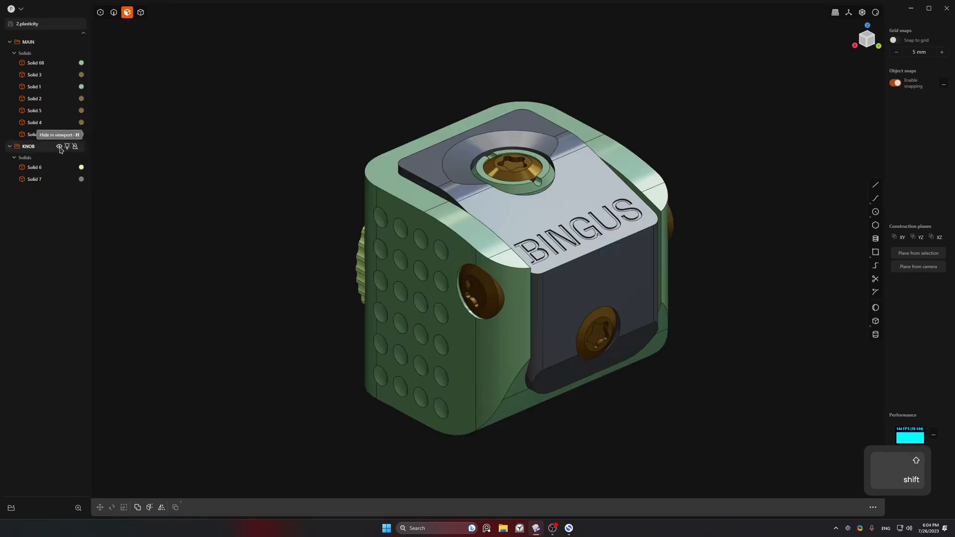
Step: Disable the KNOB group in the viewport and duplicate all solids of the MAIN group in place
mouse_move(336, 97)
middle_mouse_down()
mouse_move(344, 94)
mouse_move(342, 110)
middle_mouse_up()
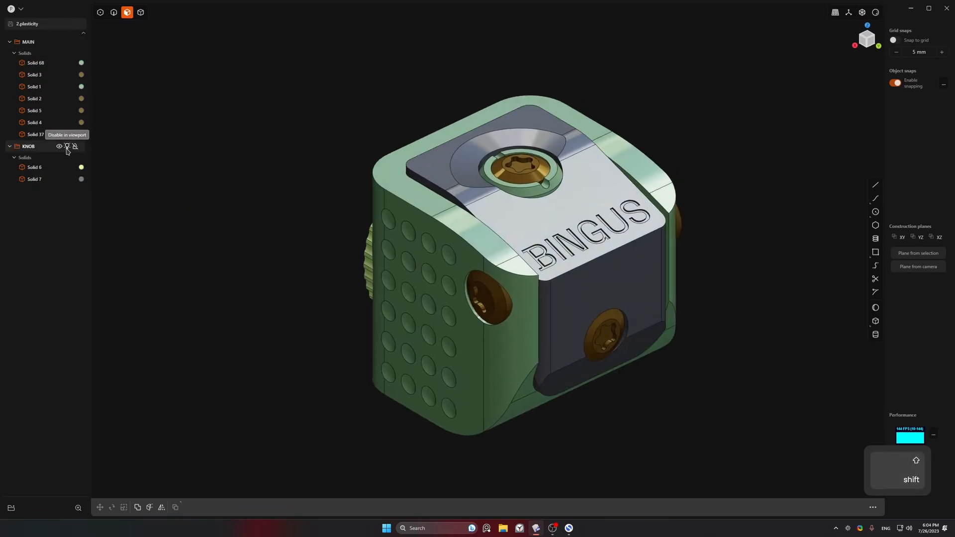
left_click(67, 147)
key("ctrl+a")
key("ctrl+d")
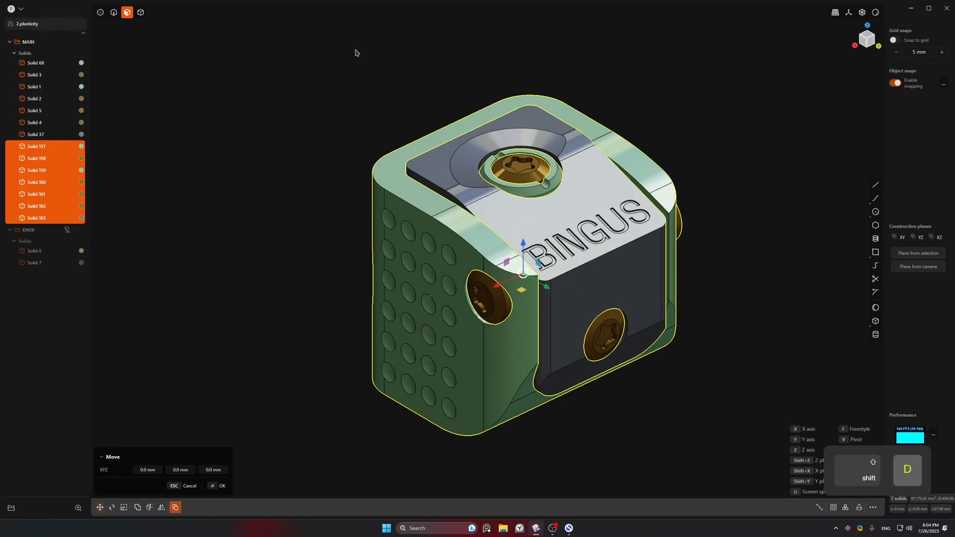
Step: Group the duplicated solids under the name MAIN LP and disable the MAIN group in the viewport
key("ctrl+g")
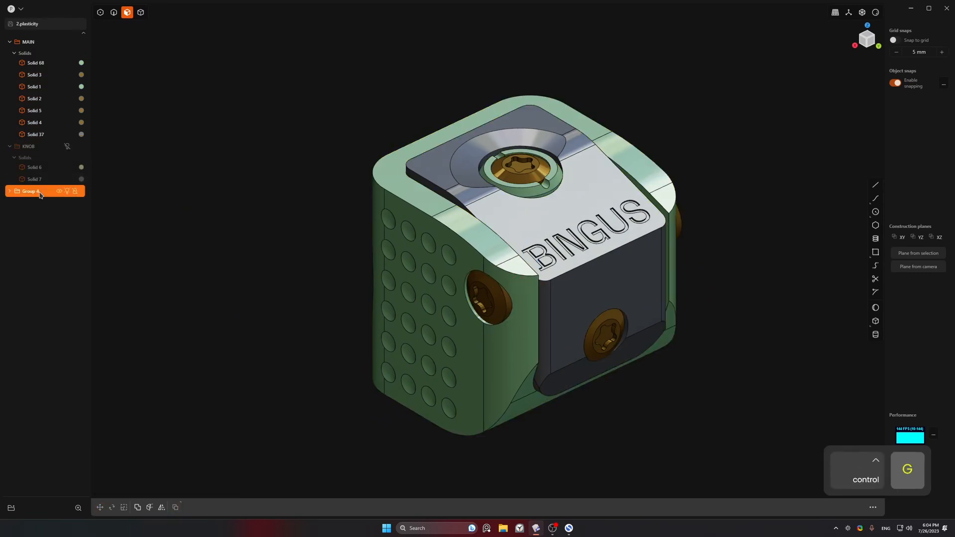
type("MAIN LP")
key("Return")
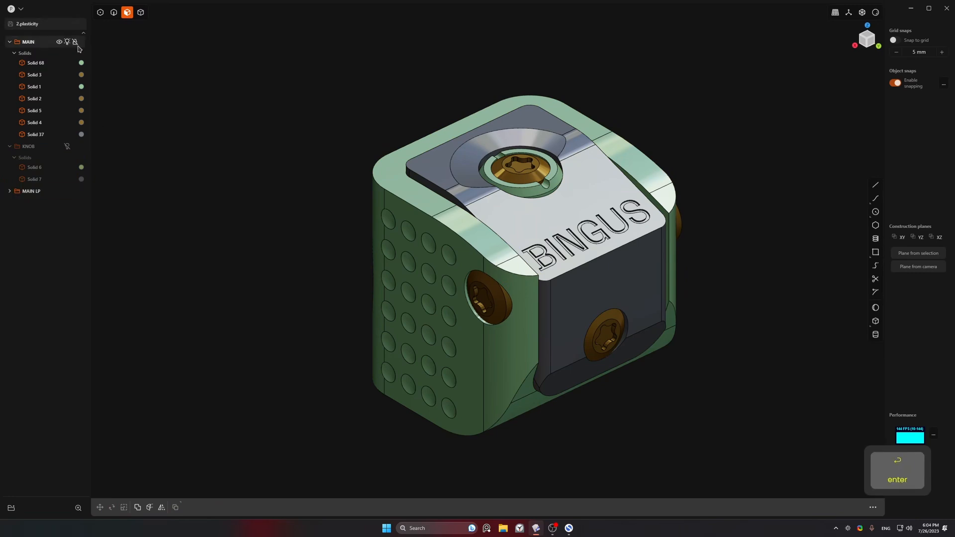
left_click(68, 42)
key("a")
middle_click_drag(643, 137, 572, 183, "alt")
left_click(652, 228)
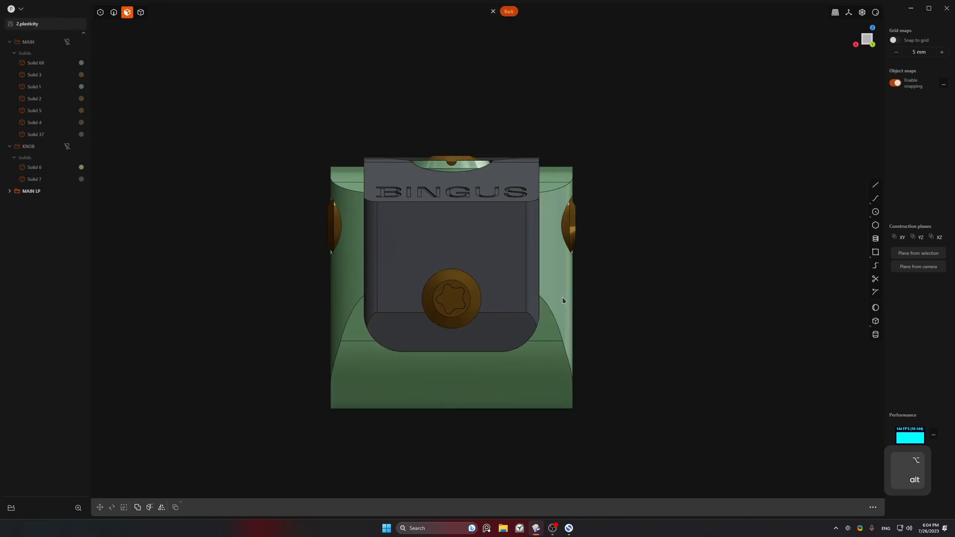
left_click(562, 301, "shift")
middle_click_drag(707, 232, 589, 250)
key("shift+j")
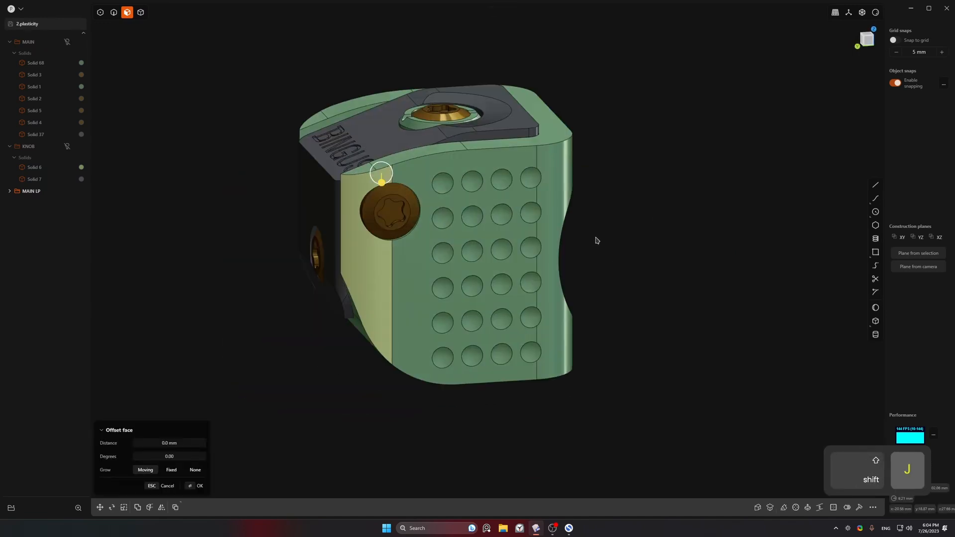
Step: Isolate the green body, delete the grid of round grip dimples from its sides, and show all solids again
key("4")
left_click(530, 231)
key("shift+h")
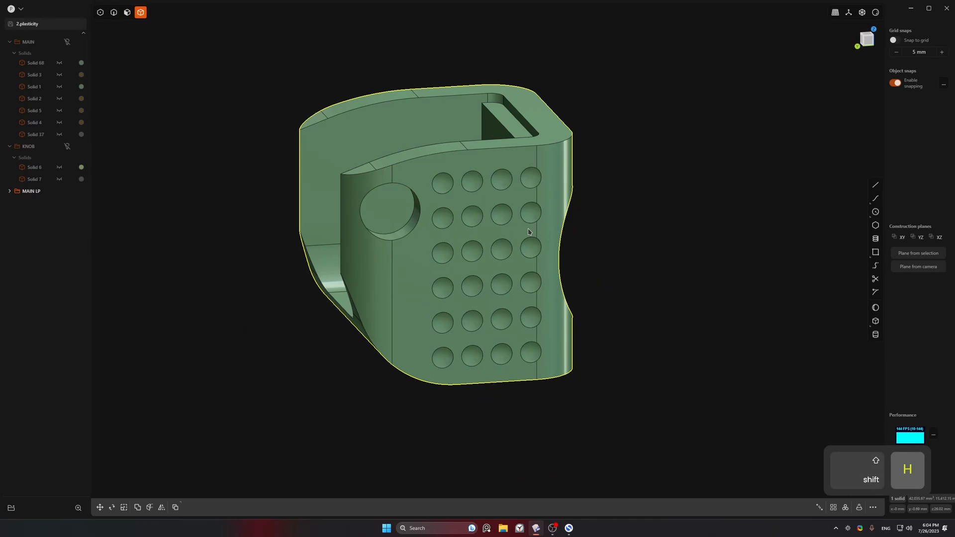
middle_click_drag(530, 232, 504, 249, "alt")
key("3")
left_click_drag(446, 398, 544, 224)
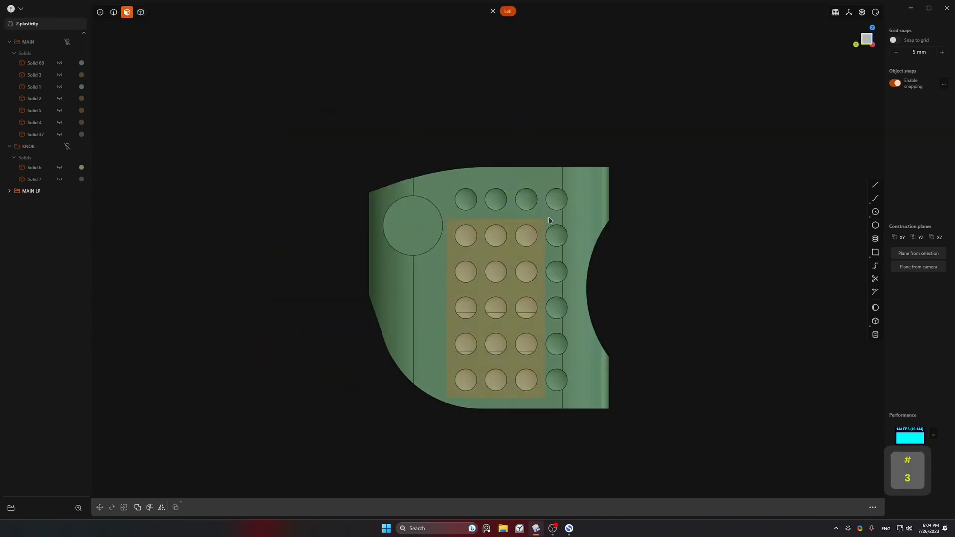
left_click_drag(573, 188, 573, 185)
middle_click_drag(578, 194, 553, 212, "alt")
key("x")
key("alt+j")
key("alt+h")
Step: Isolate the dark cover plate, delete its engraved BINGUS lettering, and show all solids again
key("6")
left_click(554, 212)
key("Escape")
key("shift+5")
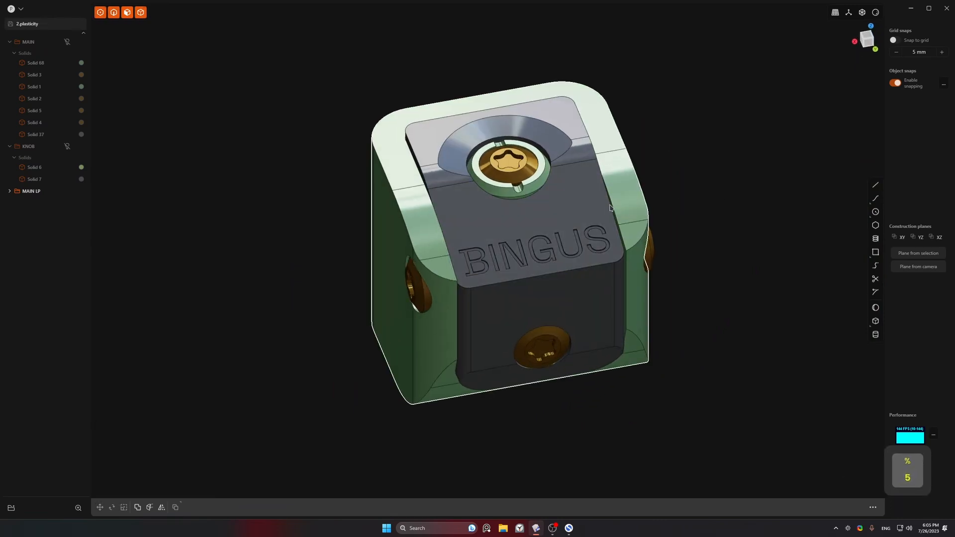
left_click(556, 218)
key("shift+h")
middle_click_drag(557, 229, 548, 252, "alt")
key("3")
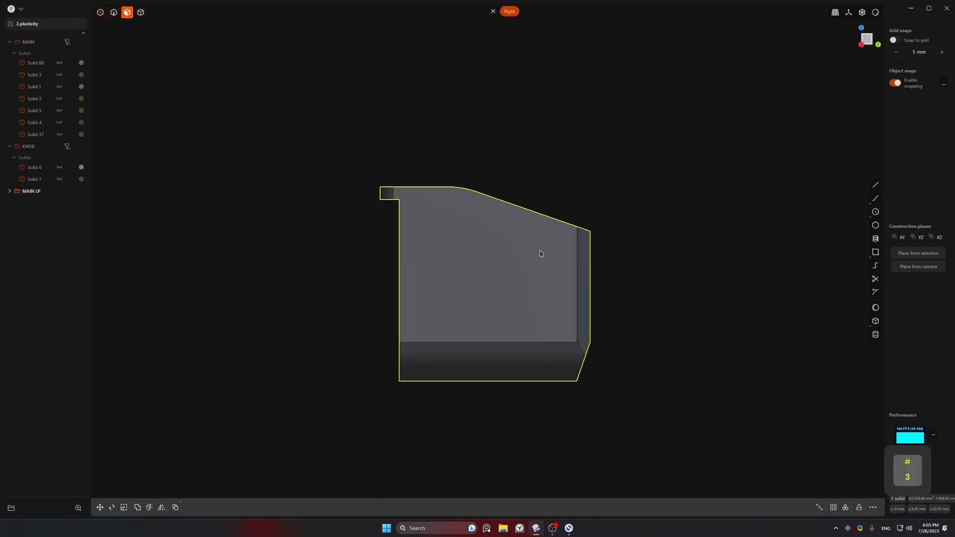
middle_click_drag(663, 176, 607, 200)
key("Delete")
key("alt+h")
Step: Isolate the gold screws from the rest of the model
middle_click_drag(639, 164, 654, 229, "shift")
key("5")
left_click(565, 268)
left_click(683, 284, "shift")
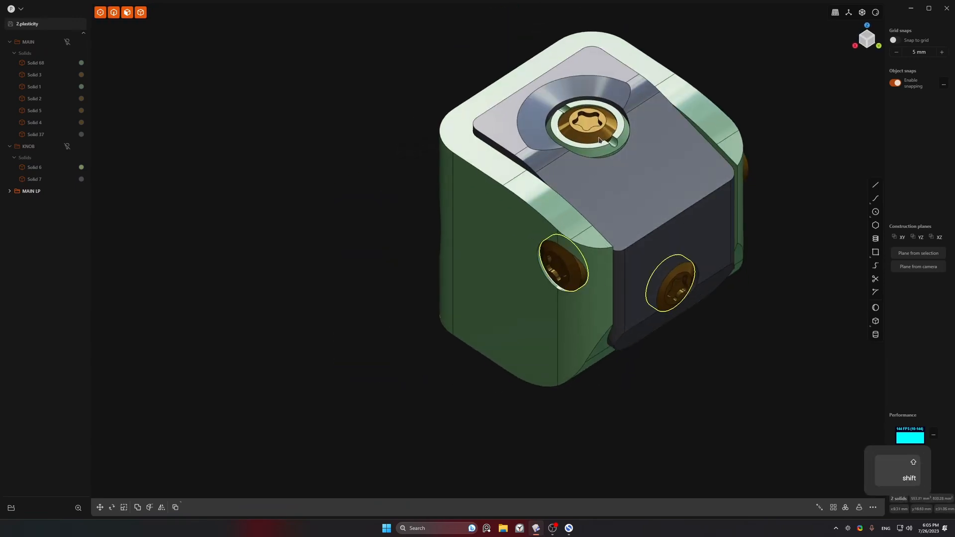
left_click(585, 130, "shift")
middle_click_drag(579, 146, 411, 228, "shift")
middle_click_drag(598, 199, 618, 211)
key("shift+h")
Step: Delete the star-shaped drive recess from each screw head and show all solids again
key("3")
left_click_drag(588, 273, 665, 240)
key("x")
left_click_drag(573, 131, 587, 100)
key("x")
left_click_drag(462, 345, 501, 252)
key("x")
middle_click_drag(501, 252, 354, 369)
left_click_drag(341, 388, 398, 303)
key("x")
key("alt+h")
middle_click_drag(434, 283, 612, 247, "shift")
key("alt+j")
key("alt+h")
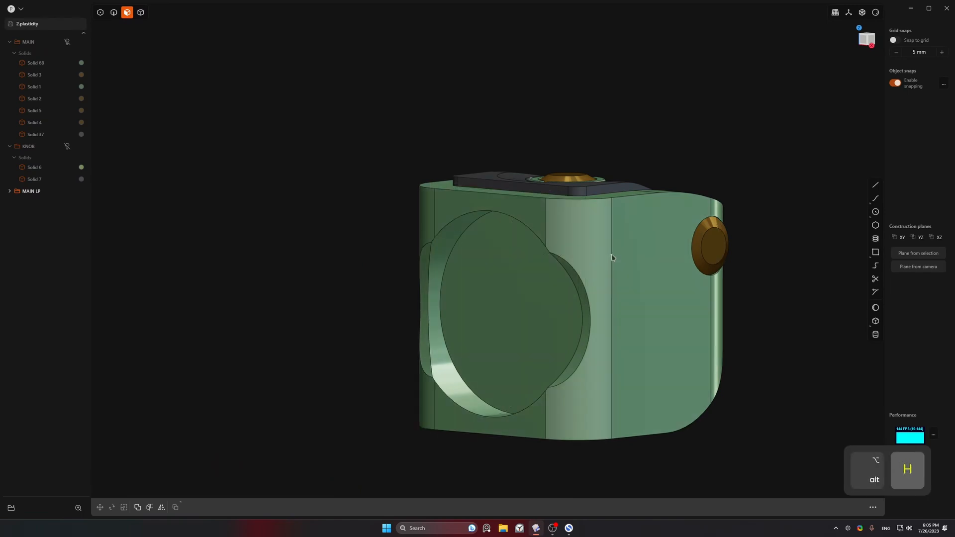
Step: Duplicate all the simplified solids in place and group the copies under the name BOOL
middle_click_drag(667, 127, 689, 178)
key("a")
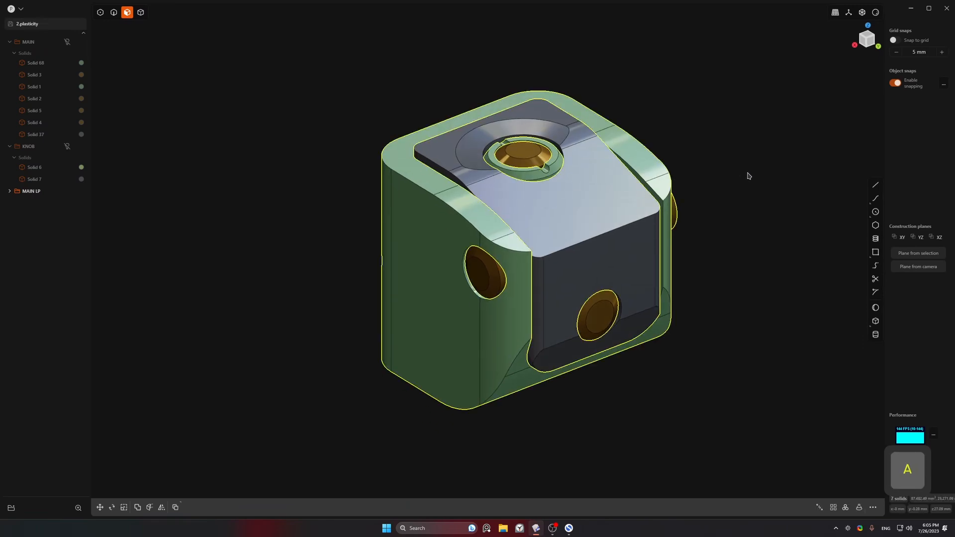
key("shift")
key("shift+d")
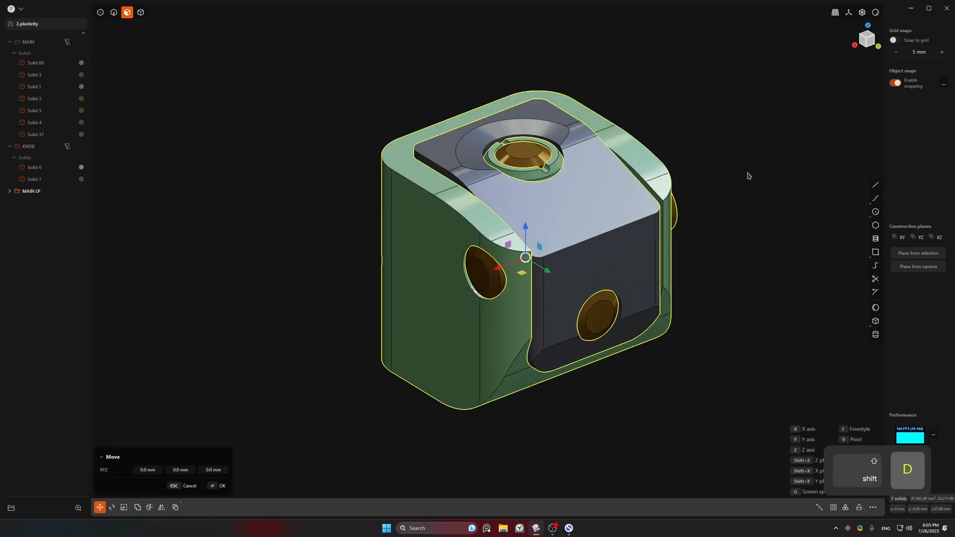
key("ctrl+g")
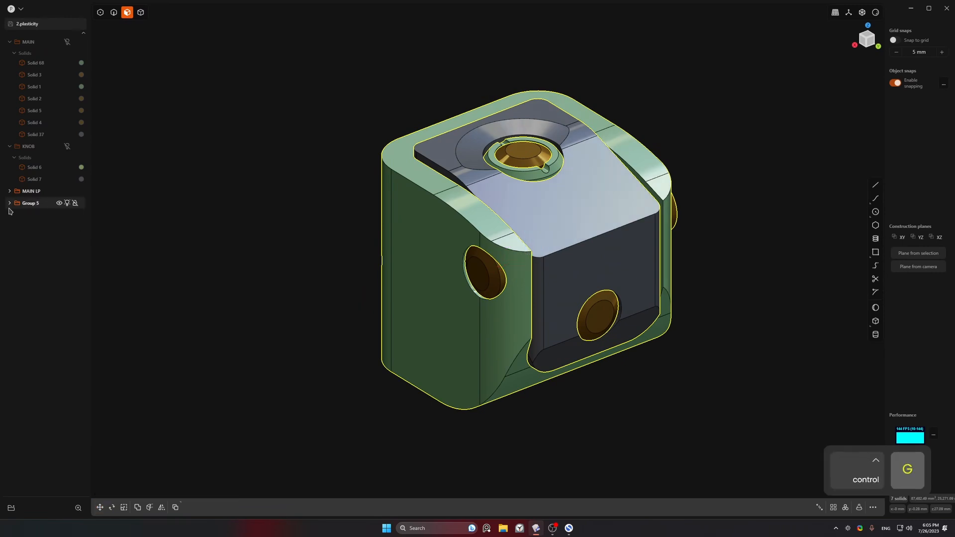
double_click(27, 207)
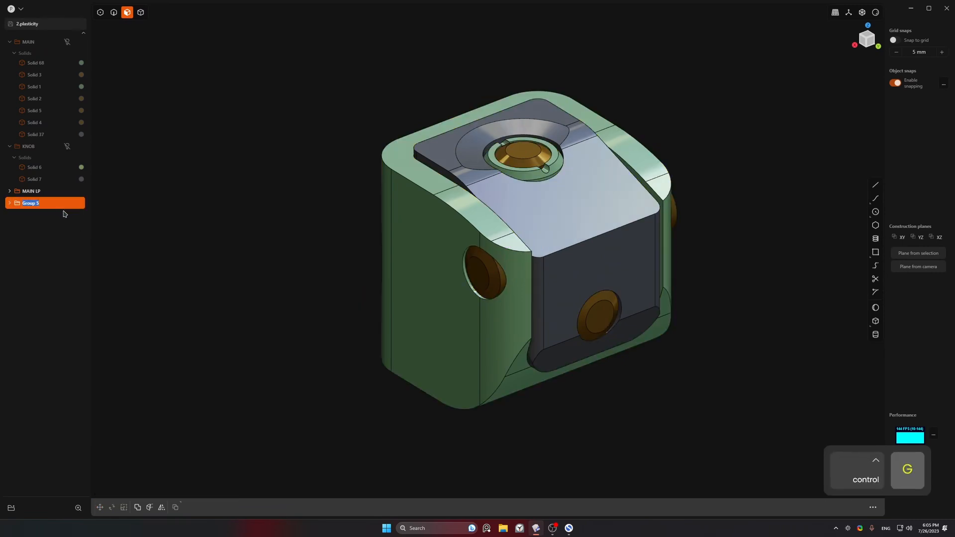
type("BOOL")
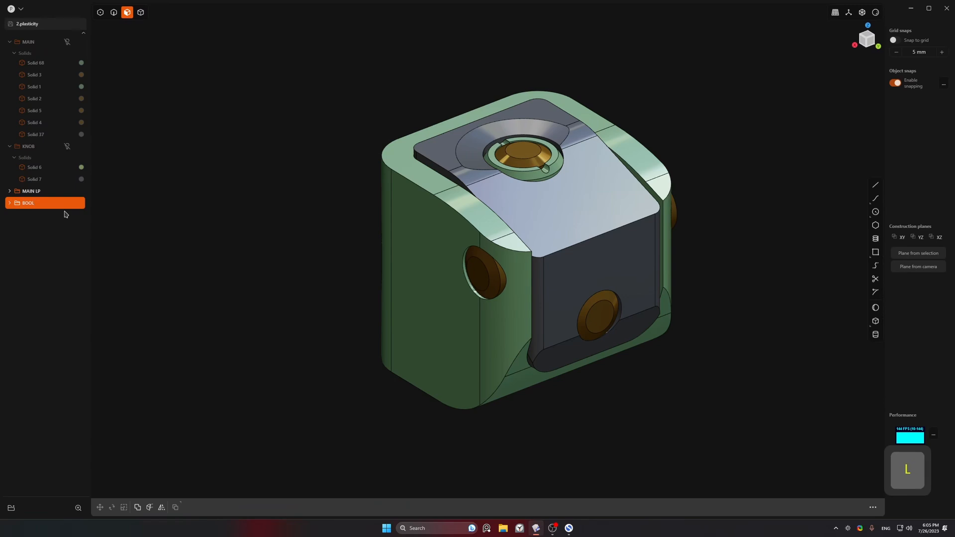
key("Return")
Step: Disable the MAIN LP group and unite all solids of the BOOL group into one body with a Boolean union
left_click(125, 194)
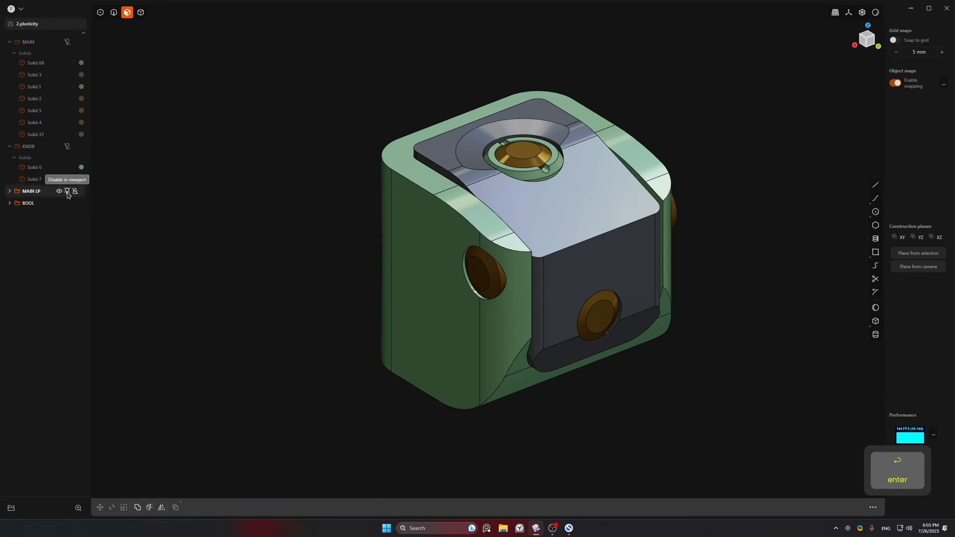
left_click(67, 192)
key("a")
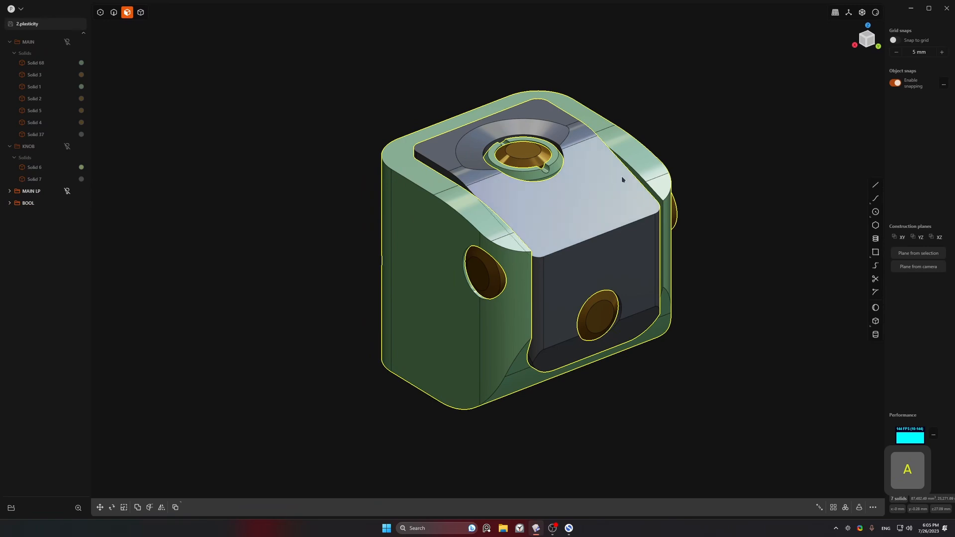
key("q")
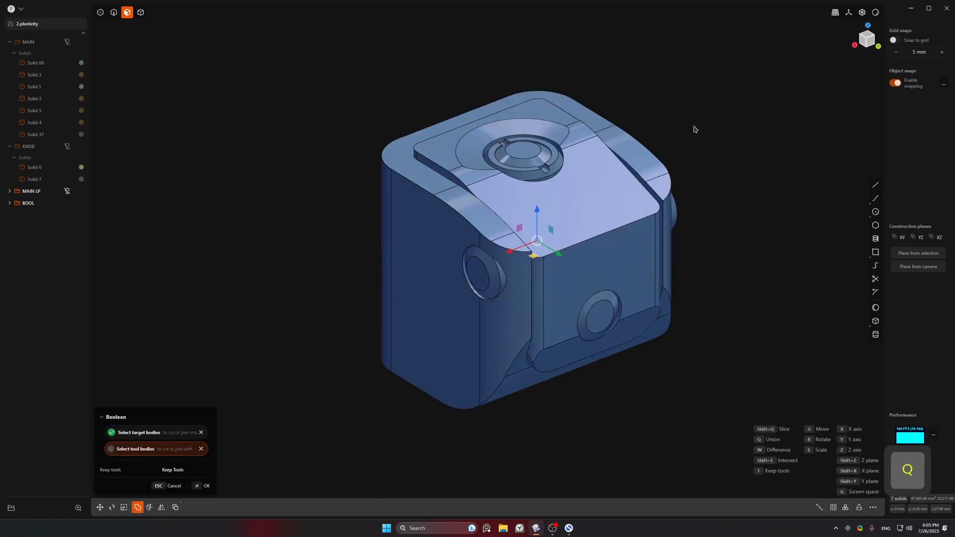
right_click(694, 127)
left_click(696, 124)
Step: Set the united body's material color to pure red (255, 0, 0)
key("shift+4")
key("m")
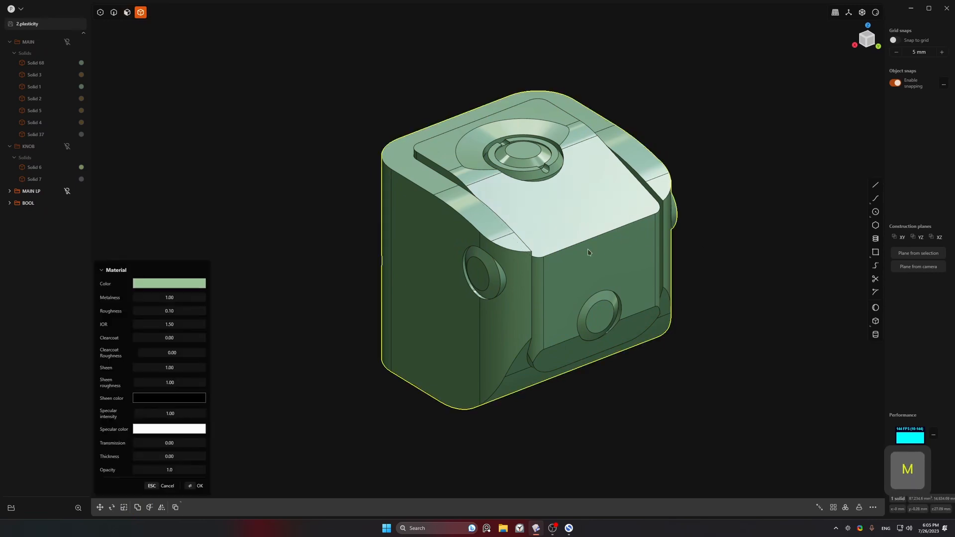
left_click(198, 284)
left_click_drag(209, 350, 236, 353)
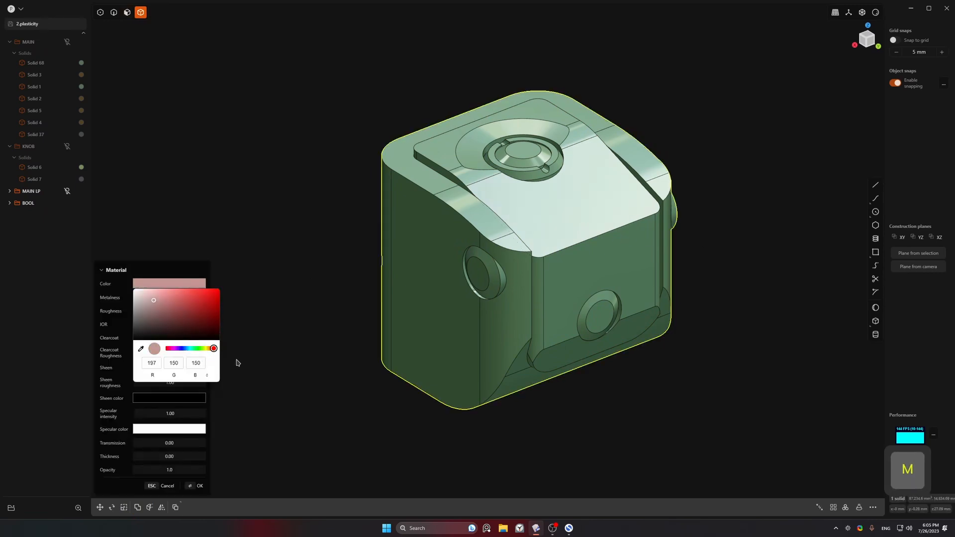
left_click_drag(195, 308, 219, 288)
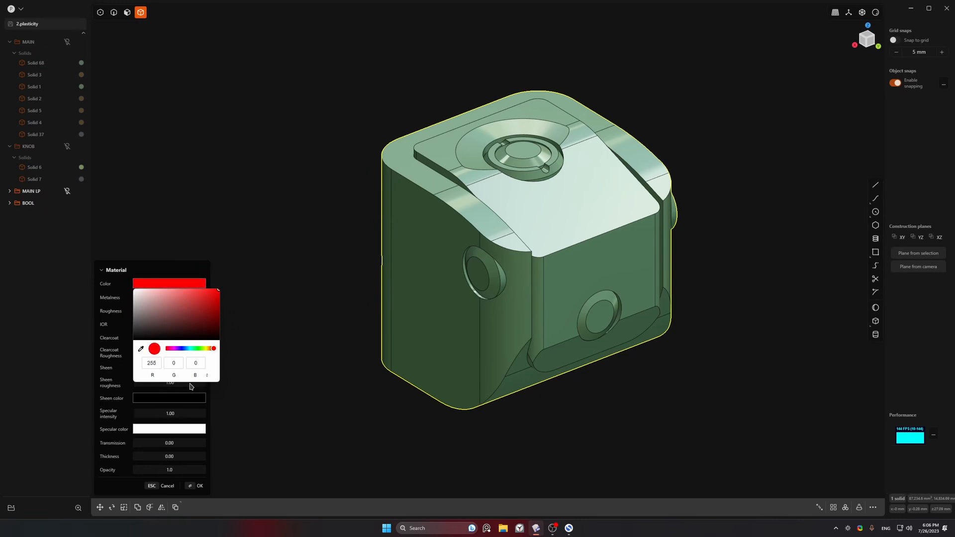
left_click(198, 488)
left_click(282, 341)
Step: Set a temporary construction plane facing the round recess on the back of the red body
middle_click_drag(423, 205, 655, 212)
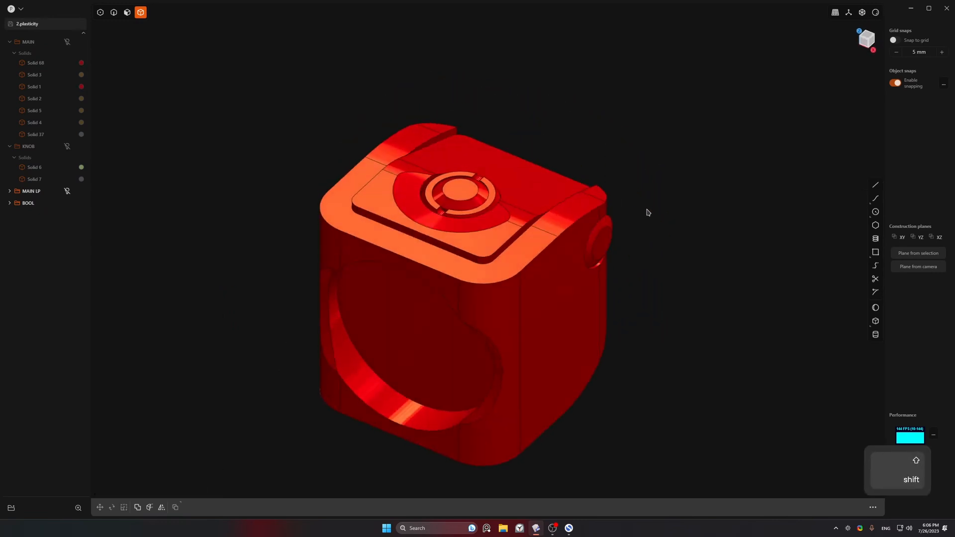
left_click(10, 205)
middle_click_drag(477, 154, 585, 212)
key("3")
left_click(580, 245)
key("space")
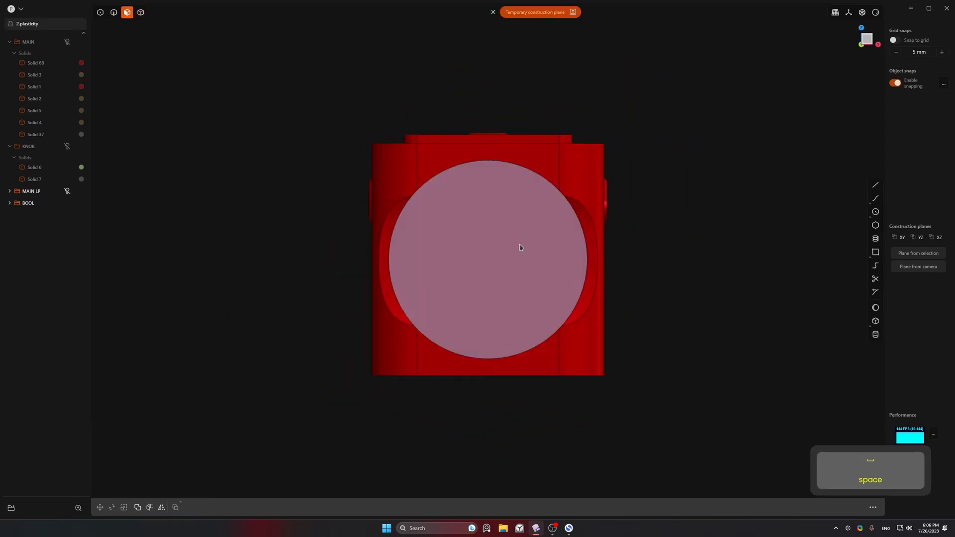
Step: Draw a circle of about 17.7 mm radius centered on the round recess
left_click(876, 212)
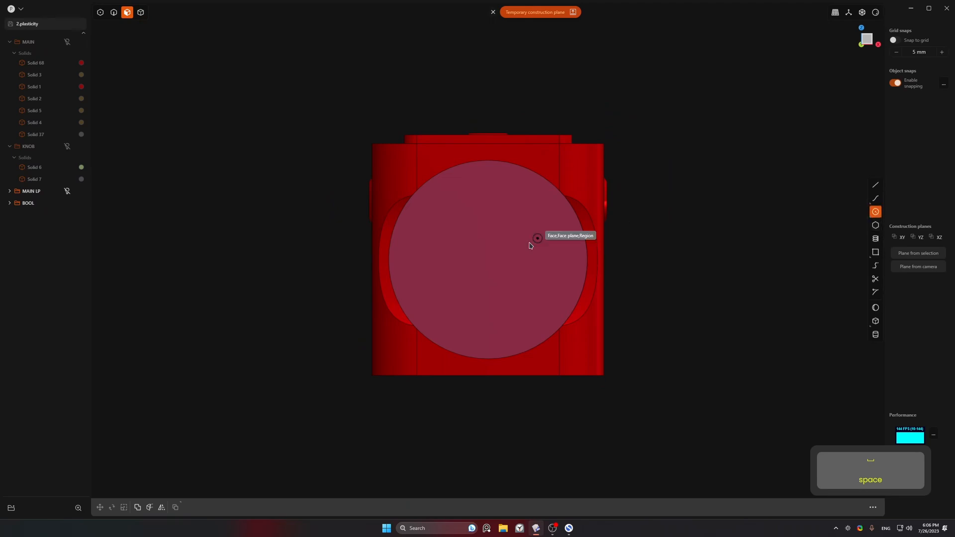
left_click(488, 259)
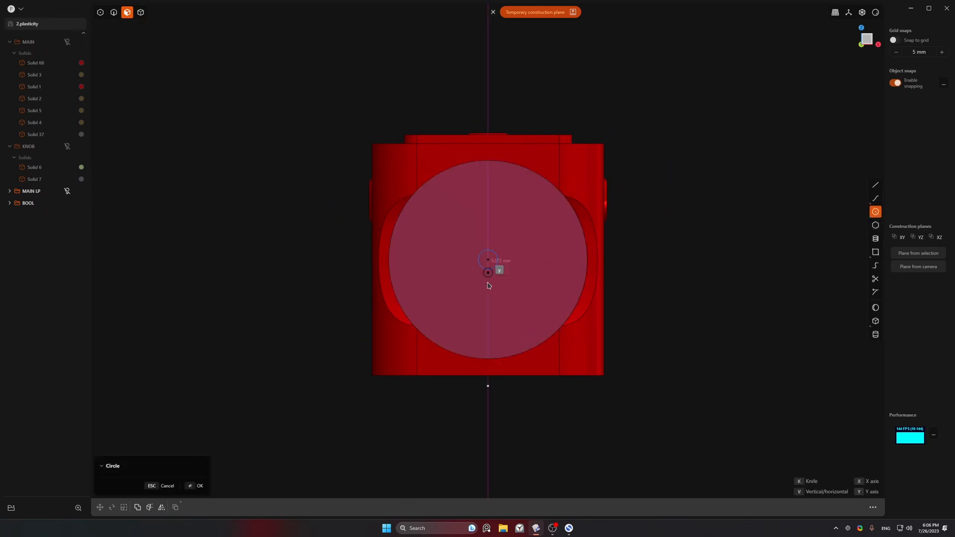
left_click(464, 345)
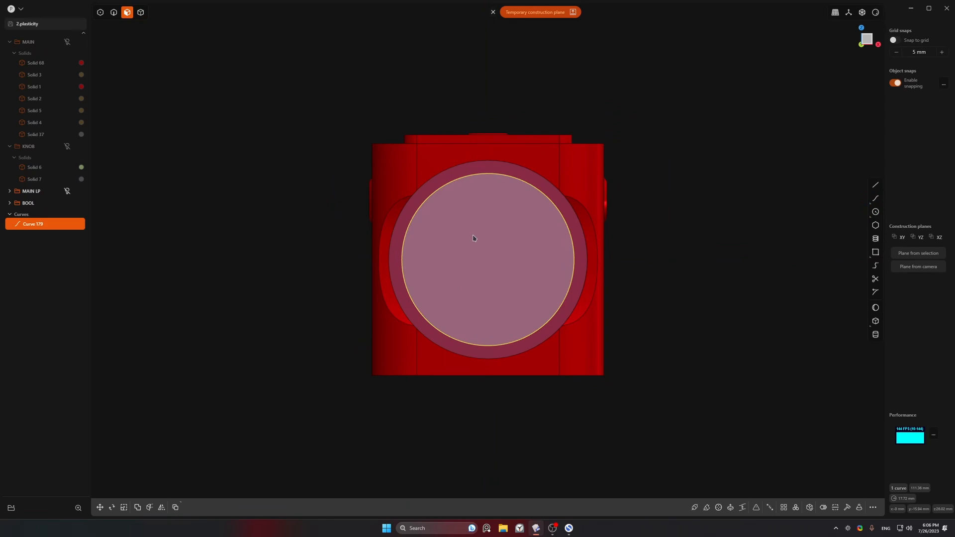
mouse_move(473, 237)
middle_mouse_down()
mouse_move(488, 252)
mouse_move(596, 242)
middle_mouse_up()
Step: Try to imprint the circle onto the red body using the Normal method, and delete the circle curve
key("3")
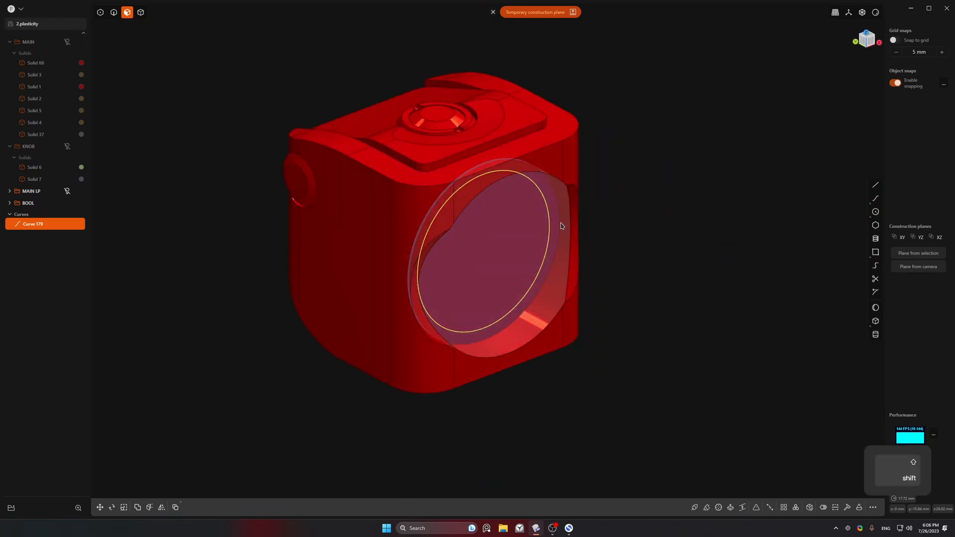
key("shift+i")
left_click(549, 256)
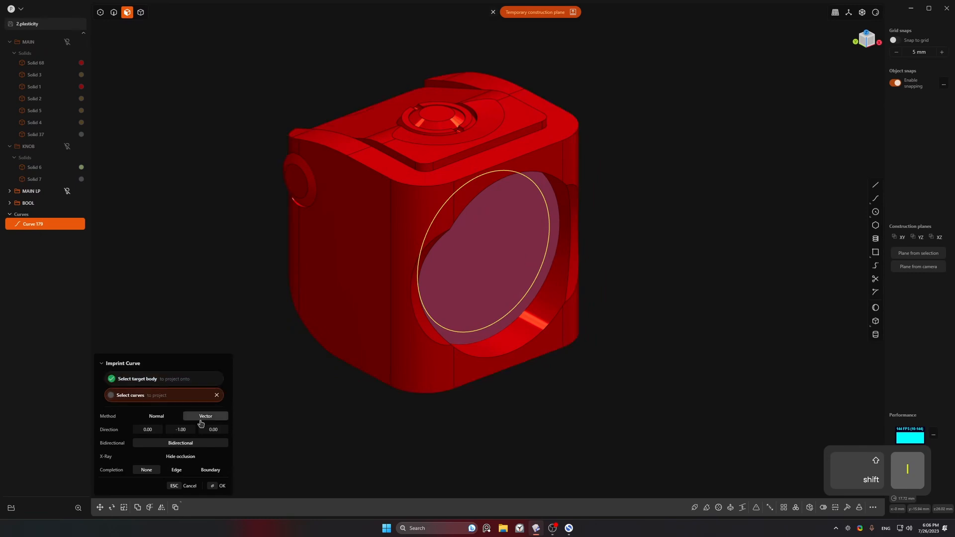
left_click(155, 416)
left_click(200, 486)
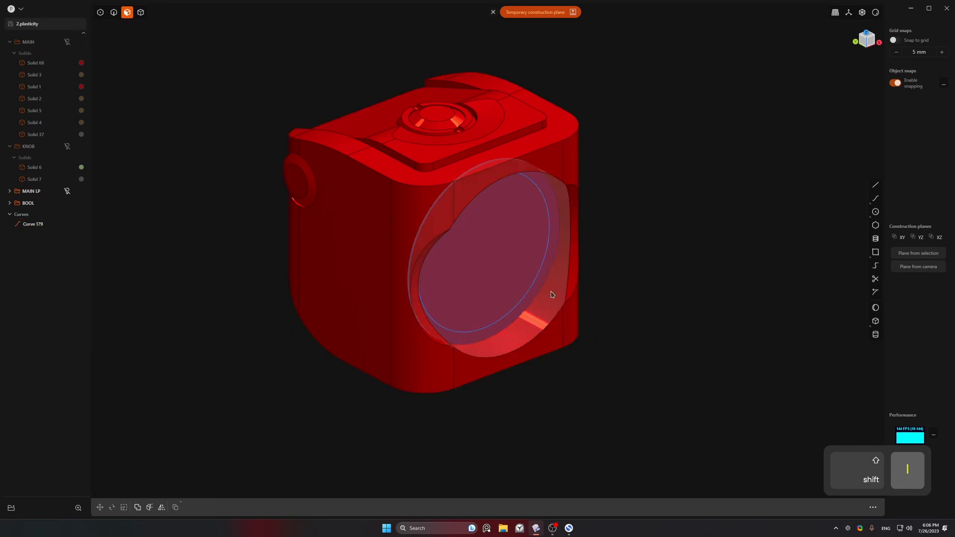
key("x")
Step: Delete the round recess's floor face from the back of the red body without healing the opening
middle_click_drag(615, 346, 531, 287)
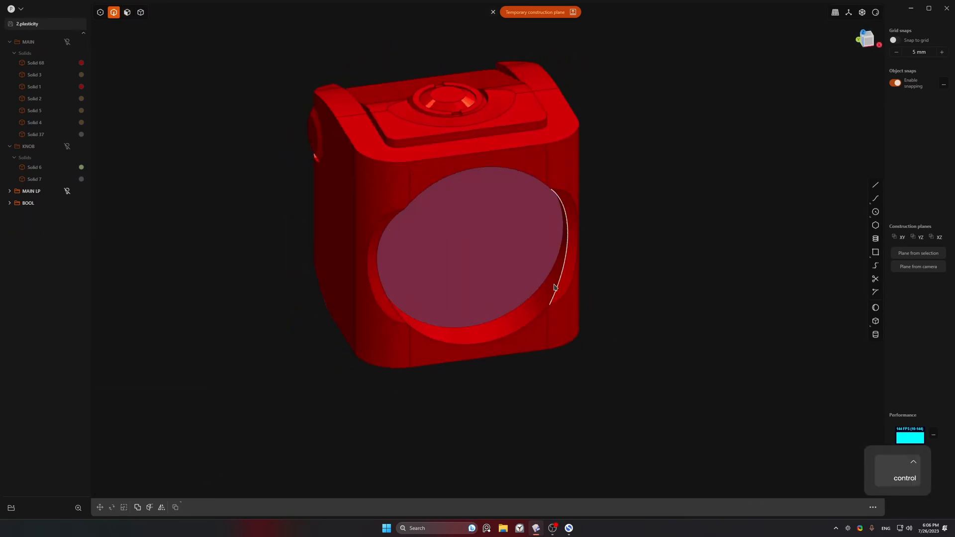
key("ctrl+6")
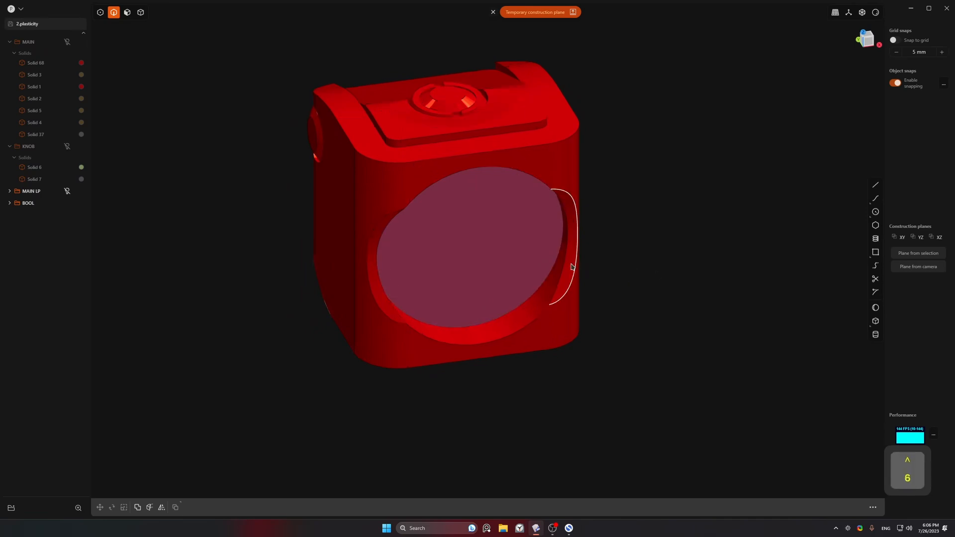
key("shift+space")
key("6")
middle_click_drag(595, 263, 634, 239, "shift")
key("3")
left_click(537, 232)
key("shift+x")
Step: Draw a diagonal line about 25 mm long across the red body's lower back corner in the left side view
middle_click_drag(635, 202, 642, 307)
key("5")
left_click(598, 215)
key("shift+a")
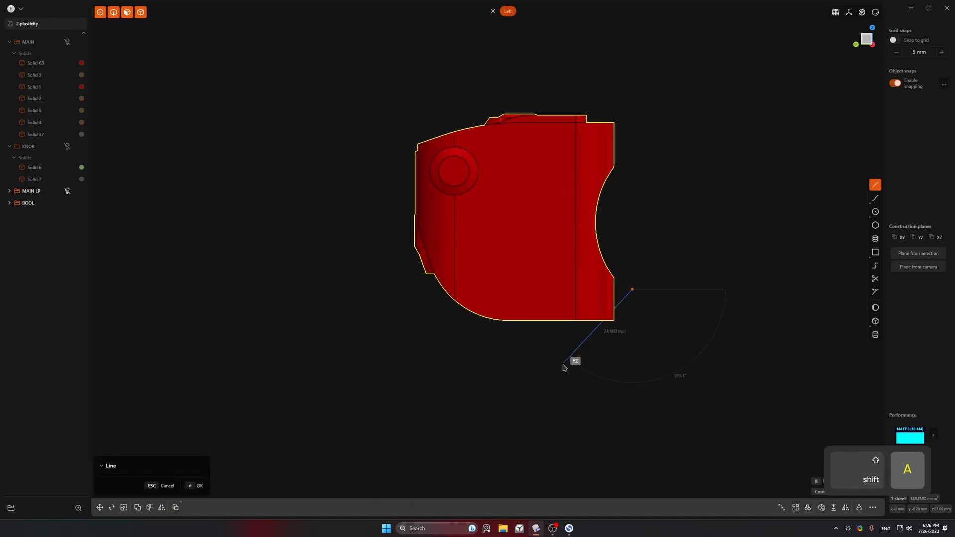
left_click(563, 365)
right_click(564, 364)
Step: Cut the red sheet body along the diagonal line at its lower back corner
key("c")
left_click(578, 303)
right_click(579, 303)
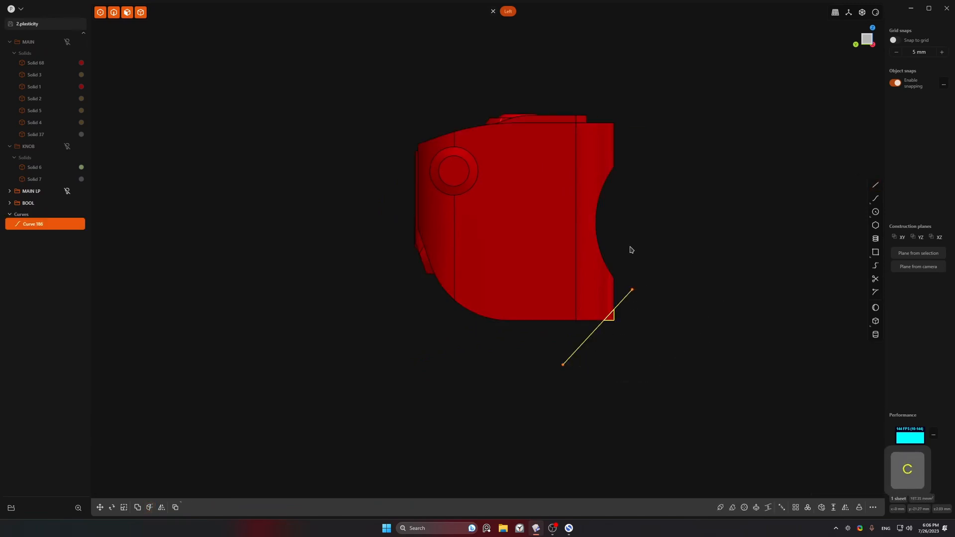
Step: Delete the leftover red fragments and the diagonal cutting line with the main red body hidden, and show the body again
left_click(630, 249)
key("h")
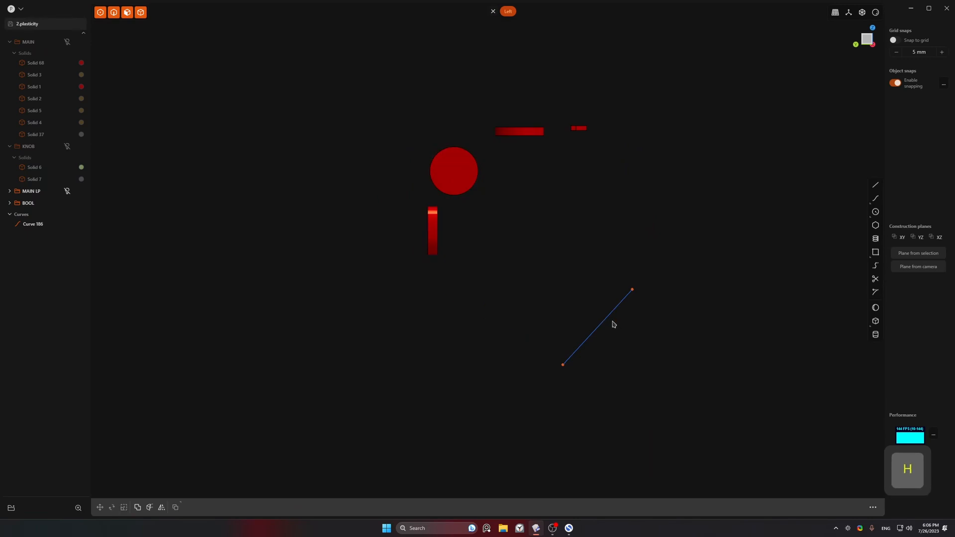
left_click_drag(374, 343, 745, 10)
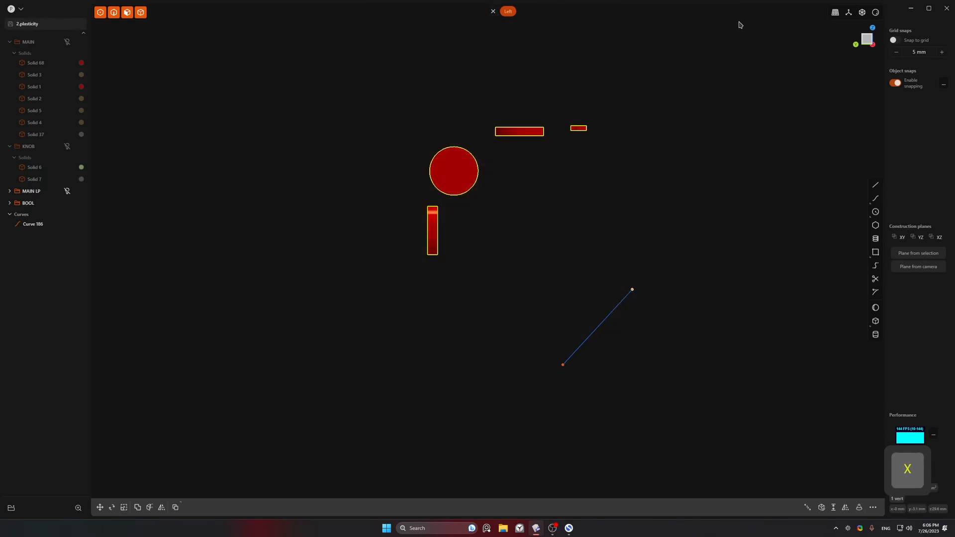
middle_click_drag(665, 157, 672, 191)
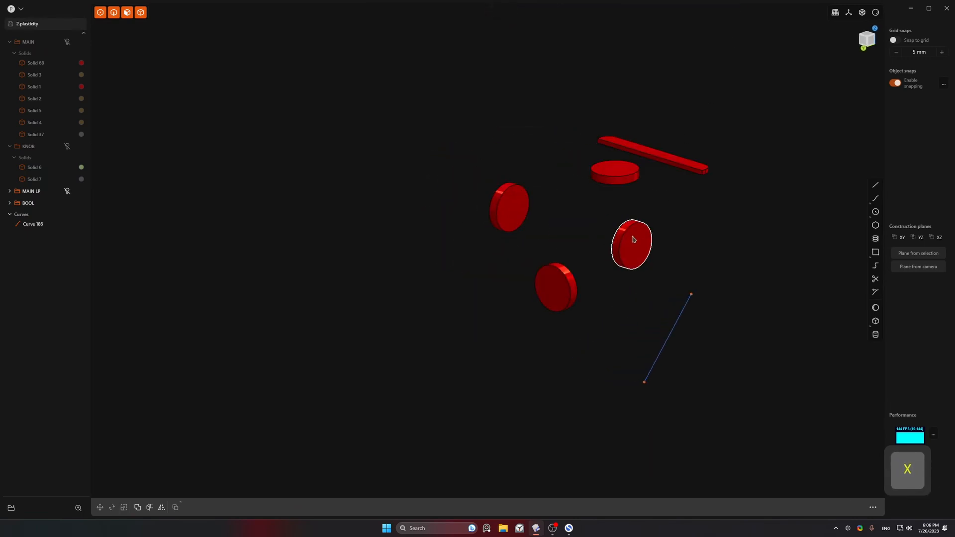
key("x")
key("x")
left_click_drag(723, 84, 467, 333)
key("x")
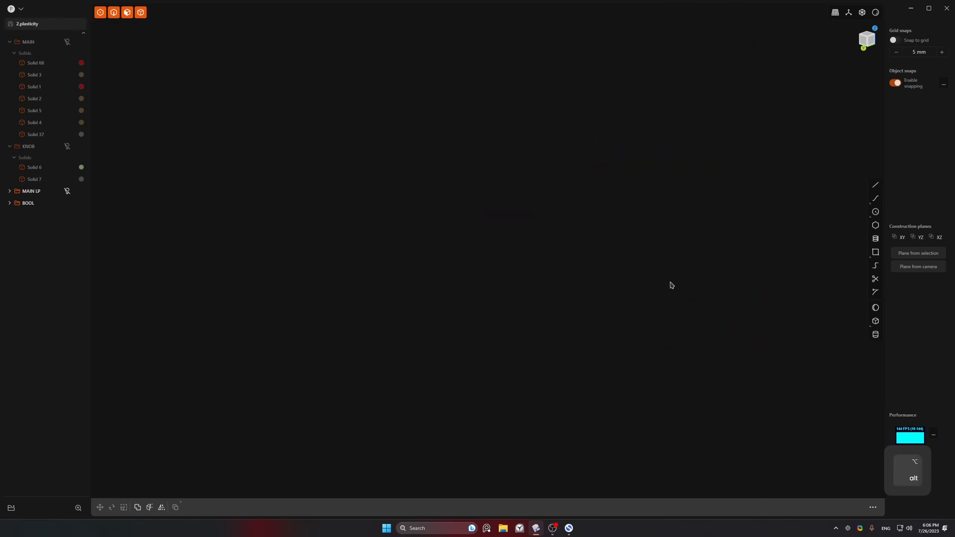
key("ctrl+z")
middle_click_drag(666, 262, 599, 324)
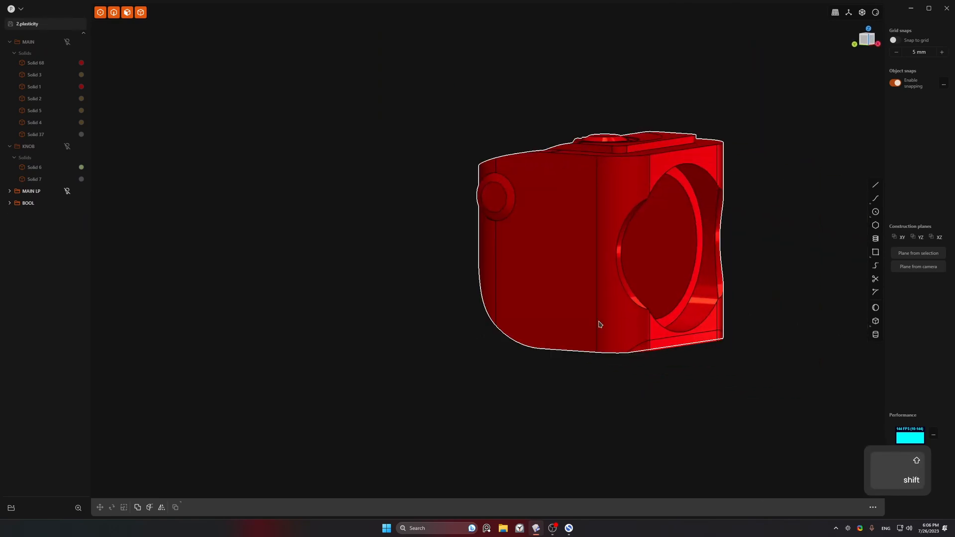
key("q")
right_click(661, 353)
left_click(718, 372)
middle_click_drag(733, 209, 683, 232, "shift")
middle_click_drag(682, 232, 599, 180)
middle_click_drag(510, 197, 619, 219)
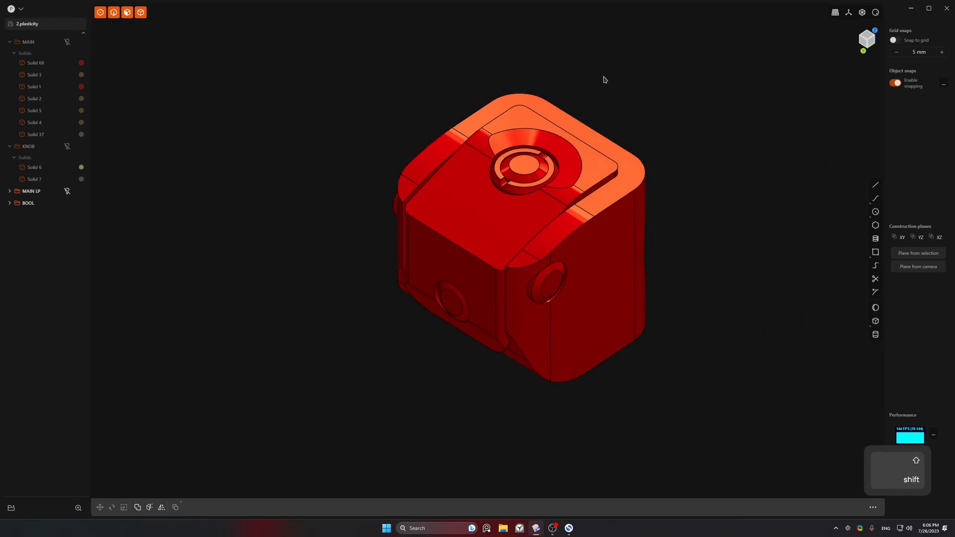
Step: Save the project as a new Plasticity file named 3
key("ctrl+shift+s")
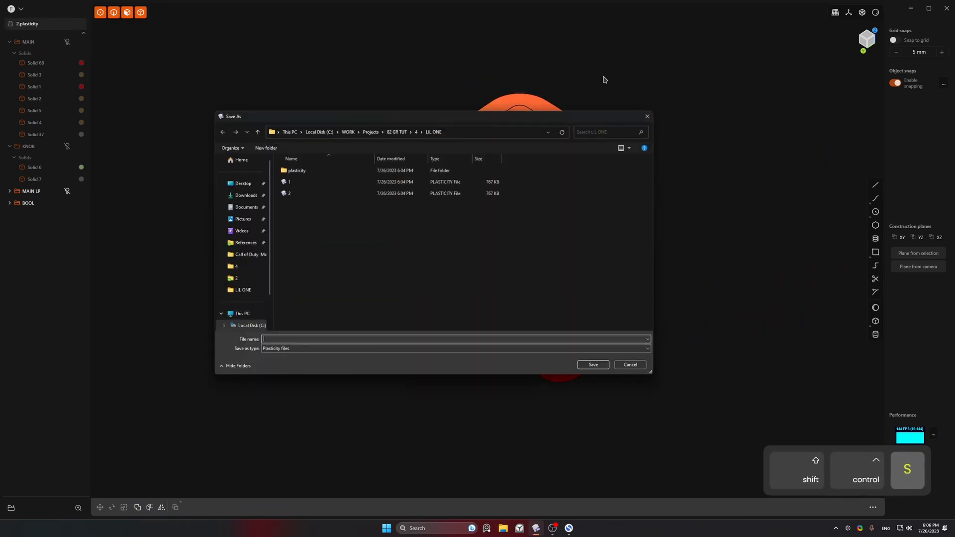
type("3")
left_click(595, 366)
Step: Duplicate the red sheet in the BOOL group three times in place, with no move offset
middle_click_drag(619, 277, 598, 124)
middle_click_drag(279, 159, 324, 224)
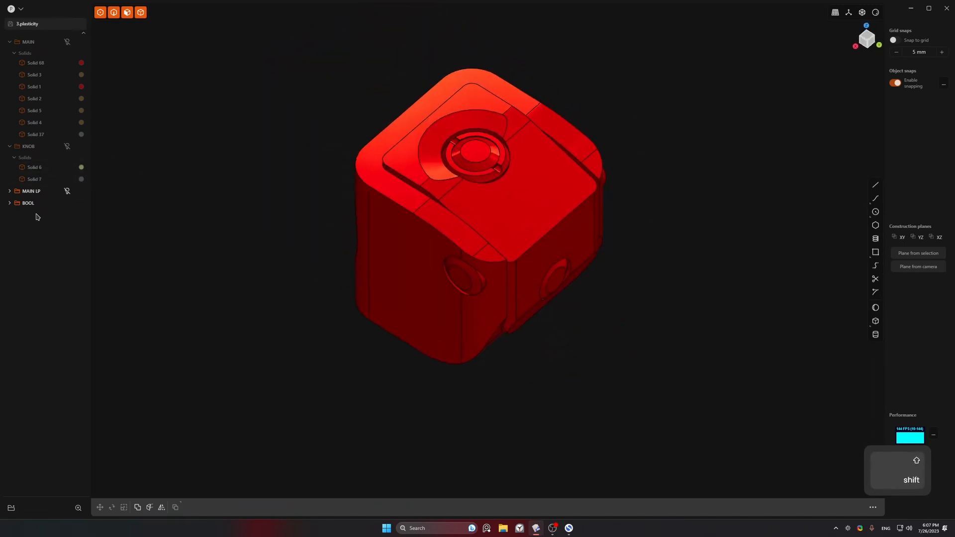
left_click(10, 204)
left_click(10, 191)
left_click(38, 319)
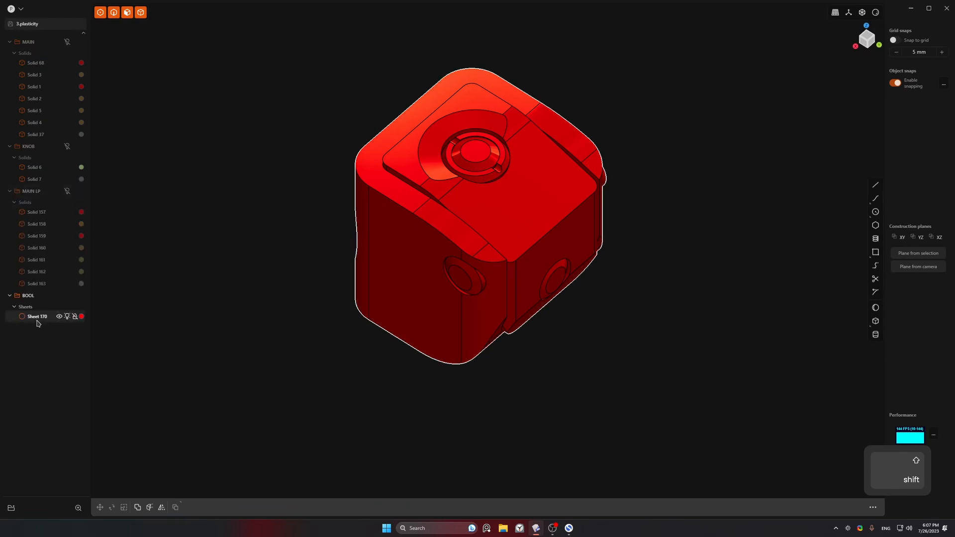
left_click(38, 318, "shift")
key("shift+d")
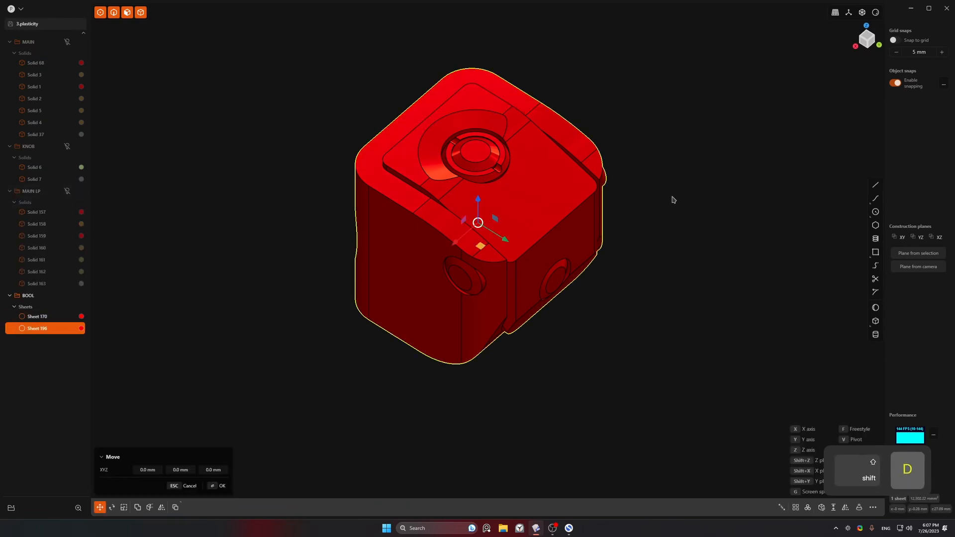
key("shift+d")
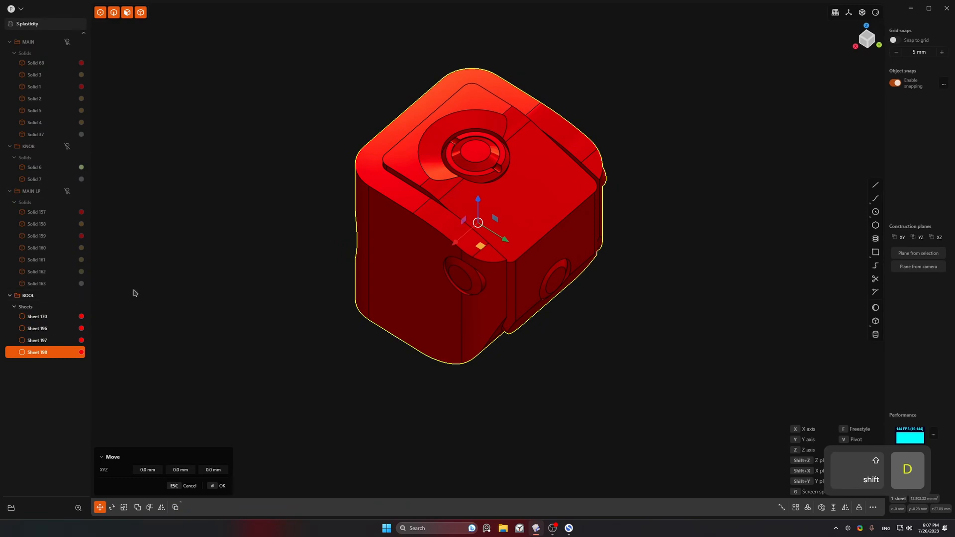
key("Escape")
Step: Hide the BOOL group and show the MAIN LP group's solids
left_click(60, 296)
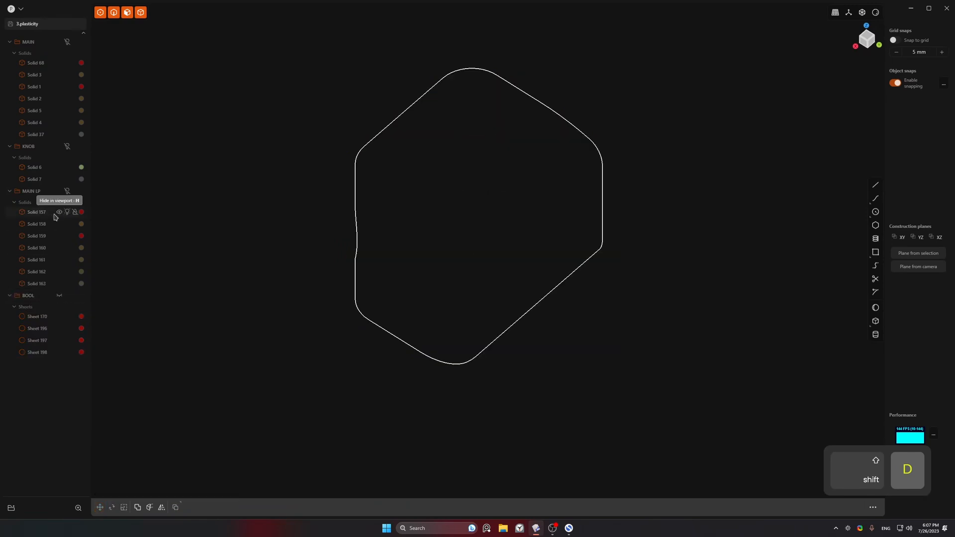
left_click(68, 192)
middle_click_drag(422, 226, 388, 250, "shift")
left_click(389, 250)
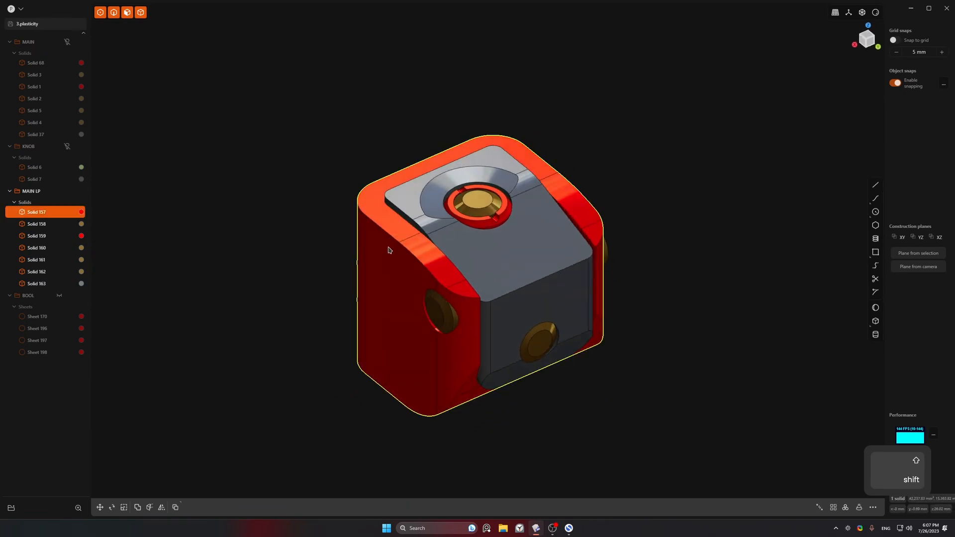
key("shift+h")
key("ctrl+z")
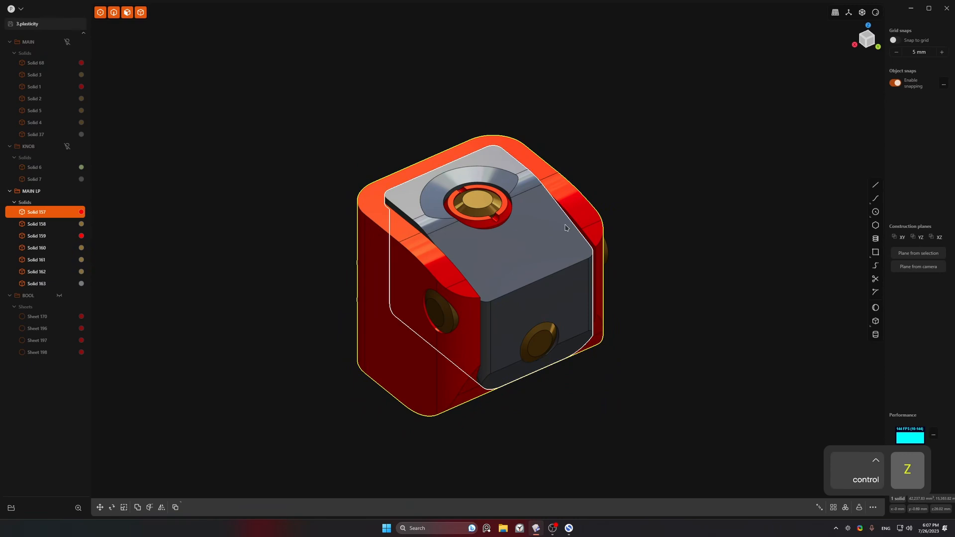
Step: Assign a light blue material with RGB 88, 204, 254 to all MAIN LP solids
key("a")
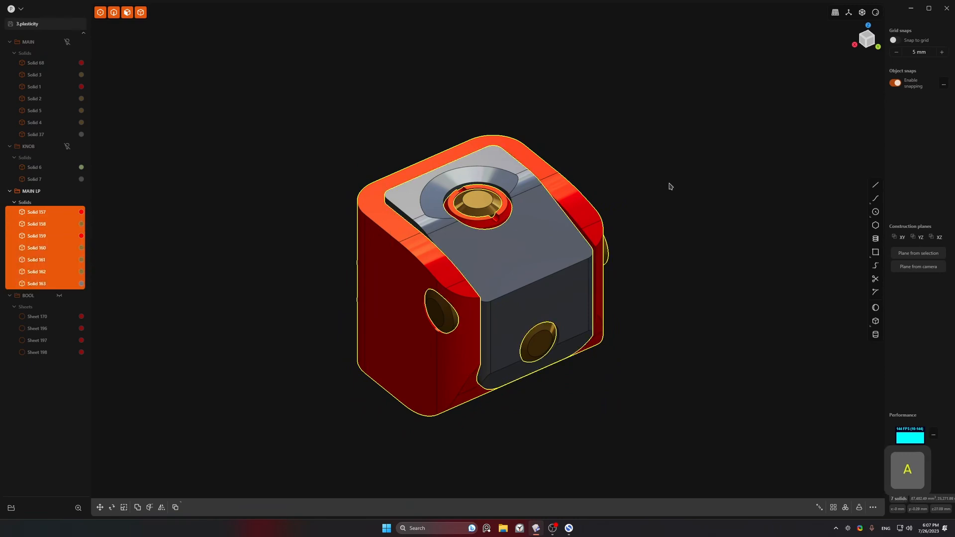
key("m")
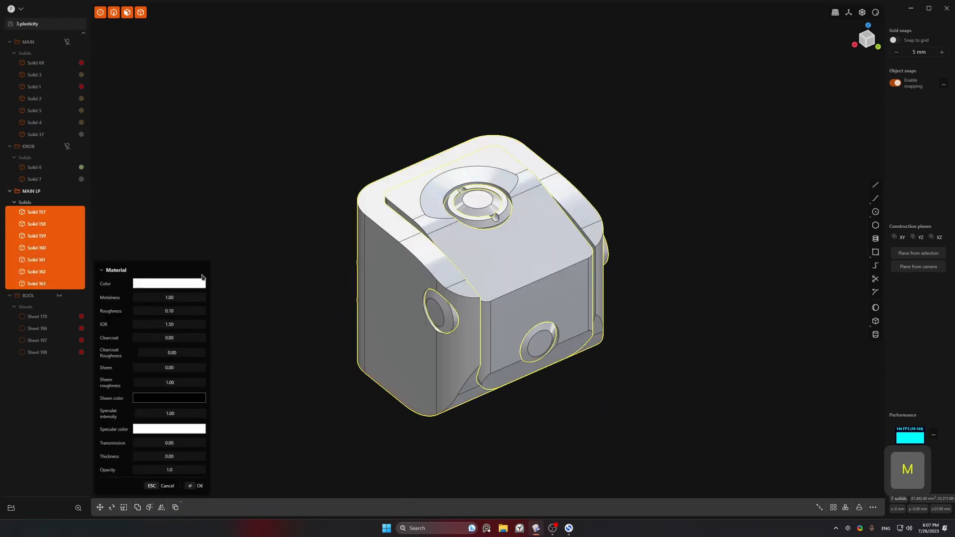
left_click(185, 285)
left_click(187, 349)
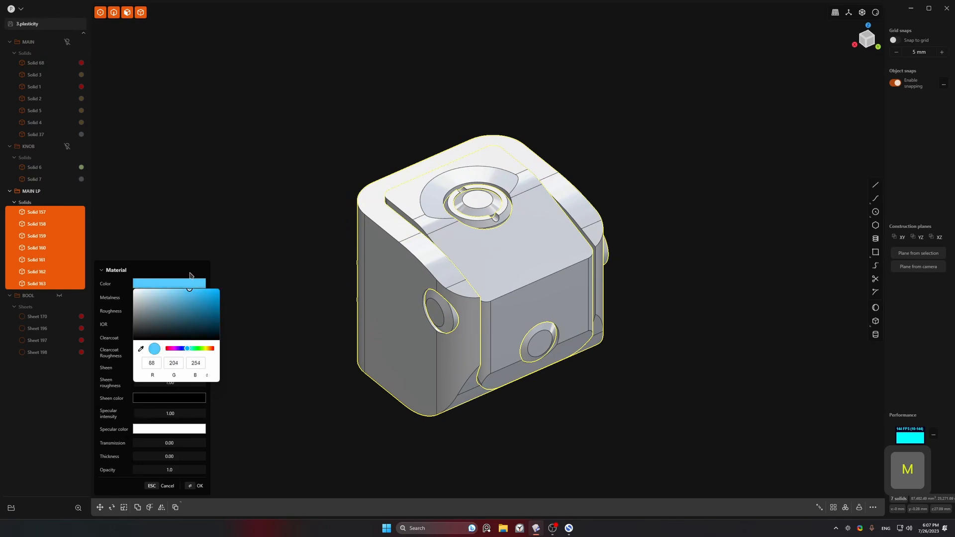
left_click(201, 485)
left_click(267, 353)
Step: Boolean-intersect the hidden Sheet 170 with the outer shell, the ring around the top knob and the round front button
middle_click_drag(336, 224, 315, 232, "shift")
middle_click_drag(314, 232, 318, 260)
middle_click_drag(126, 183, 204, 254, "shift")
middle_click_drag(393, 211, 352, 196, "shift")
left_click(50, 317)
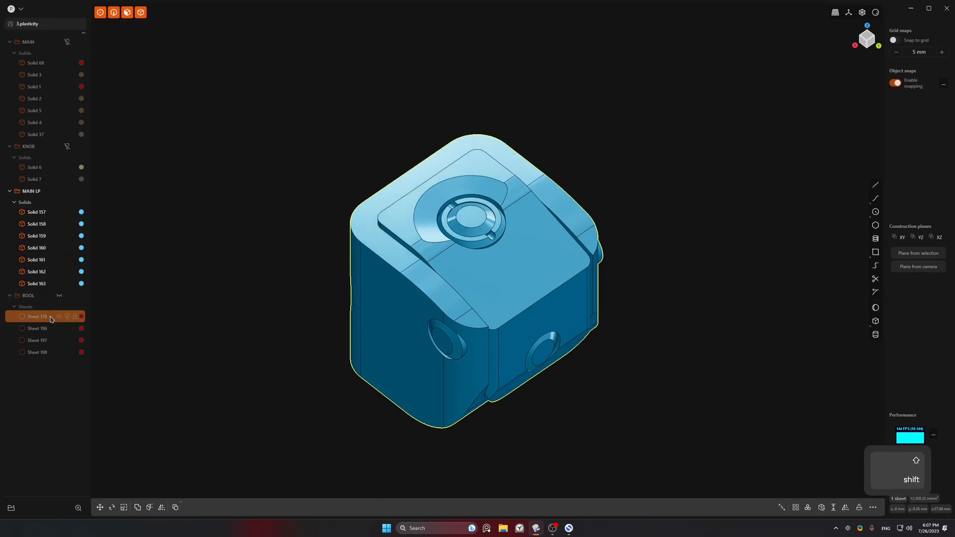
left_click(407, 302, "shift")
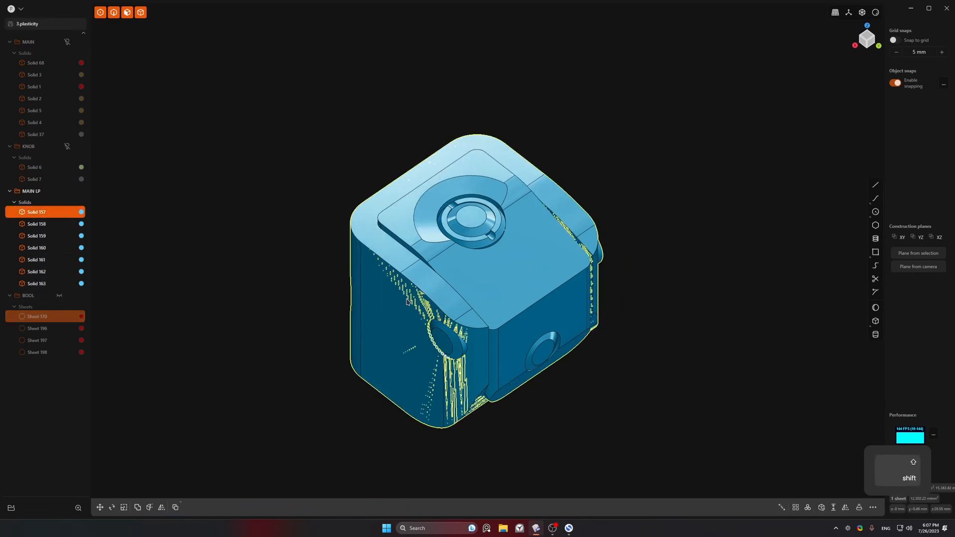
left_click(486, 248, "shift")
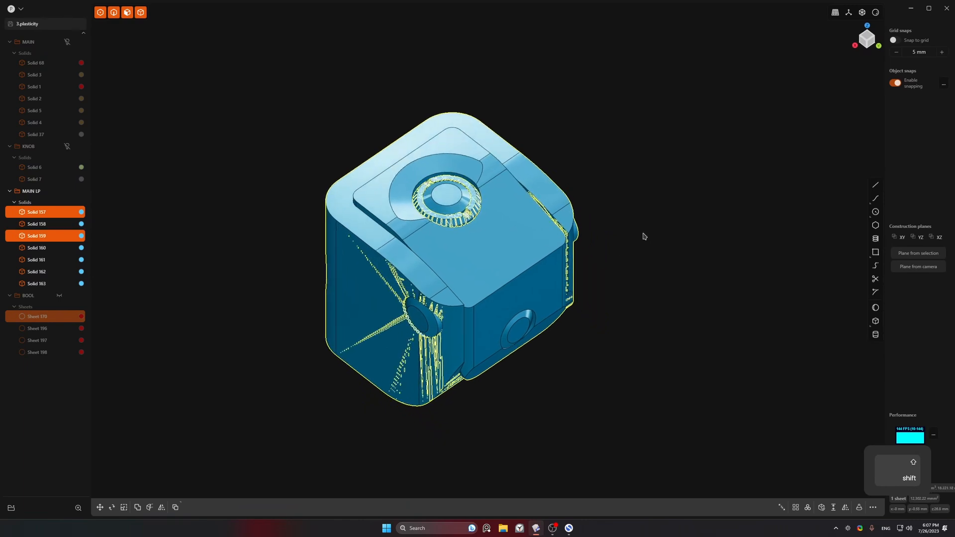
middle_click_drag(637, 225, 656, 244)
left_click(514, 319, "shift")
key("shift+e")
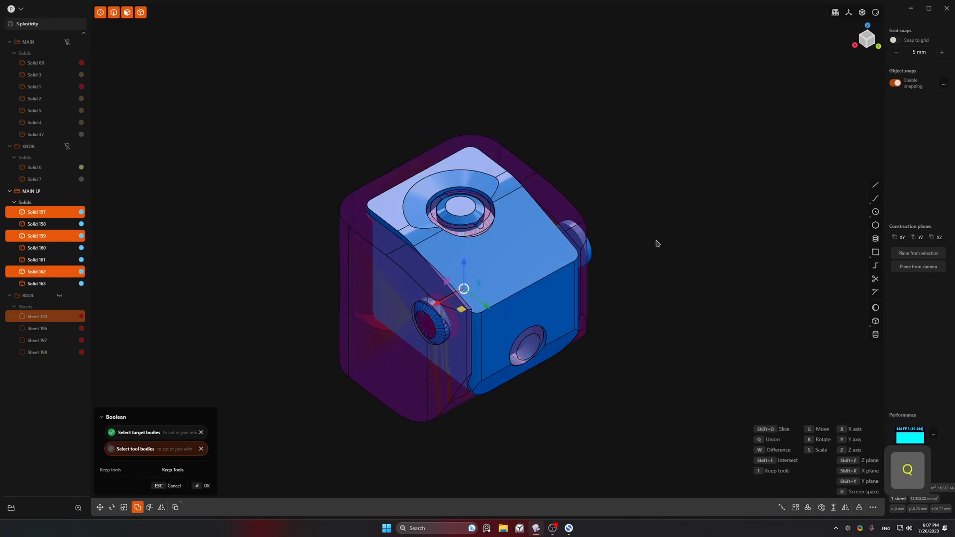
key("shift+e")
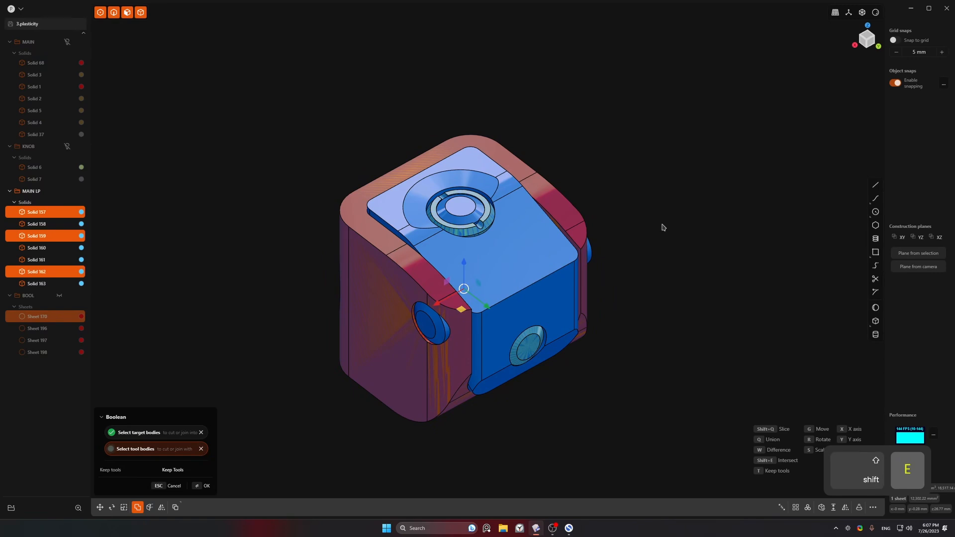
right_click(662, 228)
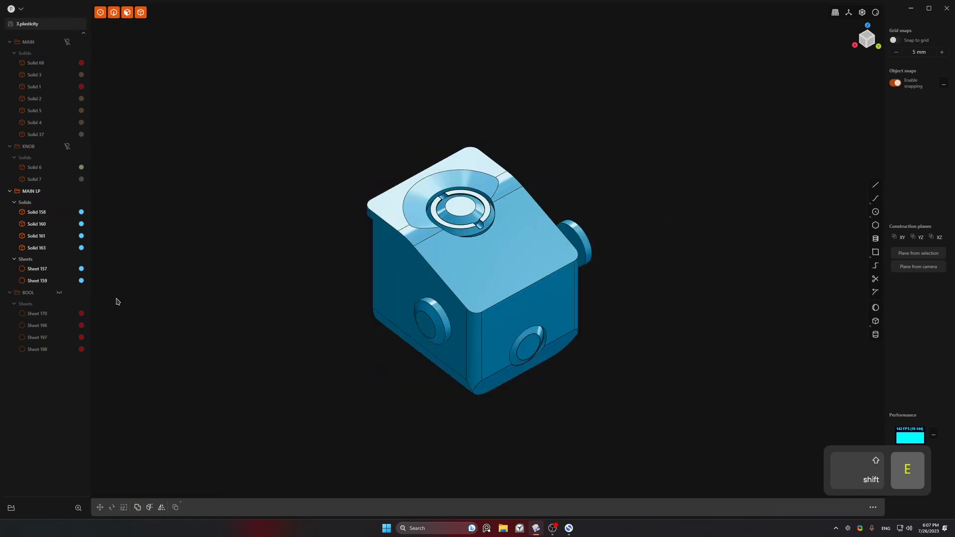
Step: Move the intersected Sheet 170 into the MAIN LP group, hide that group's solids and give the sheet the light blue material
left_click(43, 314)
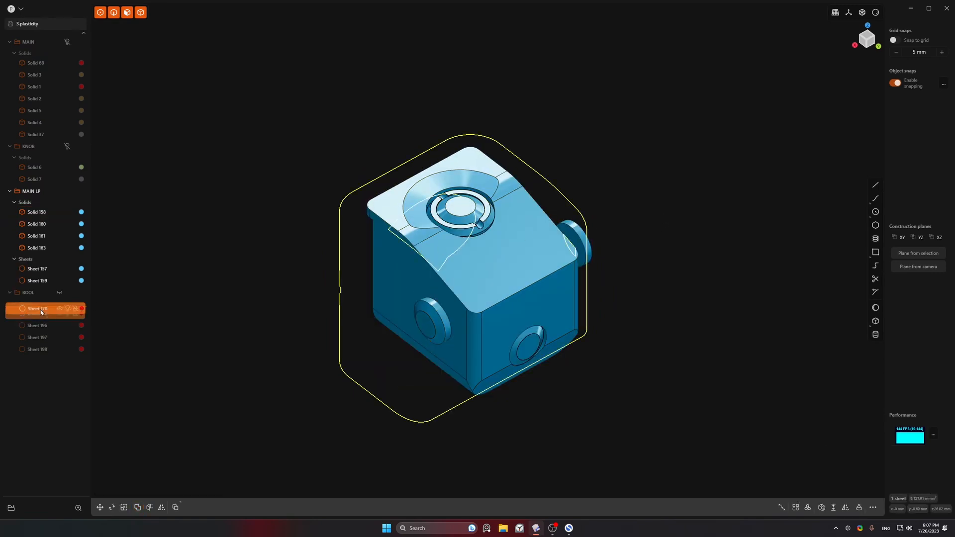
left_click_drag(41, 252, 46, 269)
left_click(299, 183)
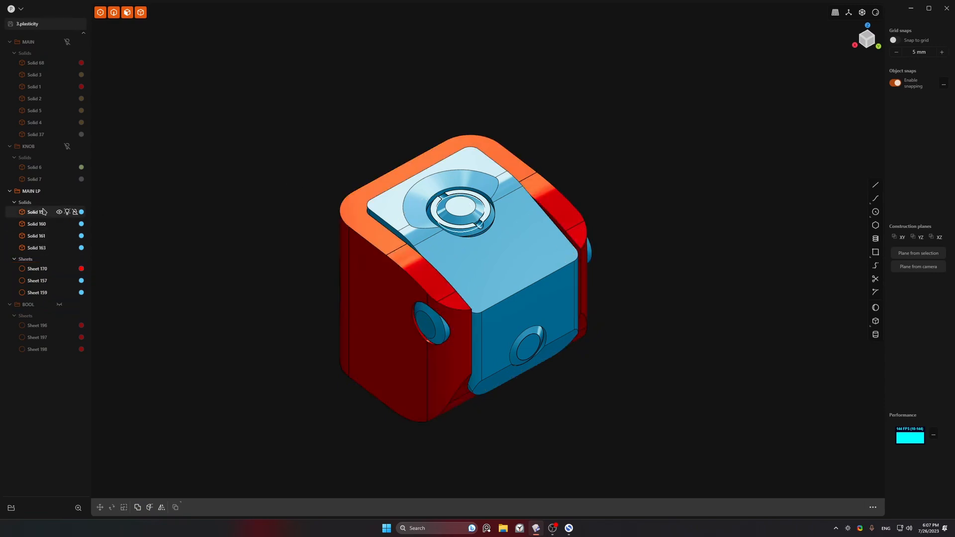
left_click(66, 202)
mouse_move(522, 249)
middle_mouse_down()
mouse_move(538, 216)
mouse_move(531, 154)
mouse_move(450, 149)
mouse_move(471, 171)
mouse_move(733, 213)
mouse_move(546, 246)
mouse_move(494, 179)
mouse_move(553, 238)
mouse_move(533, 245)
middle_mouse_up()
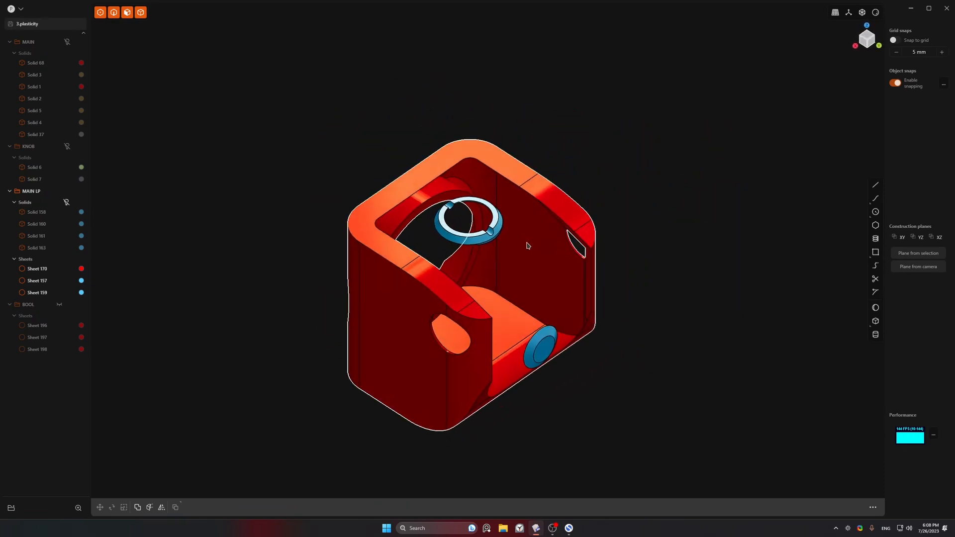
left_click(82, 270)
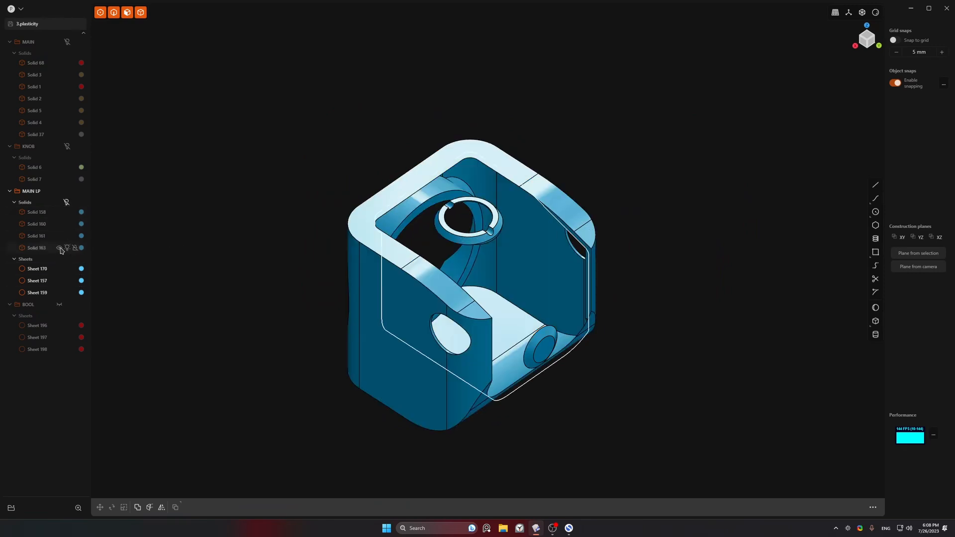
Step: Hide the MAIN LP sheets, show its solids, and Boolean-intersect the hidden Sheet 196 with the four remaining solids
left_click(67, 259)
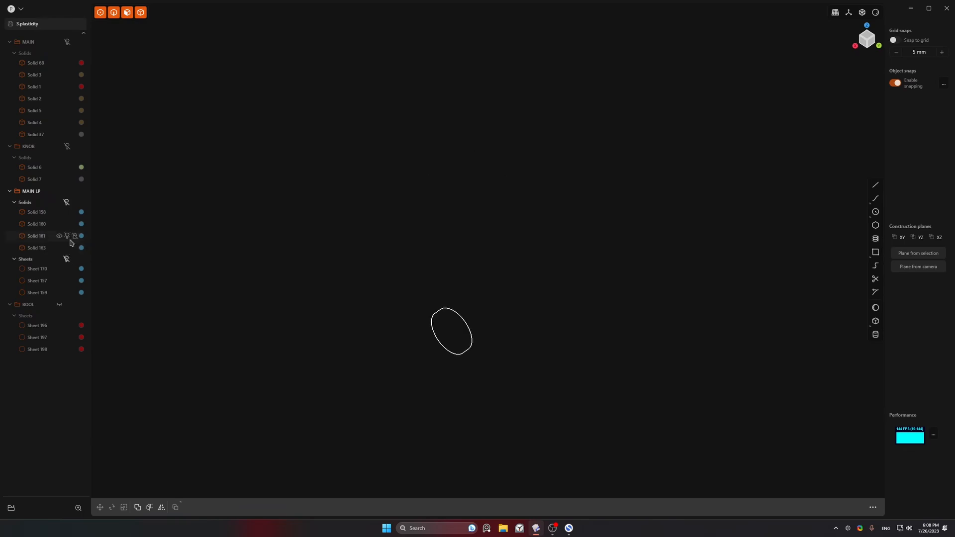
left_click(66, 202)
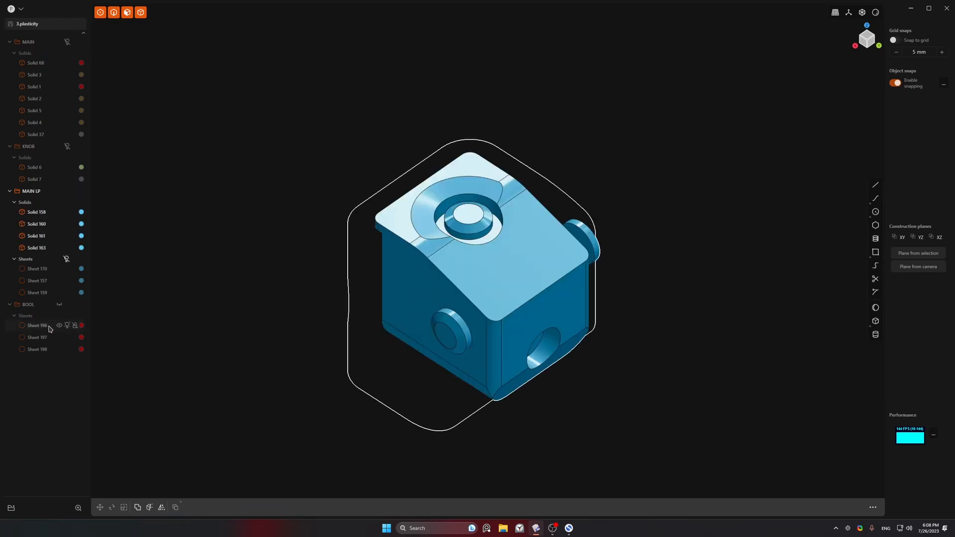
middle_click_drag(540, 346, 542, 361)
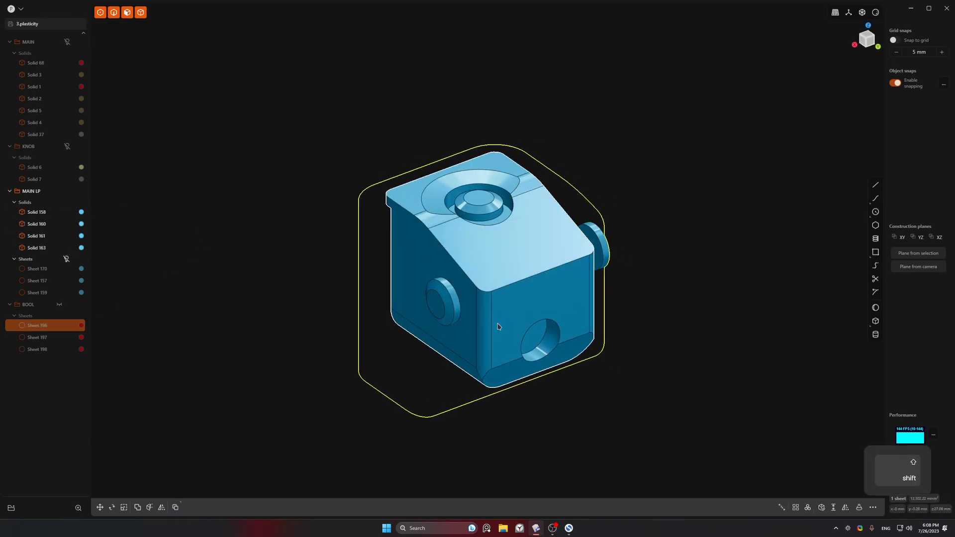
left_click(481, 323, "shift")
left_click(436, 311, "shift")
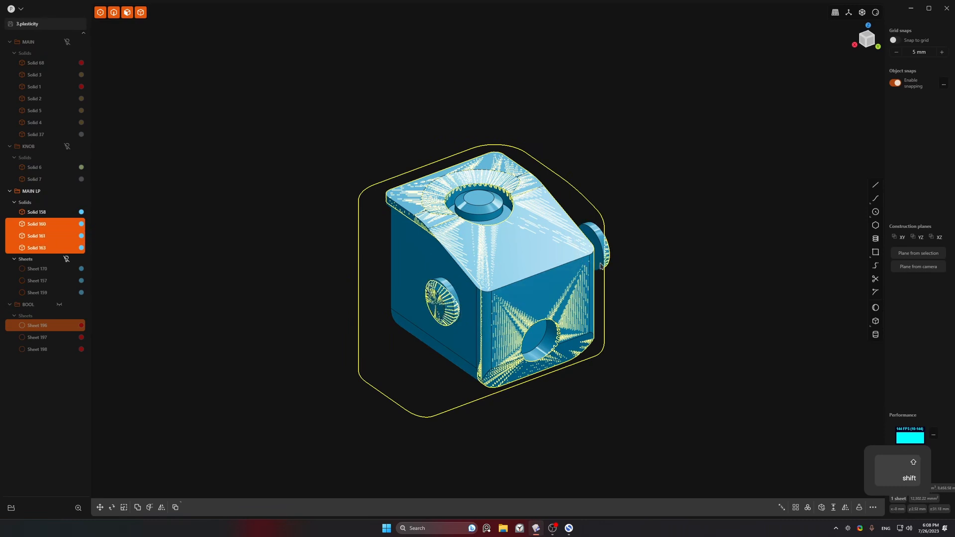
left_click(500, 217, "shift")
key("shift+e")
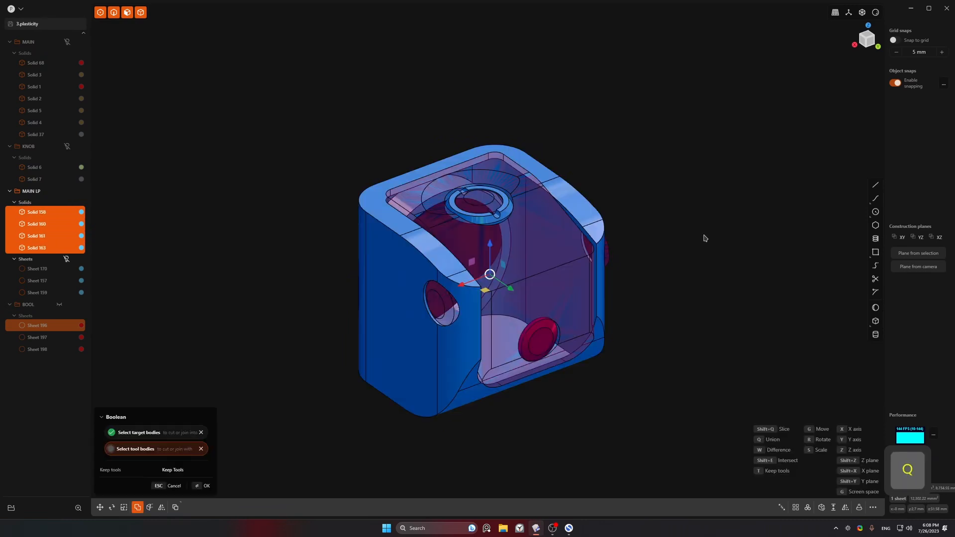
right_click(706, 238)
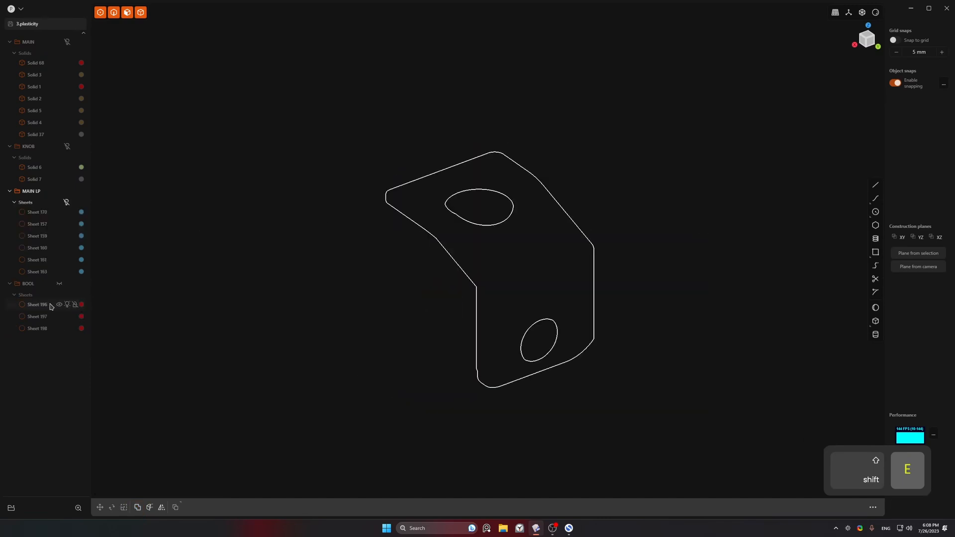
Step: Move the intersected Sheet 196 into the MAIN LP group and show the group's sheets
left_click_drag(42, 307, 39, 270)
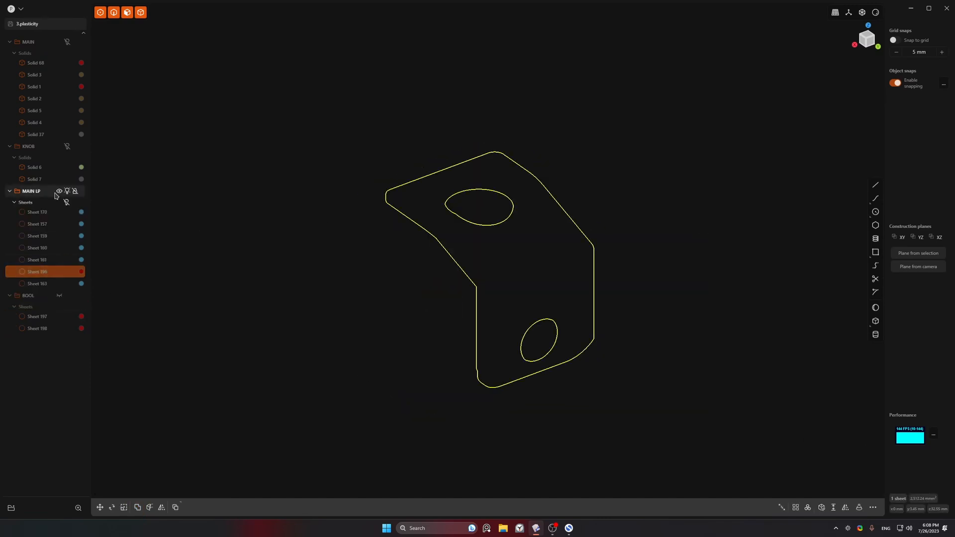
left_click(66, 203)
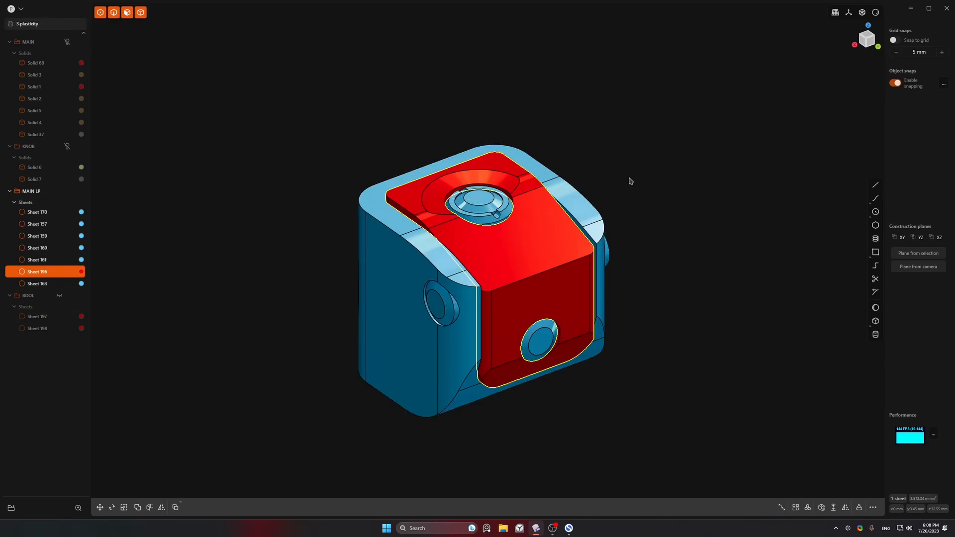
Step: Examine how the MAIN LP sheets fit together by temporarily hiding the outer shell and the red front sheet and restoring them
key("ctrl+z")
key("ctrl+z")
key("ctrl+z")
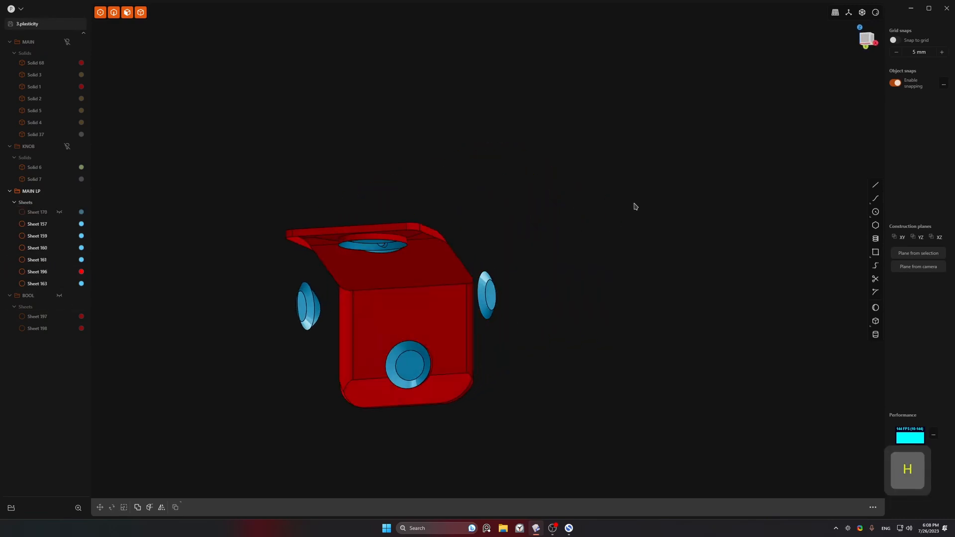
middle_click_drag(395, 294, 523, 326)
left_click(627, 250)
middle_click_drag(627, 250, 391, 307)
middle_click_drag(637, 187, 552, 219, "shift")
left_click(610, 250)
key("h")
key("ctrl+z")
left_click(527, 246)
key("h")
key("ctrl+z")
middle_click_drag(657, 213, 540, 294, "shift")
scroll(590, 234, "up", 1)
middle_click_drag(603, 187, 605, 173, "shift")
middle_click_drag(605, 173, 591, 184)
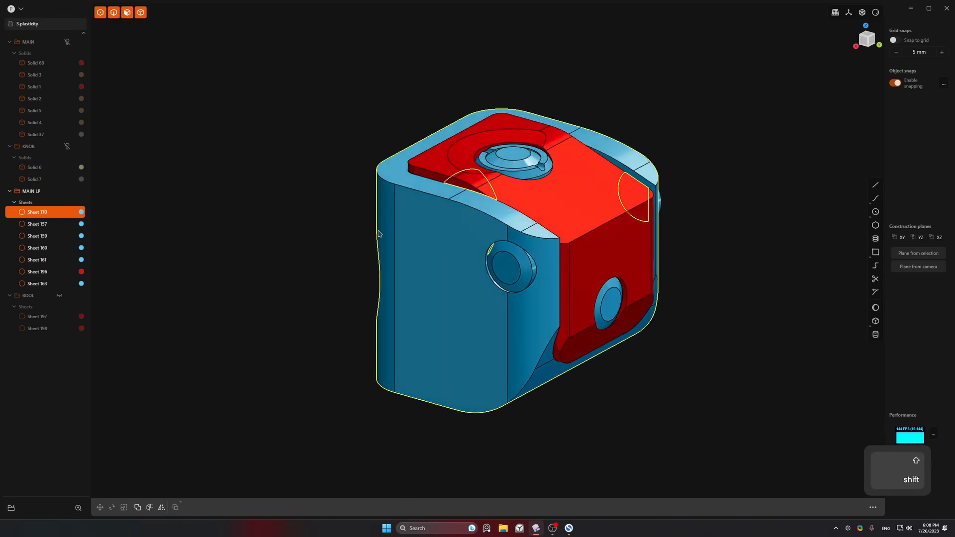
Step: Give Sheet 196 the light blue material of the other MAIN LP sheets, and delete the BOOL group with both its sheets
left_click_drag(82, 277, 82, 272)
left_click(211, 228)
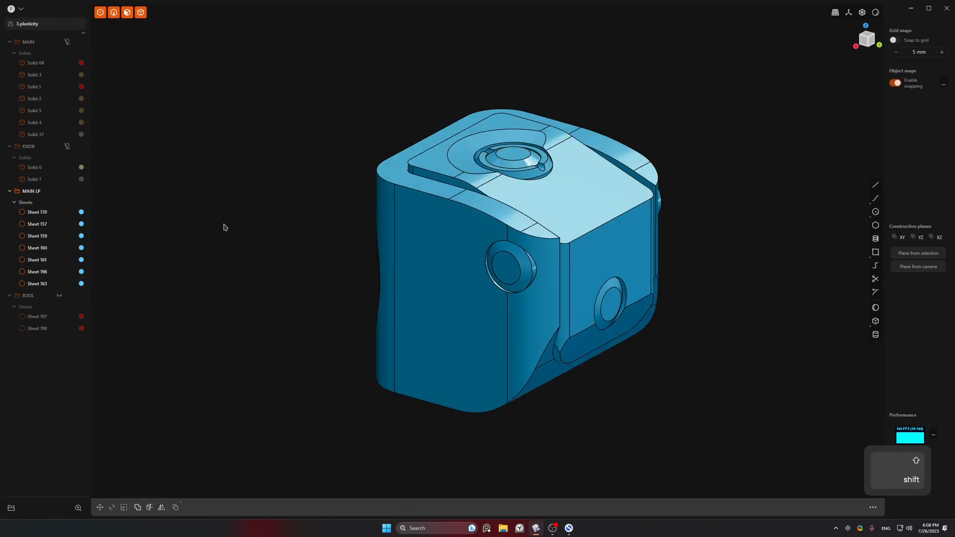
middle_click_drag(343, 228, 322, 218, "shift")
left_click(45, 316)
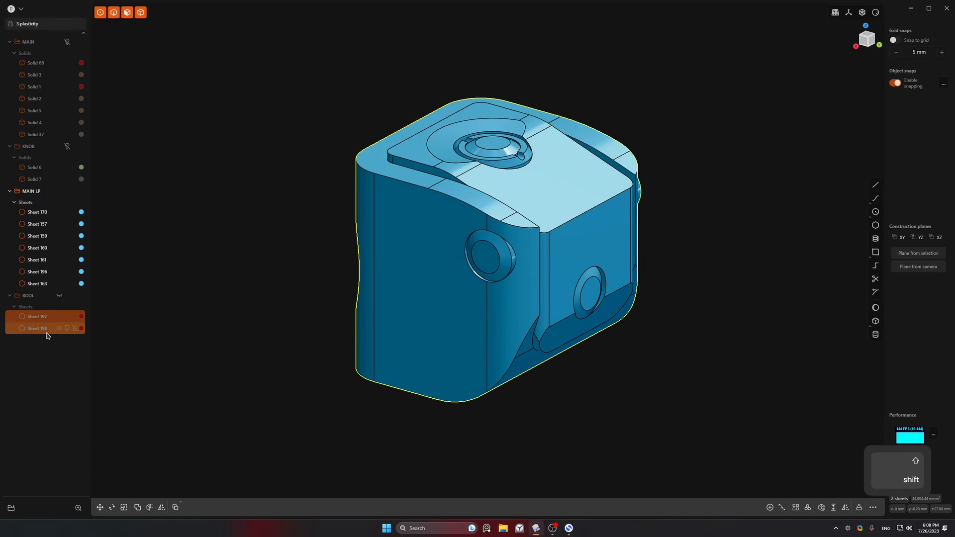
key("x")
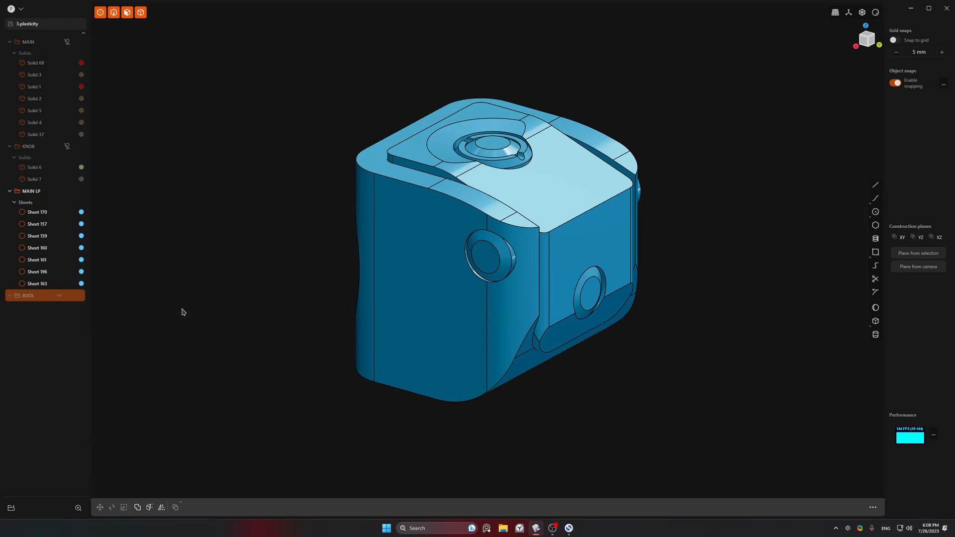
key("x")
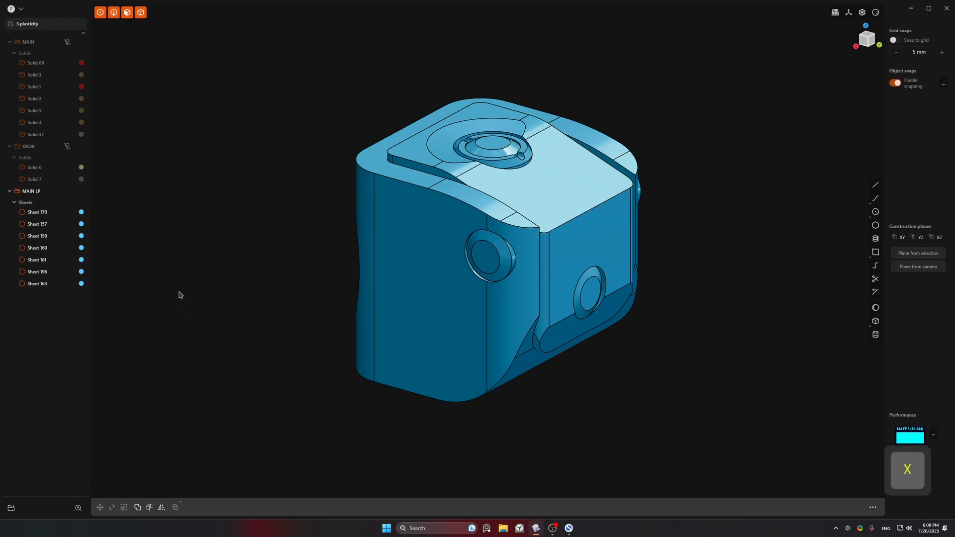
Step: Save the file and tidy the groups so that a collapsed MAIN LP sits directly below a collapsed MAIN
middle_click_drag(446, 292, 531, 357)
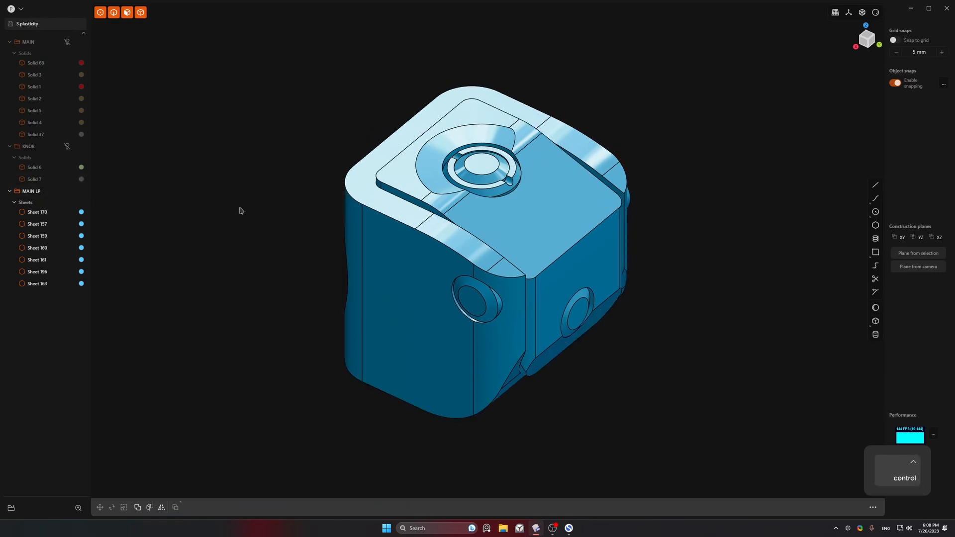
key("ctrl+s")
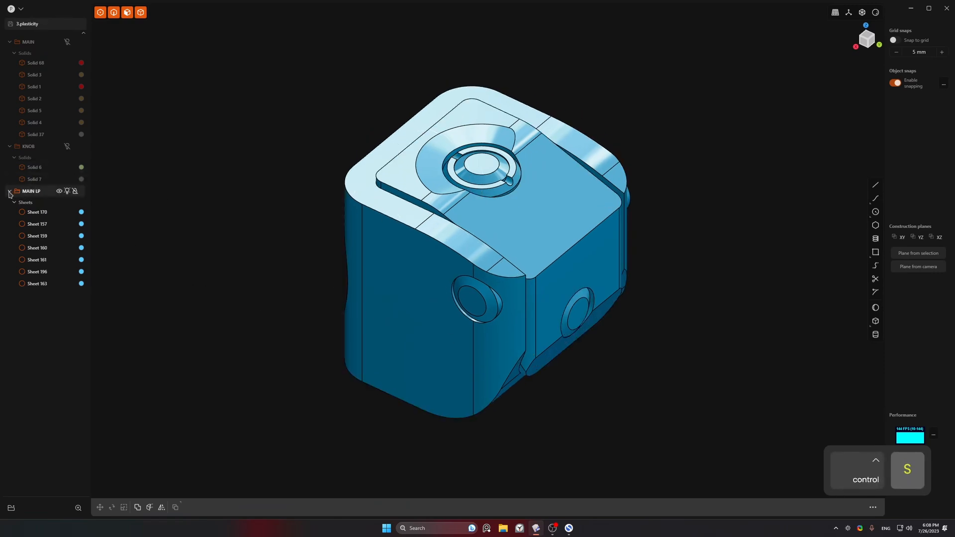
left_click(11, 42)
left_click_drag(29, 104, 31, 59)
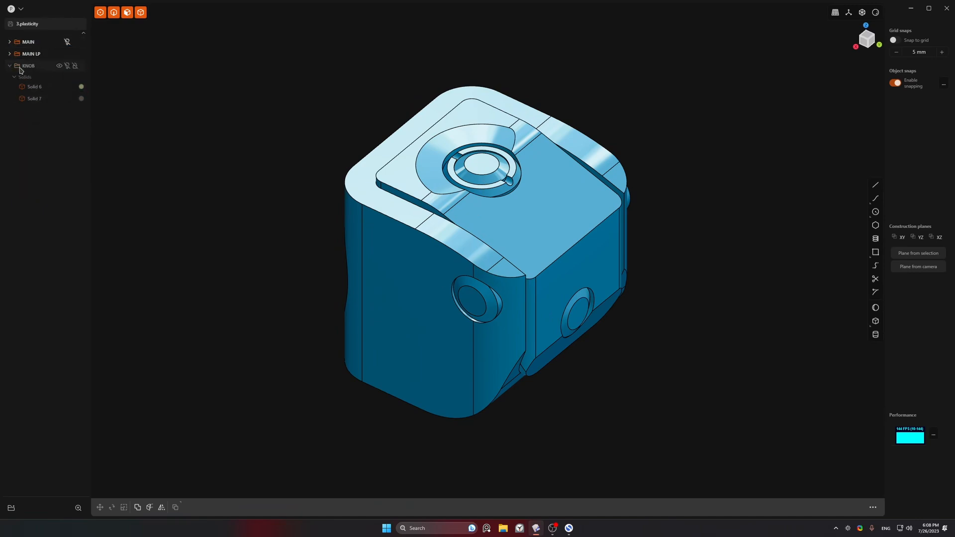
Step: Disable the MAIN LP group in the viewport and enable the KNOB group
left_click(68, 55)
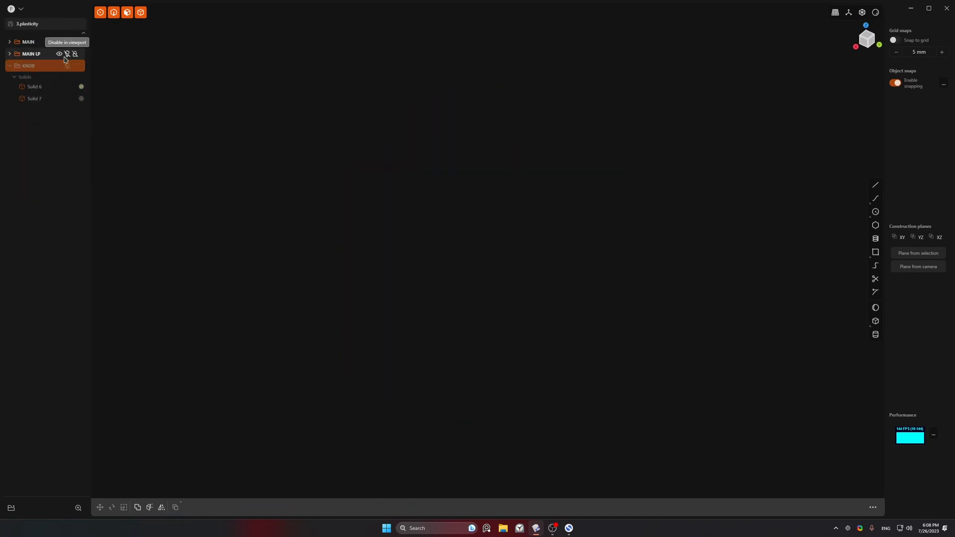
left_click(67, 43)
left_click(67, 42)
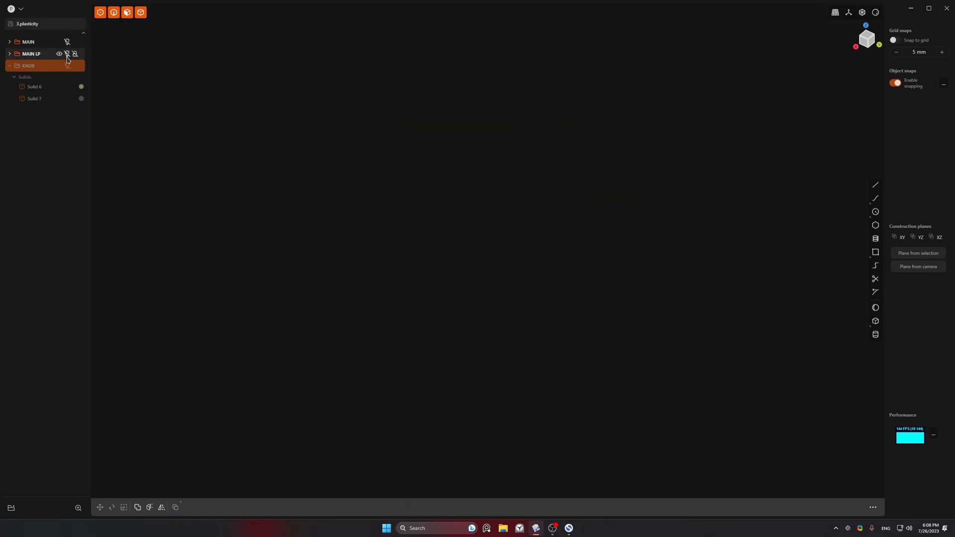
left_click(68, 67)
Step: Duplicate both KNOB solids into a new group named KNOB LP
middle_click_drag(517, 144, 533, 213)
key("a")
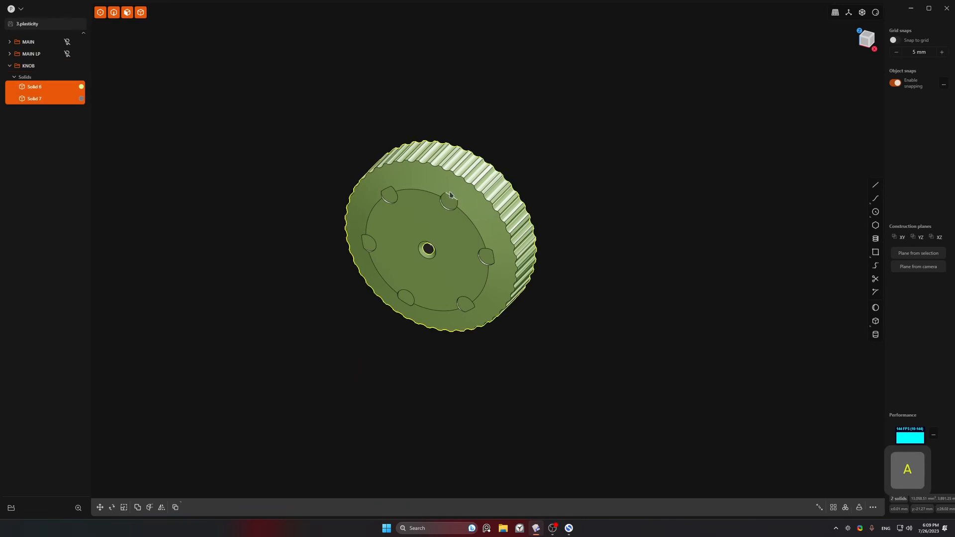
key("shift+d")
key("ctrl+g")
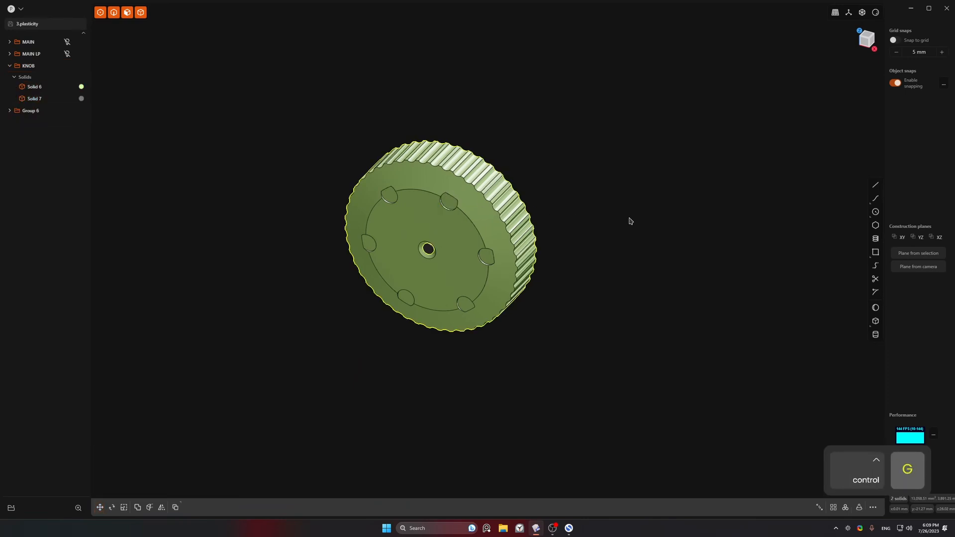
double_click(31, 111)
type("KNOB LP")
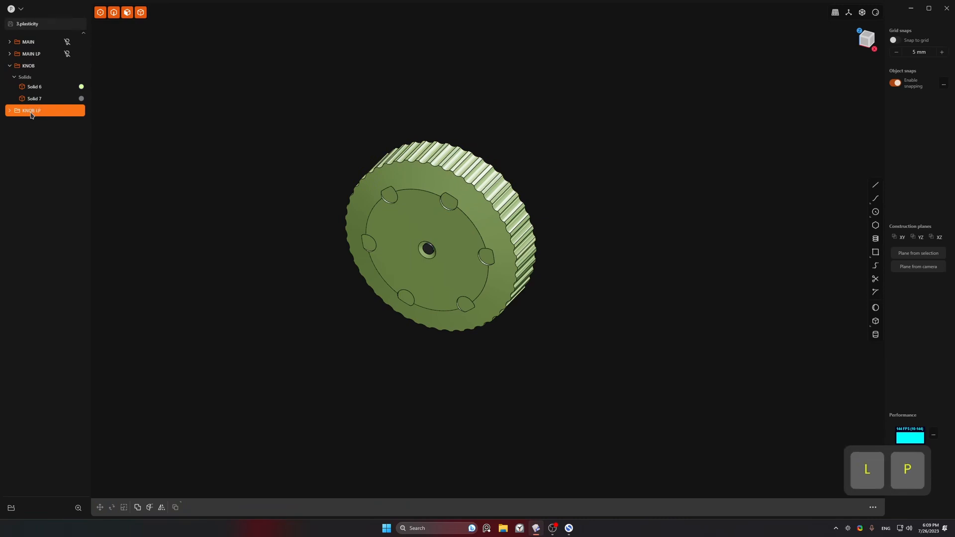
key("Return")
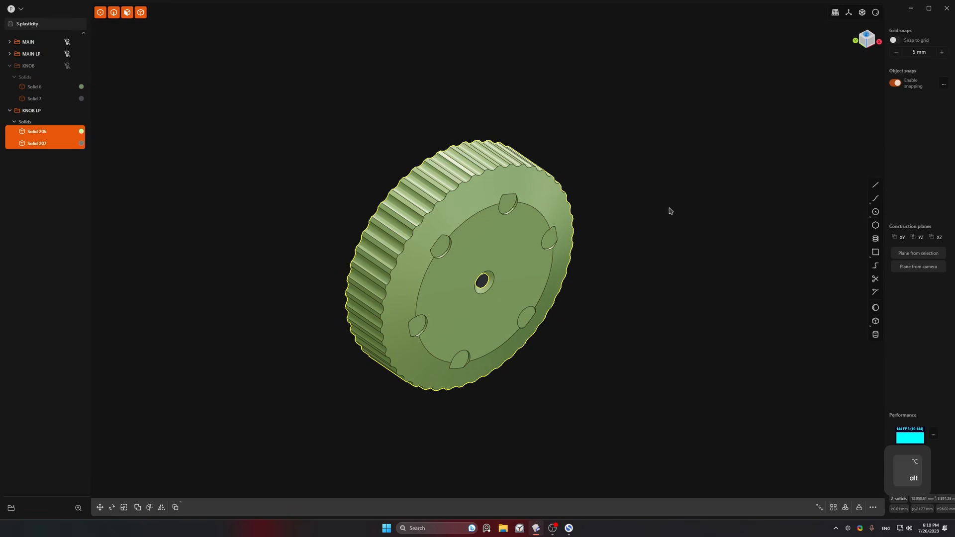
Step: Assign a new cyan material to both solids in the KNOB LP group
key("m")
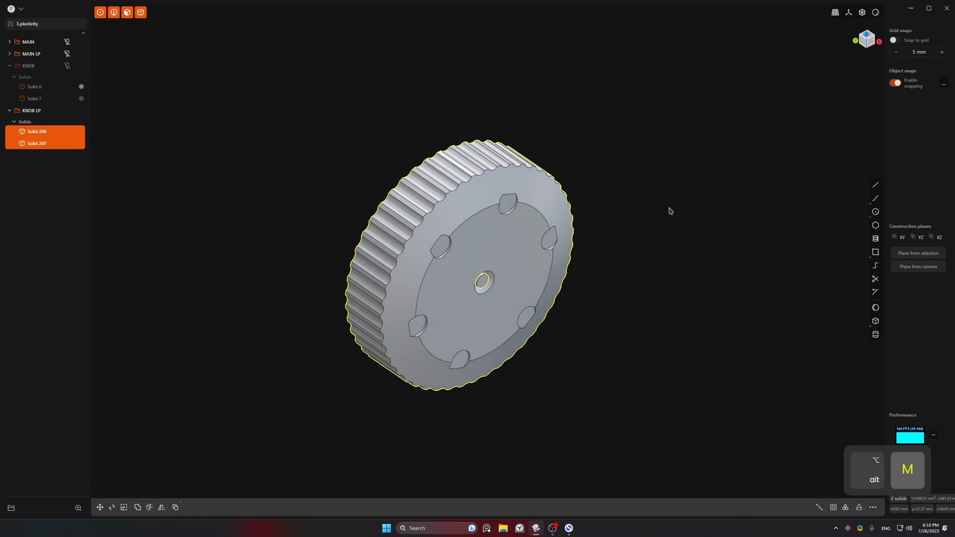
left_click(190, 287)
left_click(190, 349)
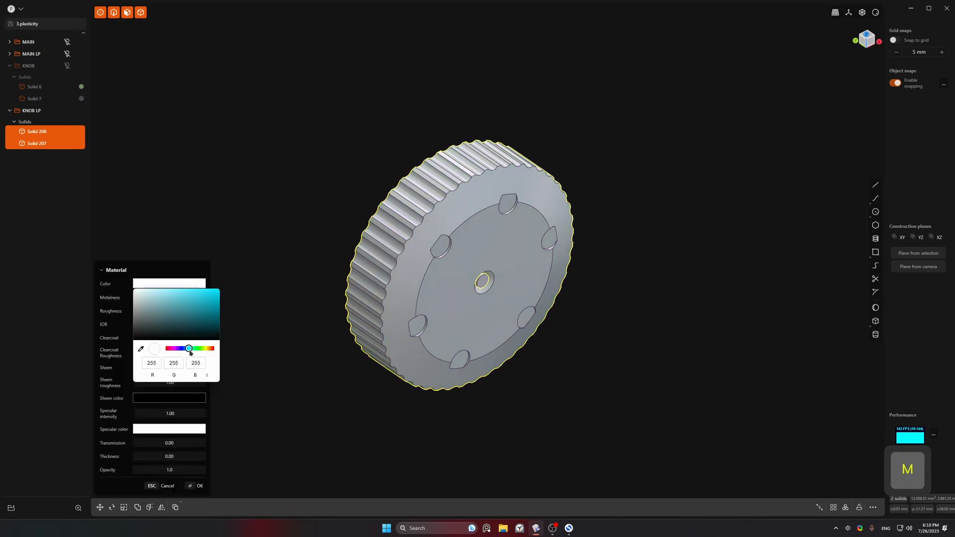
left_click(201, 487)
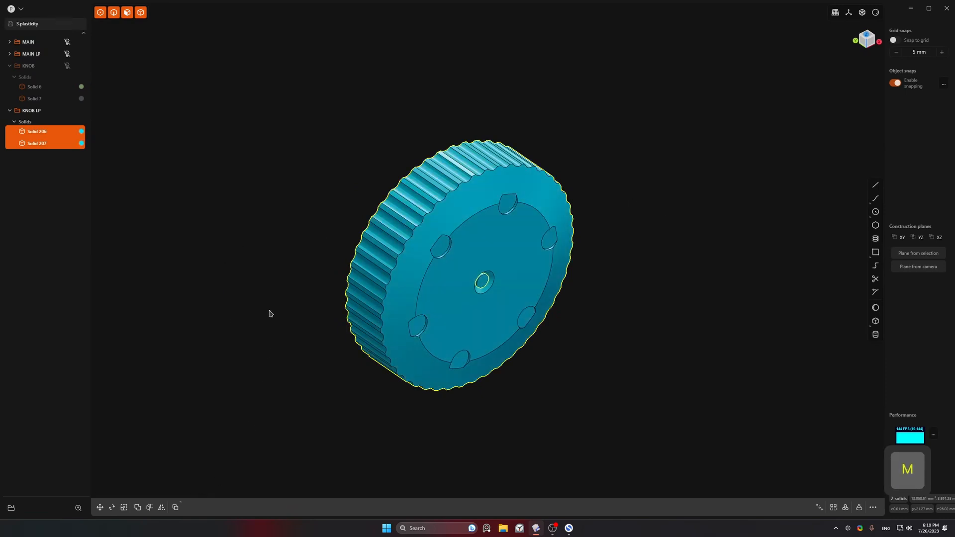
left_click(270, 312)
Step: Merge the KNOB LP body and its small centre pin into one solid with a Boolean
middle_click_drag(494, 188, 480, 201, "shift")
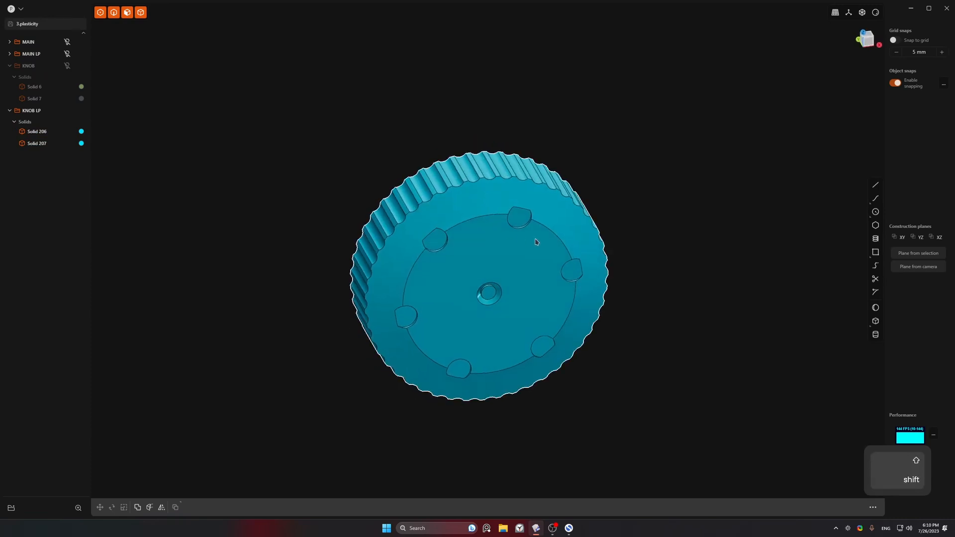
left_click(589, 238)
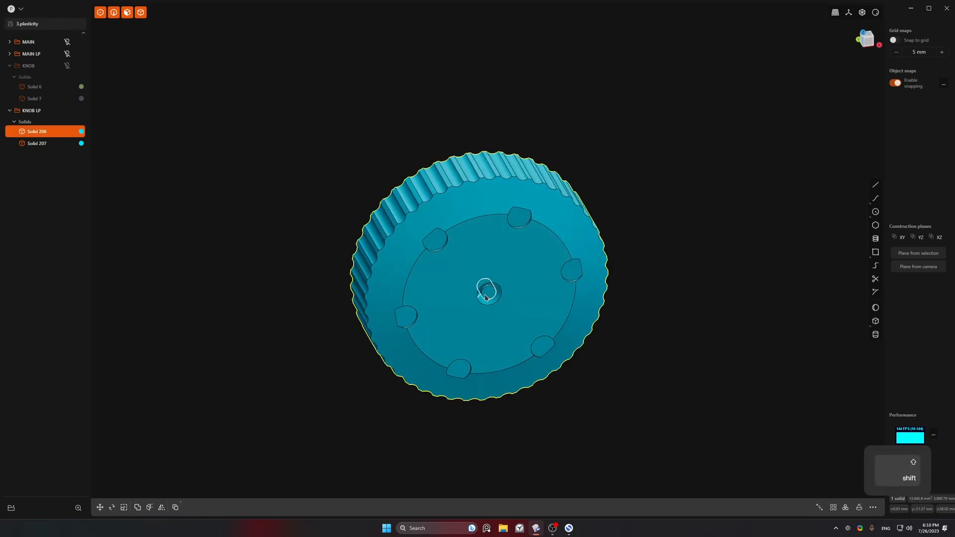
middle_click_drag(587, 170, 564, 128, "shift")
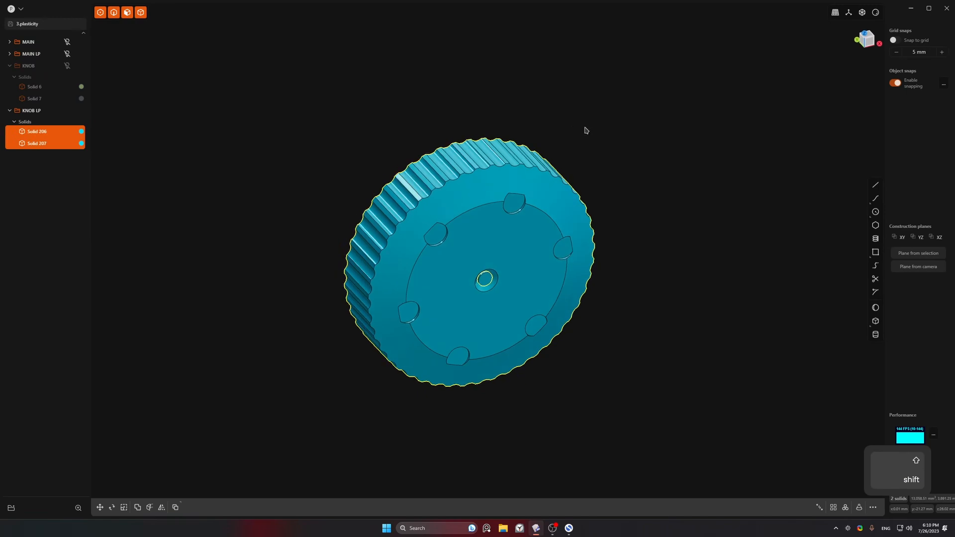
key("q")
key("Return")
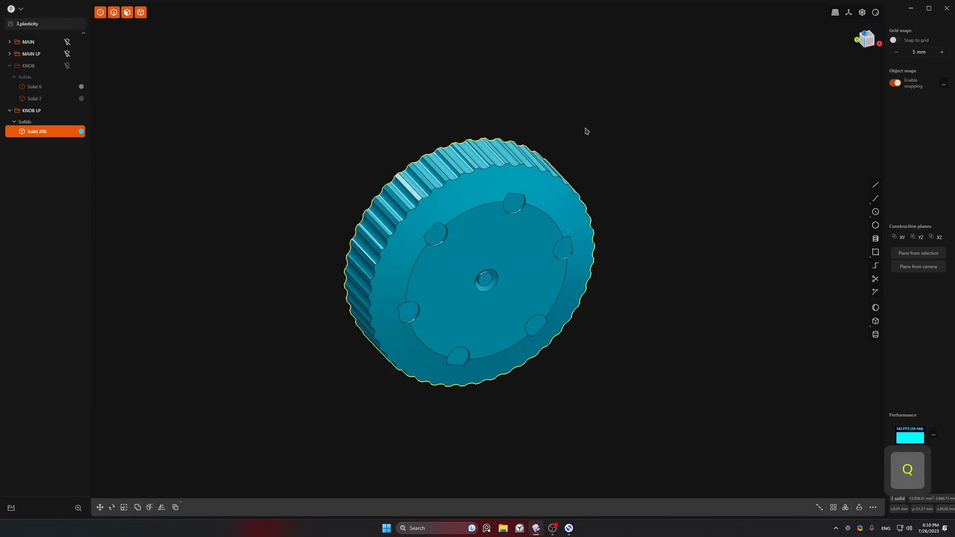
Step: Unjoin the faces at the bottom of the knob's centre hole into a separate sheet
key("3")
scroll(502, 216, "up", 5)
left_click(504, 223)
left_click(517, 241, "shift")
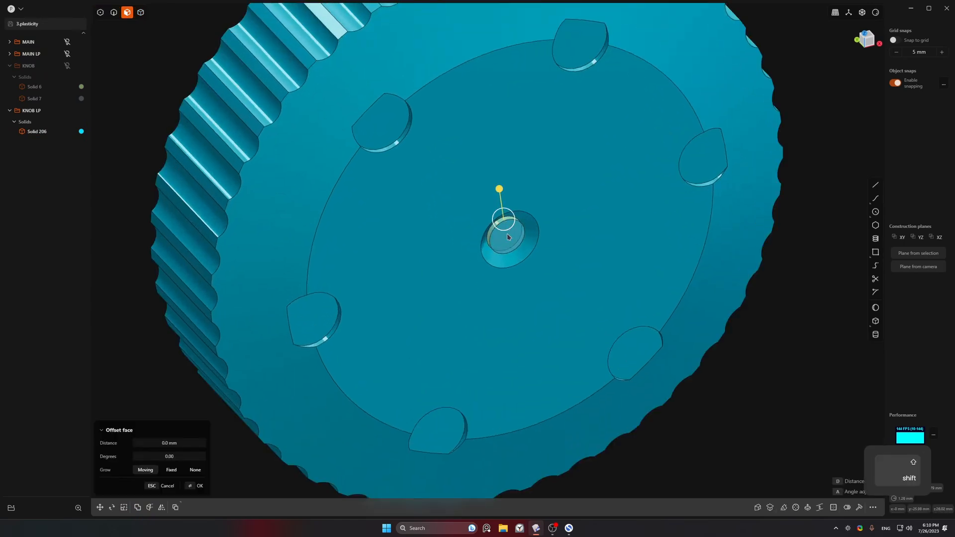
key("alt+j")
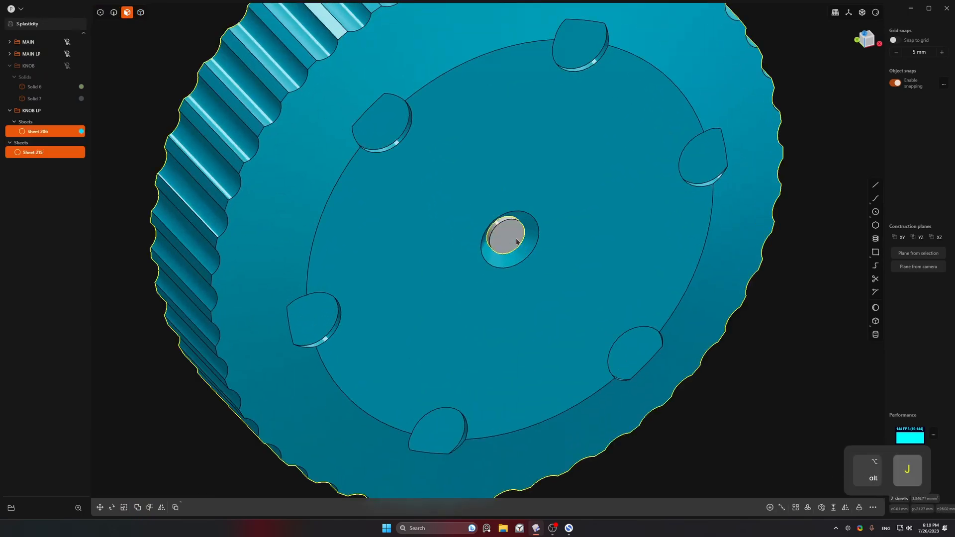
Step: Give Sheet 215 the cyan material and move it into the KNOB LP group
middle_click_drag(566, 180, 597, 249, "ctrl")
left_click(690, 258)
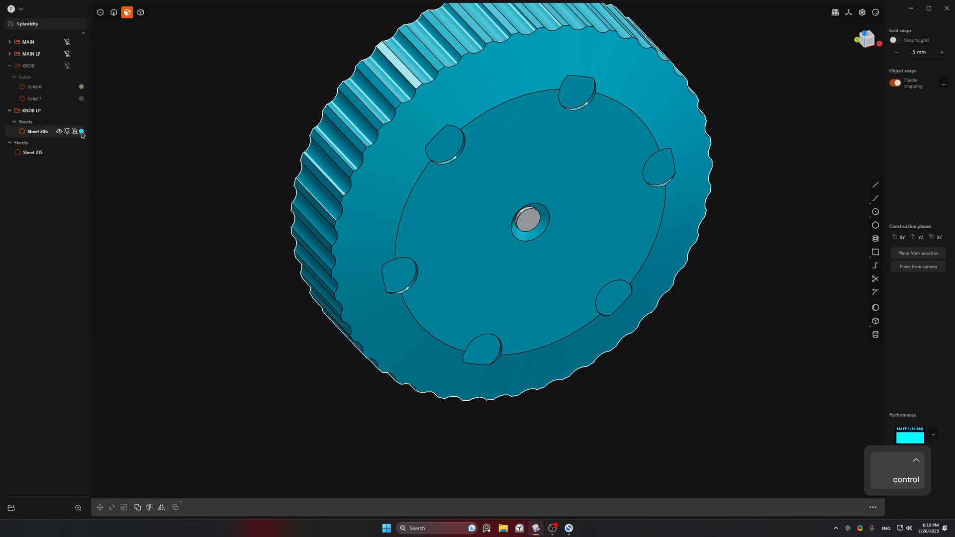
left_click_drag(80, 152, 78, 153, "ctrl")
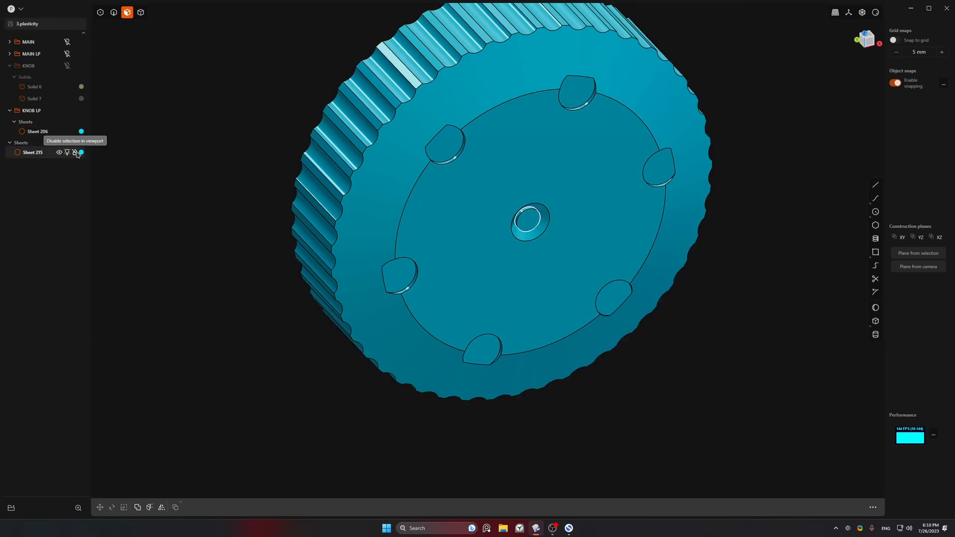
left_click_drag(32, 132, 34, 131)
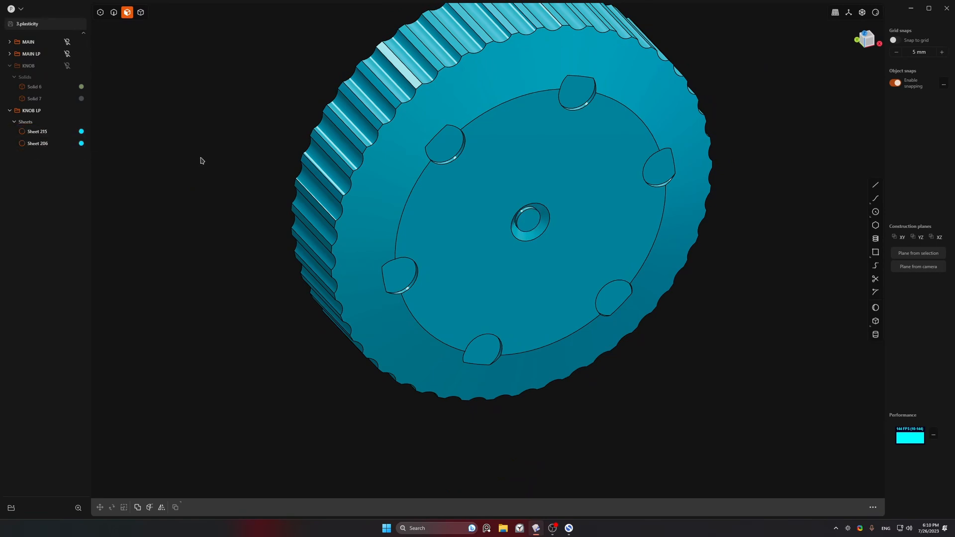
Step: Inspect the detached centre sheet by temporarily hiding the knob body, Sheet 206, and restoring it
left_click(395, 158)
left_click(761, 240)
key("6")
left_click(563, 186)
left_click(759, 278)
key("5")
key("4")
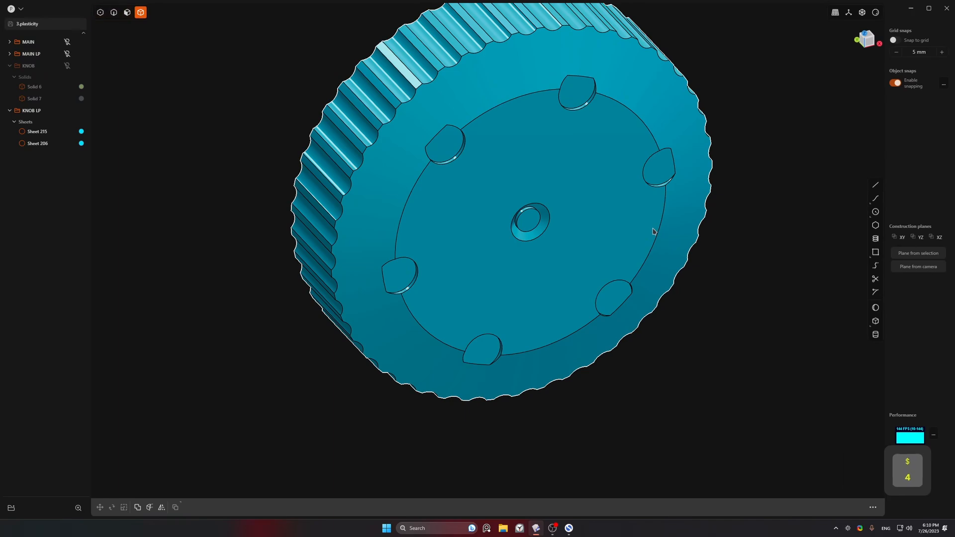
left_click(653, 230)
key("h")
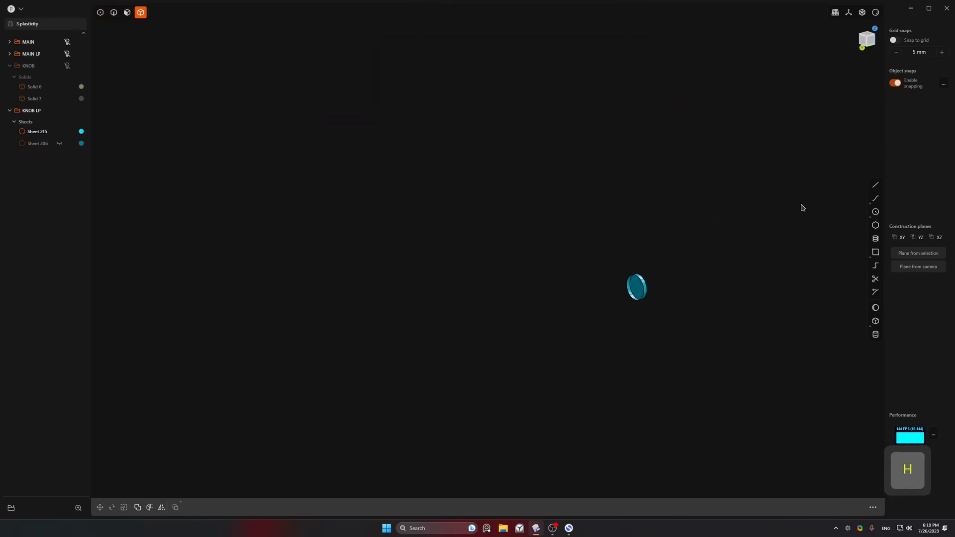
key("ctrl+z")
Step: Isolate Sheet 206 and try deleting the knob's back face without healing
middle_click_drag(724, 250, 510, 262)
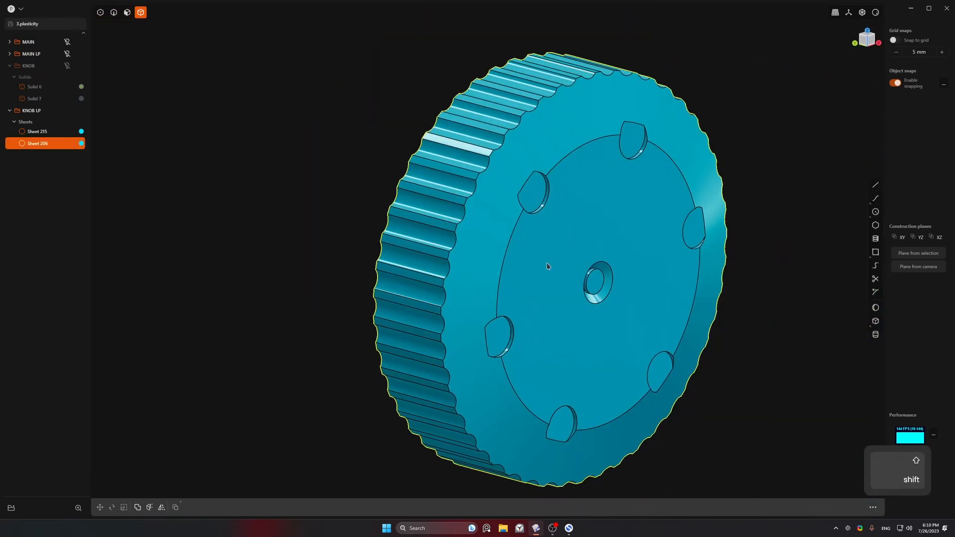
key("shift+h")
middle_click_drag(603, 288, 533, 283)
key("3")
left_click(503, 271)
key("shift+x")
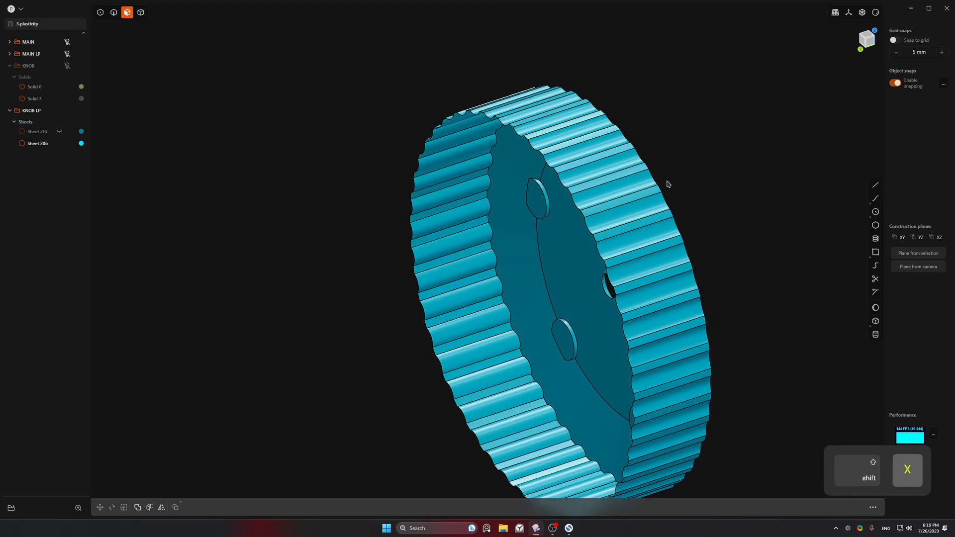
Step: Undo the back face deletion and the isolation of Sheet 206
middle_click_drag(622, 184, 454, 186)
key("alt+j")
middle_click_drag(681, 222, 490, 168, "shift")
key("ctrl+z")
key("ctrl+z")
key("ctrl+z")
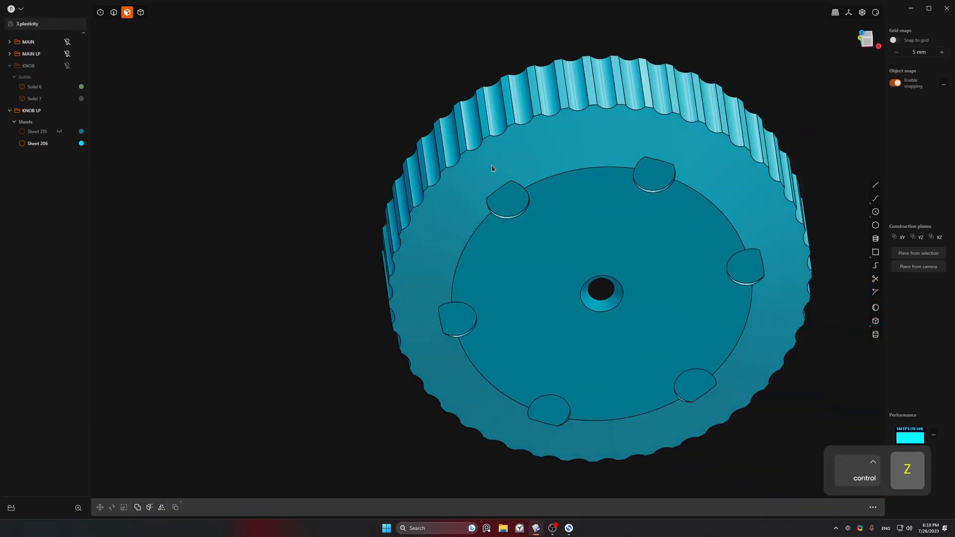
Step: Delete the faces of all six notches around the knob's flat front disc, healing the surrounding surfaces
mouse_move(526, 161)
middle_mouse_down()
mouse_move(680, 145)
mouse_move(520, 147)
middle_mouse_up()
scroll(520, 148, "down", 2)
key("3")
left_click_drag(469, 223, 552, 163)
key("x")
left_click_drag(591, 192, 656, 136)
key("x")
left_click_drag(447, 334, 501, 292)
key("x")
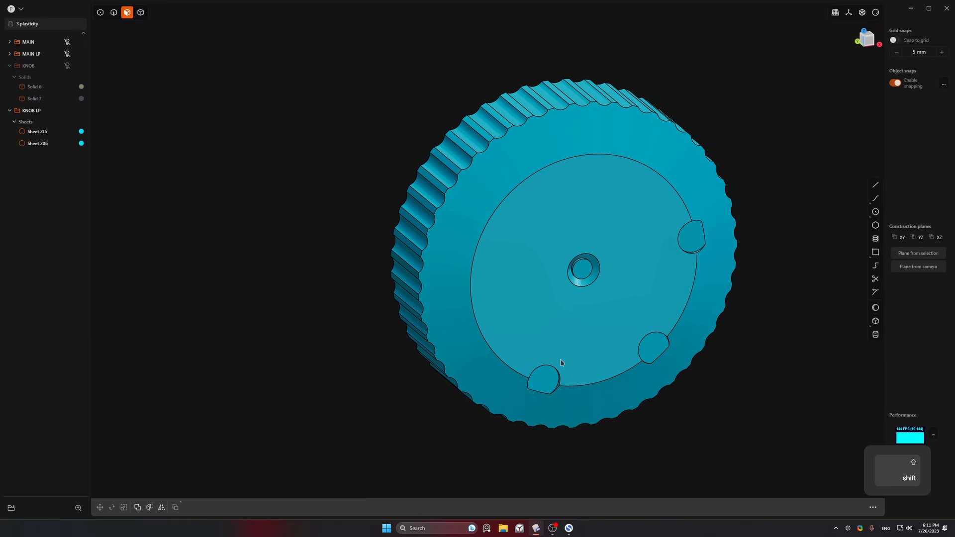
middle_click_drag(558, 358, 479, 278, "shift")
left_click_drag(433, 333, 498, 279)
key("x")
left_click_drag(536, 304, 611, 242)
key("x")
left_click_drag(585, 198, 648, 137)
key("x")
Step: Delete all the serration faces around the knob's rim with healing, keeping the flat front disc and its surrounding bevel
middle_click_drag(678, 156, 651, 184, "alt")
left_click_drag(274, 438, 736, 26)
left_click_drag(576, 172, 500, 240, "ctrl")
left_click(613, 115, "ctrl")
middle_click_drag(700, 114, 664, 144, "shift")
middle_click_drag(665, 144, 632, 150)
scroll(621, 128, "up", 3)
key("x")
Step: Delete the knob's back face without healing
scroll(667, 55, "down", 3)
middle_click_drag(650, 109, 761, 160)
left_click(681, 193)
key("Escape")
middle_click_drag(694, 190, 615, 203, "shift")
key("shift+x")
Step: Enable all selection types and unhide any hidden geometry
middle_click_drag(738, 235, 486, 162, "ctrl")
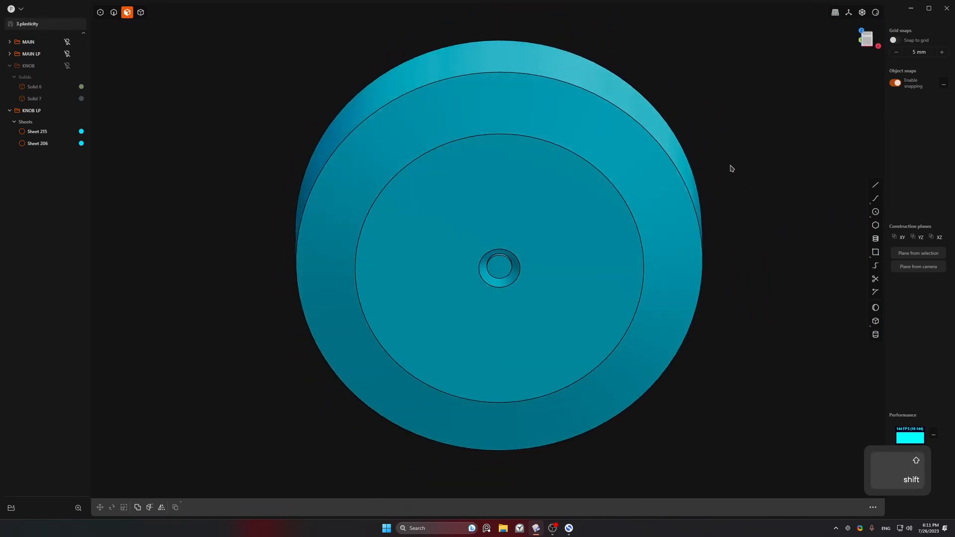
key("5")
key("6")
middle_click_drag(719, 176, 695, 252)
key("alt+h")
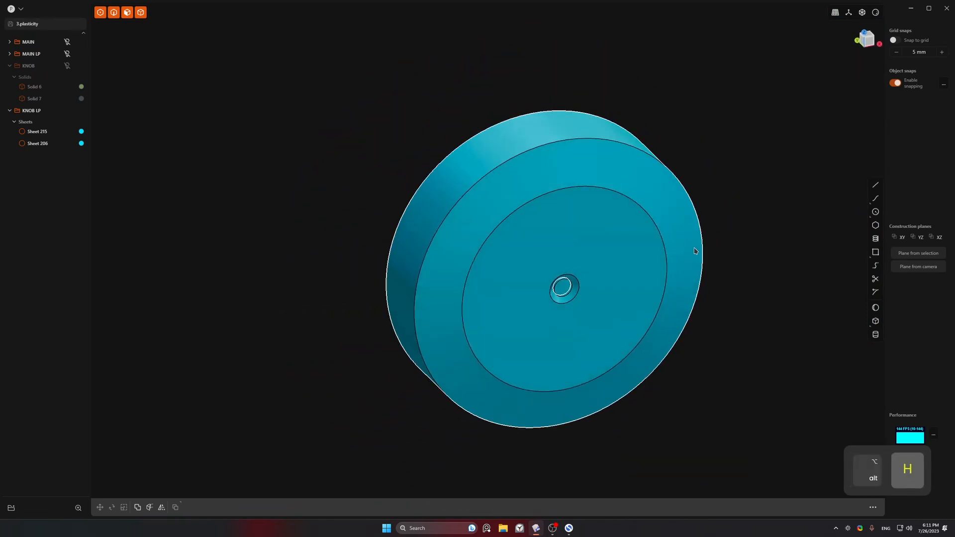
Step: Compare the simplified knob with the original by temporarily showing the KNOB group in the viewport
left_click(71, 68)
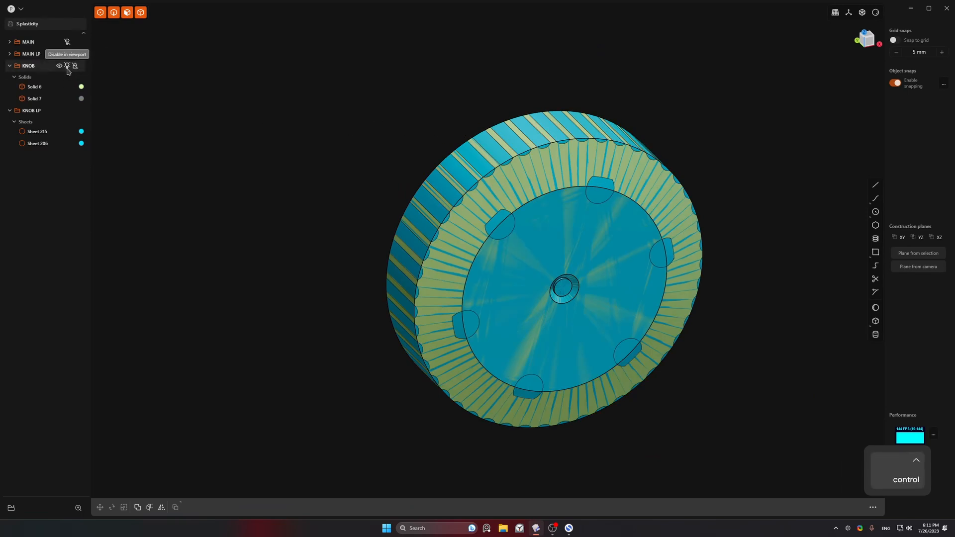
left_click(68, 66)
left_click(68, 111)
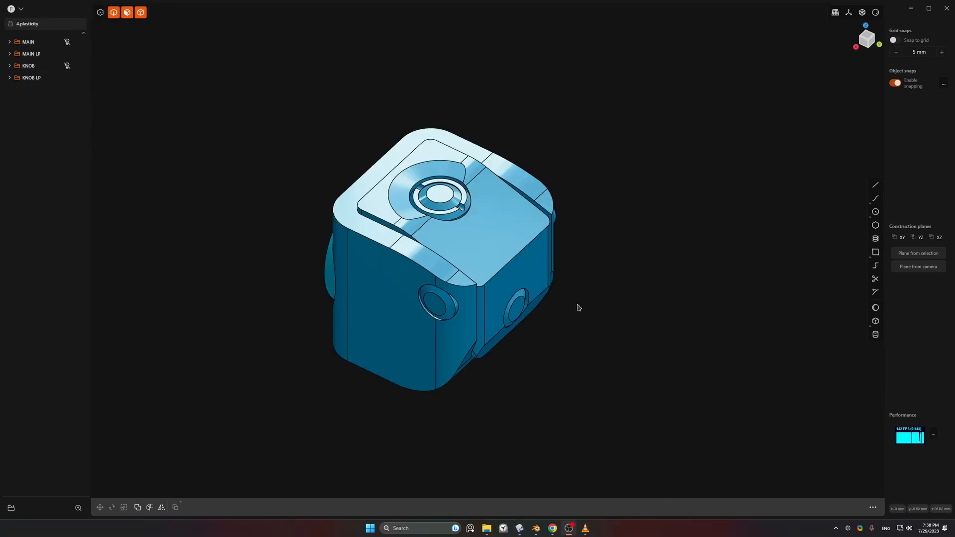
middle_click_drag(578, 307, 674, 261)
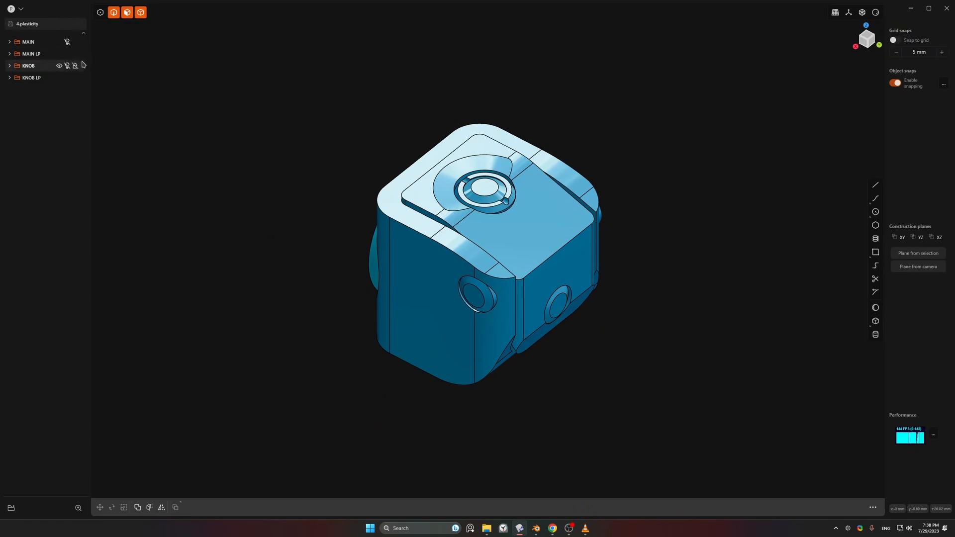
Step: Enable the MAIN, MAIN LP, KNOB and KNOB LP groups in the viewport
left_click(67, 42)
left_click(67, 54)
left_click(67, 77)
middle_click_drag(271, 105, 294, 99)
left_click(426, 226)
key("h")
middle_click_drag(534, 94, 504, 118, "shift")
key("ctrl+z")
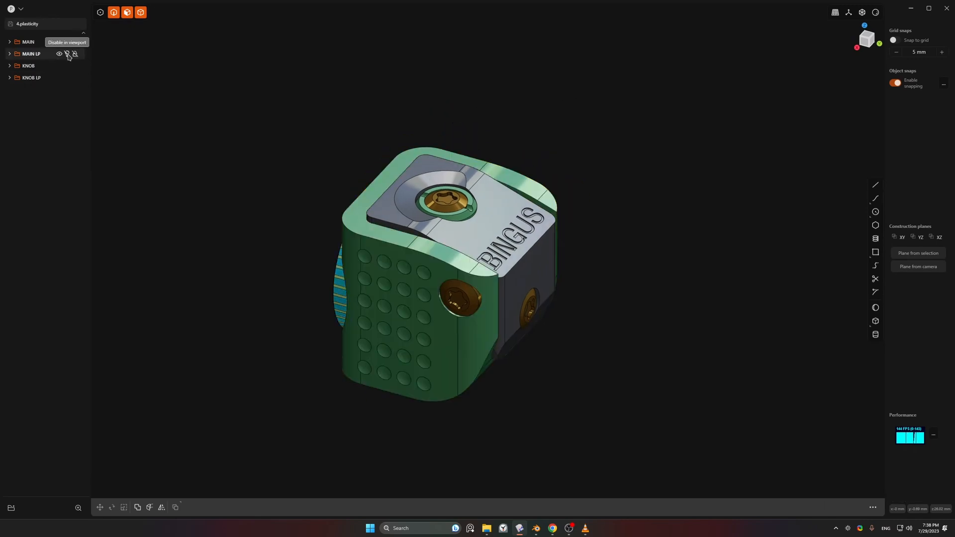
left_click(67, 55)
middle_click_drag(357, 113, 340, 102, "shift")
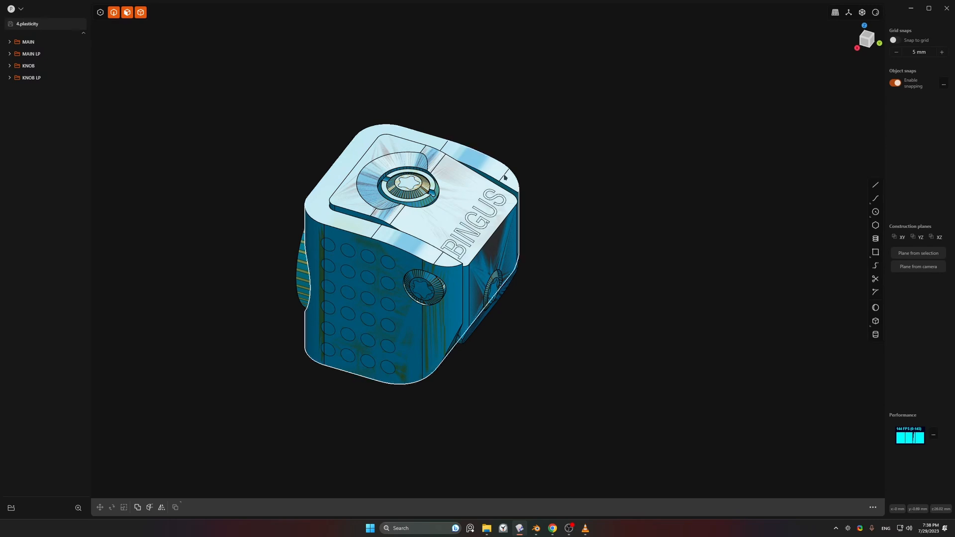
Step: Switch to Blender and hide the default cube
left_click(536, 528)
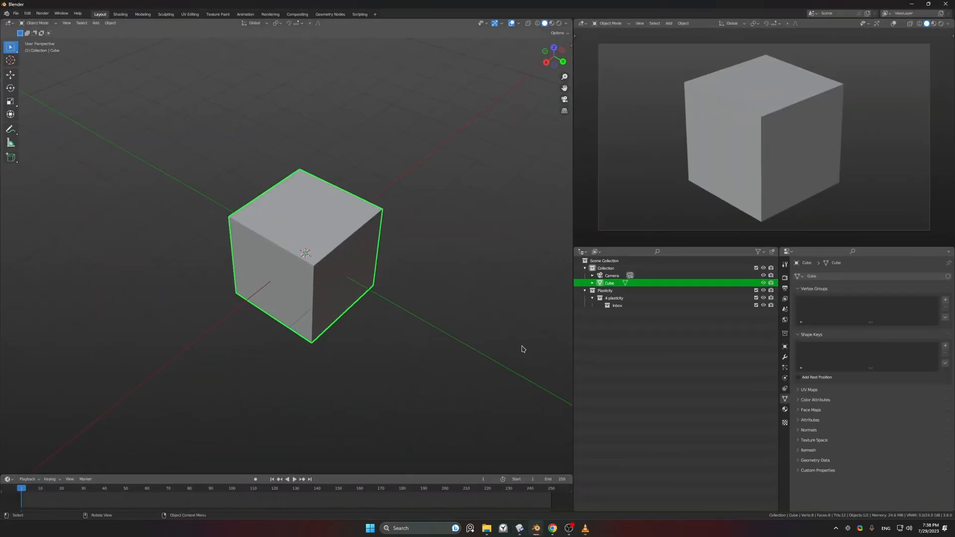
middle_click_drag(373, 153, 378, 148)
left_click(377, 151)
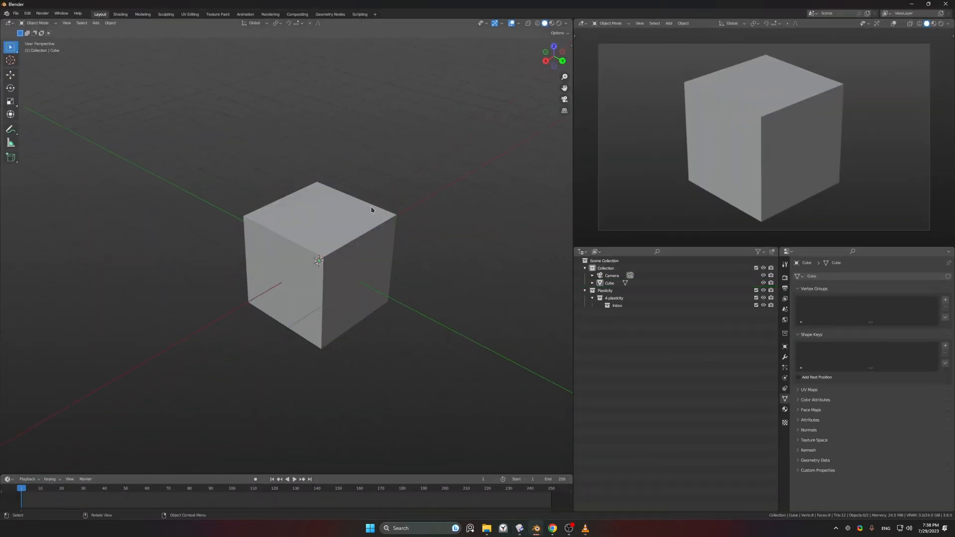
left_click(376, 225)
key("h")
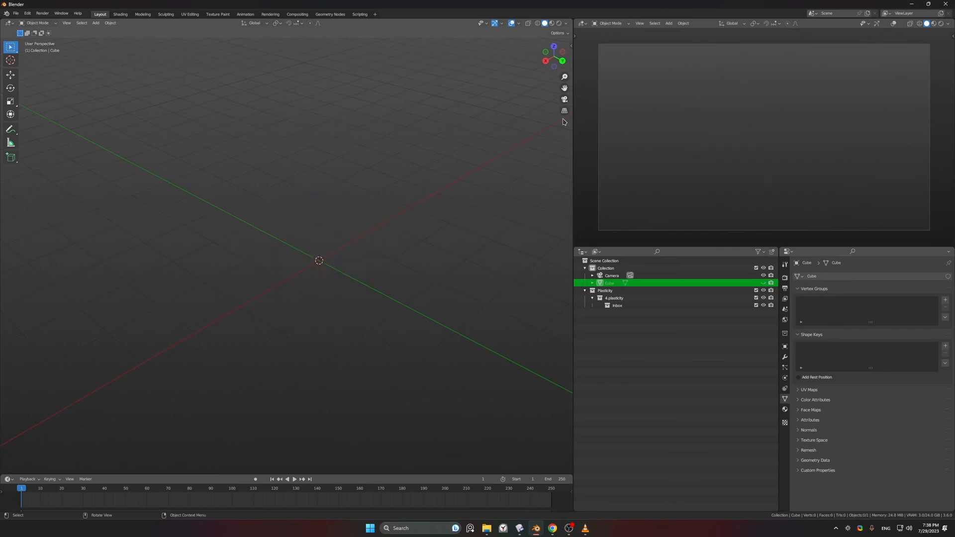
Step: Refresh the Plasticity bridge to import all groups of 4.plasticity, and frame the imported model
key("n")
left_click(570, 132)
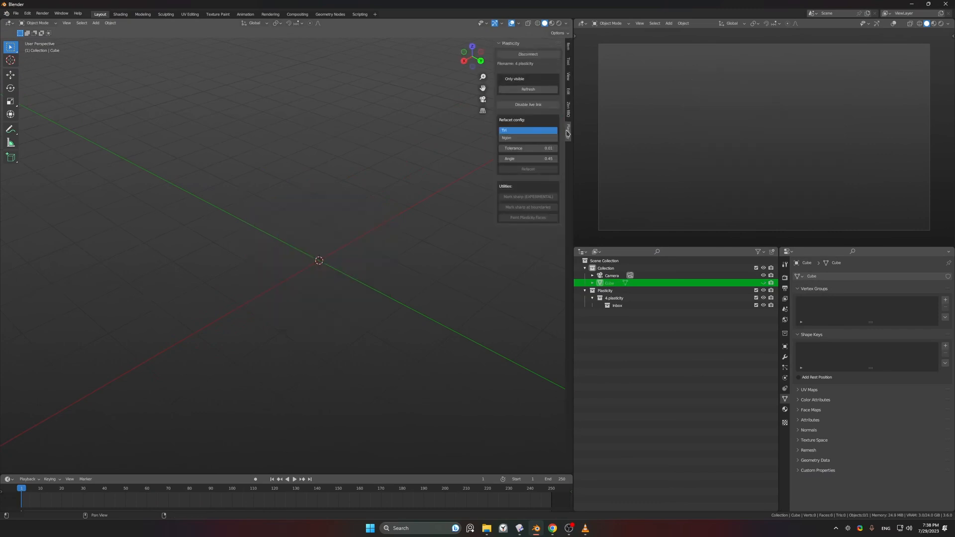
left_click(530, 105)
left_click(512, 90)
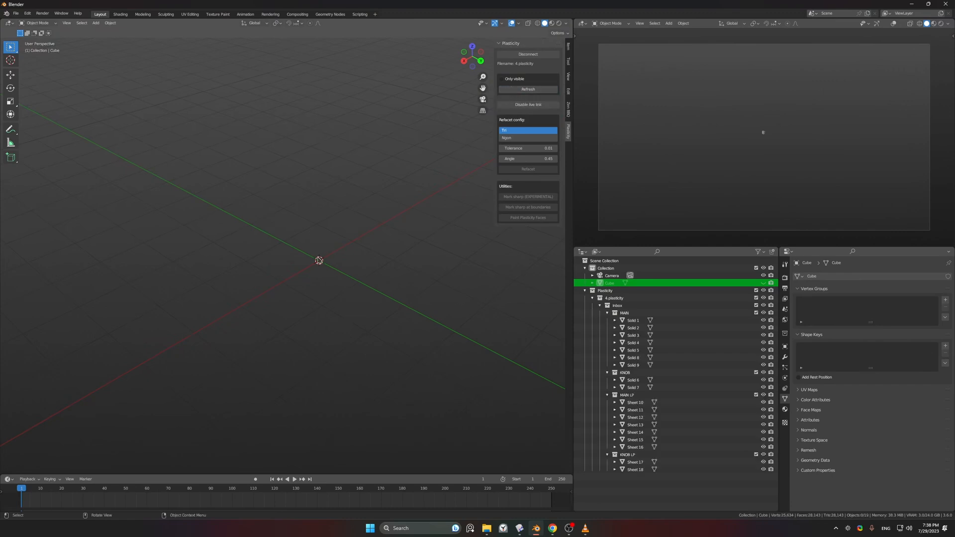
middle_click_drag(319, 264, 353, 167, "ctrl")
middle_click_drag(483, 304, 355, 249, "shift")
middle_click(358, 247, "alt")
middle_click_drag(252, 268, 288, 148, "ctrl")
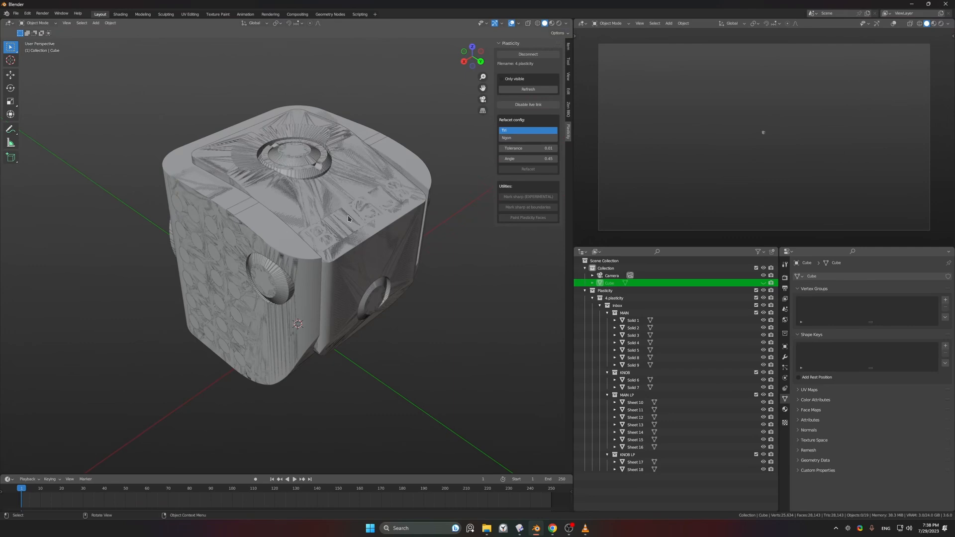
Step: Exclude the MAIN, KNOB and default Collection collections from the view layer, leaving only the low-poly groups
left_click(756, 313)
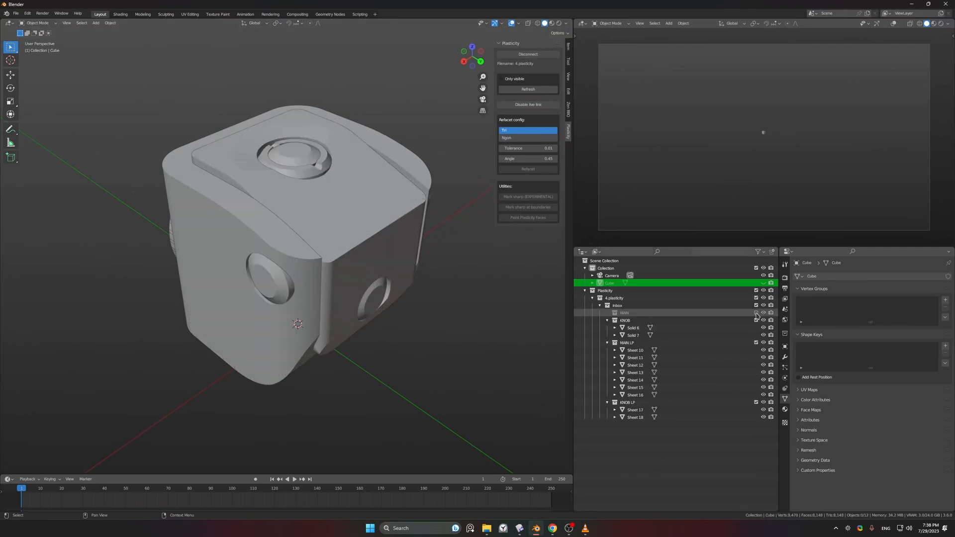
left_click(757, 320)
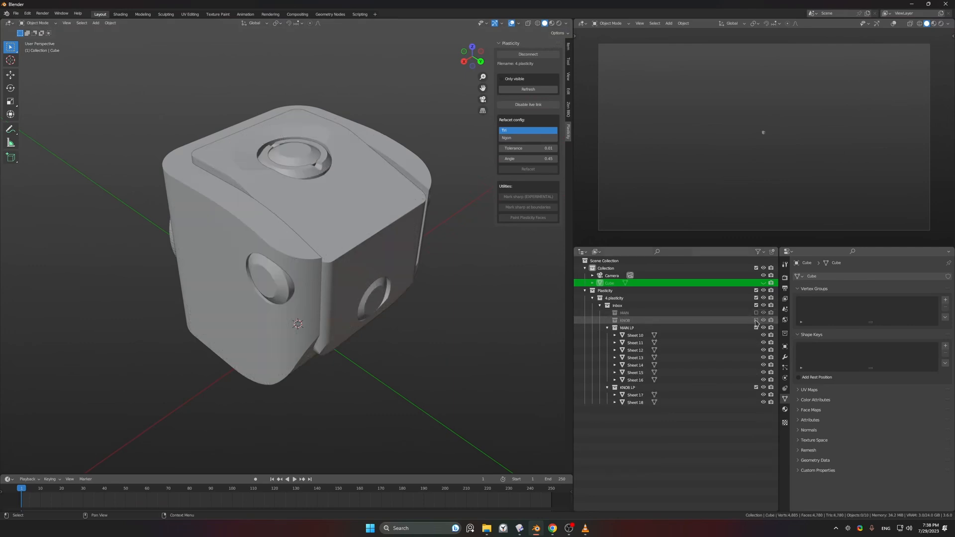
left_click(702, 328)
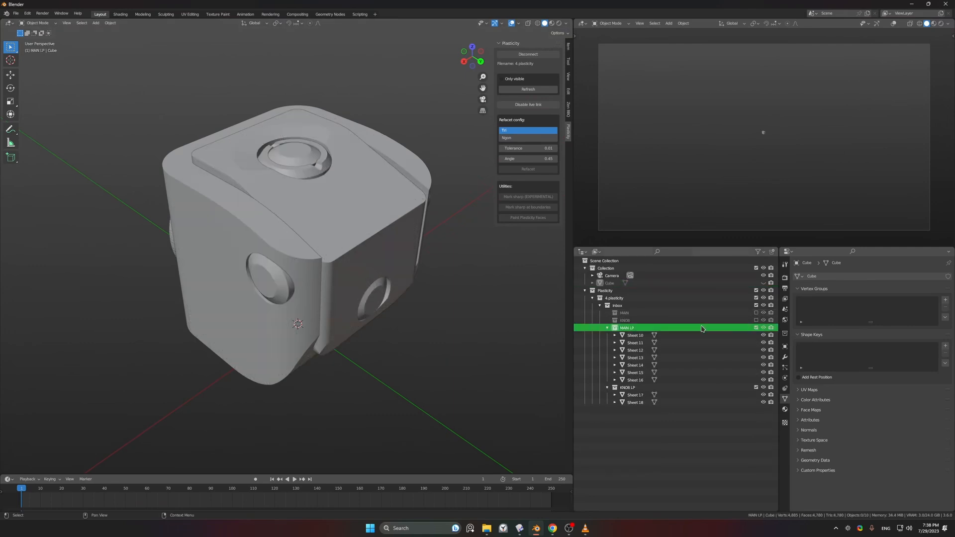
left_click(756, 269)
middle_click_drag(448, 169, 485, 137)
Step: Turn on the wireframe overlay at about 0.51 opacity and enable the face orientation overlay
left_click(519, 24)
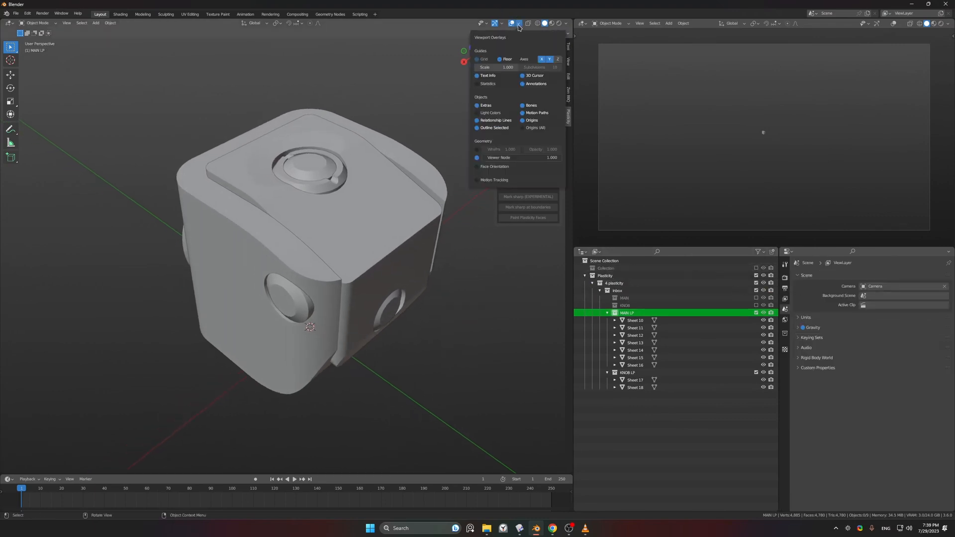
left_click(477, 150)
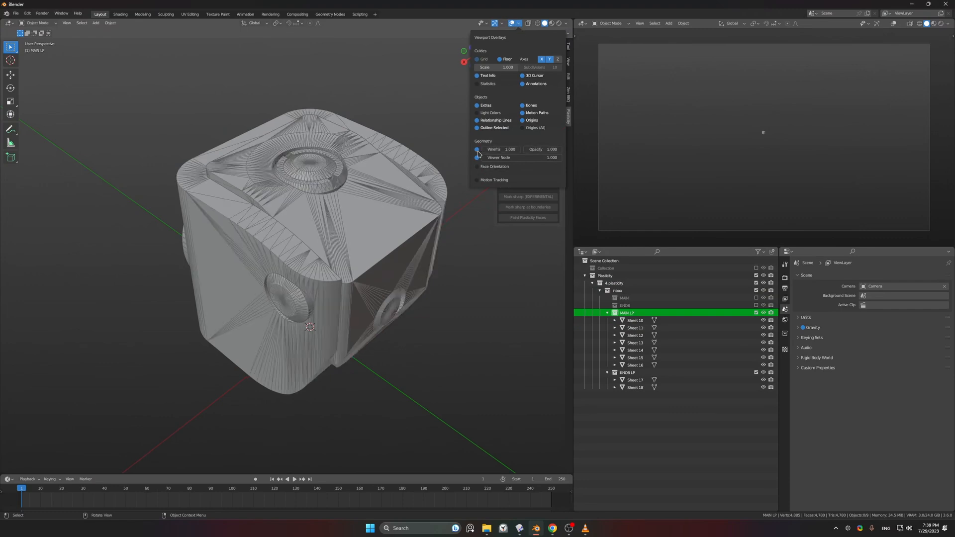
left_click_drag(534, 150, 520, 149)
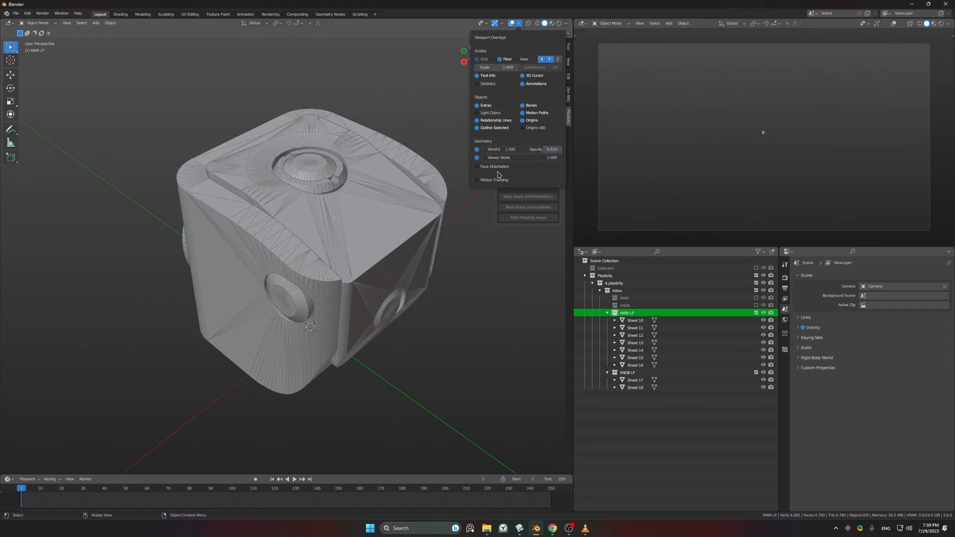
left_click(481, 168)
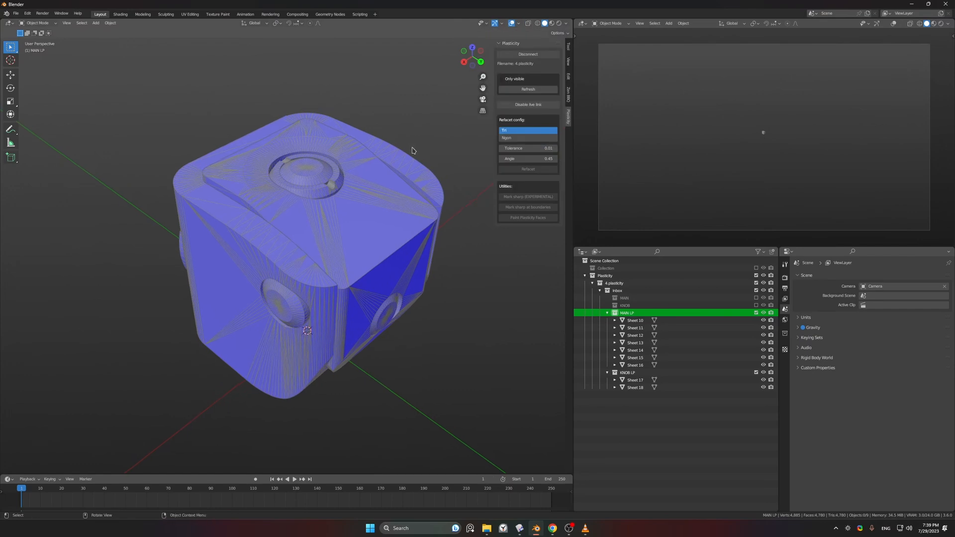
Step: Refacet all the low-poly sheets as Ngon with tolerance 0.01 and angle 0.45
left_click(525, 140)
mouse_move(428, 145)
middle_mouse_down("shift")
mouse_move(403, 158)
mouse_move(424, 148)
middle_mouse_up("shift")
key("a")
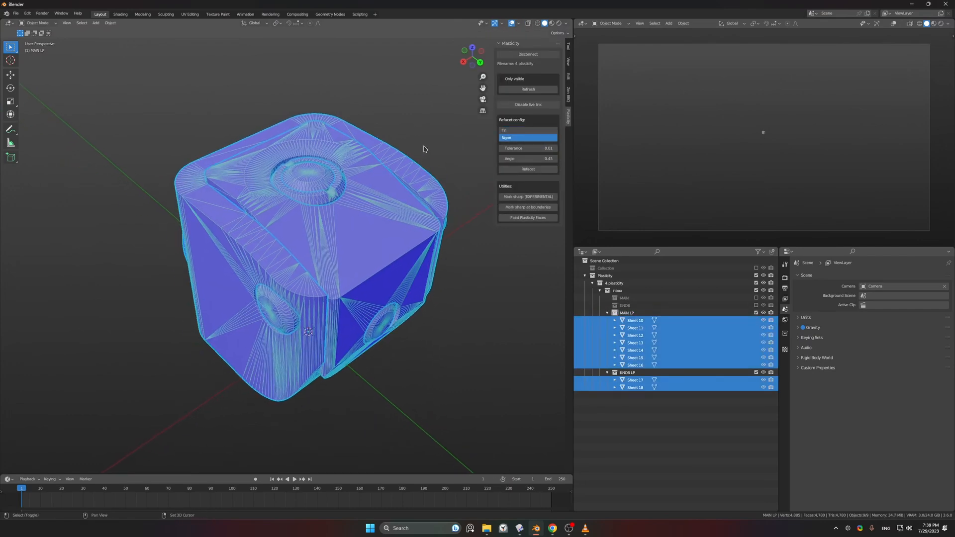
left_click(520, 171)
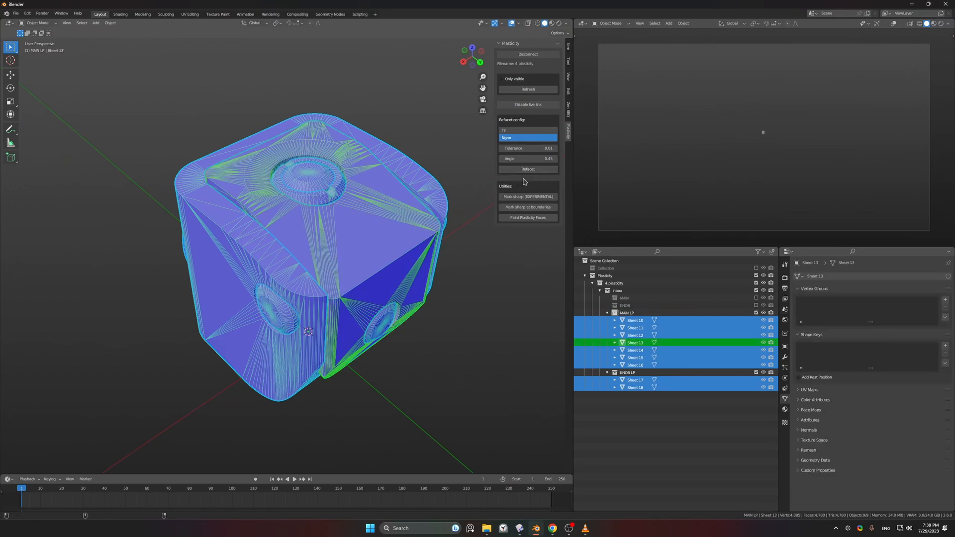
Step: Refacet the low-poly sheets with tolerance 0.00 and angle 0.50, checking the segments around the knob's centre hole
middle_click_drag(461, 193, 359, 229)
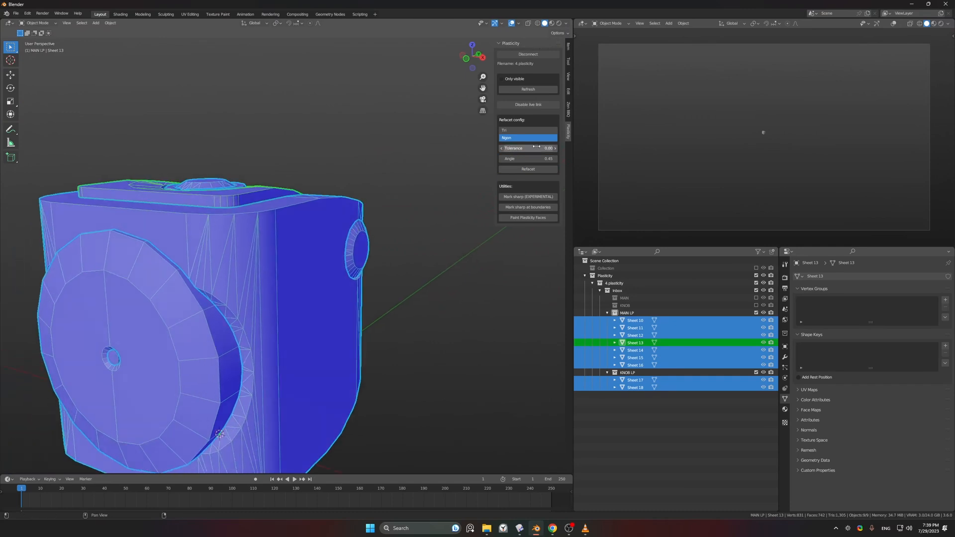
middle_click_drag(348, 234, 333, 274)
scroll(333, 274, "up", 4)
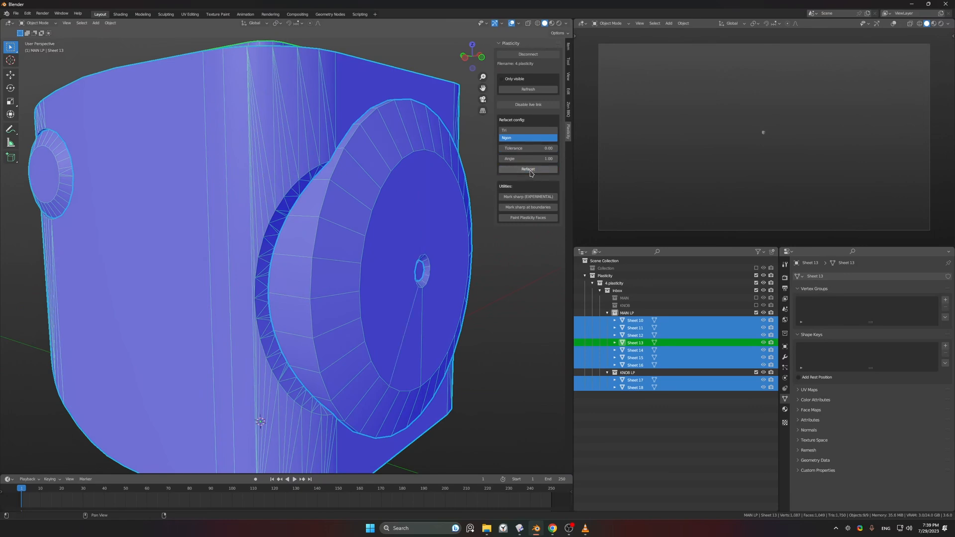
middle_click_drag(438, 196, 383, 209)
middle_click_drag(279, 257, 333, 206, "ctrl")
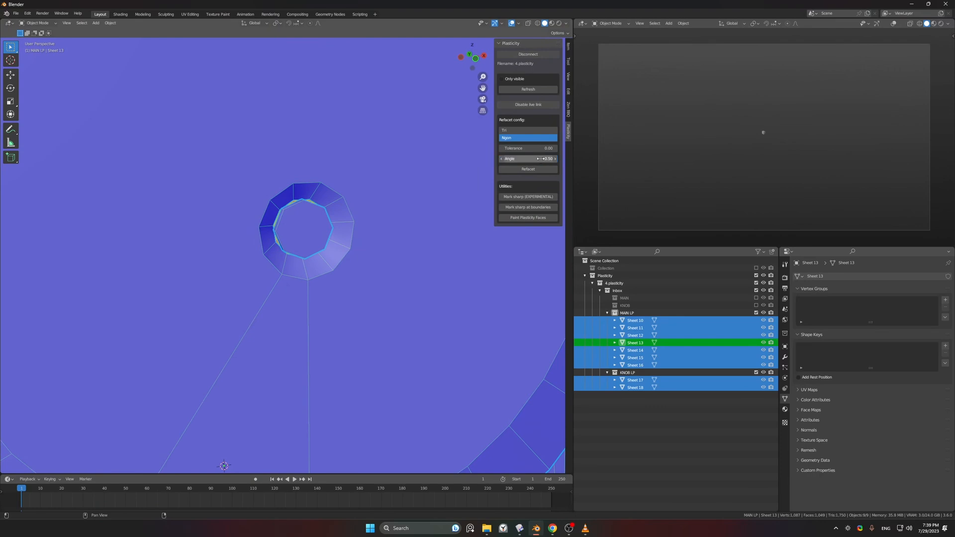
left_click(539, 170)
Step: Apply the experimental Mark sharp utility to the low-poly sheets and check their meshes in Edit Mode
scroll(304, 215, "down", 1)
middle_click_drag(294, 215, 385, 207)
middle_click_drag(386, 207, 403, 255, "ctrl")
left_click(518, 197)
middle_click_drag(348, 222, 405, 236)
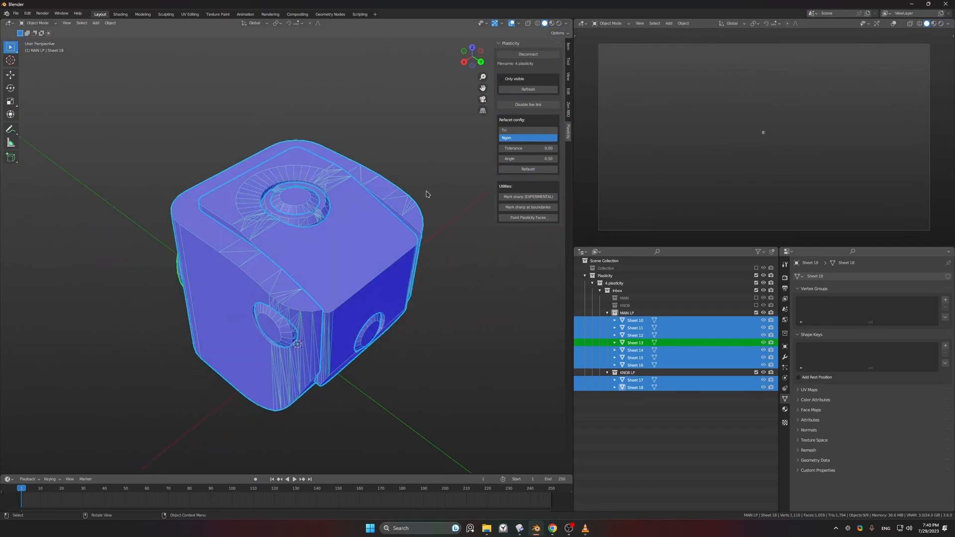
key("Tab")
middle_click_drag(425, 191, 437, 170)
key("Tab")
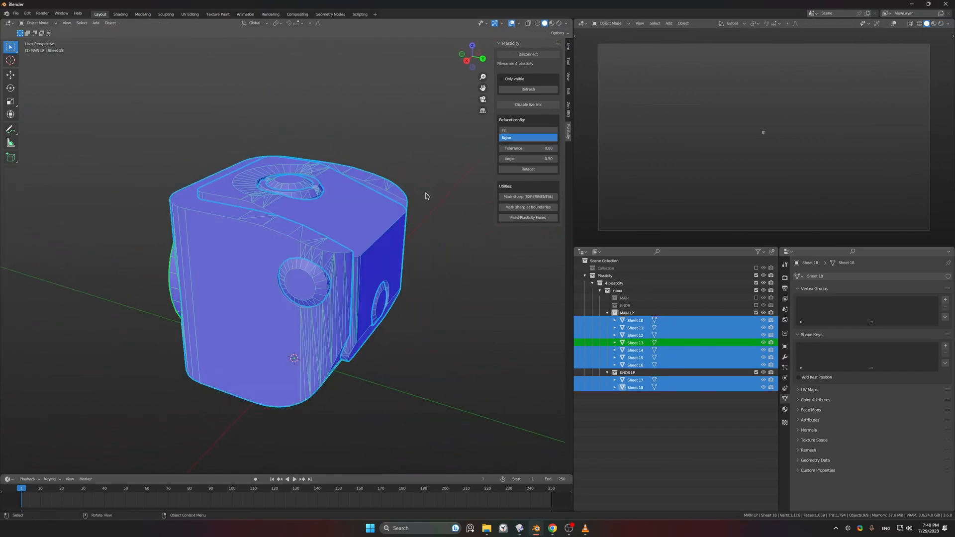
Step: Move all the low-poly sheets into a new collection named LP
left_click(442, 198)
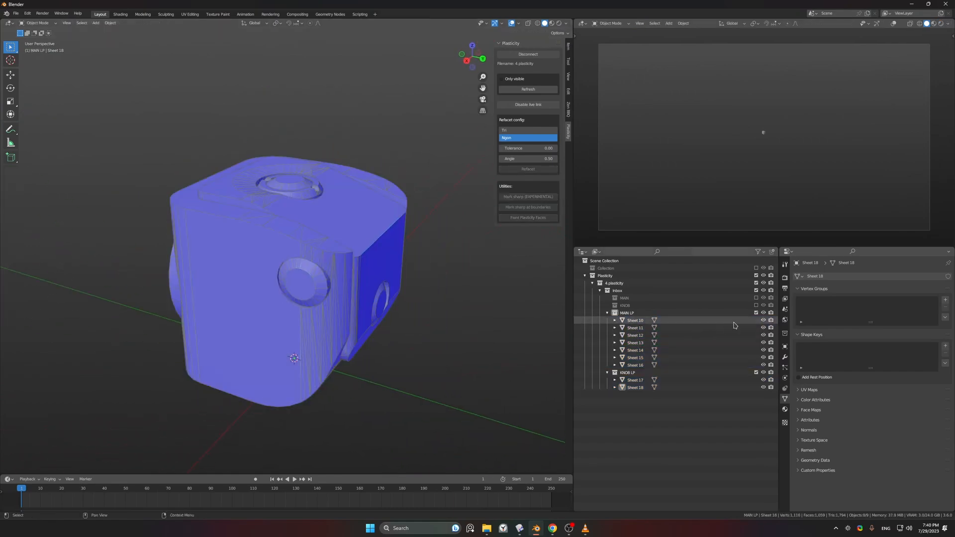
key("a")
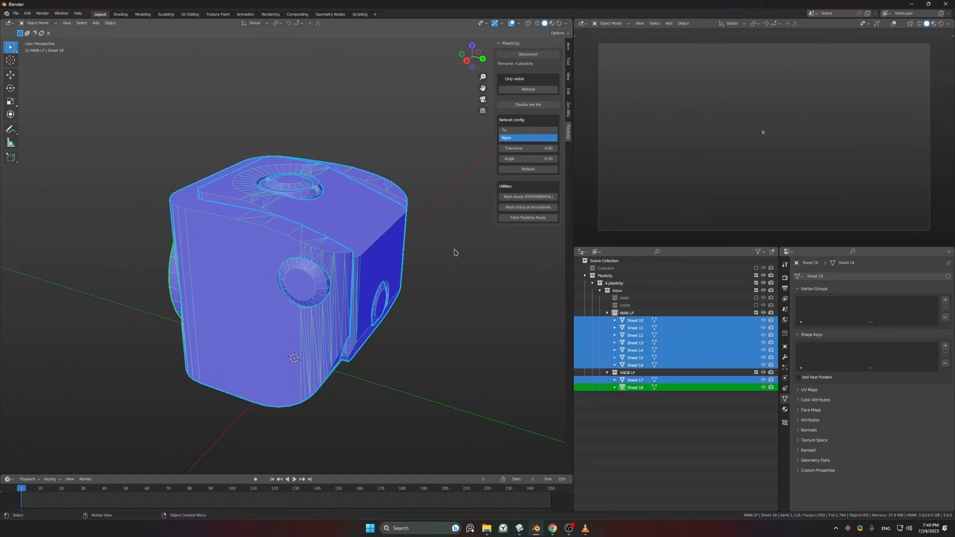
key("m")
left_click(455, 249)
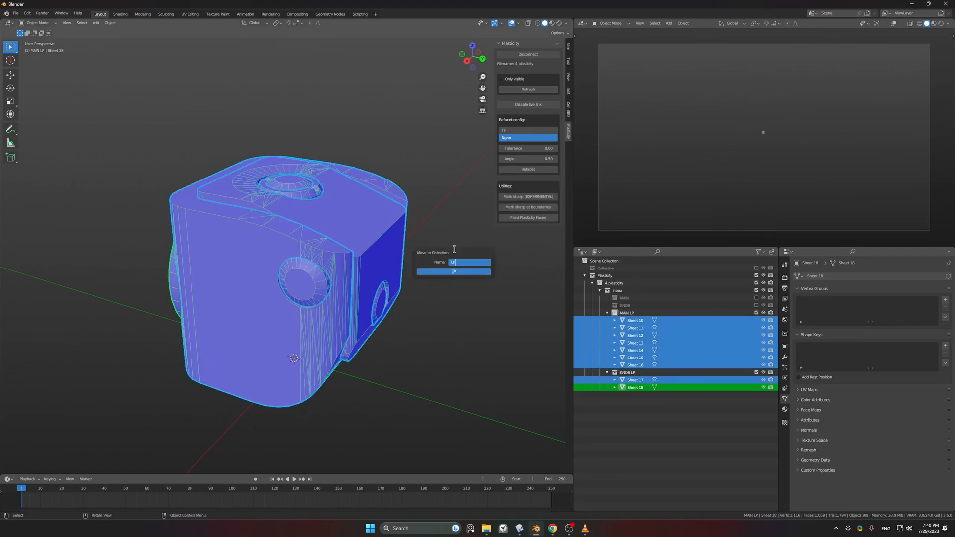
left_click(456, 271)
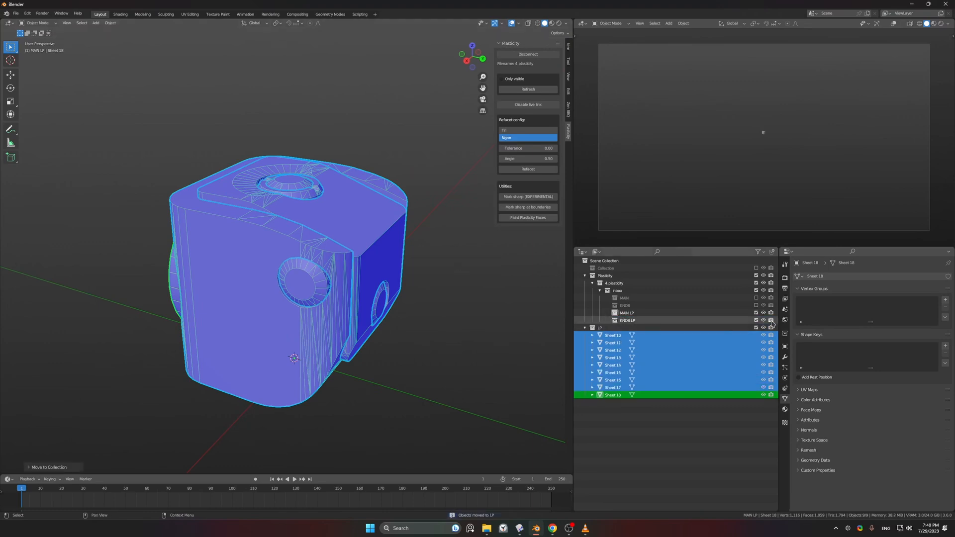
Step: Exclude the LP, MAIN LP and KNOB LP collections from the view layer and include KNOB and MAIN
left_click_drag(756, 328, 754, 295)
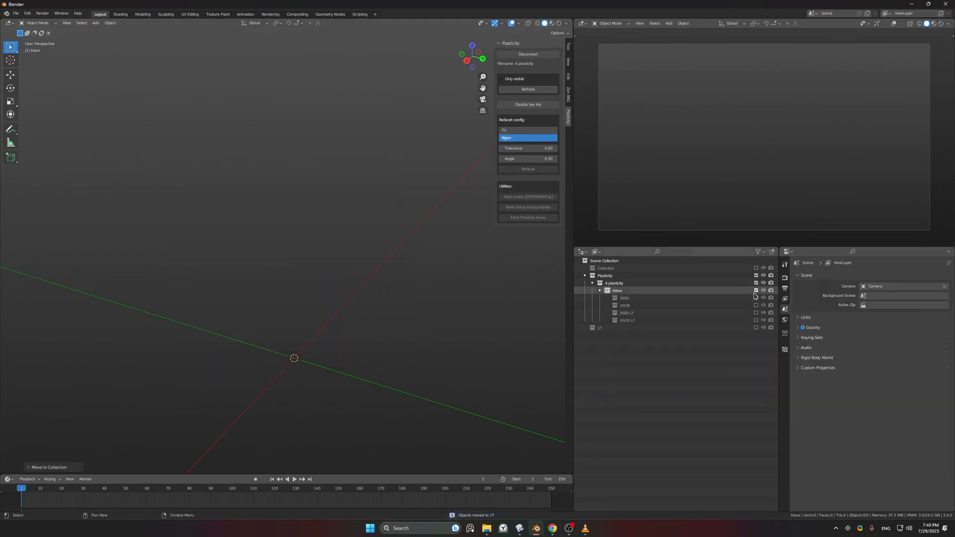
left_click(756, 305)
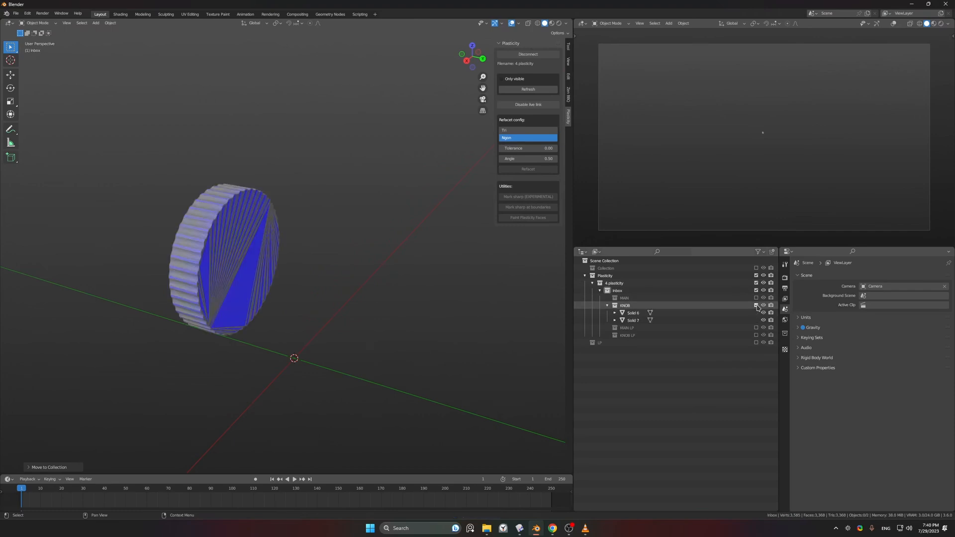
left_click(756, 298)
middle_click_drag(366, 244, 373, 247)
Step: Refacet all the MAIN and KNOB solids as Ngon with tolerance 0.00 and angle 0.50
key("a")
scroll(379, 243, "up", 2)
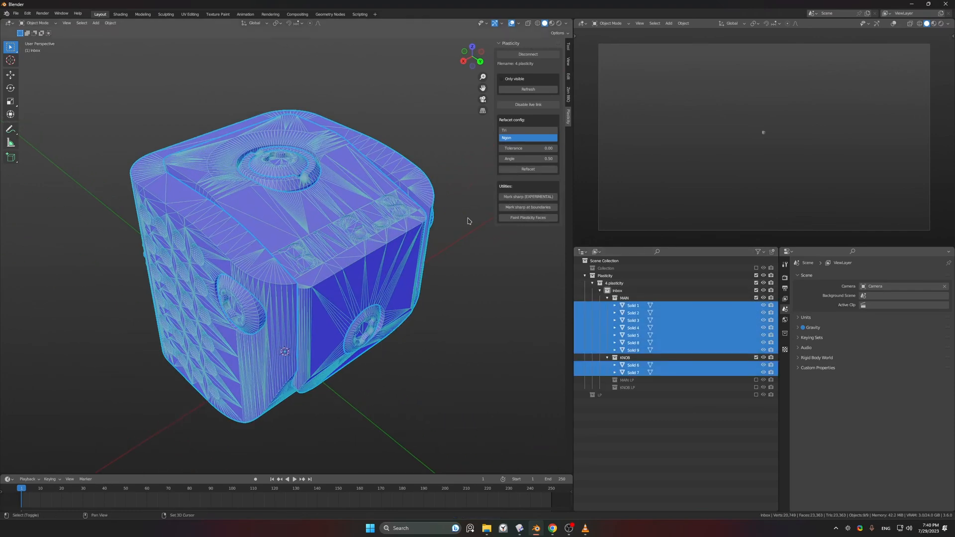
middle_click_drag(484, 217, 482, 205, "shift")
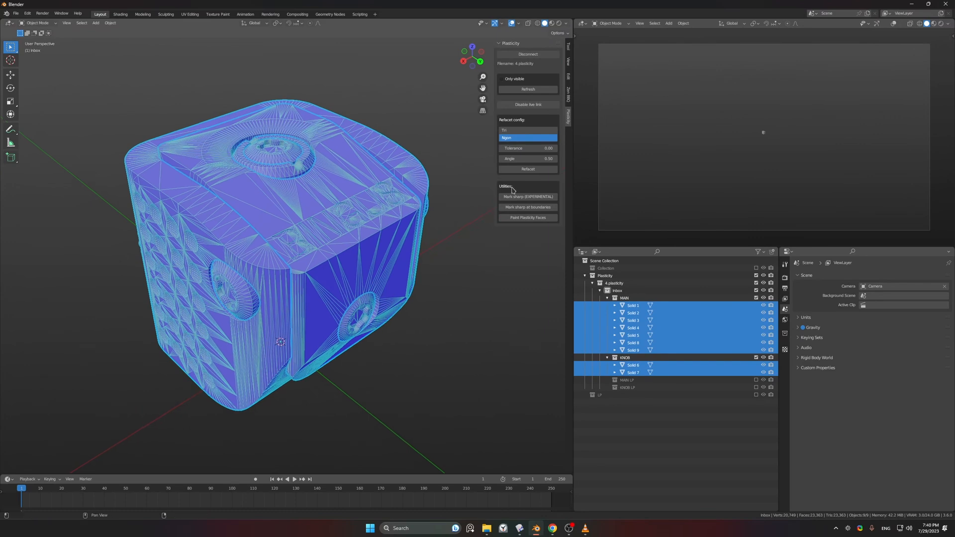
left_click(365, 199, "shift")
left_click(532, 171)
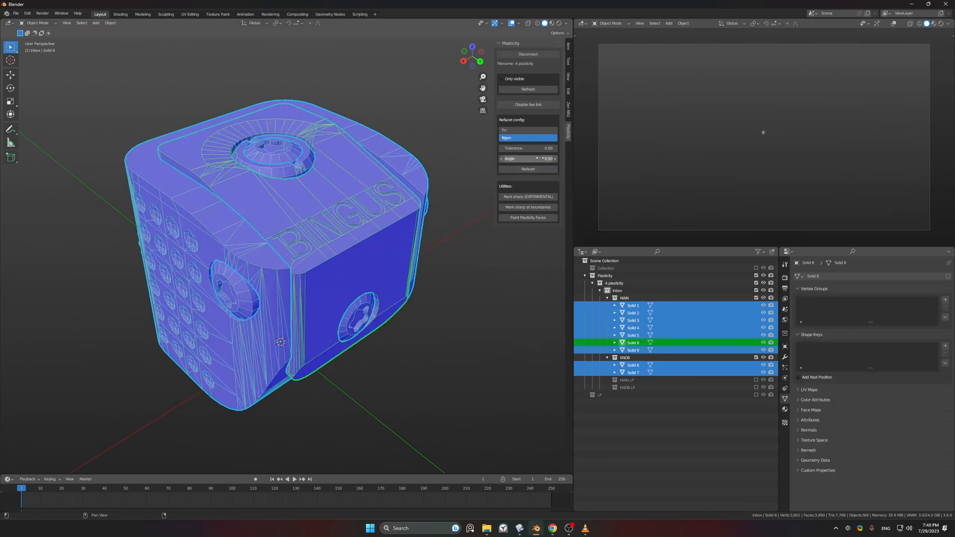
Step: Refacet all the MAIN and KNOB solids as Ngon with tolerance 0.003 and angle 0.20, and check the denser mesh
left_click(530, 149)
type("0.003")
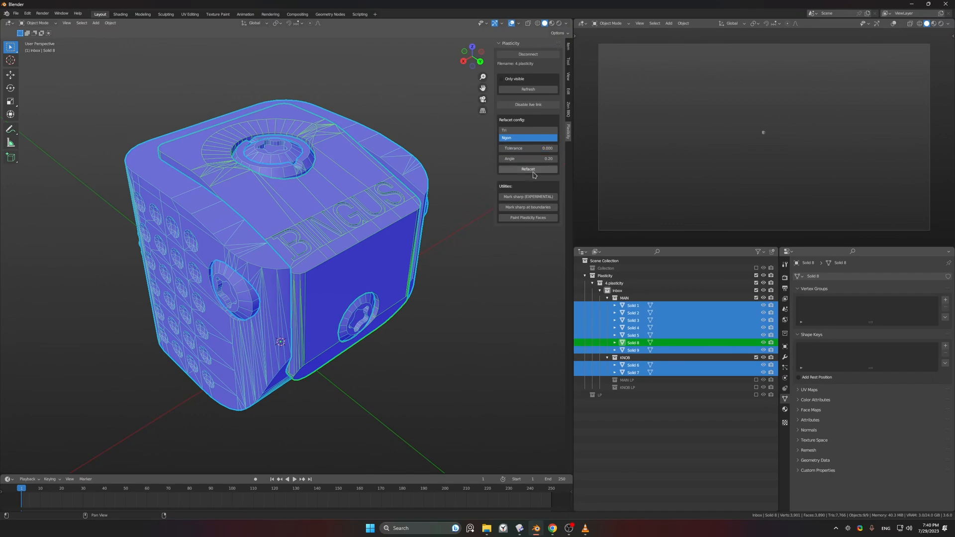
left_click(535, 170)
middle_click_drag(324, 191, 306, 293)
scroll(315, 149, "up", 3)
scroll(243, 224, "up", 6)
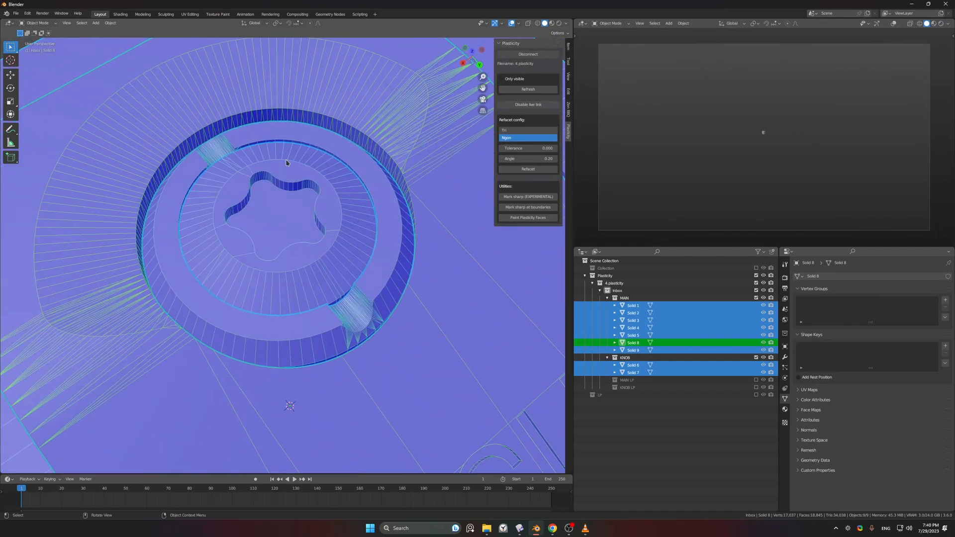
scroll(243, 223, "down", 2)
middle_click_drag(242, 223, 357, 237, "ctrl")
key("shift+alt+z")
key("shift+alt+z")
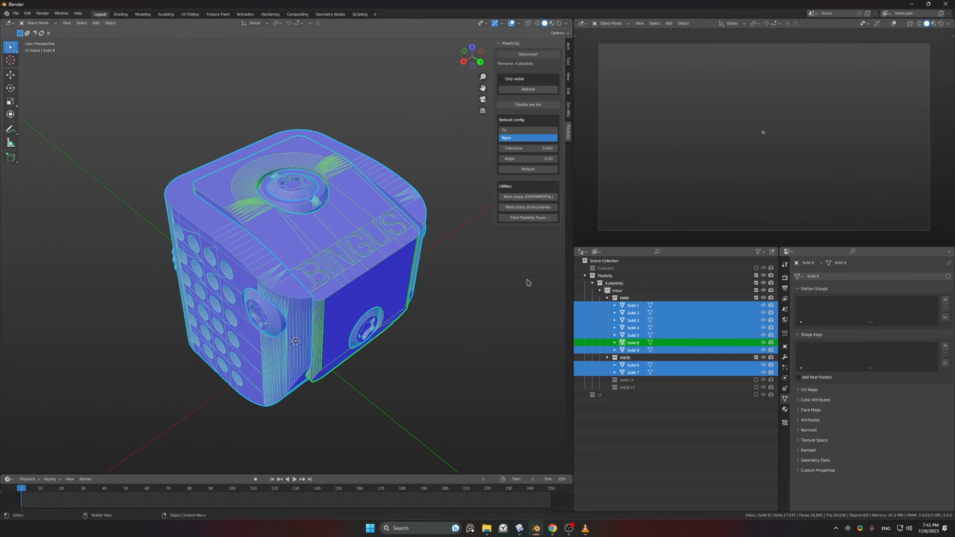
Step: Move all the high-poly solids into a new collection named HP
key("m")
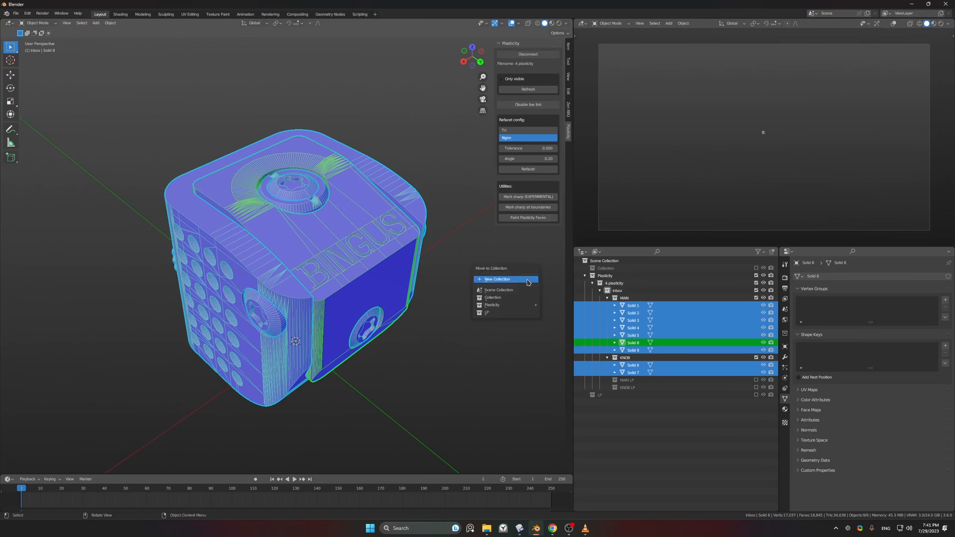
left_click(529, 279)
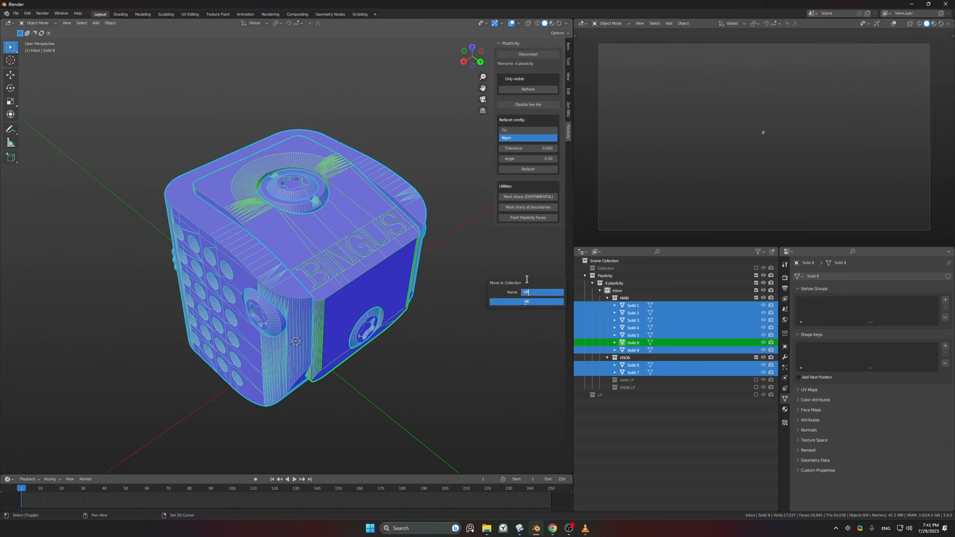
left_click(528, 302)
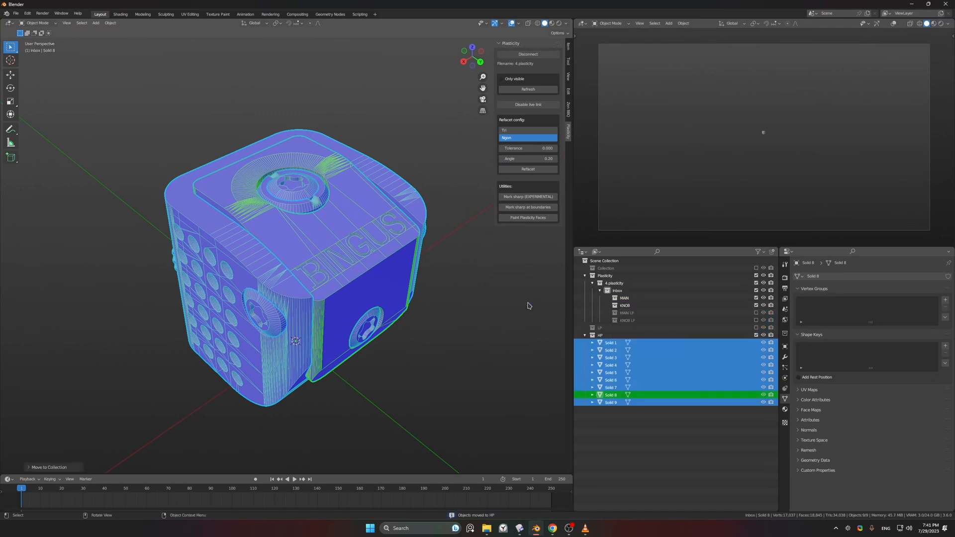
Step: Delete the Plasticity collection with its emptied subcollections and include the LP collection in the view layer
left_click(592, 277)
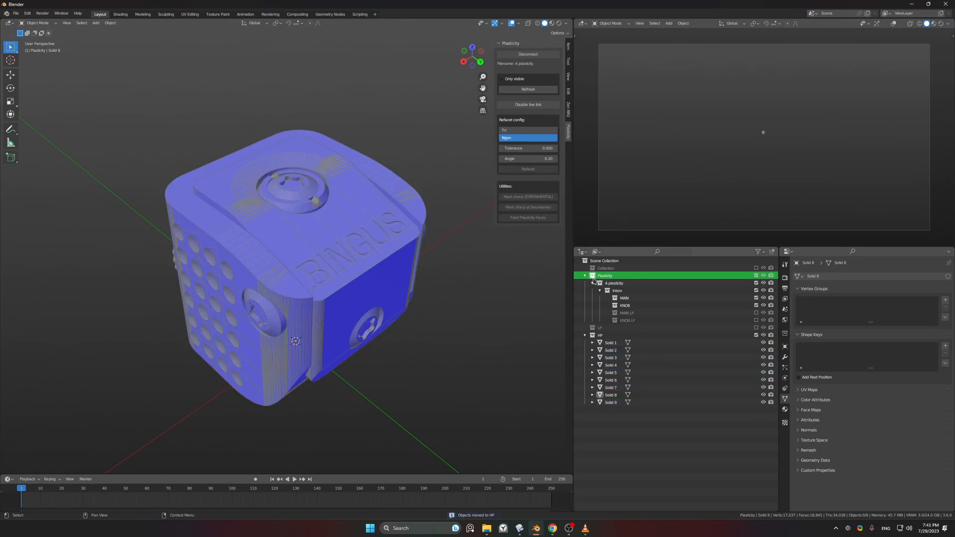
key("x")
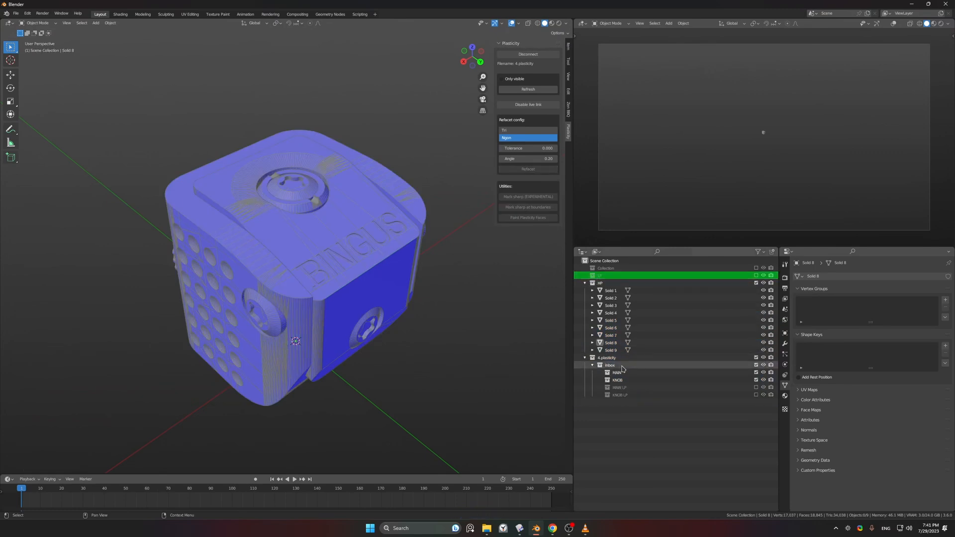
left_click(757, 276)
left_click(614, 426)
key("x")
left_click(614, 426)
key("x")
left_click(614, 428)
key("x")
left_click(614, 428)
key("x")
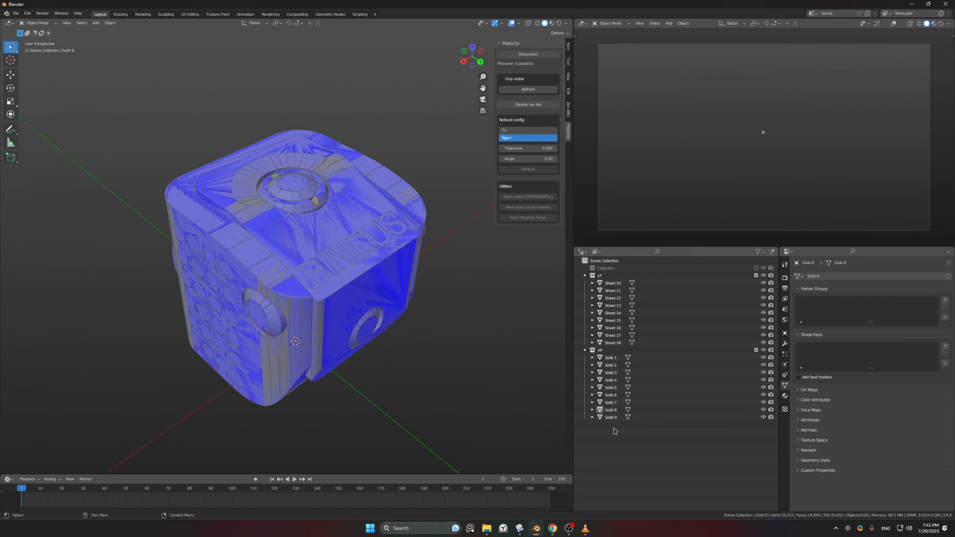
Step: Compare the low-poly and high-poly models by excluding and re-including the LP and HP collections
middle_click_drag(355, 244, 366, 259, "shift")
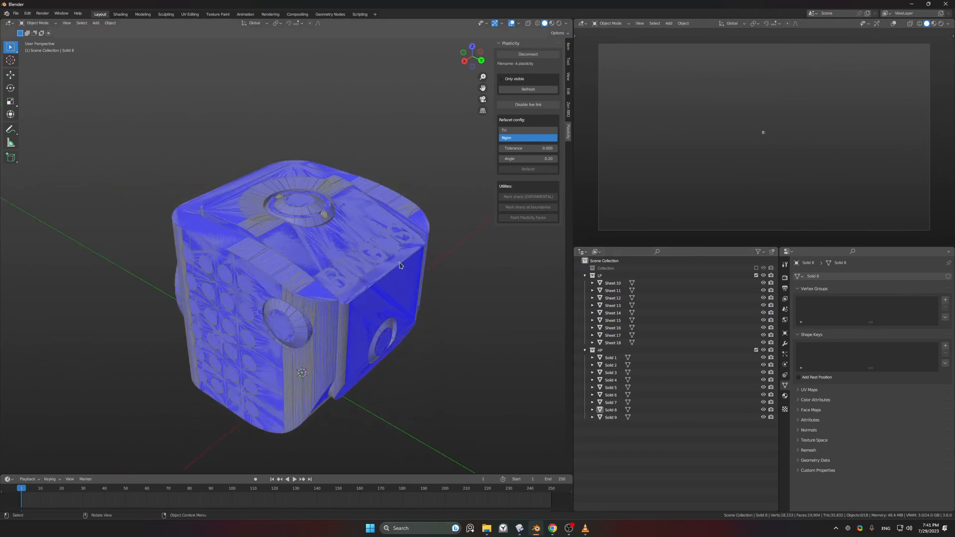
left_click(756, 350)
middle_click_drag(522, 288, 442, 292)
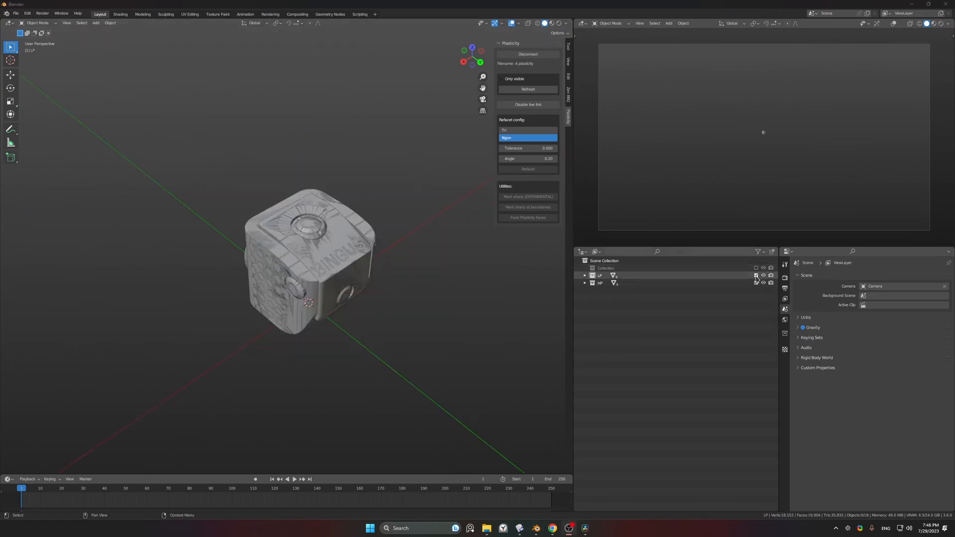
left_click(756, 276)
left_click(755, 276)
left_click(756, 283)
left_click(756, 283)
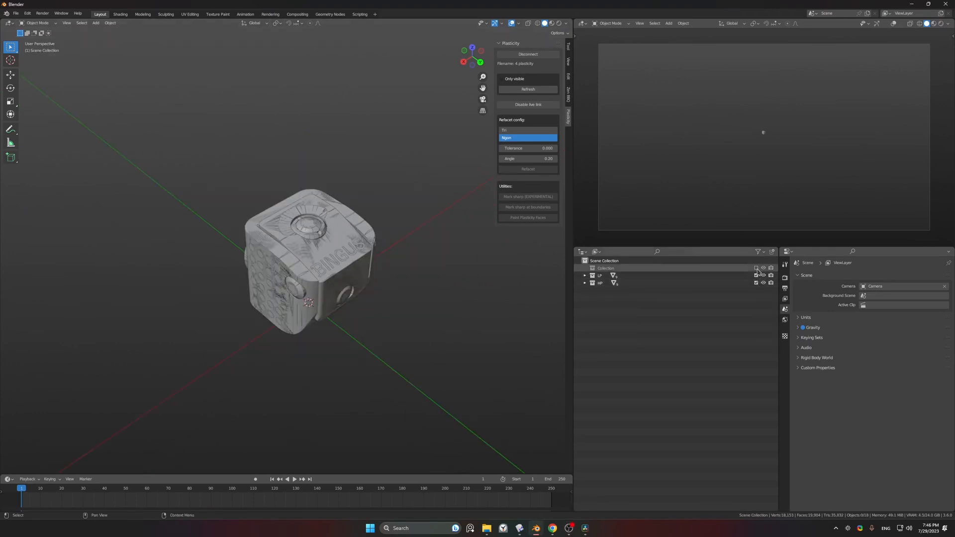
Step: Include the default Collection in the view layer and scale all the LP and HP parts using its cube as size reference
key("a")
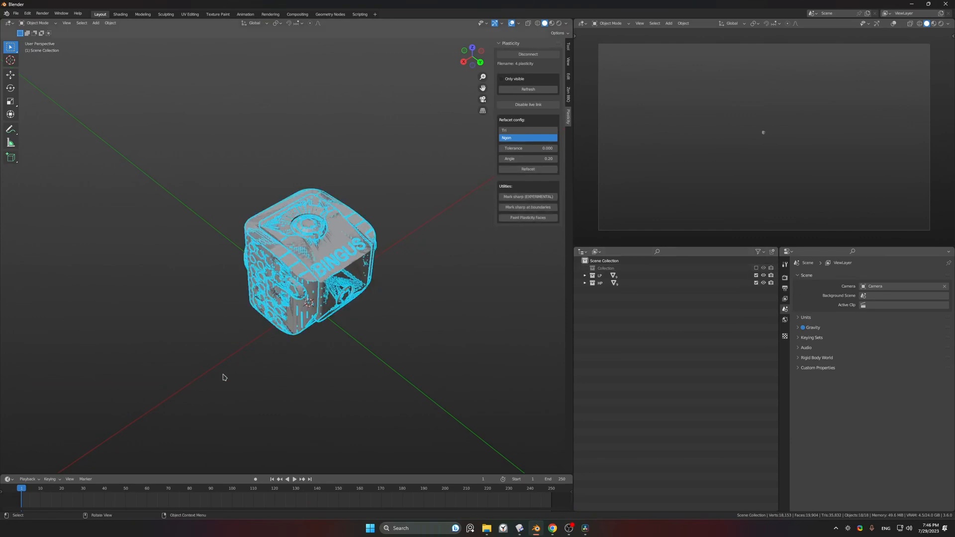
left_click(757, 268)
scroll(303, 335, "down", 8)
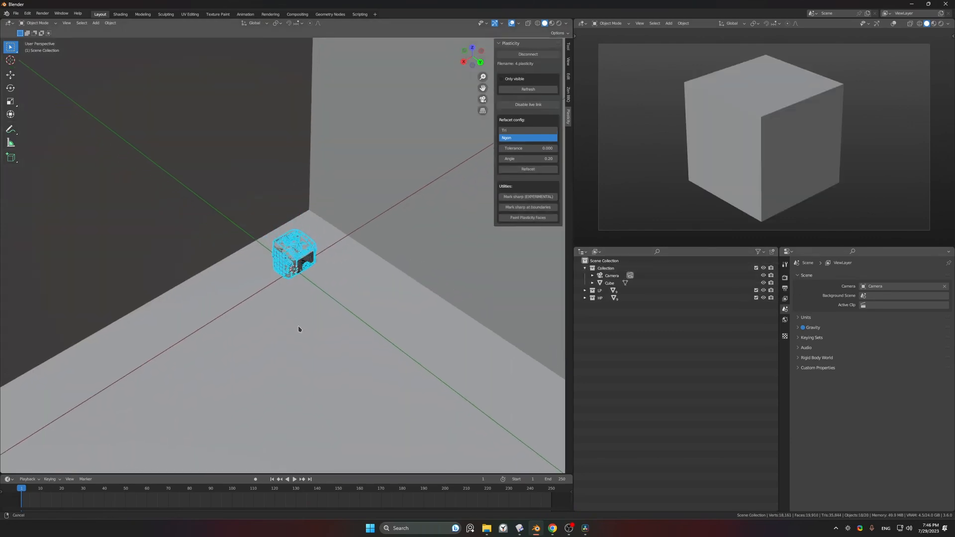
middle_click_drag(288, 52, 290, 169, "ctrl")
middle_click_drag(289, 177, 317, 162)
key("s")
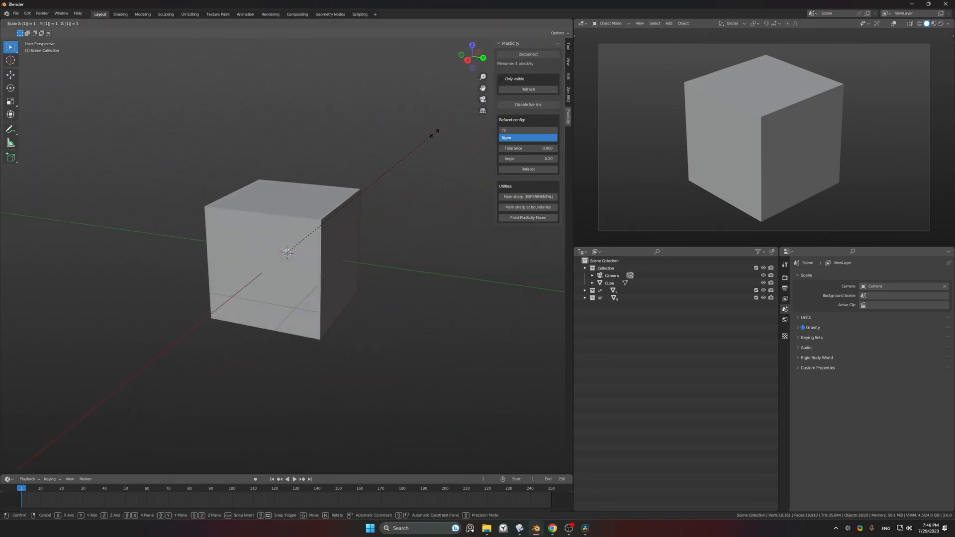
key("Return")
Step: Delete the default cube around the model
left_click(310, 134)
left_click(343, 215)
key("x")
left_click(341, 213)
middle_click_drag(297, 241, 347, 252, "ctrl")
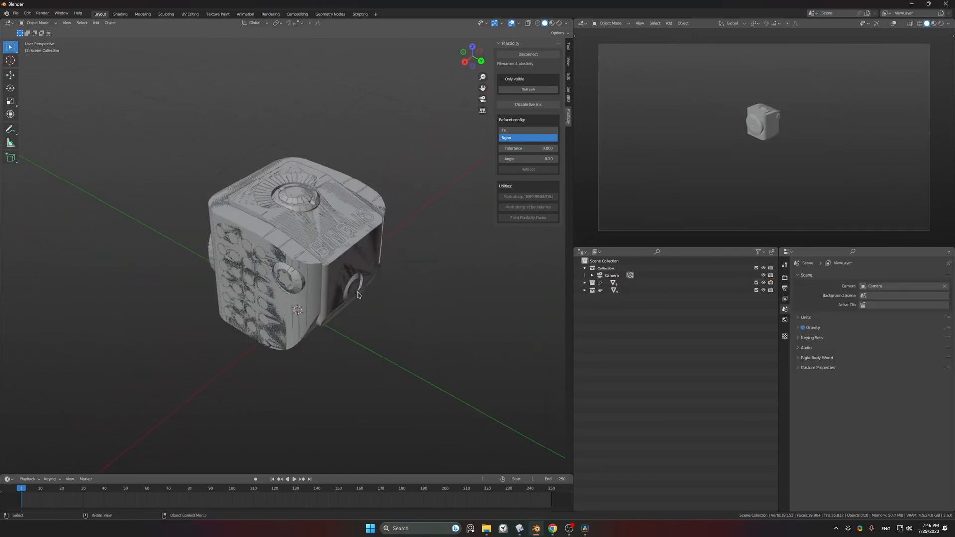
Step: Save the scene as untitled.blend in the bookmarked LIL ONE project folder
key("ctrl+s")
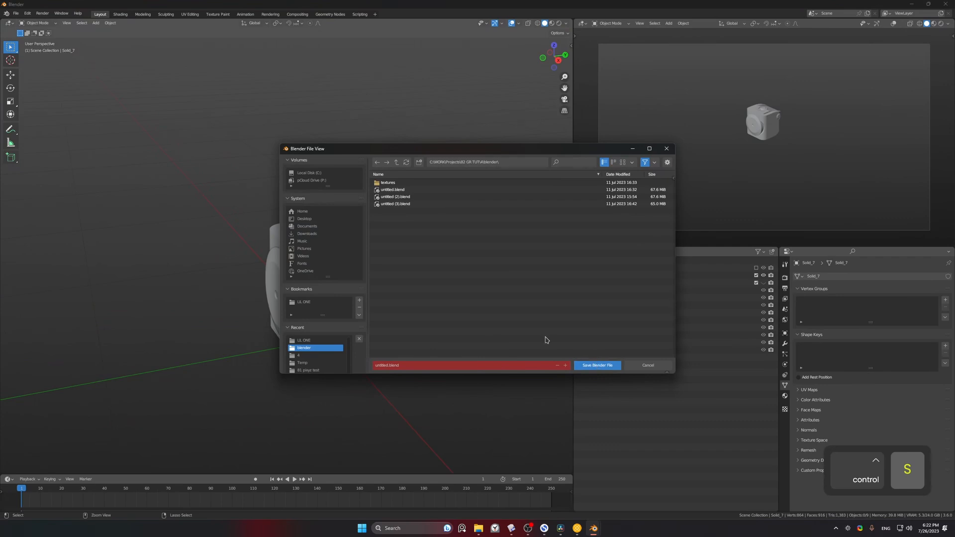
left_click(305, 302)
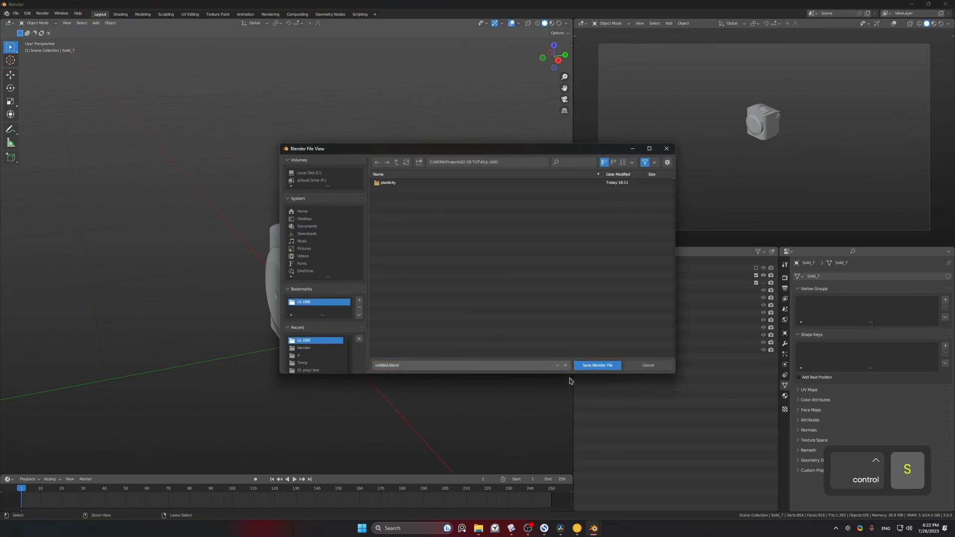
left_click(597, 365)
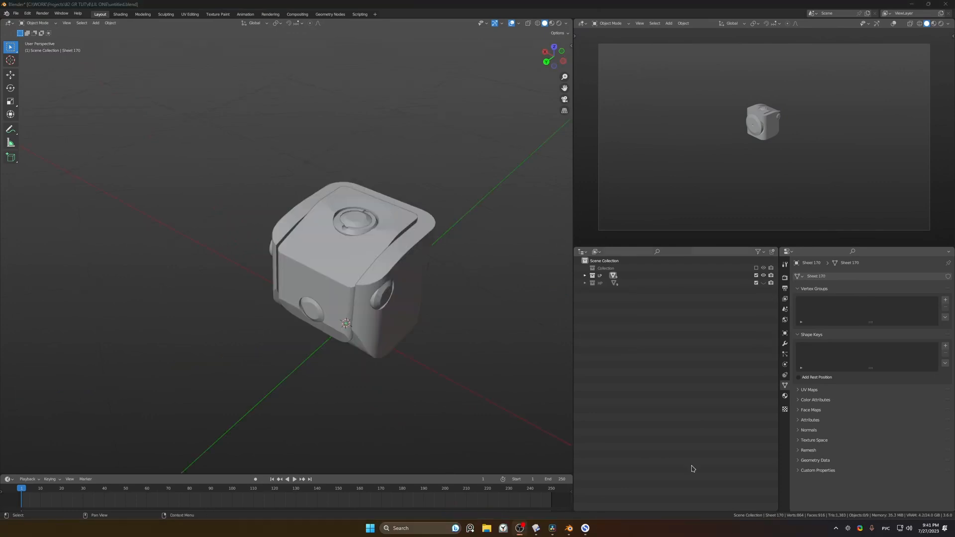
Step: Enable the Wireframe overlay in the main viewport to show the low-poly topology
middle_click_drag(403, 296, 414, 277)
scroll(402, 300, "up", 1)
left_click(519, 24)
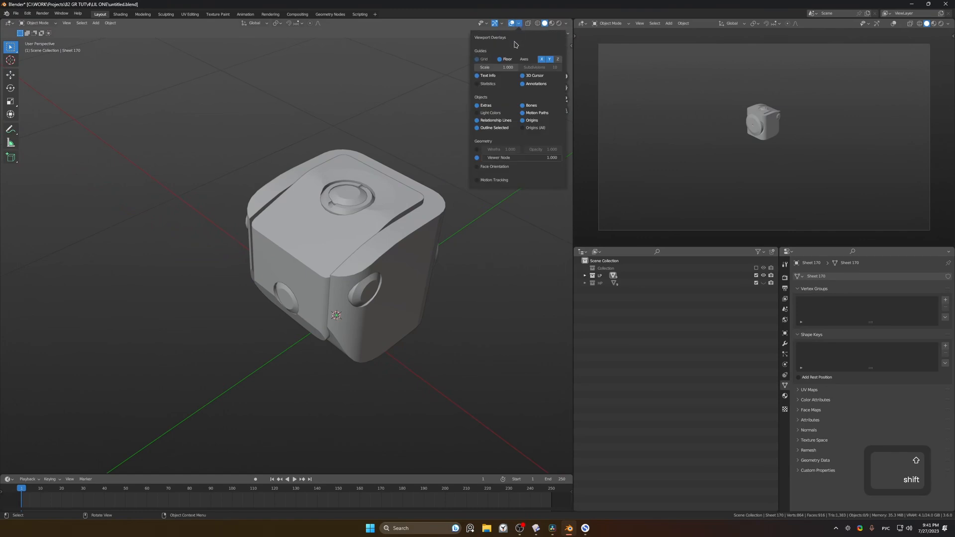
left_click(477, 150)
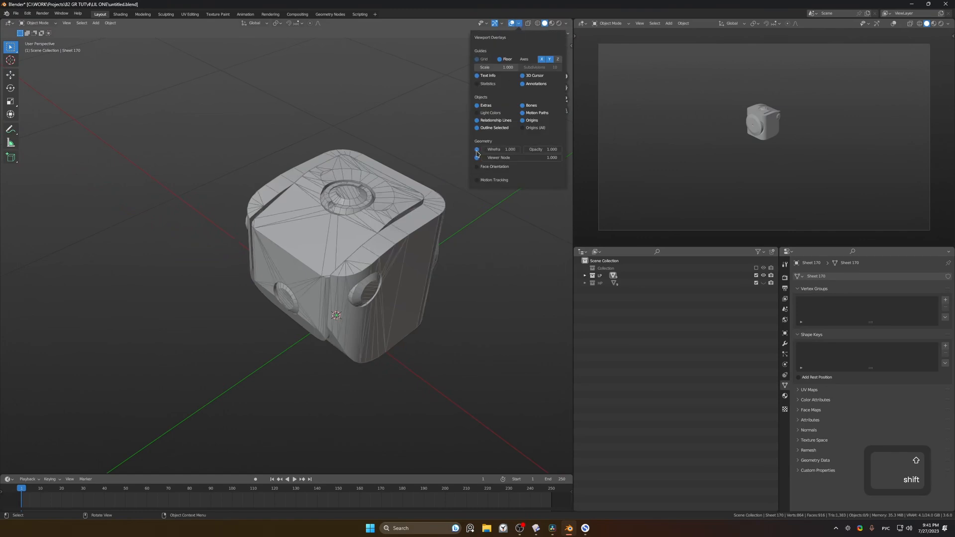
middle_click_drag(384, 164, 369, 169)
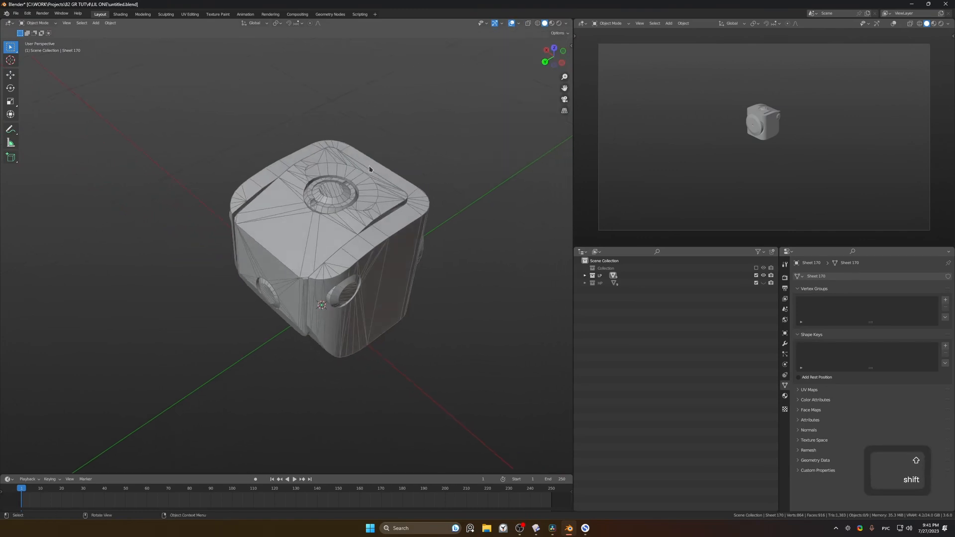
Step: Compare the wireframes of the LP and HP collections by switching their visibility
left_click(764, 276)
left_click(764, 282)
left_click(763, 283)
left_click(764, 276)
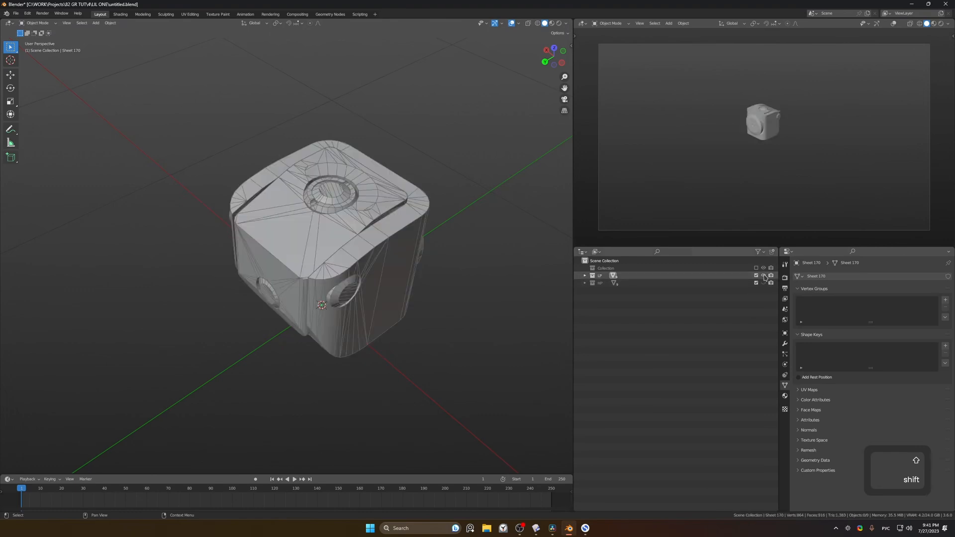
left_click(566, 23)
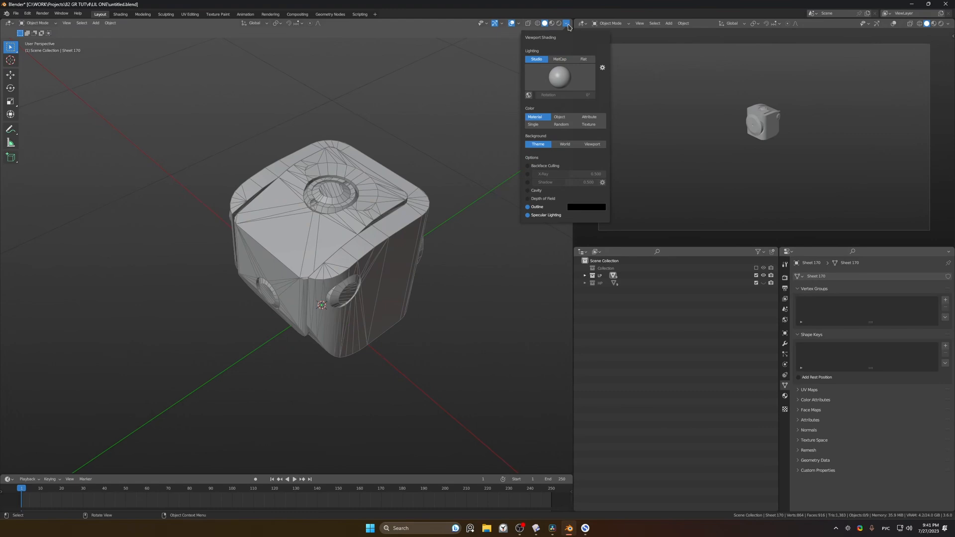
left_click(386, 197)
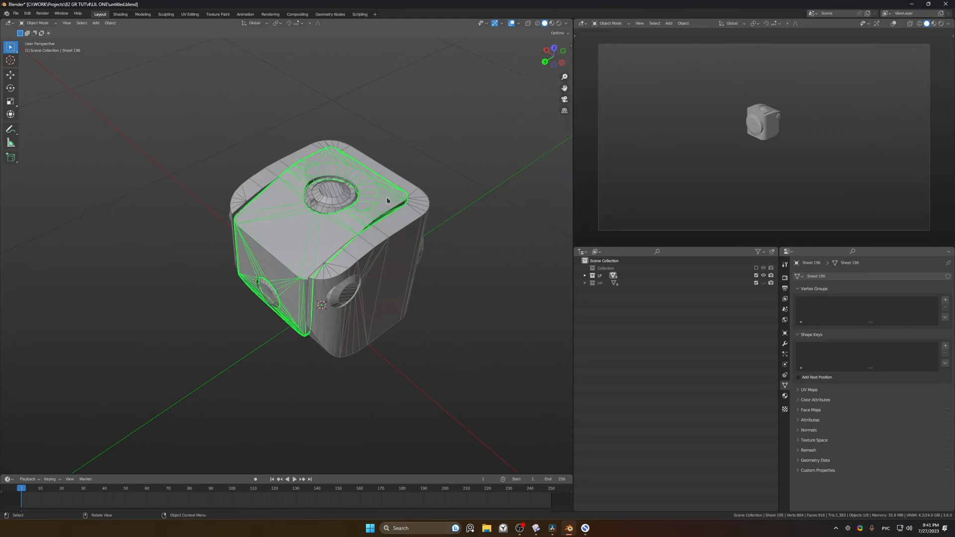
key("Tab")
key("Tab")
key("a")
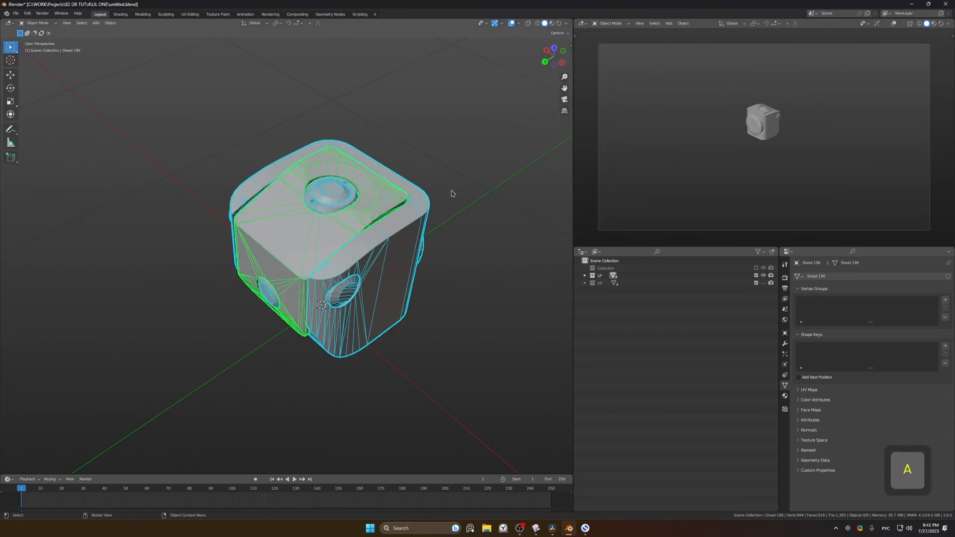
key("alt+a")
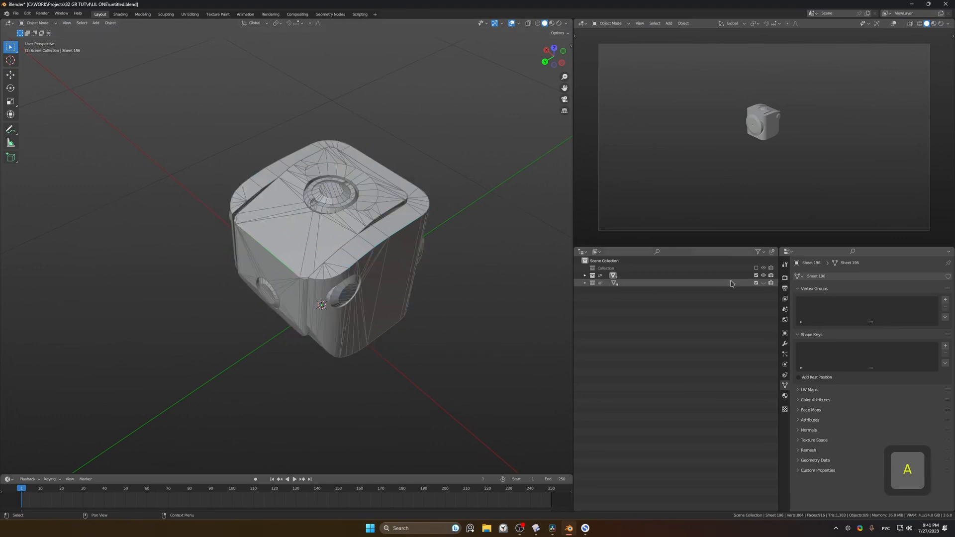
Step: Exclude the HP collection from the view layer and open all the LP sheets together in Edit Mode
left_click(756, 283)
key("a")
key("Tab")
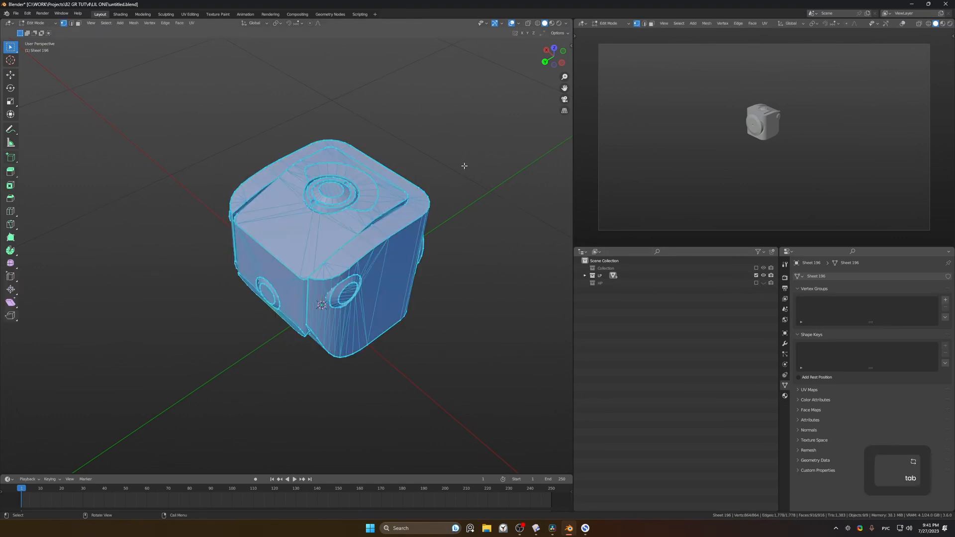
Step: Select all sharp edges of the LP sheets with Select Similar by Sharpness and mark them as seams
key("alt+a")
middle_click_drag(453, 218, 414, 220)
key("shift+g")
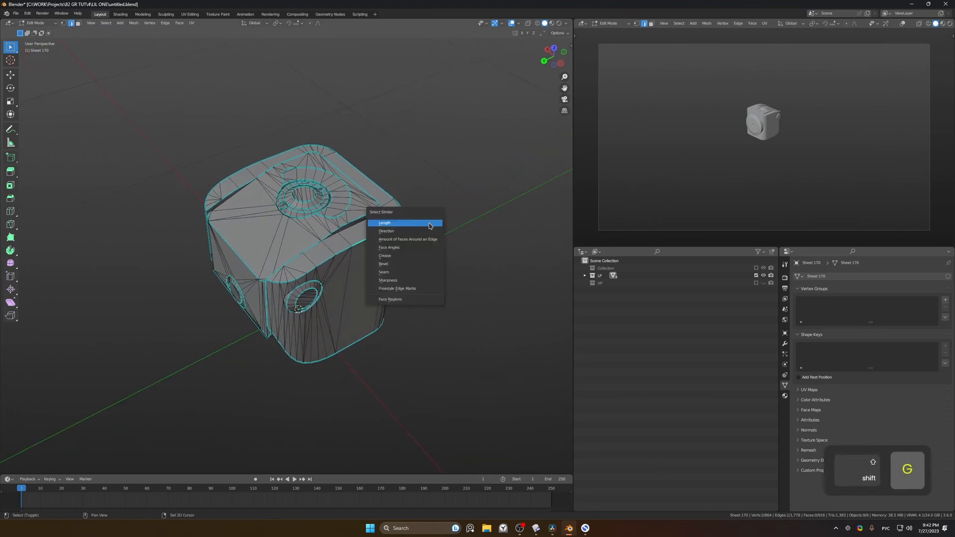
left_click(400, 282)
key("q")
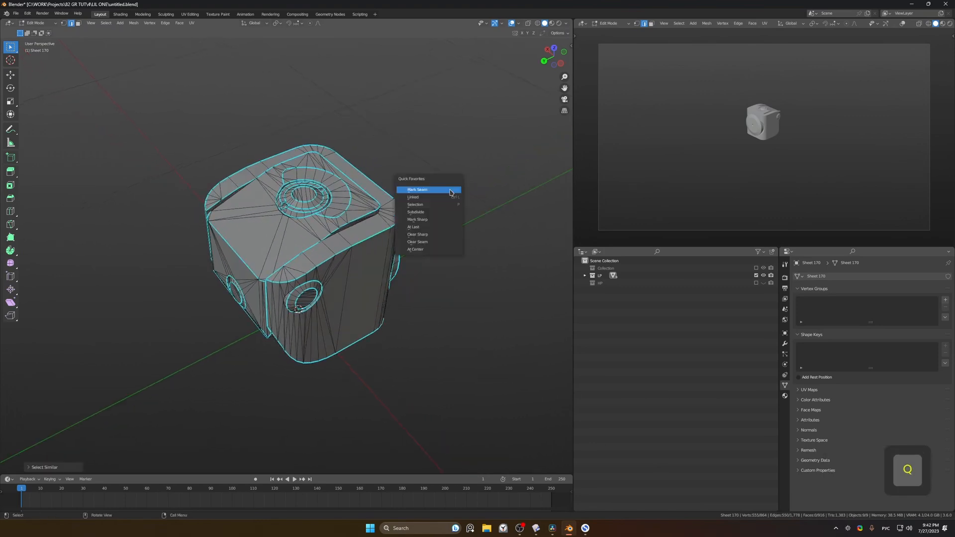
left_click(429, 192)
left_click(427, 192)
middle_click_drag(427, 192, 435, 196)
key("Tab")
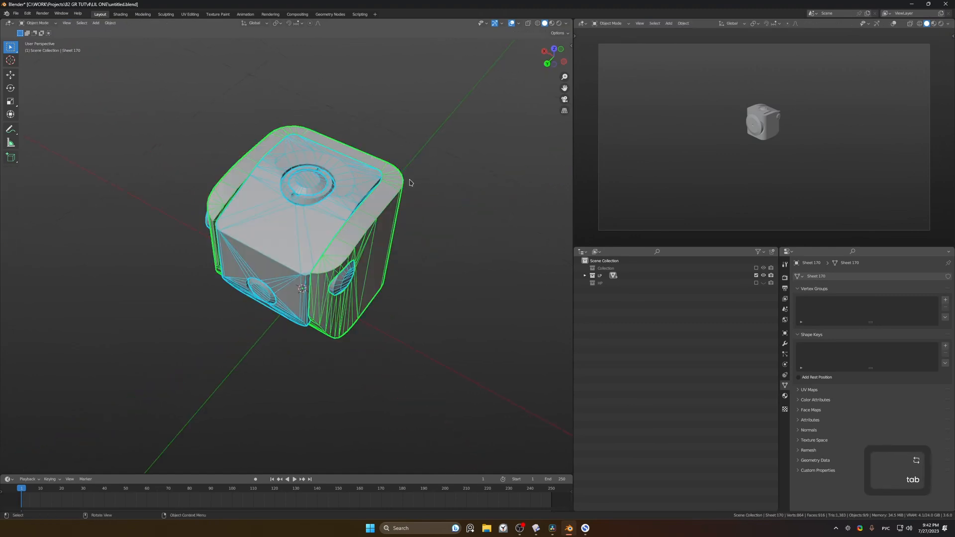
Step: Select the low-poly sheet surrounding the top knob and enable the Face Orientation overlay
left_click(356, 187)
middle_click_drag(357, 187, 339, 197, "ctrl")
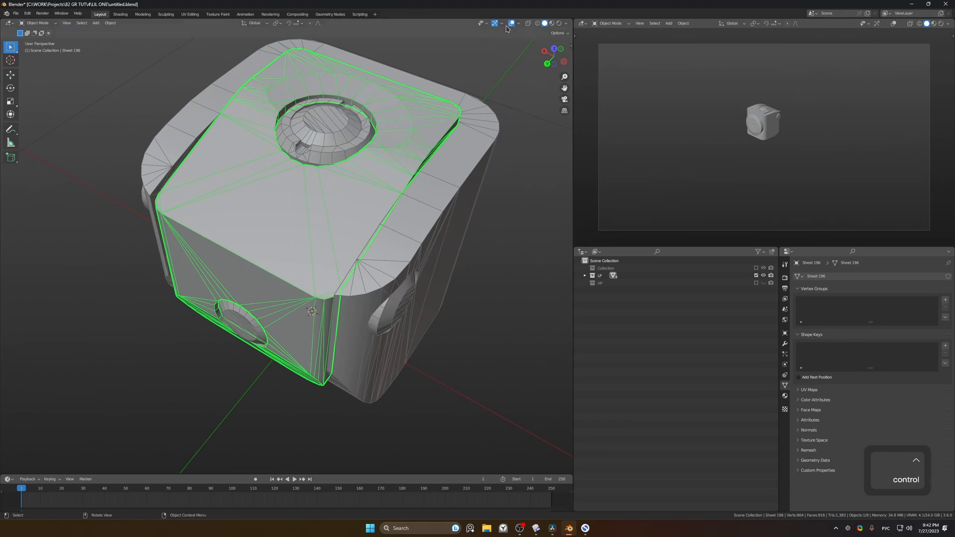
left_click(519, 23)
left_click(479, 167)
left_click(434, 67)
Step: Try to rotate the selected sheets of the top knob while comparing their vertices with the surrounding sheet
middle_click_drag(348, 149, 363, 216)
left_click(355, 228, "shift")
left_click(350, 285, "shift")
middle_click_drag(364, 217, 350, 180, "shift")
mouse_move(350, 181)
middle_mouse_down()
mouse_move(345, 111)
mouse_move(350, 241)
mouse_move(360, 173)
mouse_move(363, 188)
middle_mouse_up()
key("r")
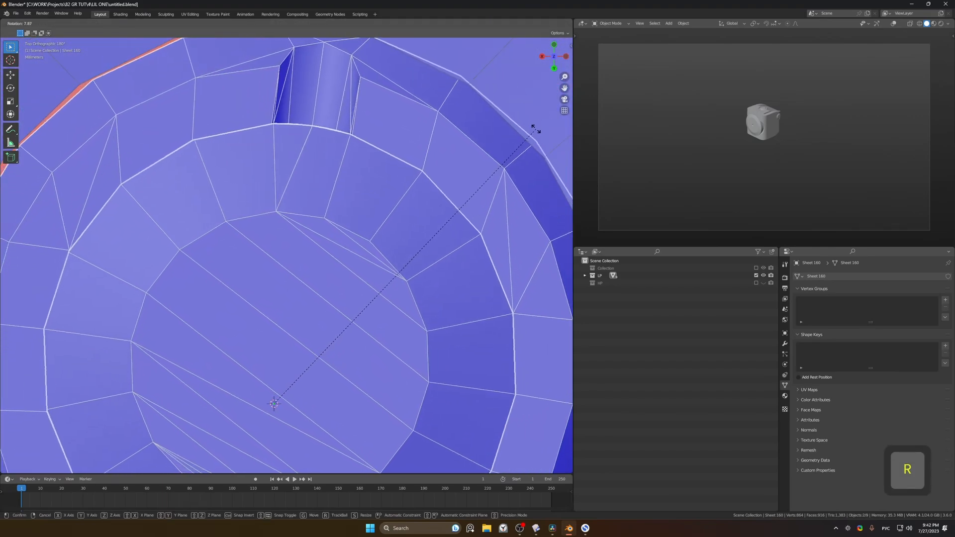
key("Escape")
middle_click_drag(535, 141, 345, 217, "shift")
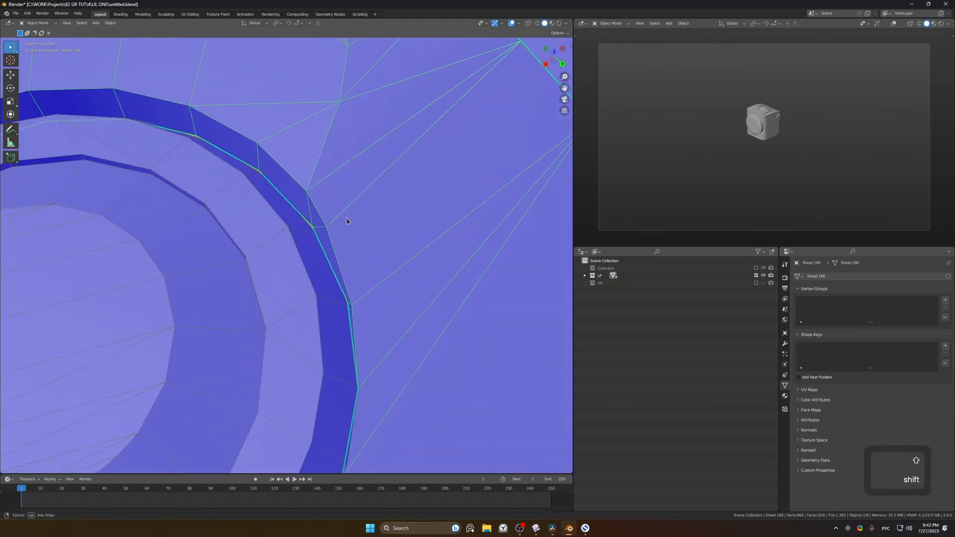
key("1")
key("ctrl+z")
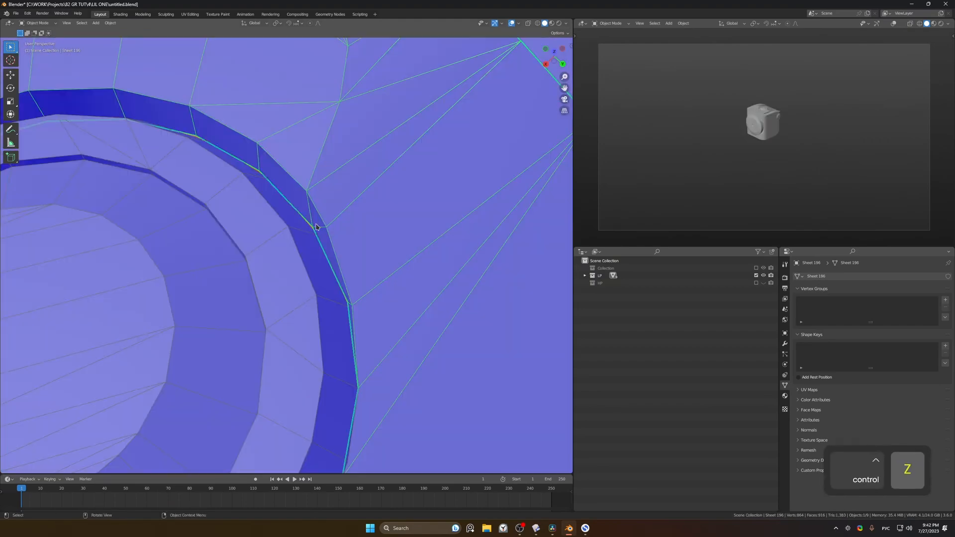
Step: Open the sheet around the top knob in Edit Mode, set snapping to Vertex and snap an inner rim vertex to the knob's edge
key("Tab")
middle_click_drag(313, 225, 324, 234)
middle_click_drag(324, 233, 346, 223, "shift")
left_click(302, 25)
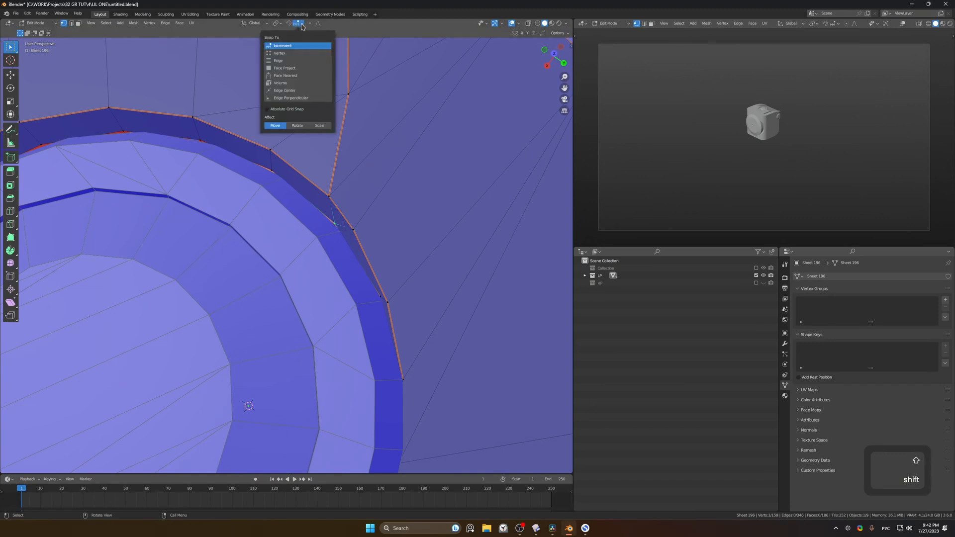
left_click(290, 53)
key("g")
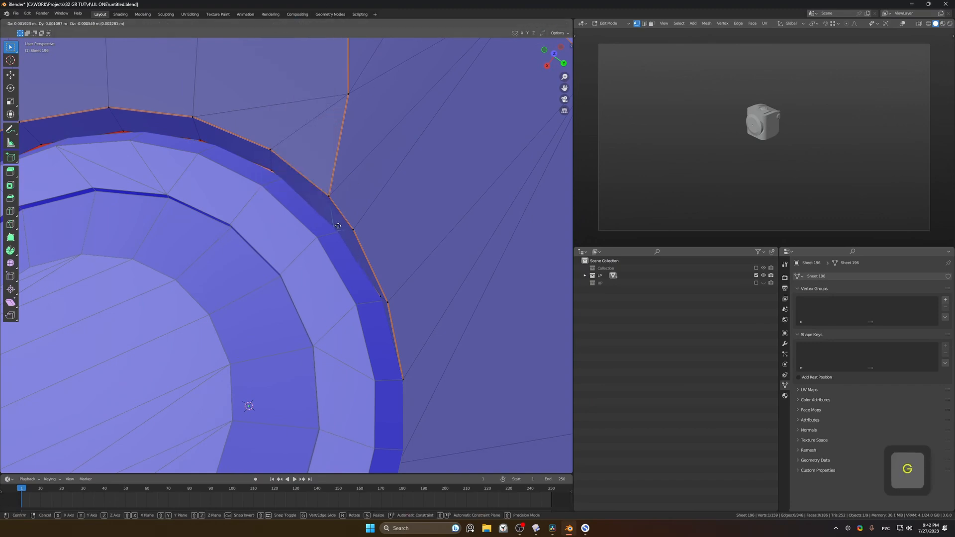
left_click(342, 231, "ctrl")
Step: Snap the next inner rim vertices of the surrounding sheet onto the matching corners of the top knob
middle_click_drag(342, 231, 405, 219)
key("g")
left_click(389, 203, "ctrl")
left_click(293, 191)
key("g")
left_click(317, 190, "ctrl")
key("g")
left_click(243, 201, "ctrl")
Step: Snap the inner rim vertices near the knob's small notch onto the adjacent corners of the knob
middle_click_drag(243, 201, 355, 179, "shift")
left_click(289, 209)
key("g")
left_click(302, 214, "ctrl")
key("g")
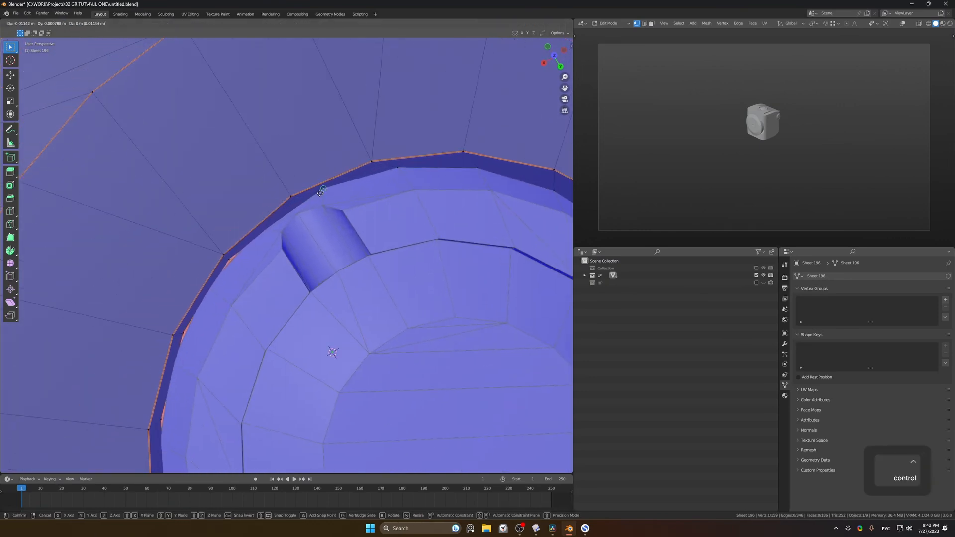
left_click(323, 190, "ctrl")
key("g")
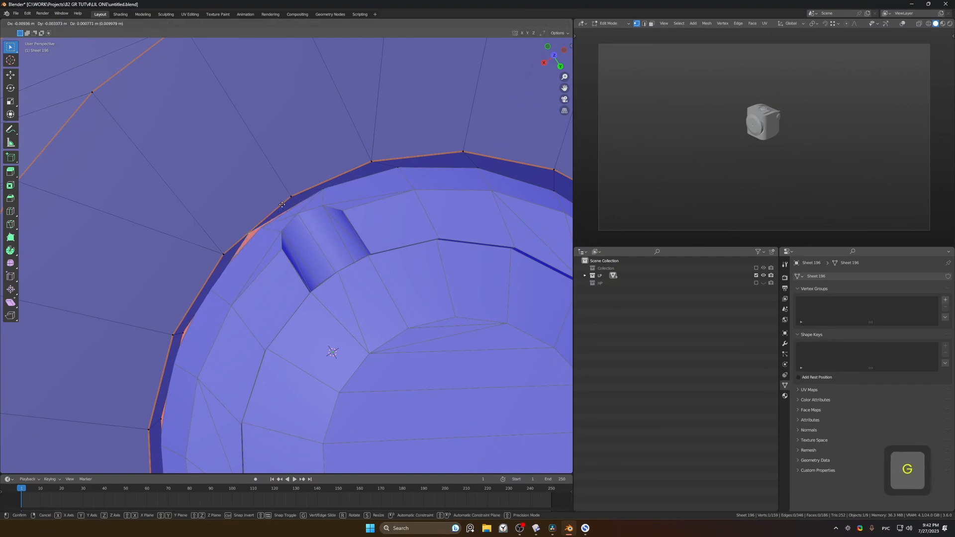
left_click(264, 225, "ctrl")
Step: Subdivide an inner rim edge beside the knob's notch, enable X-ray and move the new vertex onto the knob's outline
middle_click_drag(263, 229, 349, 275)
key("q")
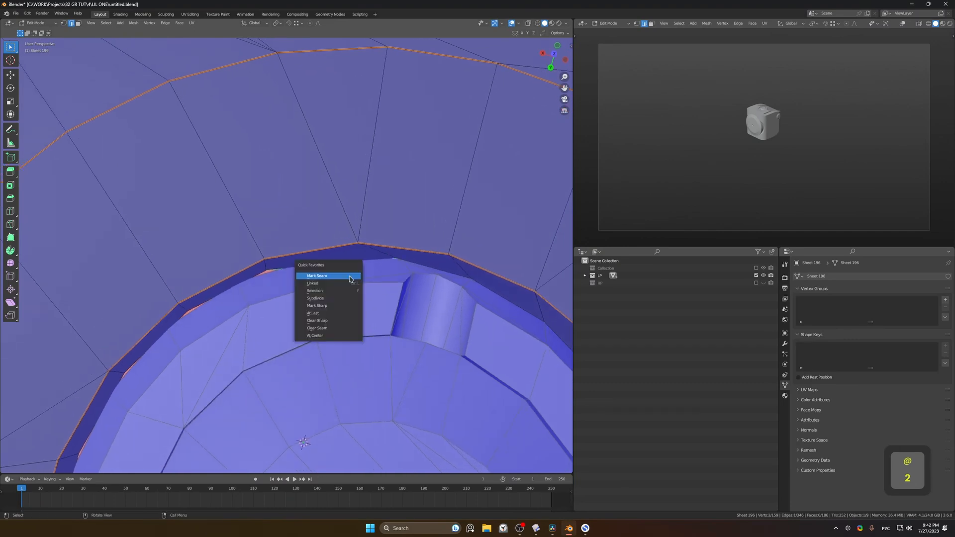
left_click(332, 302)
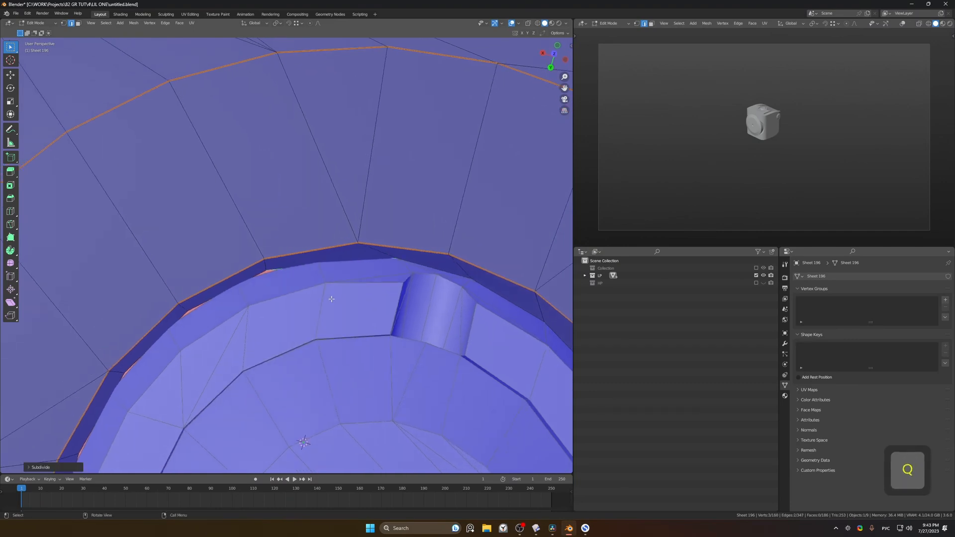
key("alt+z")
middle_click_drag(332, 298, 351, 182, "shift")
key("1")
key("g")
left_click(325, 181)
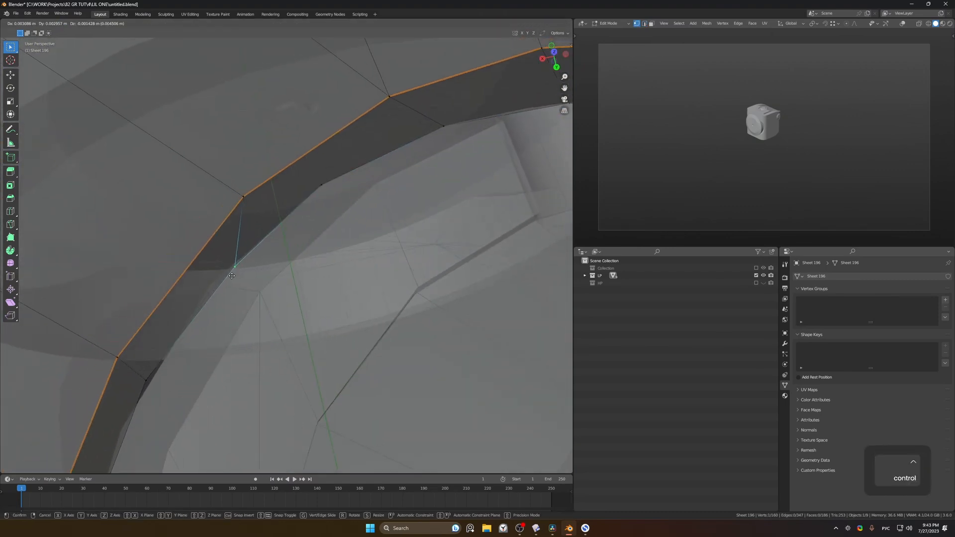
Step: Snap two more inner rim vertices onto the knob's outer corners in X-ray view
middle_click_drag(216, 275, 397, 222)
left_click(370, 235)
key("g")
left_click(292, 255, "ctrl")
middle_click_drag(202, 311, 280, 255, "shift")
key("g")
left_click(232, 275, "ctrl")
Step: Snap the remaining rim vertices onto the top knob's corners, leave Edit Mode and disable X-ray
middle_click_drag(234, 277, 380, 153, "shift")
middle_click_drag(245, 269, 399, 182)
left_click(270, 217)
key("g")
left_click(252, 227, "ctrl")
middle_click_drag(398, 182, 388, 270)
left_click(323, 226)
key("g")
left_click(315, 228, "ctrl")
key("Tab")
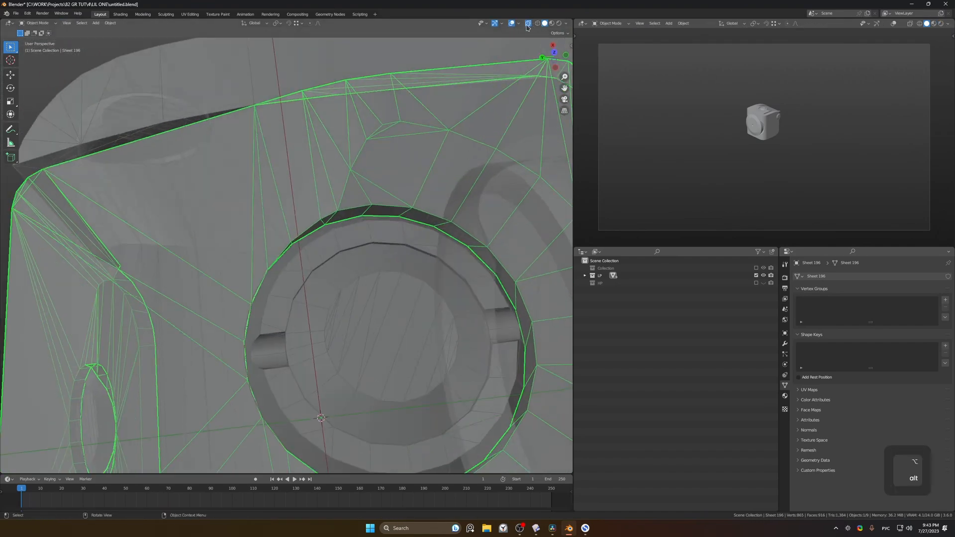
key("alt+z")
Step: Select the low-poly sheet surrounding the small octagonal button and open it in Edit Mode
middle_click_drag(374, 201, 358, 239)
middle_click_drag(358, 238, 403, 254)
middle_click_drag(403, 254, 473, 222, "shift")
left_click(473, 221)
middle_click_drag(258, 263, 233, 219, "ctrl")
middle_click_drag(343, 234, 378, 195, "ctrl")
middle_click(277, 251, "alt")
middle_click_drag(347, 336, 309, 256, "ctrl")
left_click(351, 342)
left_click(303, 260)
left_click(294, 282)
key("Tab")
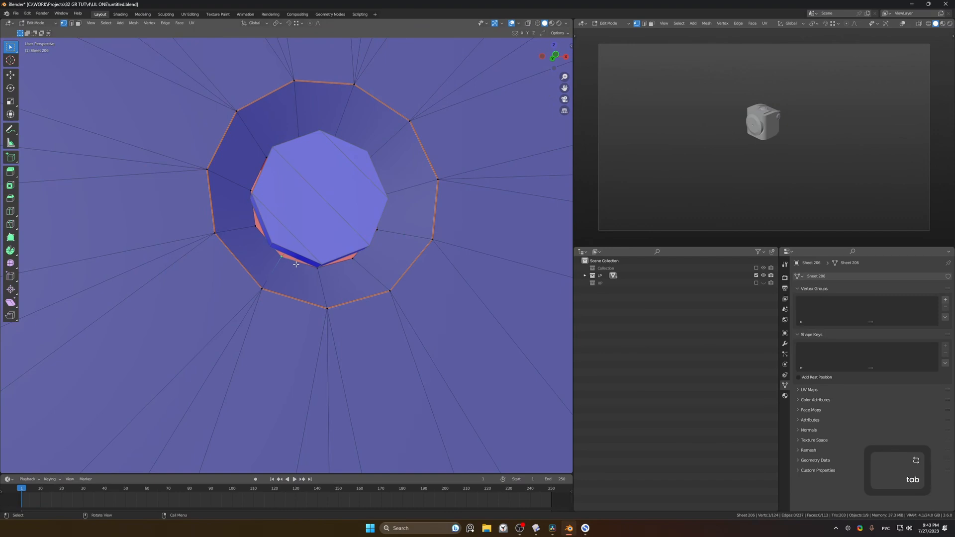
Step: Dissolve a surplus inner rim vertex of the hole and snap its neighbours onto the octagonal button's corners
left_click_drag(285, 259, 271, 247)
middle_click_drag(256, 225, 317, 294, "shift")
key("ctrl+x")
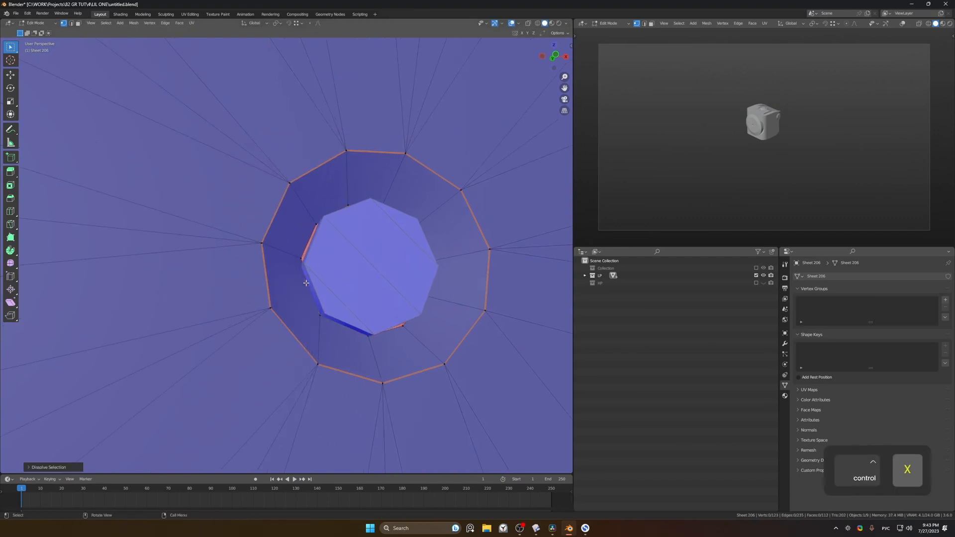
left_click_drag(300, 261, 309, 258, "ctrl")
middle_click_drag(309, 259, 321, 290, "shift")
middle_click_drag(321, 289, 310, 306)
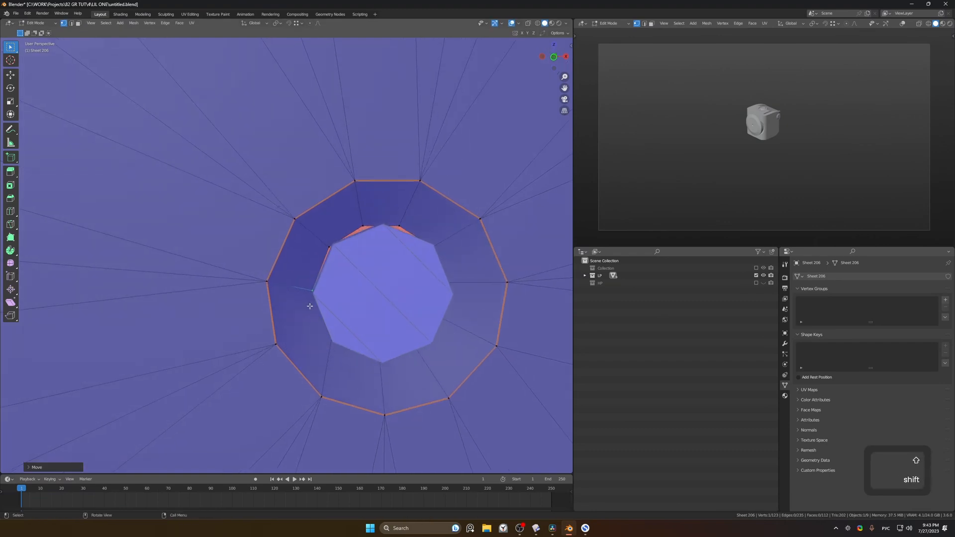
left_click_drag(330, 244, 335, 241, "ctrl")
Step: Snap an upper inner vertex of the hole to the octagonal button's top corner and dissolve the redundant vertex beside it
middle_click_drag(369, 239, 324, 271, "shift")
middle_click_drag(324, 270, 312, 223)
middle_click_drag(312, 223, 281, 208)
key("ctrl+z")
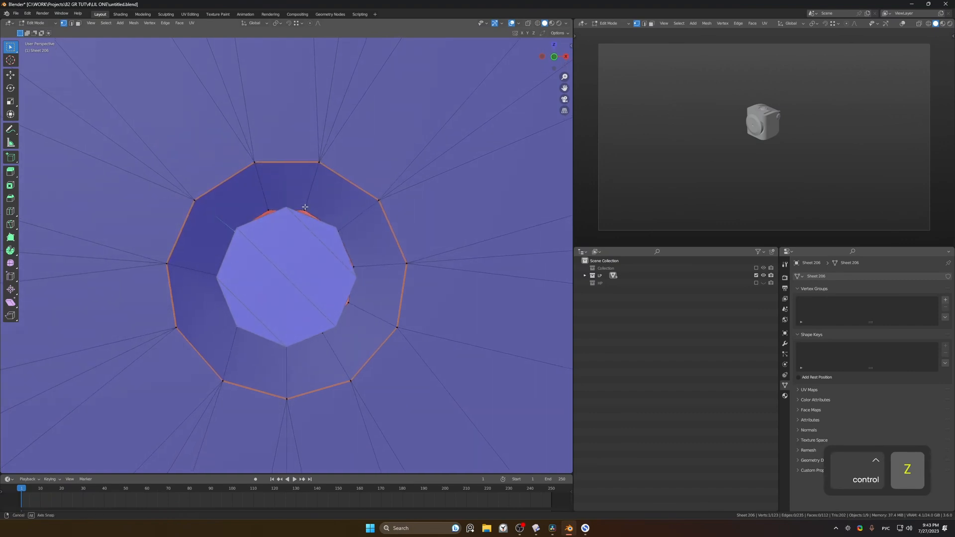
left_click_drag(271, 207, 304, 208, "ctrl")
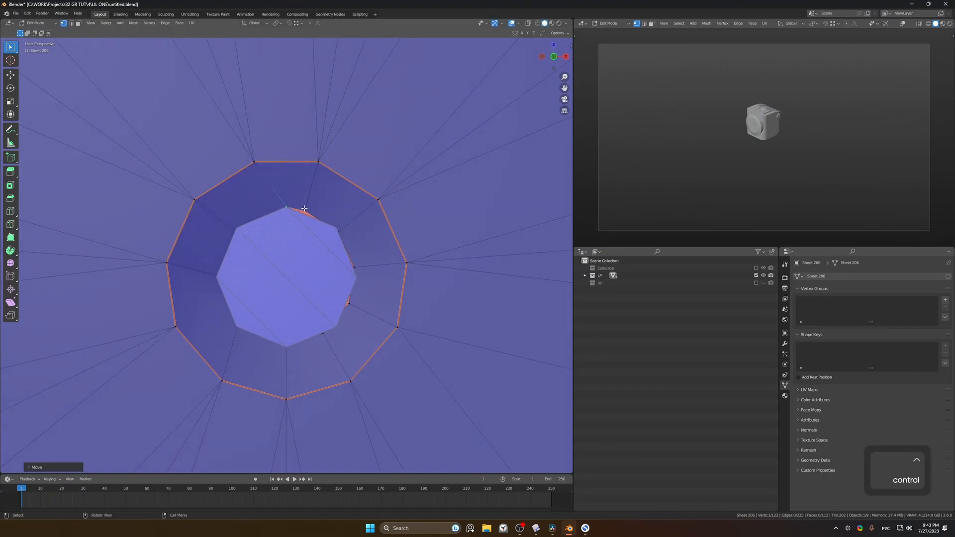
key("ctrl+x")
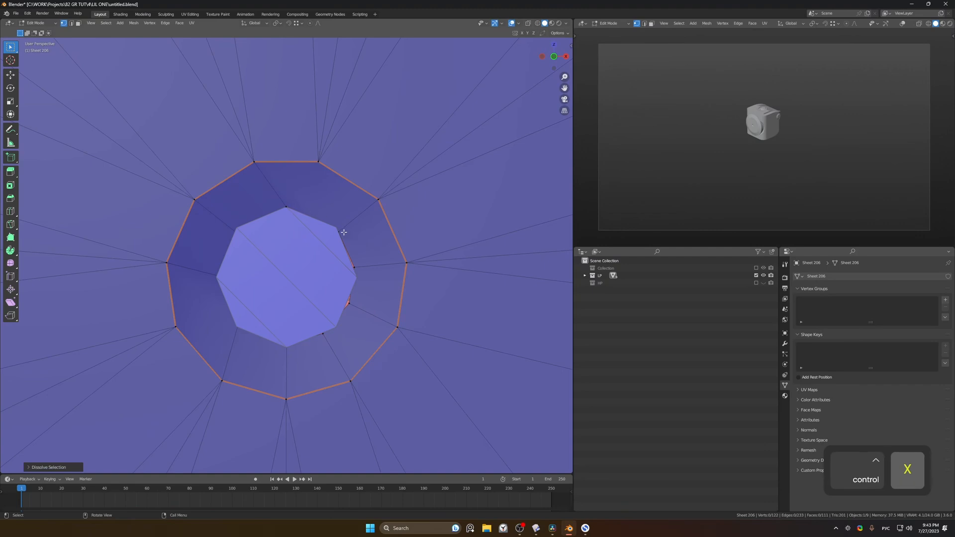
middle_click_drag(343, 233, 305, 195)
key("g")
left_click(322, 243, "ctrl")
key("ctrl+z")
key("ctrl+z")
key("ctrl+z")
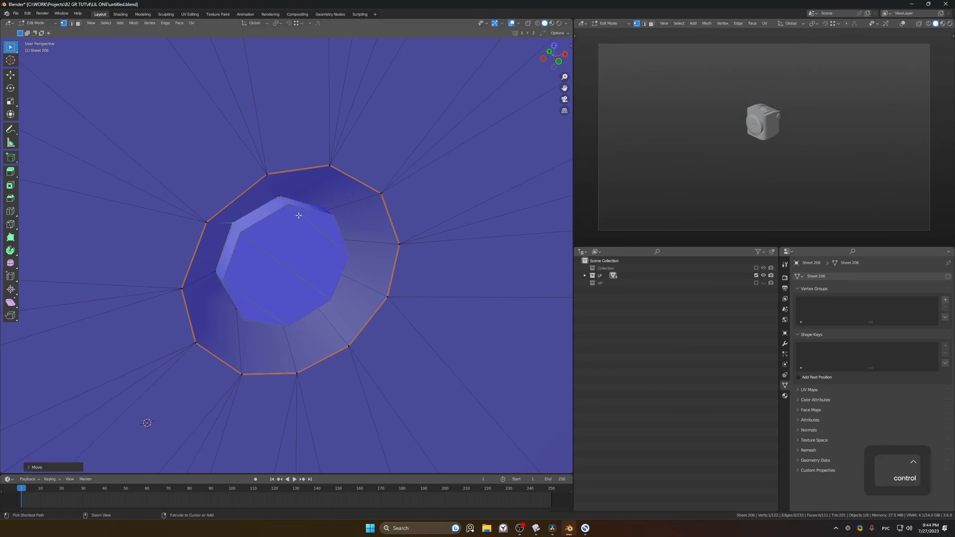
Step: Snap the hole's remaining misaligned inner vertices onto the octagonal button's corners
middle_click_drag(299, 215, 330, 214)
key("g")
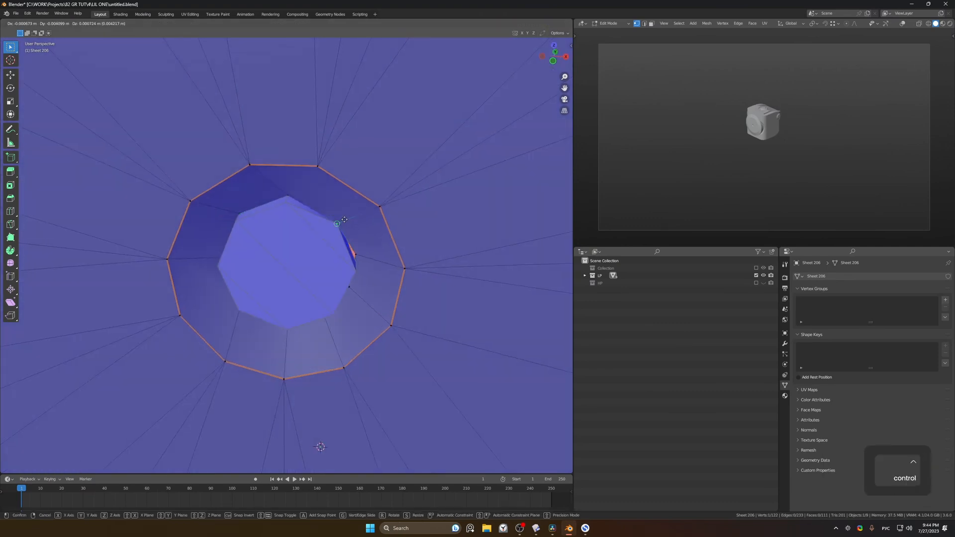
left_click(359, 259, "ctrl")
middle_click_drag(359, 260, 385, 329)
left_click(358, 291)
key("g")
left_click(345, 315, "ctrl")
Step: Dissolve the surplus vertex near the button's lower corner and snap the remaining inner vertex onto that corner
left_click(334, 325)
key("ctrl+x")
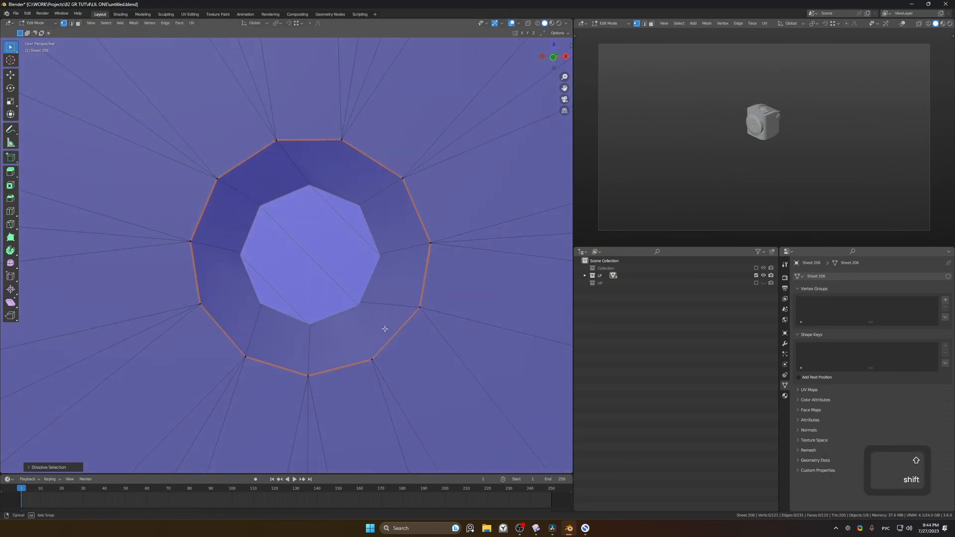
key("ctrl+z")
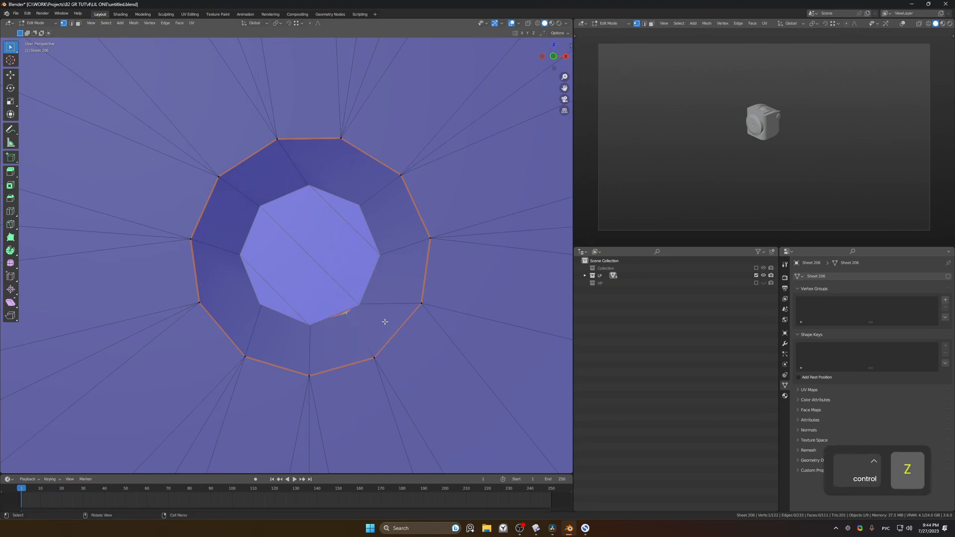
key("ctrl+x")
left_click(348, 314)
key("g")
left_click(363, 306, "ctrl")
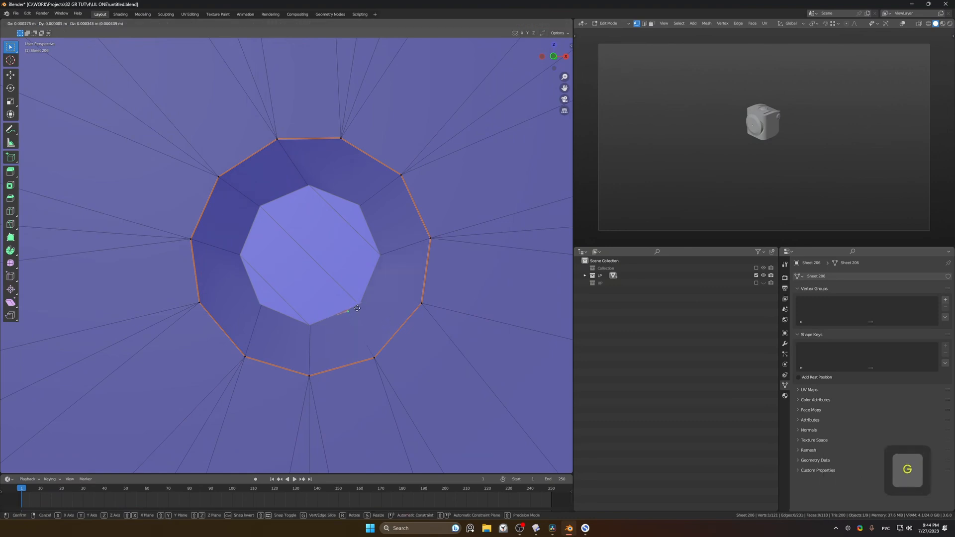
Step: Connect the hole's rim vertices to its inner vertices with new edges and leave Edit Mode
middle_click_drag(361, 242, 380, 271, "shift")
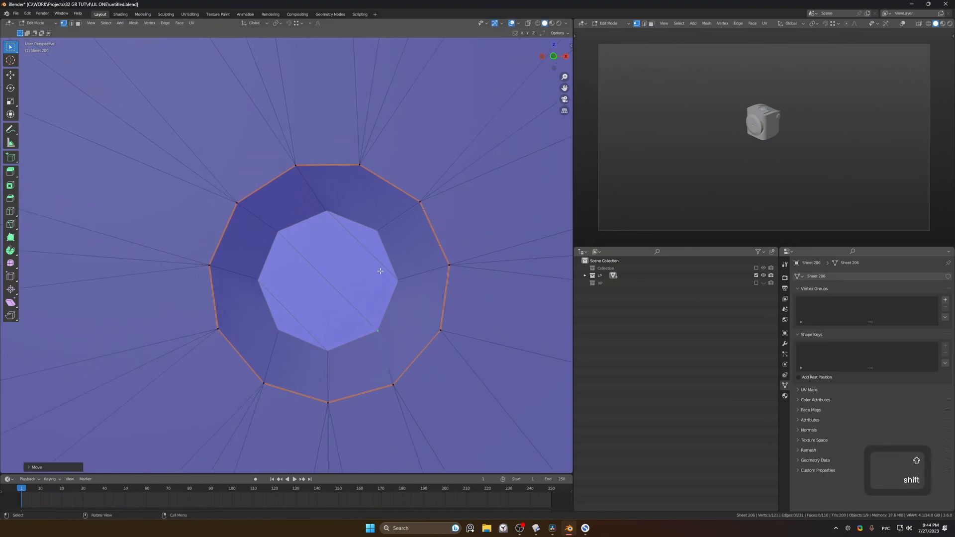
middle_click_drag(372, 235, 368, 250, "ctrl")
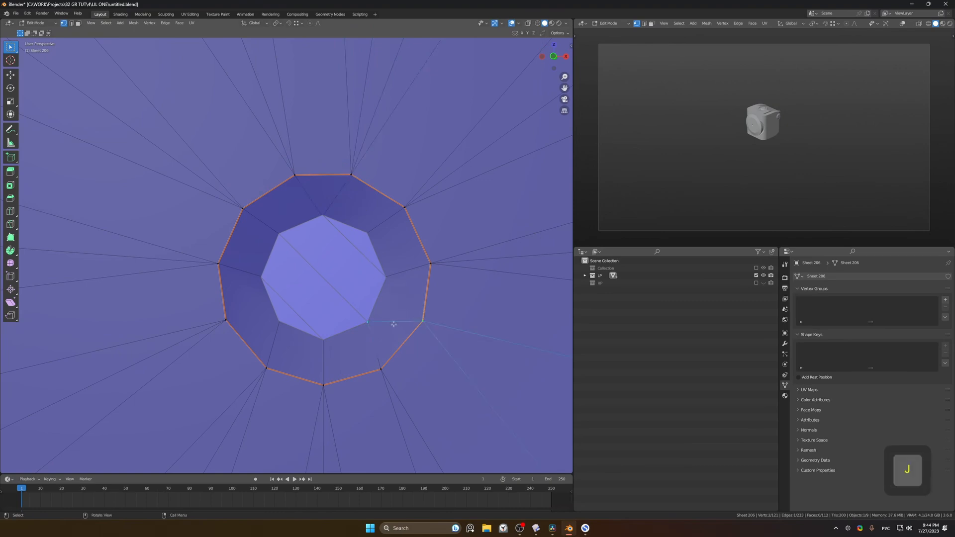
middle_click_drag(346, 267, 366, 335, "ctrl")
middle_click_drag(366, 335, 374, 367, "ctrl")
middle_click_drag(374, 368, 258, 381, "shift")
middle_click_drag(420, 343, 383, 352)
middle_click_drag(407, 313, 217, 299)
middle_click_drag(422, 295, 382, 256)
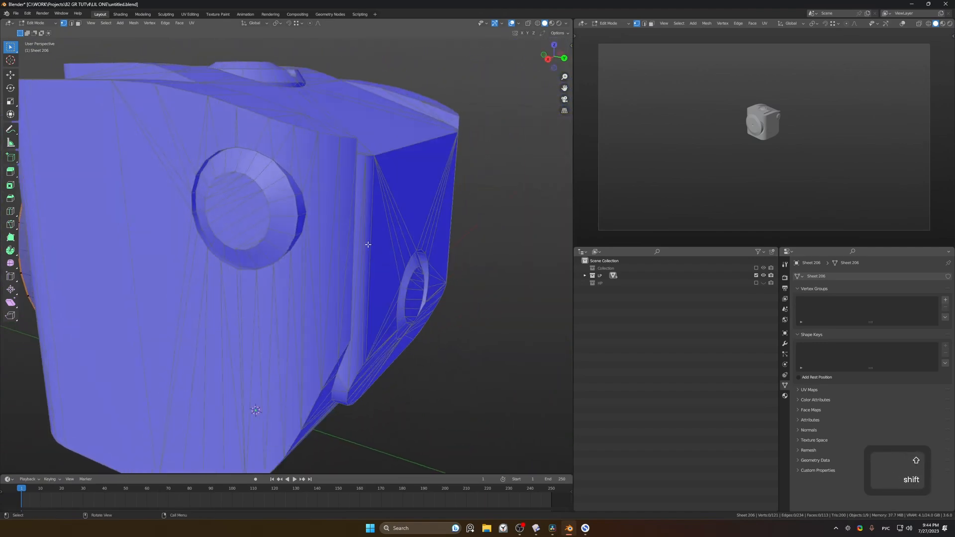
key("Tab")
Step: Select the body sheet surrounding the large round side recess and open it in Edit Mode
middle_click_drag(306, 216, 297, 165, "ctrl")
middle_click_drag(297, 165, 325, 160)
middle_click_drag(325, 160, 505, 203, "shift")
middle_click_drag(413, 150, 362, 157)
middle_click_drag(362, 157, 312, 166, "shift")
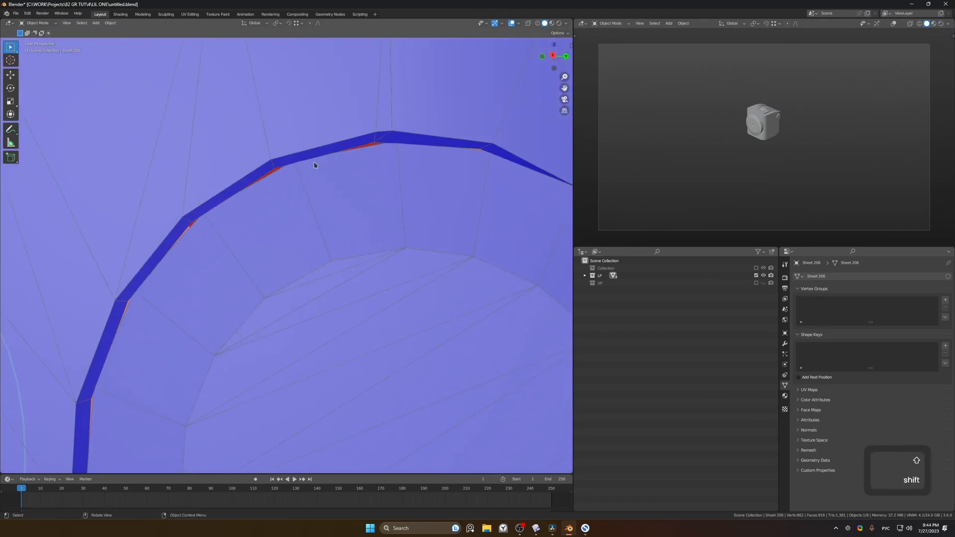
left_click(322, 154)
key("Tab")
Step: Snap the inner rim vertices along the top of the side recess onto the corners of the round part inside it
left_click_drag(379, 143, 397, 140)
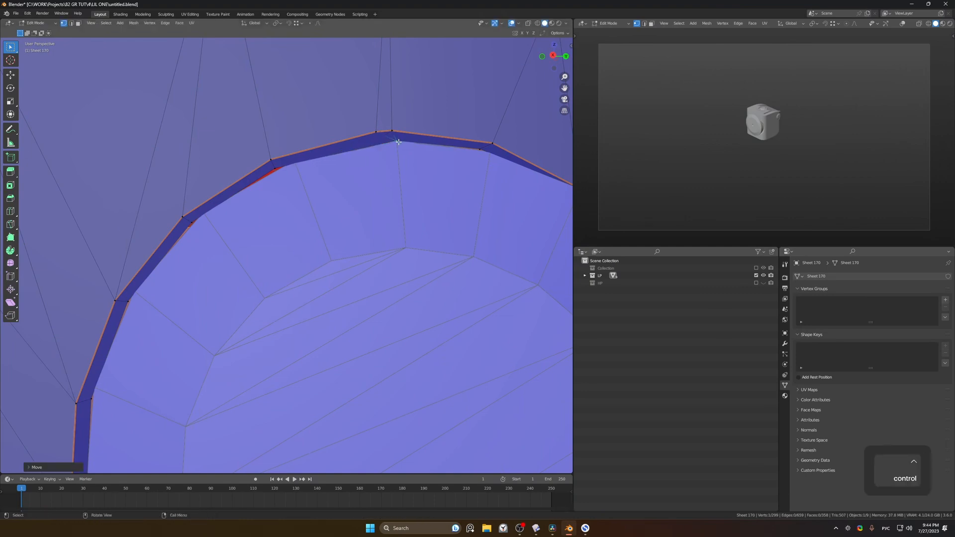
left_click_drag(479, 150, 491, 151, "ctrl")
left_click_drag(275, 169, 294, 161, "ctrl")
middle_click_drag(259, 184, 375, 115, "shift")
left_click(307, 156)
key("g")
left_click(314, 152, "ctrl")
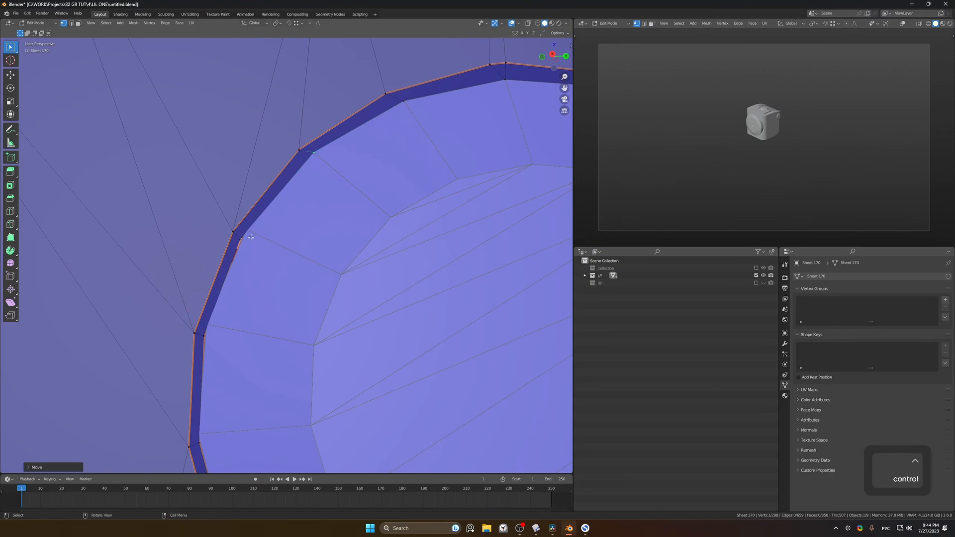
Step: Snap the inner vertices down one side of the recess onto the round part's corners and leave Edit Mode
left_click_drag(242, 239, 247, 230, "ctrl")
middle_click_drag(230, 317, 264, 200, "shift")
left_click_drag(237, 220, 241, 212, "ctrl")
left_click_drag(237, 325, 236, 316, "ctrl")
middle_click_drag(273, 400, 230, 249, "shift")
left_click_drag(226, 254, 225, 247, "ctrl")
middle_click_drag(285, 338, 297, 257)
middle_click_drag(286, 268, 309, 316, "ctrl")
middle_click_drag(298, 413, 316, 270, "shift")
middle_click(378, 263, "alt")
key("Tab")
Step: Clear the selection and open the body sheet around the other misaligned round recess in Edit Mode
left_click(343, 233)
key("alt+a")
mouse_move(403, 248)
middle_mouse_down()
mouse_move(512, 294)
mouse_move(414, 247)
middle_mouse_up()
middle_click_drag(359, 167, 361, 185, "ctrl")
middle_click_drag(362, 185, 525, 261)
middle_click_drag(525, 261, 453, 153)
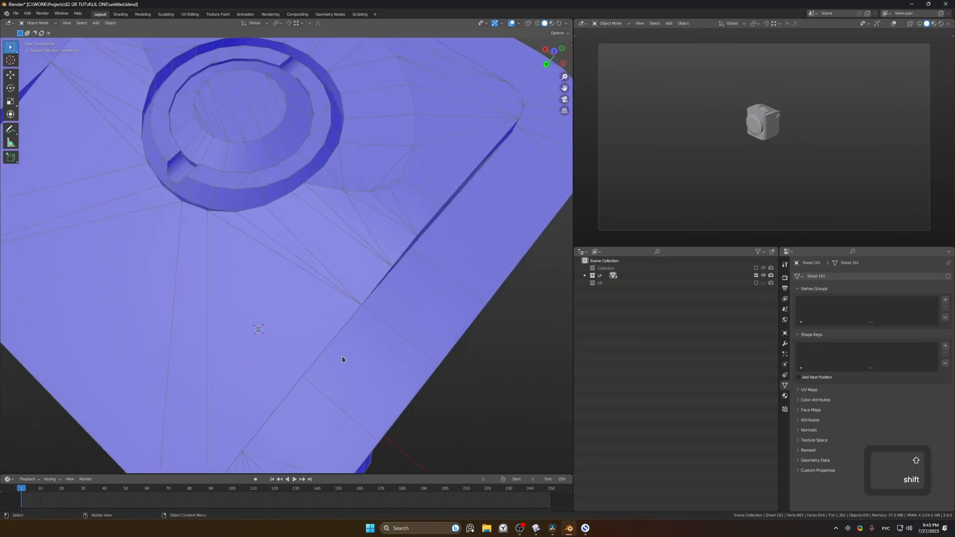
middle_click_drag(345, 361, 316, 179)
middle_click(303, 107, "alt")
middle_click_drag(277, 239, 319, 164, "ctrl")
middle_click_drag(319, 164, 365, 224, "shift")
left_click(377, 173)
left_click(379, 161)
key("Tab")
Step: Snap the upper inner rim vertices of this recess onto the corners of its round part
middle_click_drag(378, 161, 359, 157)
left_click(358, 157)
key("g")
left_click(349, 157)
key("g")
left_click(290, 161)
left_click(420, 176)
key("g")
left_click(410, 172)
Step: Snap the inner rim vertices along the upper side of the recess onto the corners of its round part
left_click(477, 212)
key("g")
left_click(471, 206)
middle_click_drag(482, 211, 380, 230, "shift")
key("ctrl+z")
key("g")
left_click(361, 225, "ctrl")
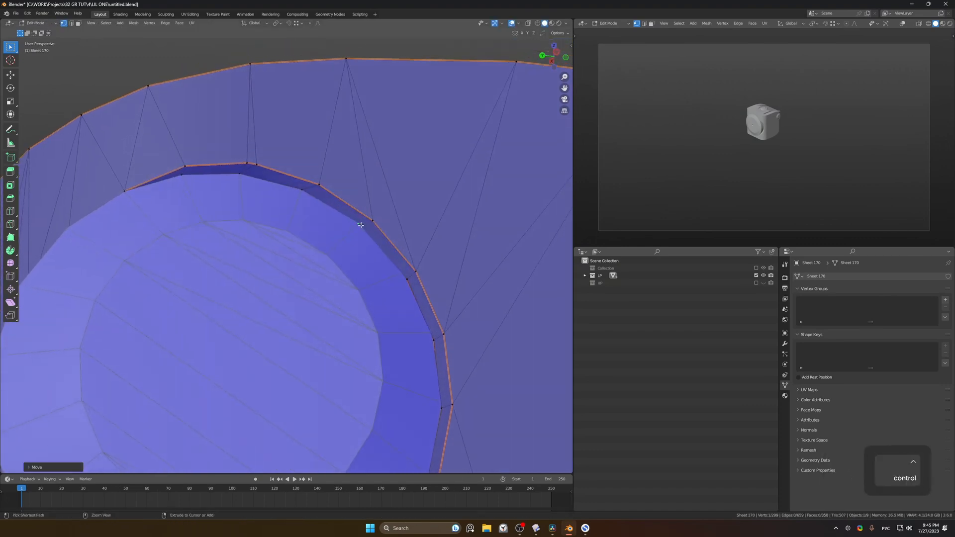
middle_click_drag(409, 274, 370, 286, "shift")
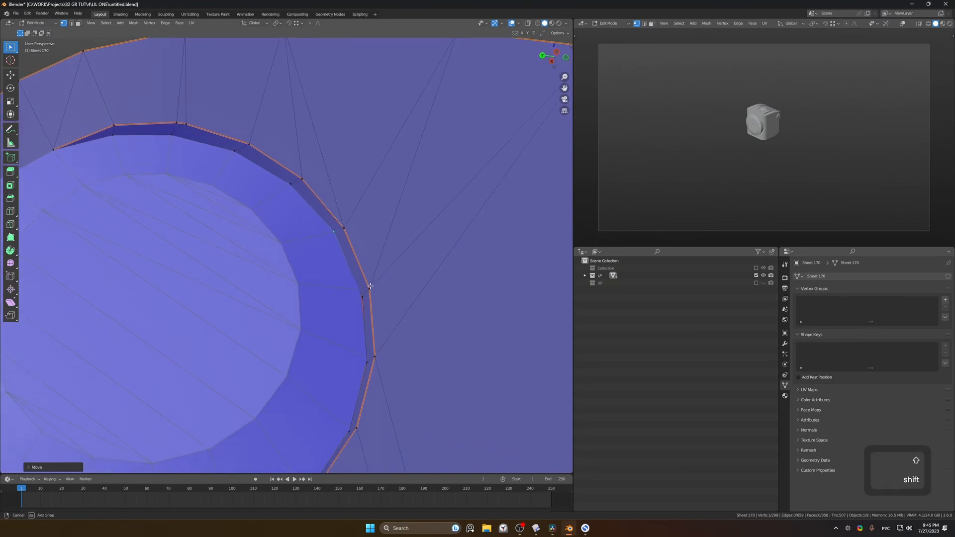
Step: Snap the remaining lower side vertices of the recess onto the round part's corners, leave Edit Mode and clear the selection
left_click(368, 364)
key("g")
left_click(368, 359, "ctrl")
middle_click_drag(364, 387, 378, 333, "shift")
middle_click_drag(372, 333, 382, 352)
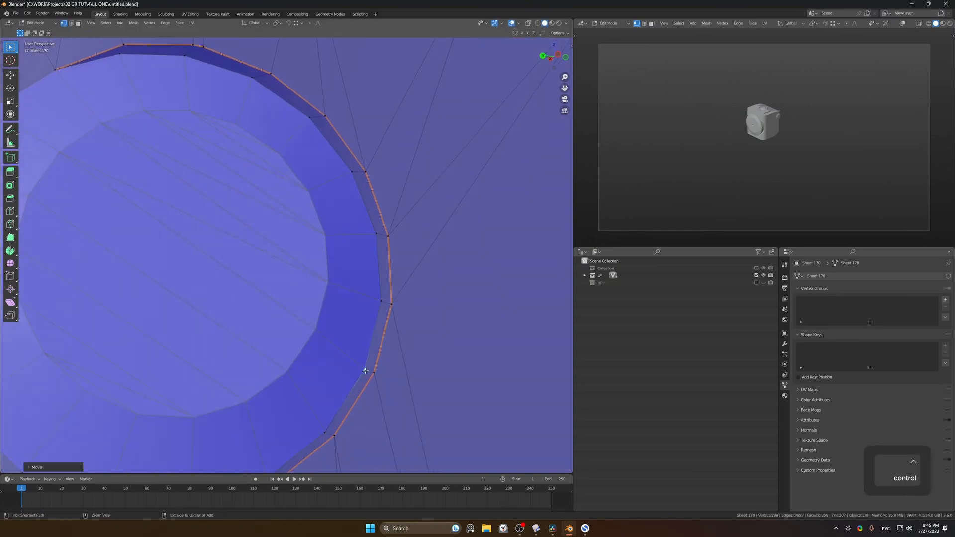
left_click(326, 431)
key("g")
left_click(329, 428, "ctrl")
middle_click_drag(328, 429, 365, 351, "shift")
scroll(365, 351, "down", 8)
key("Tab")
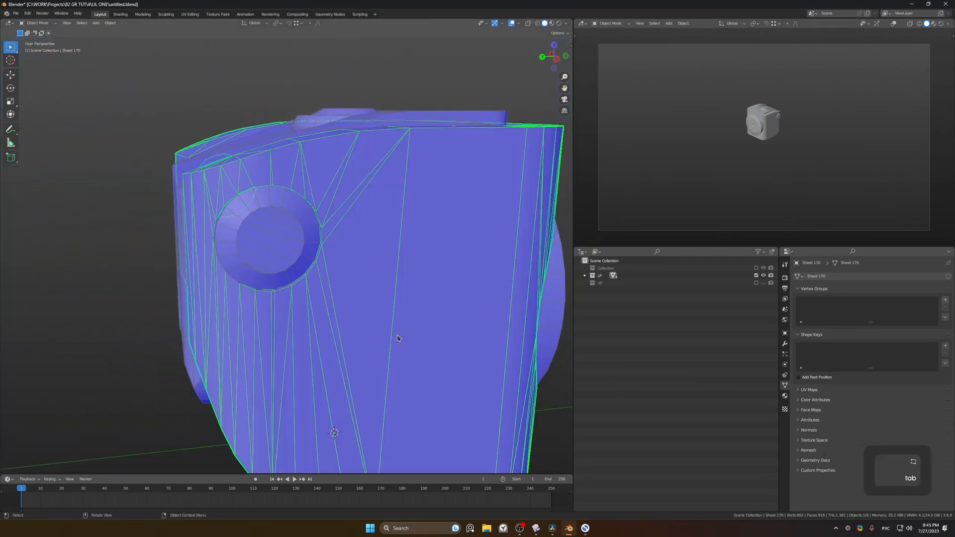
scroll(400, 329, "down", 3)
left_click(513, 373)
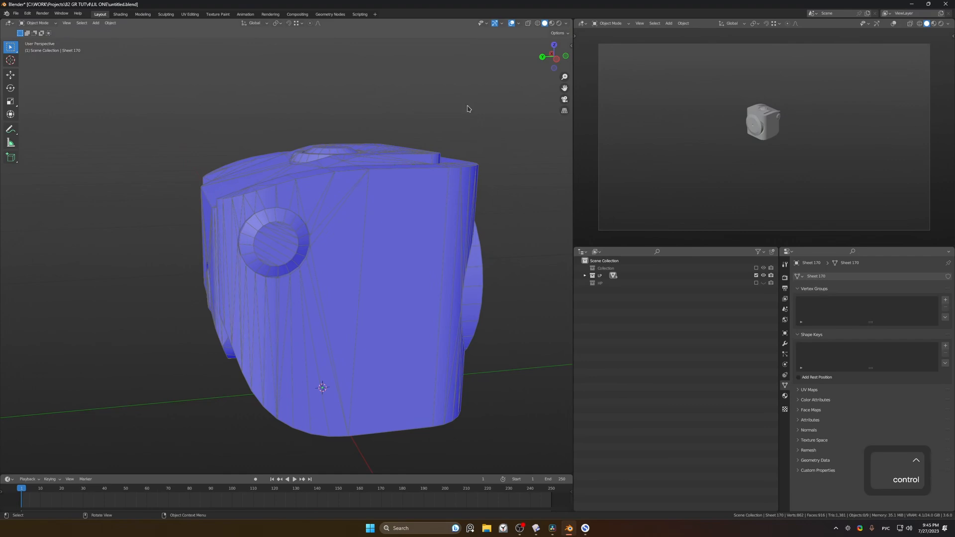
Step: Inspect the shaded model from several sides with the viewport overlays hidden, and turn the overlays back on
key("shift+alt+z")
middle_click_drag(390, 124, 326, 268)
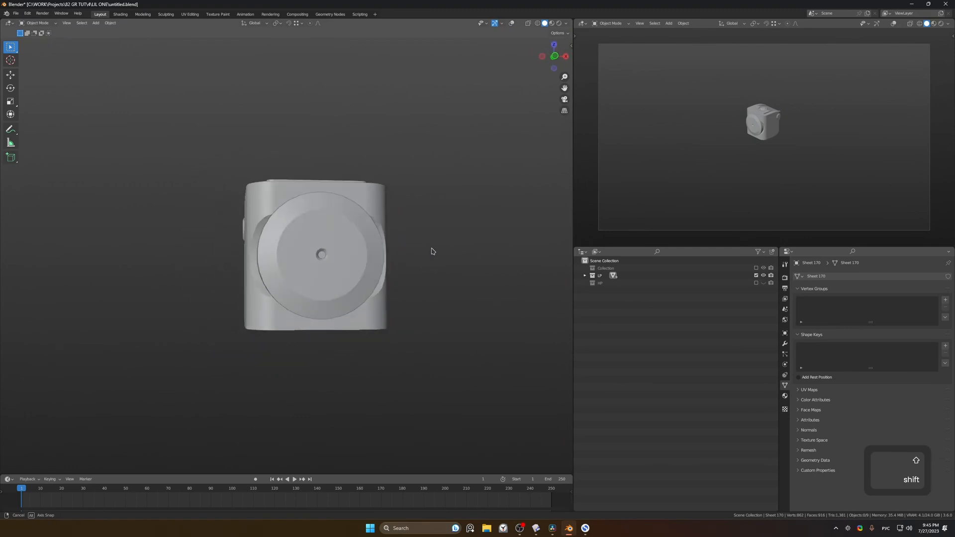
middle_click_drag(434, 253, 421, 225)
middle_click_drag(391, 317, 357, 278)
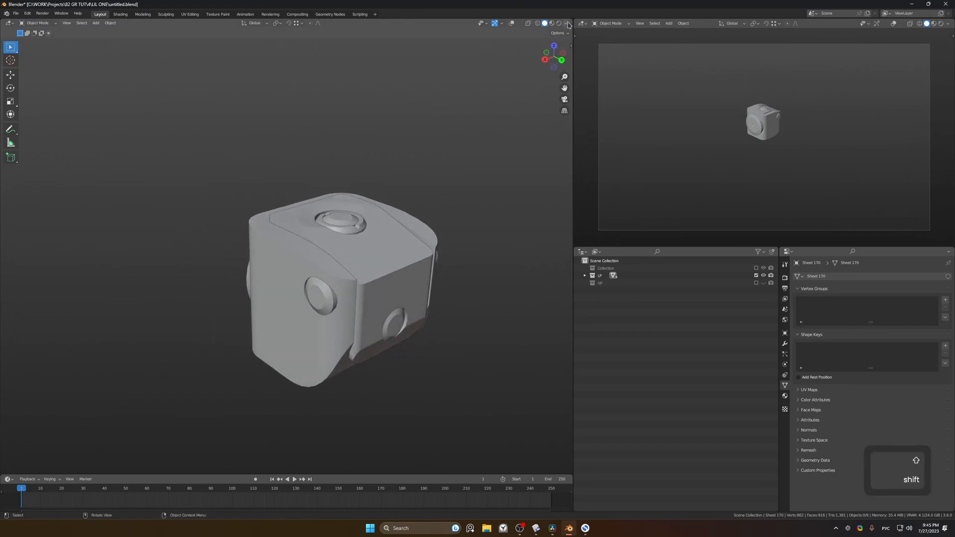
key("alt+shift+z")
middle_click_drag(438, 151, 374, 177)
middle_click_drag(373, 177, 372, 162)
middle_click_drag(372, 162, 354, 187, "shift")
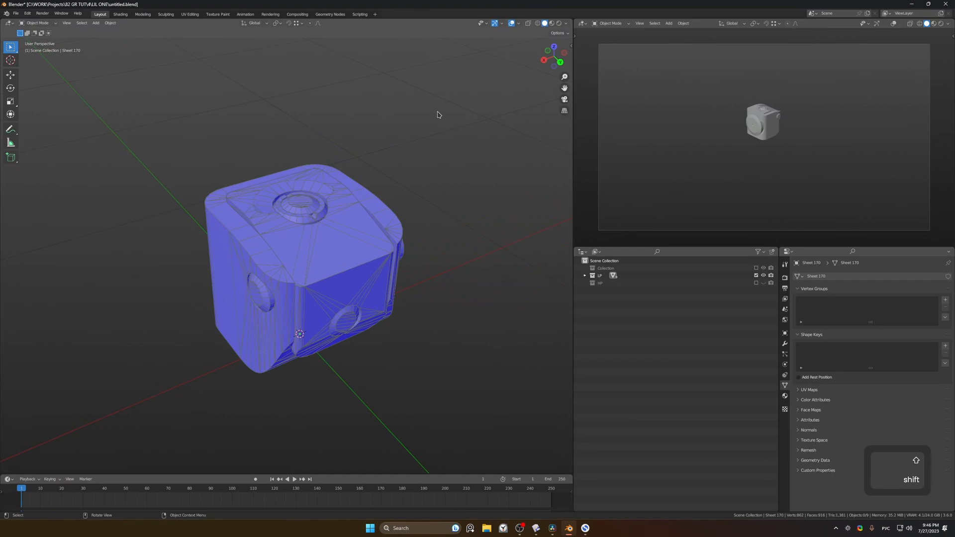
Step: Open all the LP sheets together in Edit Mode, select all their geometry and unwrap it
key("a")
middle_click_drag(386, 160, 427, 161, "shift")
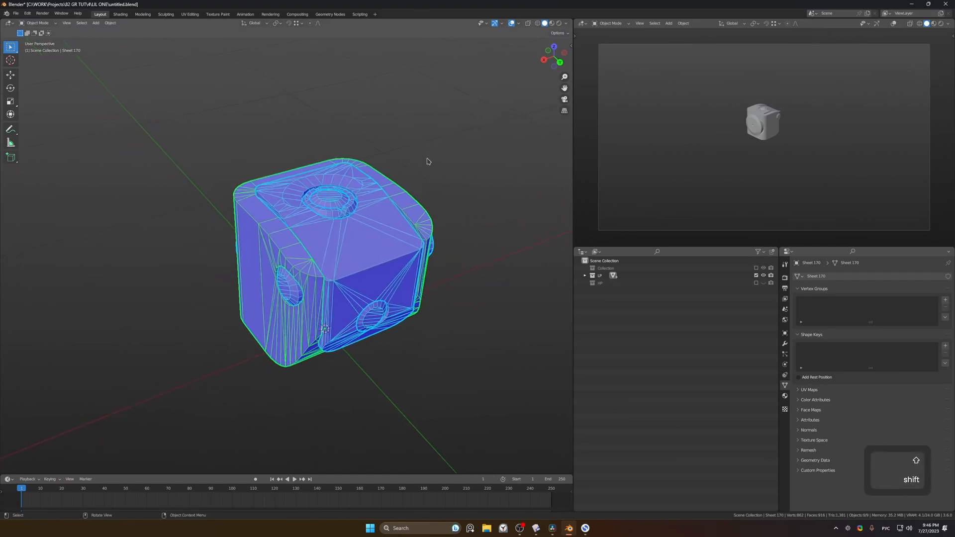
key("Tab")
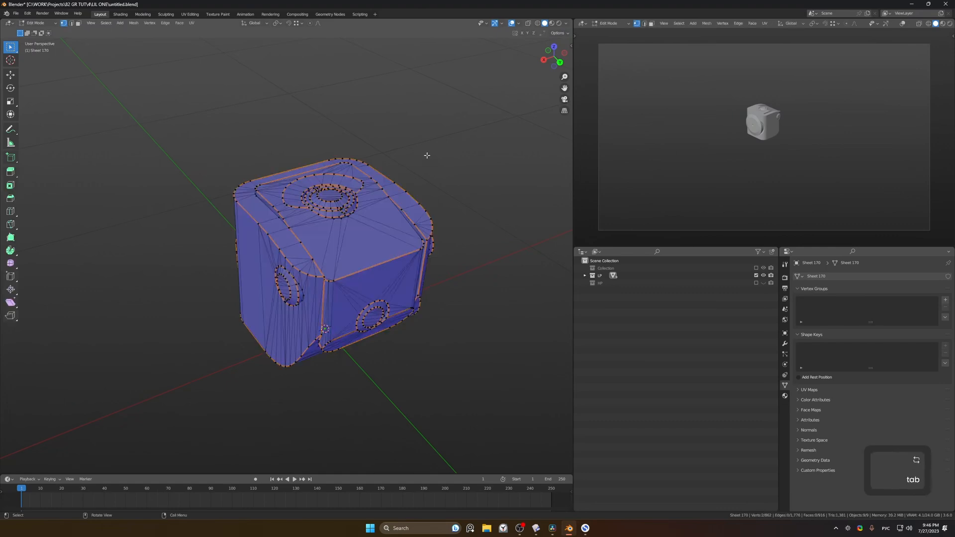
key("a")
key("3")
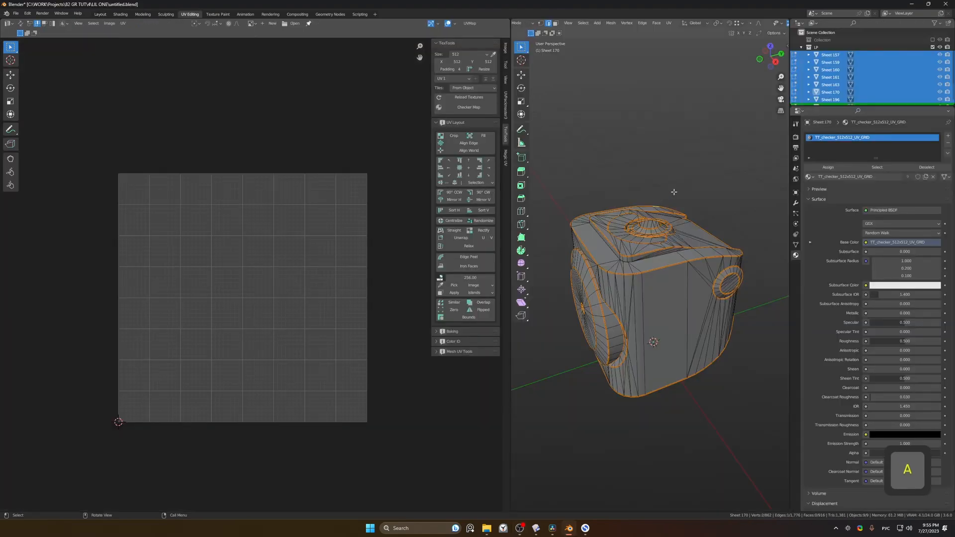
key("a")
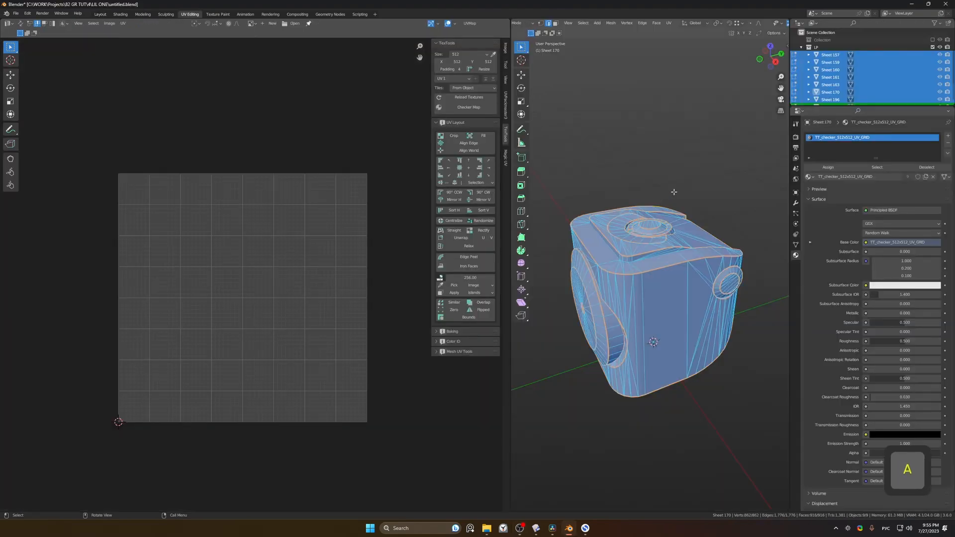
key("u")
left_click(680, 193)
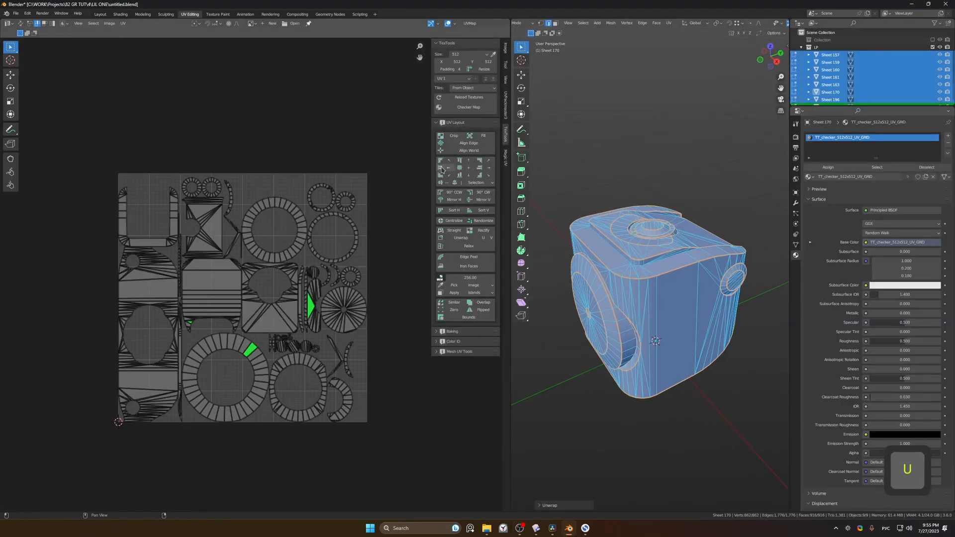
Step: Set the TexTools texture size to 2048 and apply the UV grid checker map to all the sheets
left_click(467, 110)
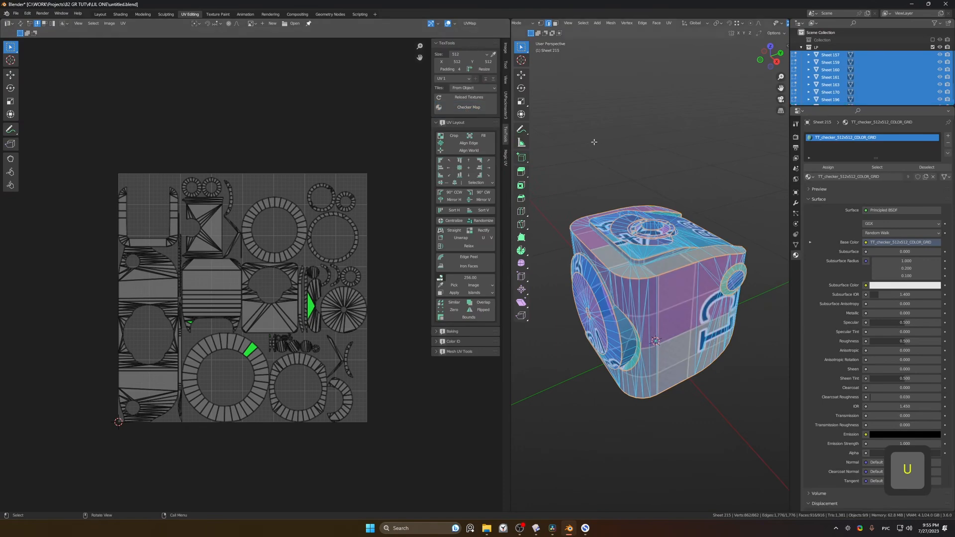
left_click(477, 110)
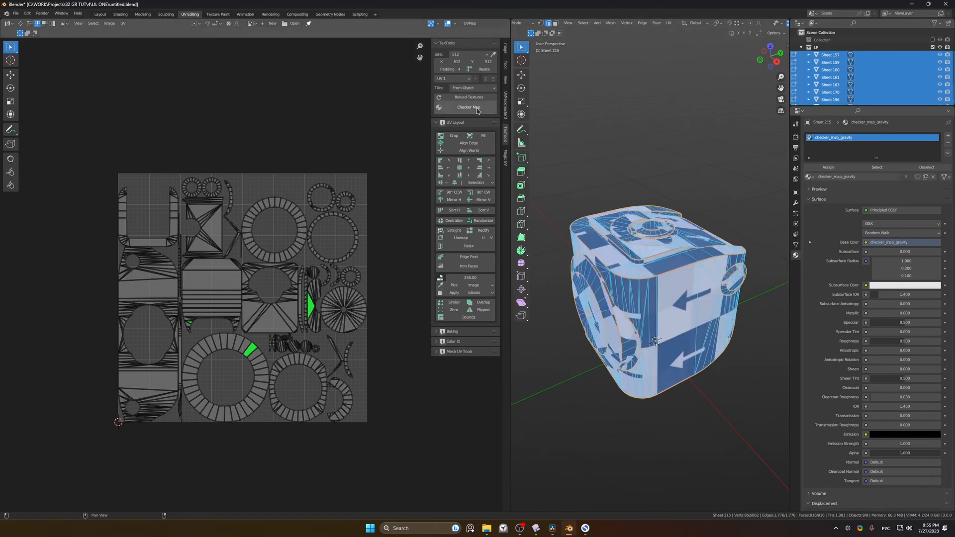
left_click(469, 54)
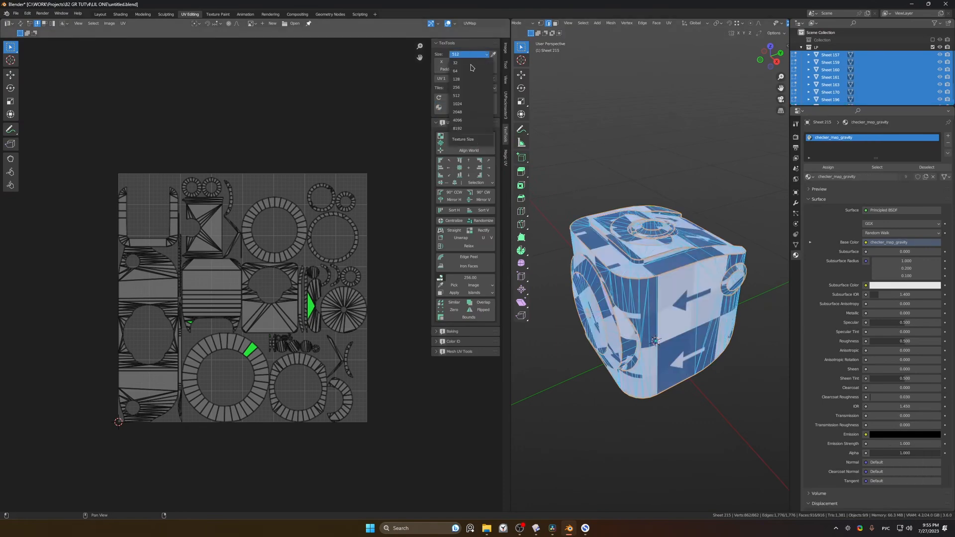
left_click(479, 113)
left_click(475, 111)
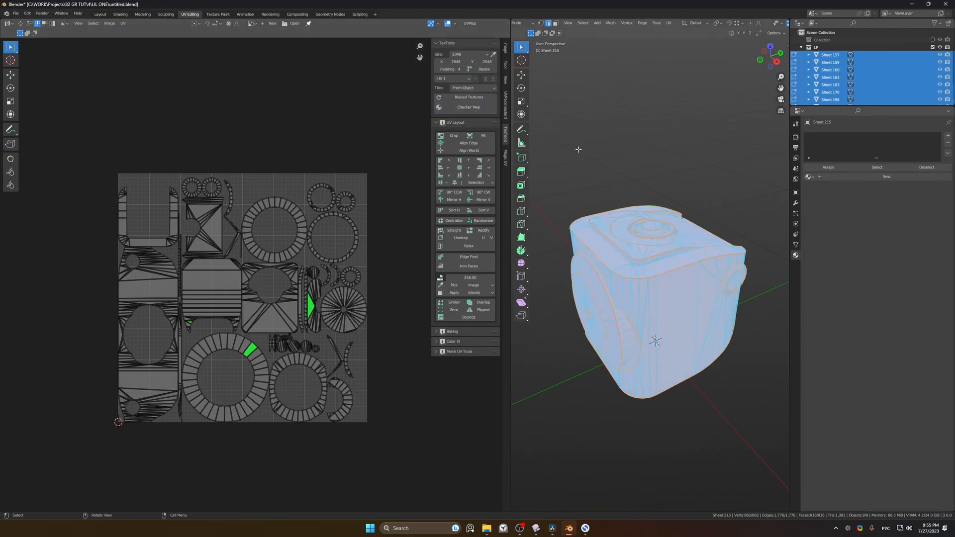
left_click(475, 108)
left_click(688, 176)
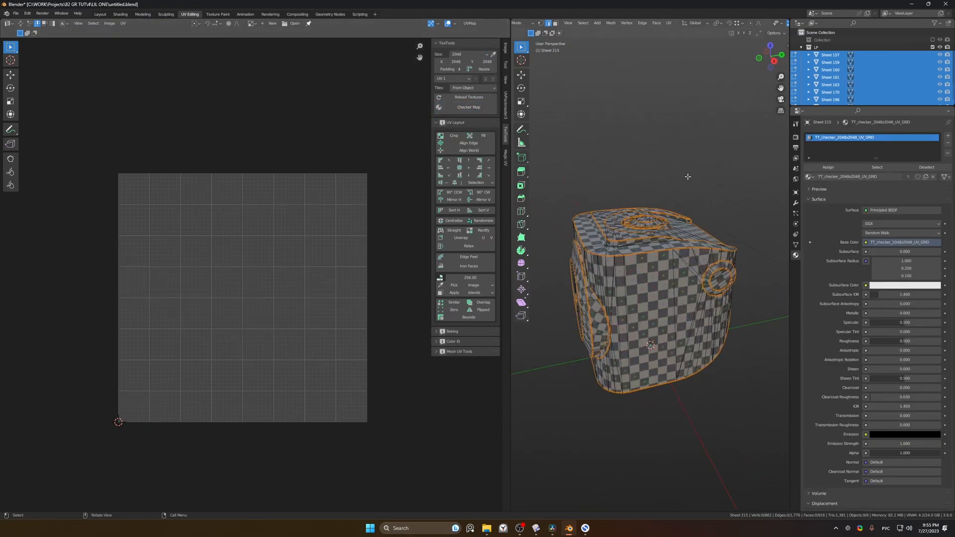
Step: Open only the large round dial's sheet in Edit Mode and select the linked faces of its thin outer side band
key("Tab")
middle_click_drag(688, 176, 660, 172)
middle_click_drag(633, 276, 659, 304, "ctrl")
left_click(662, 304)
key("Tab")
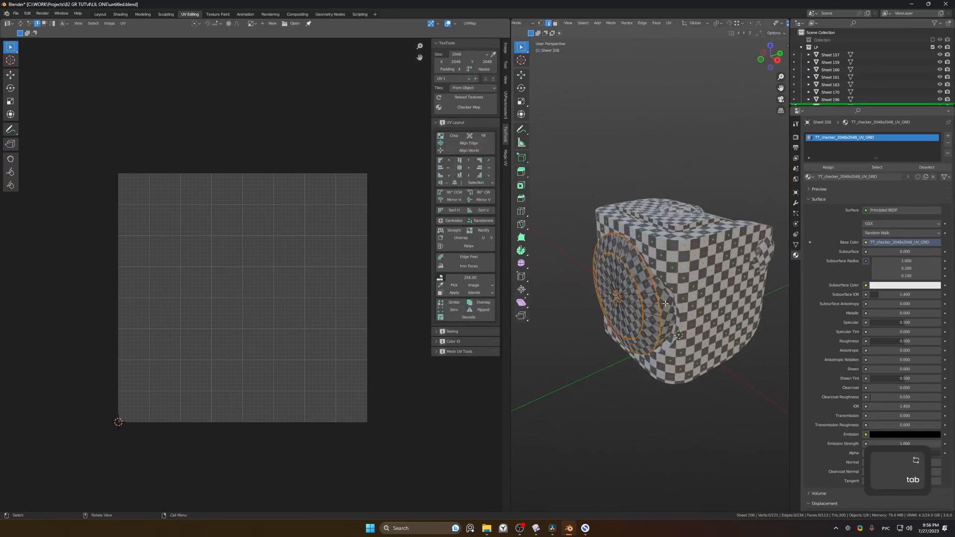
key("l")
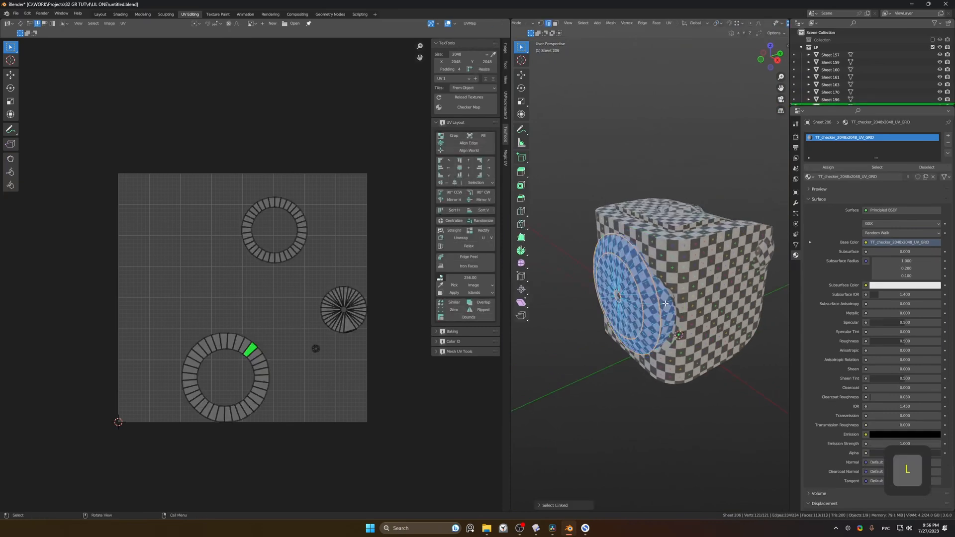
left_click(688, 168)
key("3")
key("l")
Step: Mark a seam on one edge crossing the dial's outer side band, on its underside
middle_click_drag(669, 310, 699, 266)
middle_click_drag(684, 323, 677, 291, "ctrl")
mouse_move(676, 291)
middle_mouse_down()
mouse_move(672, 297)
mouse_move(671, 285)
middle_mouse_up()
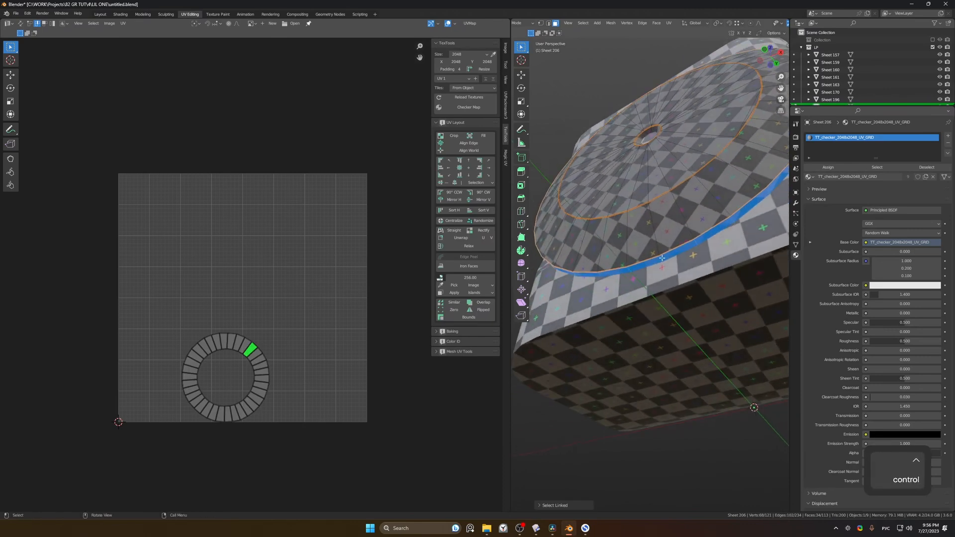
left_click(667, 264)
key("2")
left_click(660, 259)
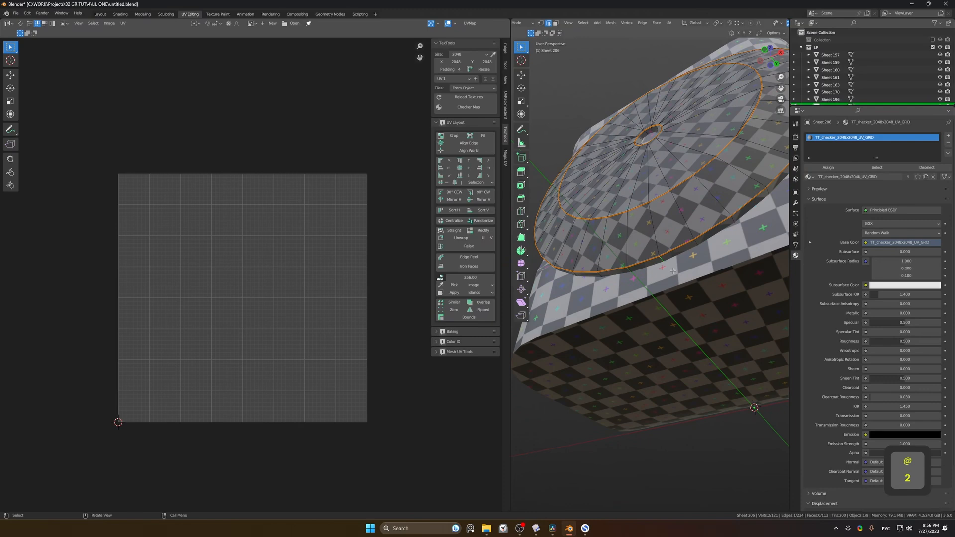
right_click(673, 271)
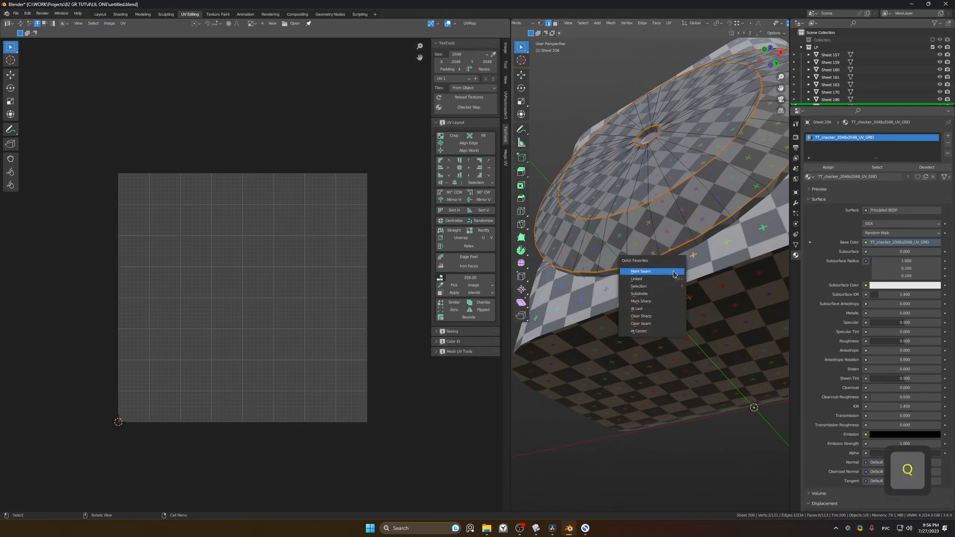
Step: Open the small round sheet at the dial's centre in Edit Mode and mark a seam on it
middle_click_drag(672, 155, 672, 209, "ctrl")
middle_click_drag(672, 209, 676, 255)
key("Tab")
left_click(655, 267)
scroll(676, 254, "up", 8)
key("Tab")
middle_click_drag(555, 288, 640, 274, "shift")
key("q")
left_click(646, 276)
middle_click_drag(669, 234, 689, 254, "ctrl")
Step: Unwrap the geometry of all the sheets again with the added seams and run Select Overlap on the UVs
key("Tab")
key("a")
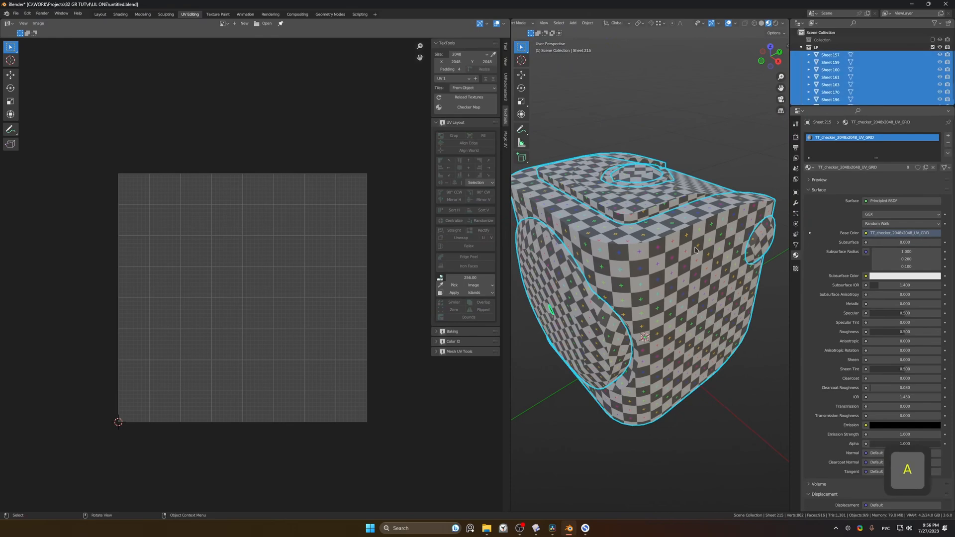
key("Tab")
key("a")
key("u")
left_click(696, 246)
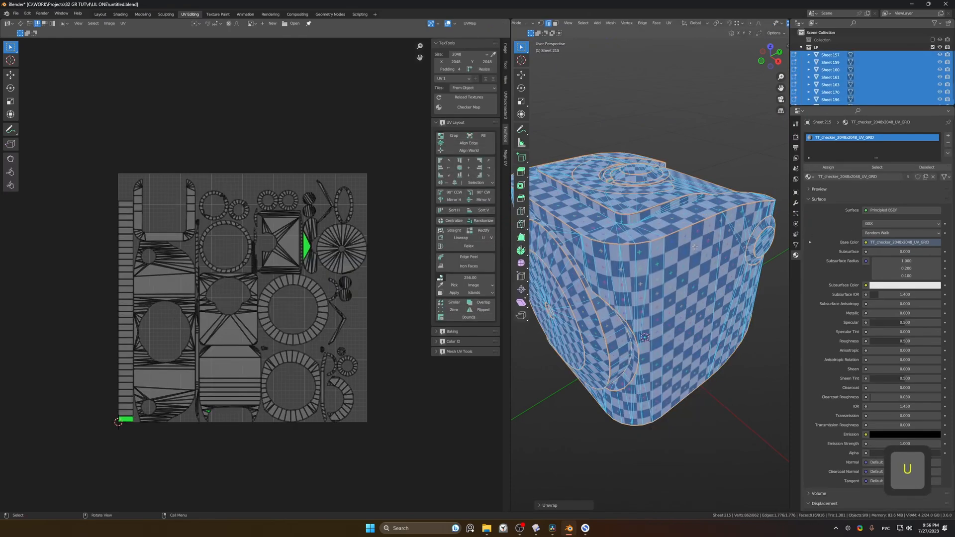
key("q")
left_click(364, 215)
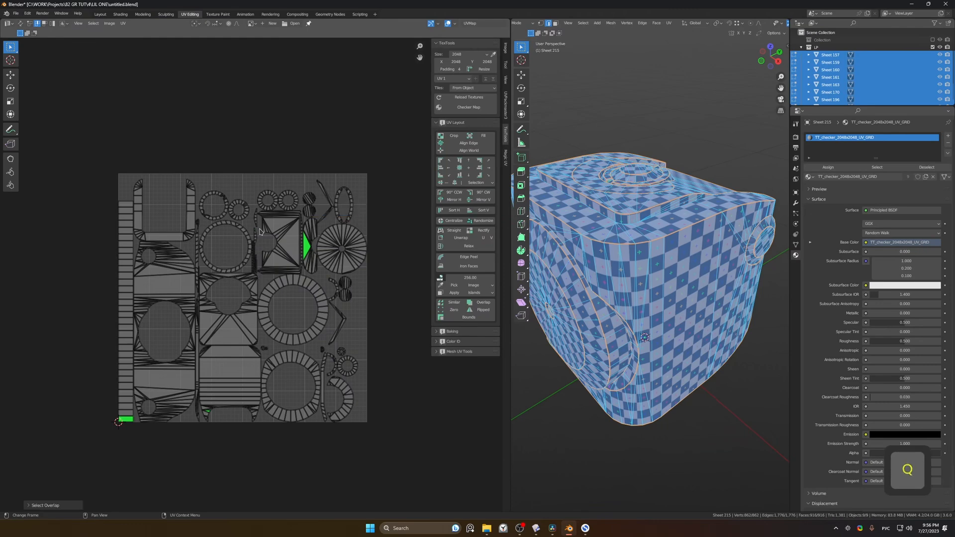
Step: Leave Edit Mode and examine the checker pattern along the sheet edges up close and around the model in a maximised viewport
key("Tab")
middle_click_drag(715, 128, 546, 212)
middle_click_drag(736, 181, 651, 219, "shift")
middle_click_drag(654, 226, 678, 164, "ctrl")
middle_click(687, 198, "alt")
middle_click_drag(554, 249, 877, 227, "shift")
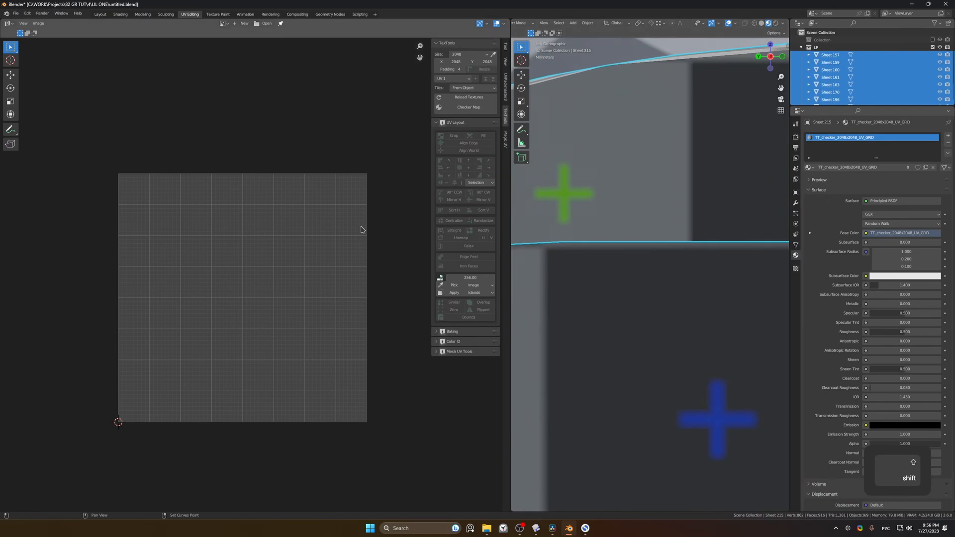
middle_click_drag(371, 229, 493, 235, "shift")
middle_click_drag(729, 244, 544, 247, "shift")
middle_click_drag(757, 248, 645, 320)
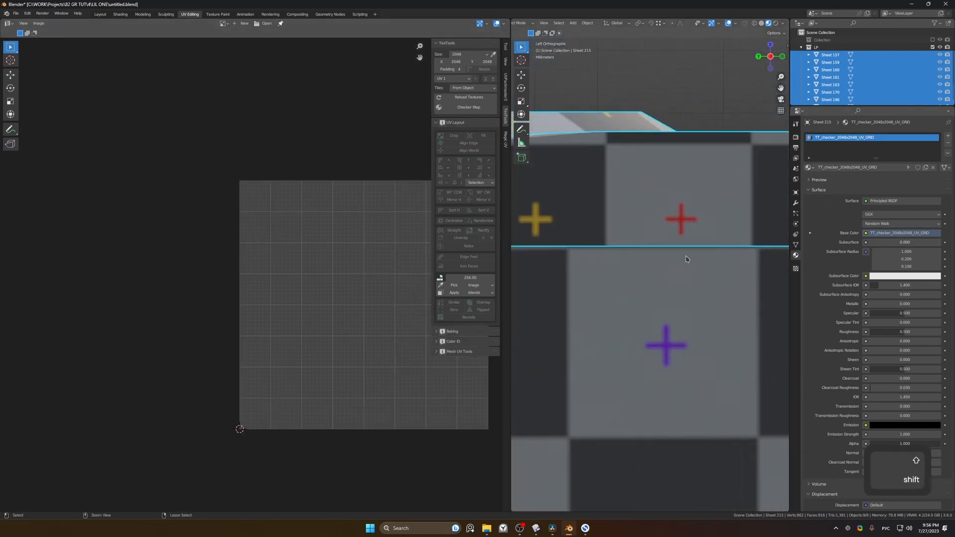
key("ctrl+space")
middle_click_drag(817, 241, 491, 279)
middle_click_drag(671, 283, 503, 298, "alt")
middle_click_drag(522, 219, 573, 341)
Step: Open the body sheet in Edit Mode, select the linked faces of its wrap-around side and restore the split UV layout
left_click(627, 260)
left_click(496, 308)
key("Tab")
middle_click_drag(620, 208, 563, 211)
key("3")
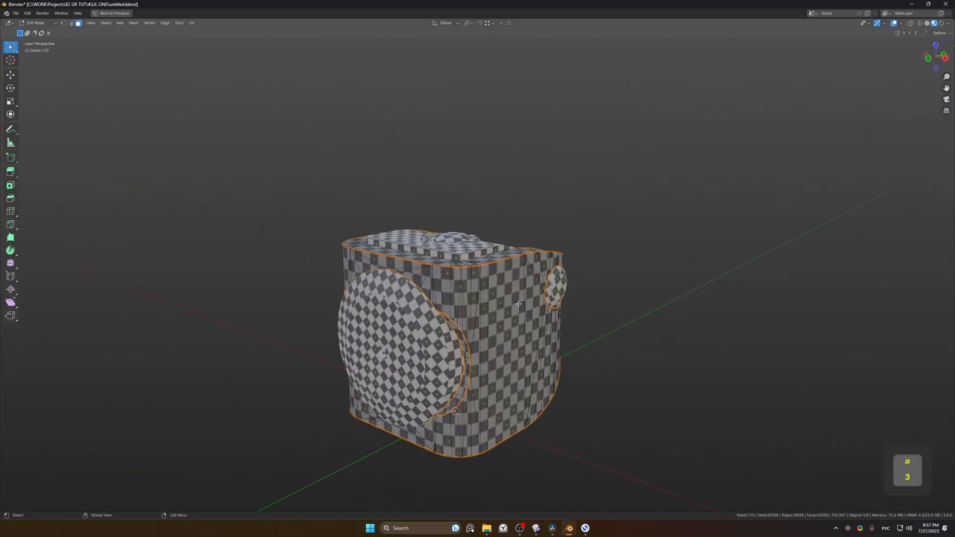
key("l")
key("ctrl+space")
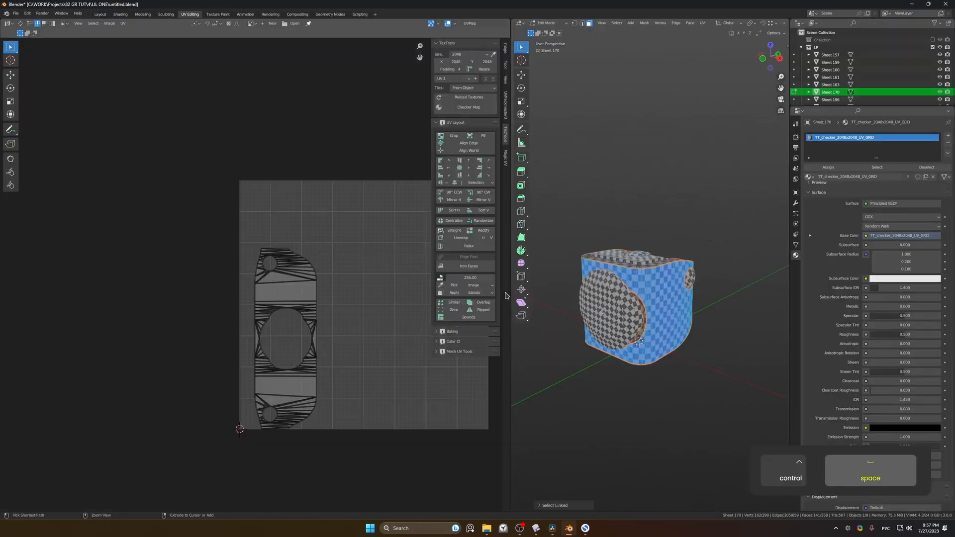
Step: Align the straight right side of the body's UV island into a vertical line and pin its vertices
middle_click_drag(360, 301, 296, 154, "shift")
scroll(242, 318, "up", 3)
left_click(291, 348, "ctrl")
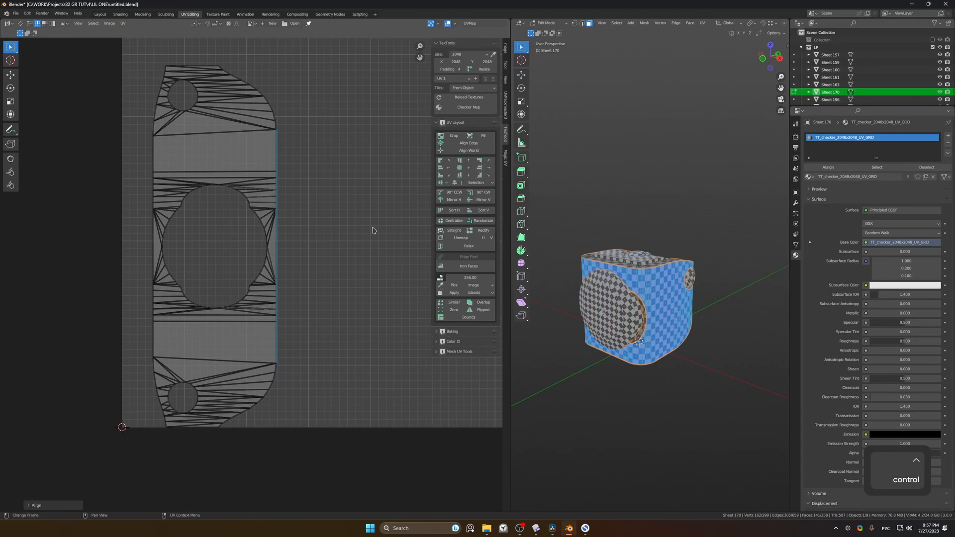
key("1")
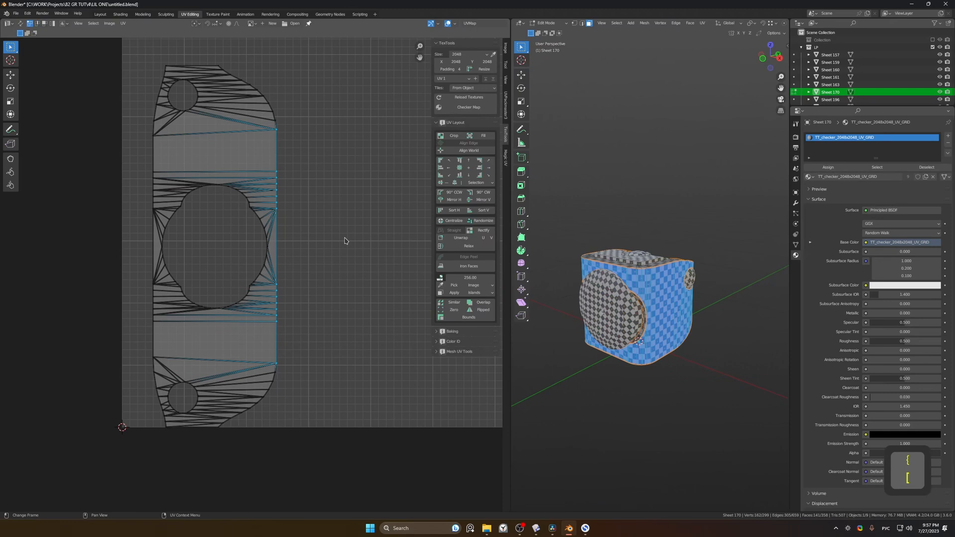
key("p")
Step: Align the straight left side of the body's UV island into a vertical line and pin its vertices
middle_click_drag(323, 215, 393, 224, "shift")
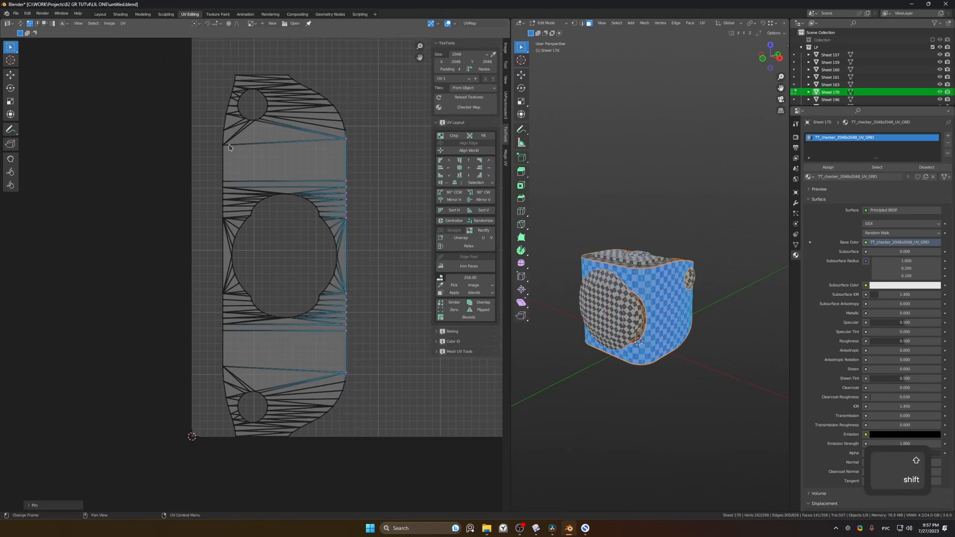
left_click(223, 145)
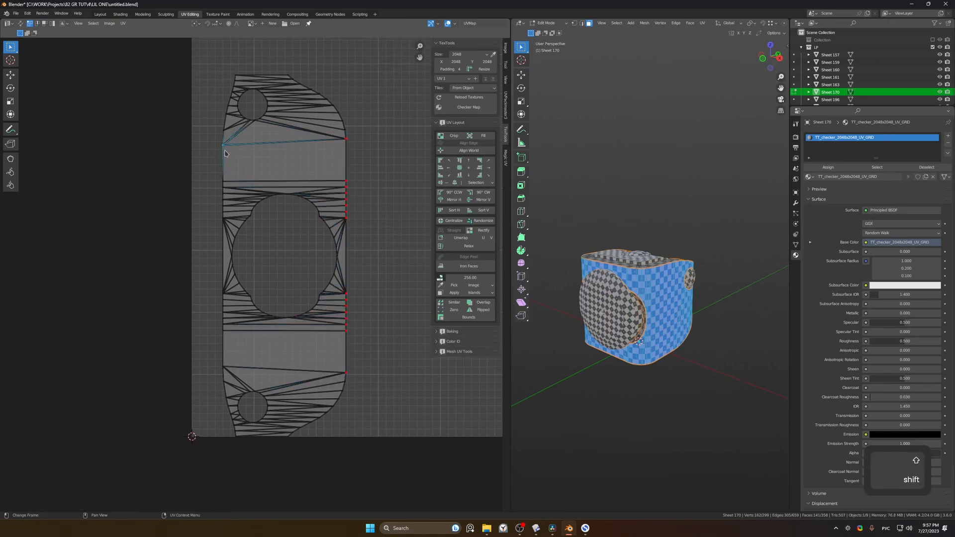
left_click(223, 367, "ctrl")
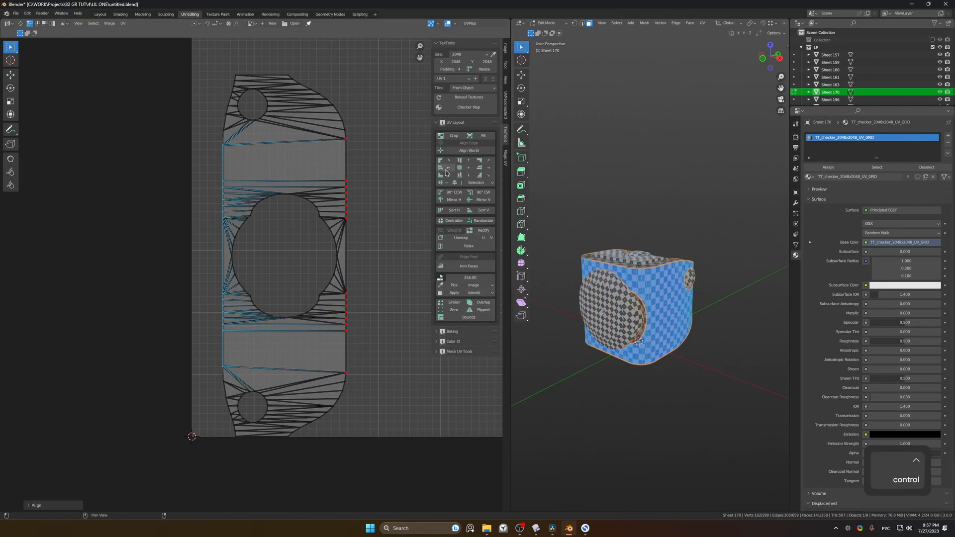
key("p")
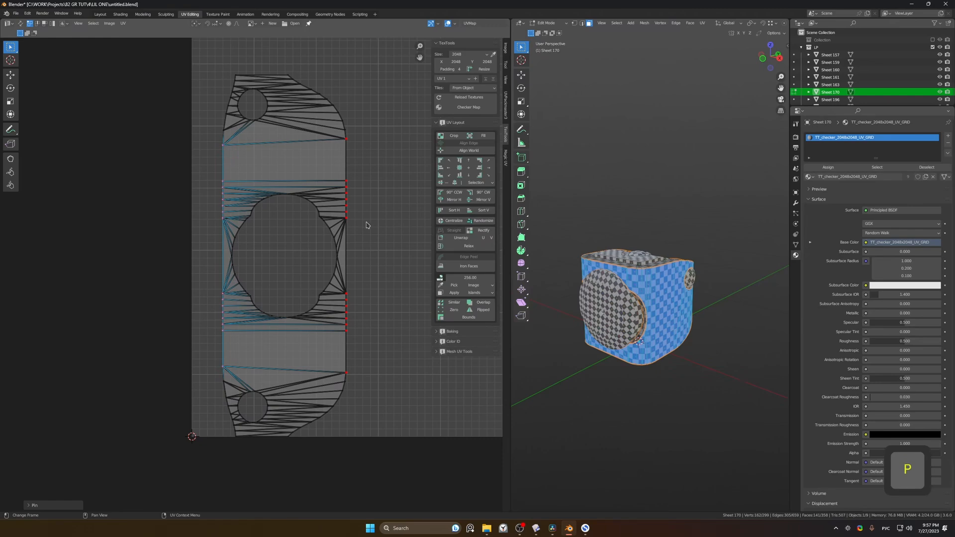
Step: Select all the sheets, open them together in Edit Mode and unwrap all their faces again
key("Tab")
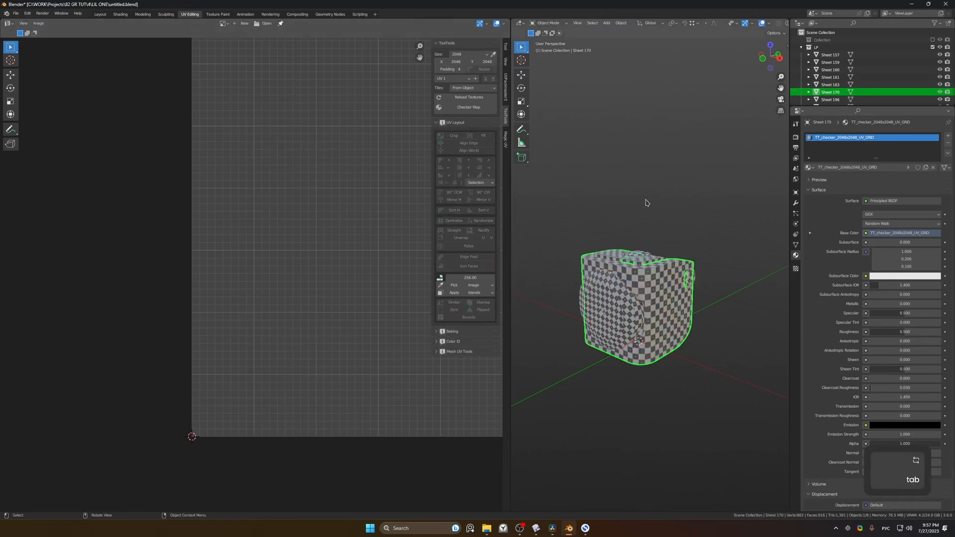
key("a")
key("Tab")
key("a")
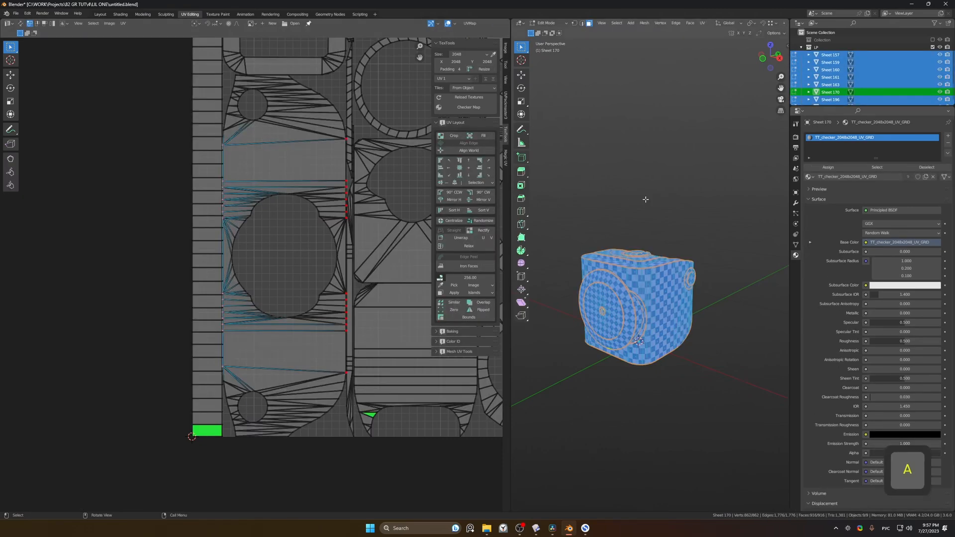
key("u")
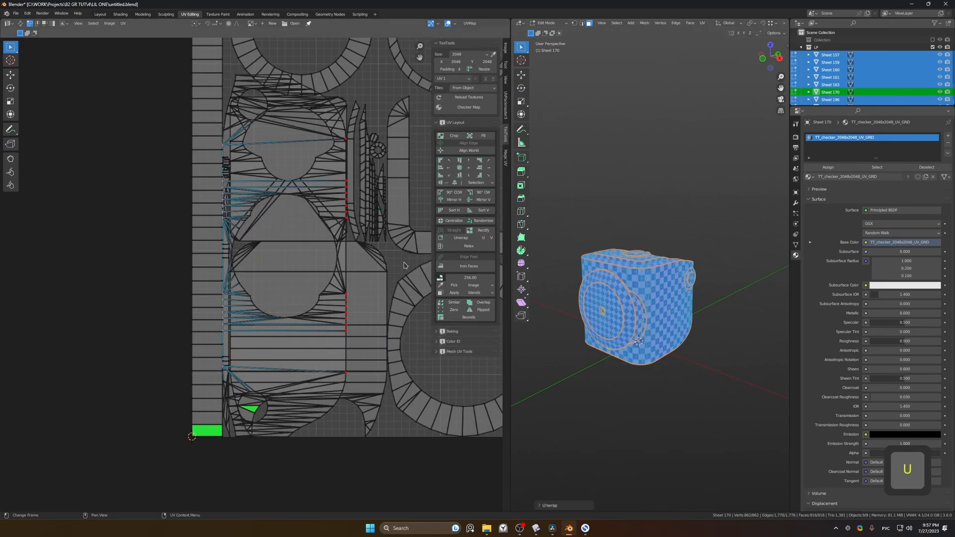
Step: Select all the UVs and clear their pins
middle_click_drag(405, 265, 344, 293, "shift")
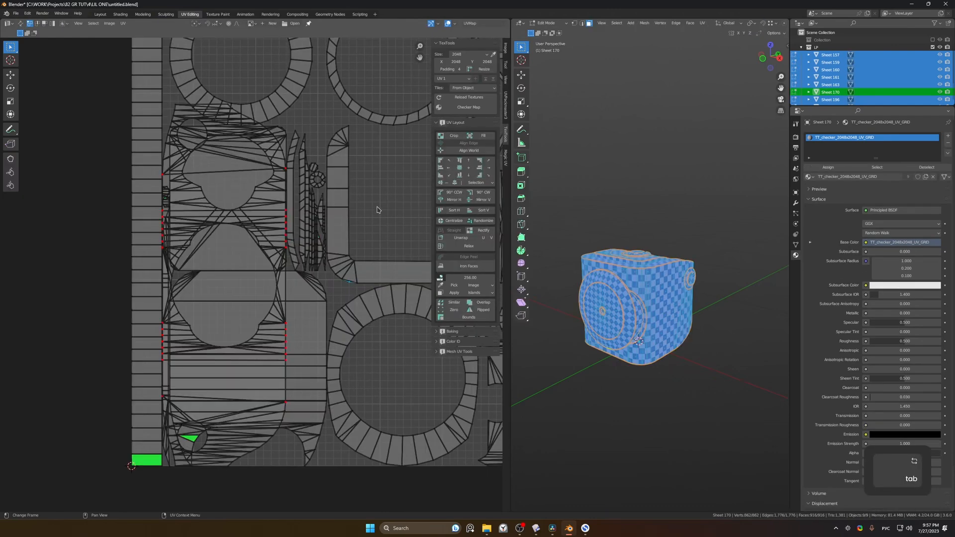
key("a")
key("alt+p")
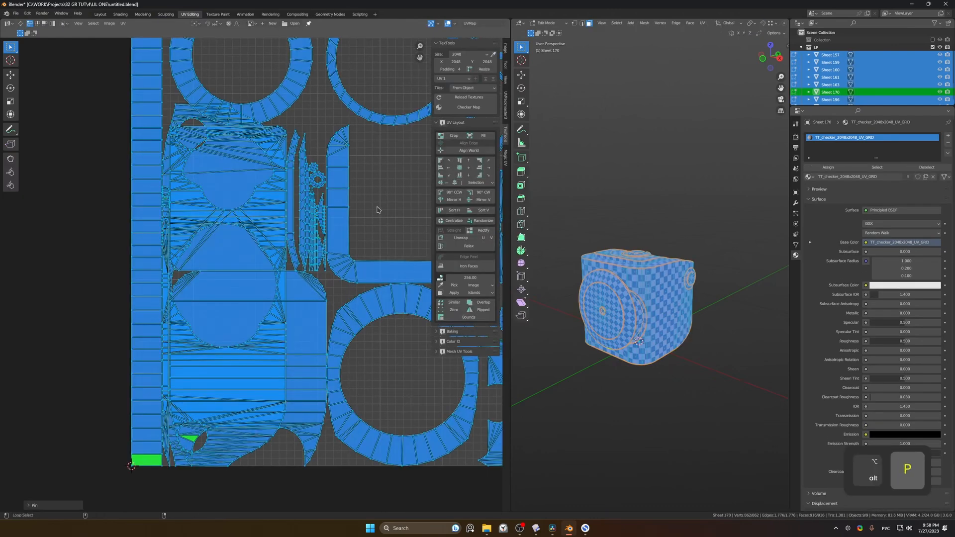
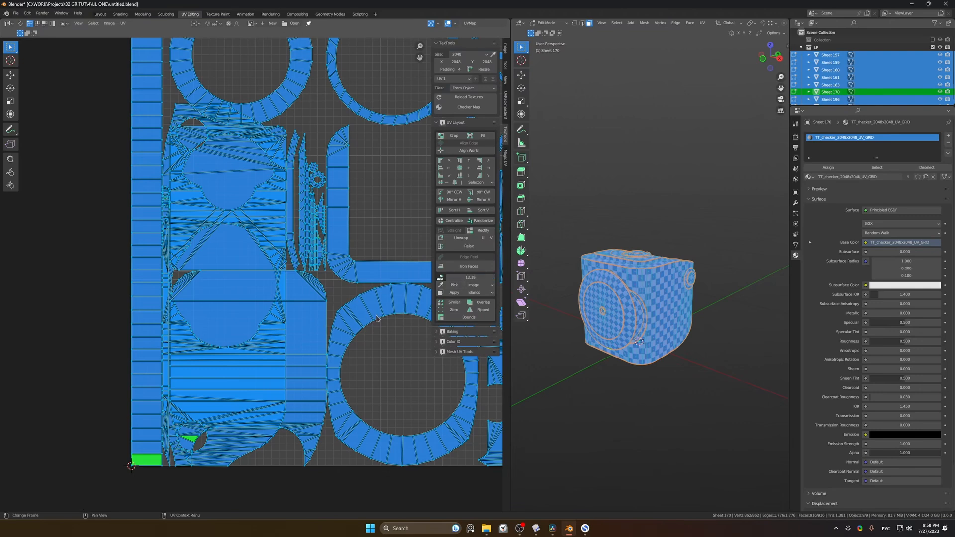
Step: Set the TexTools texel density to 10 and apply it to all the UV islands
key("shift")
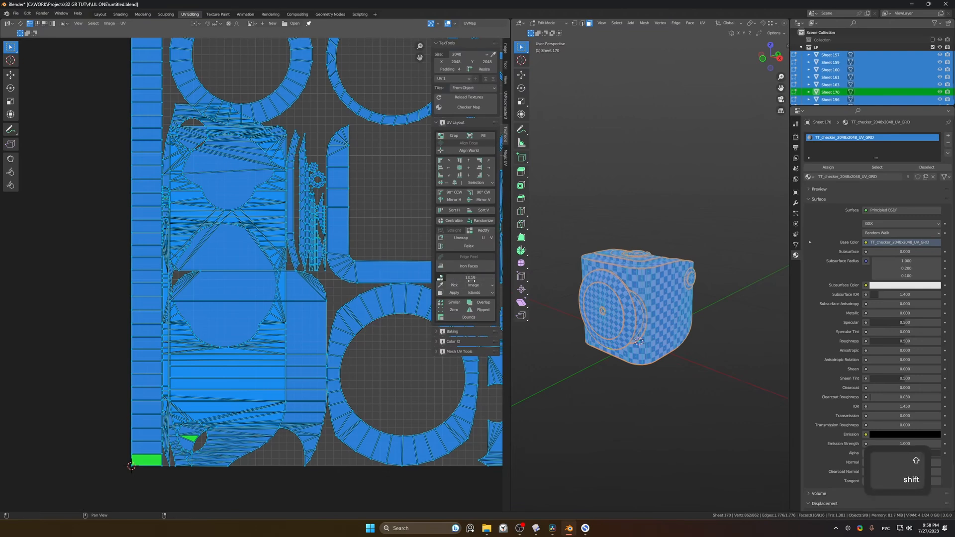
type("10")
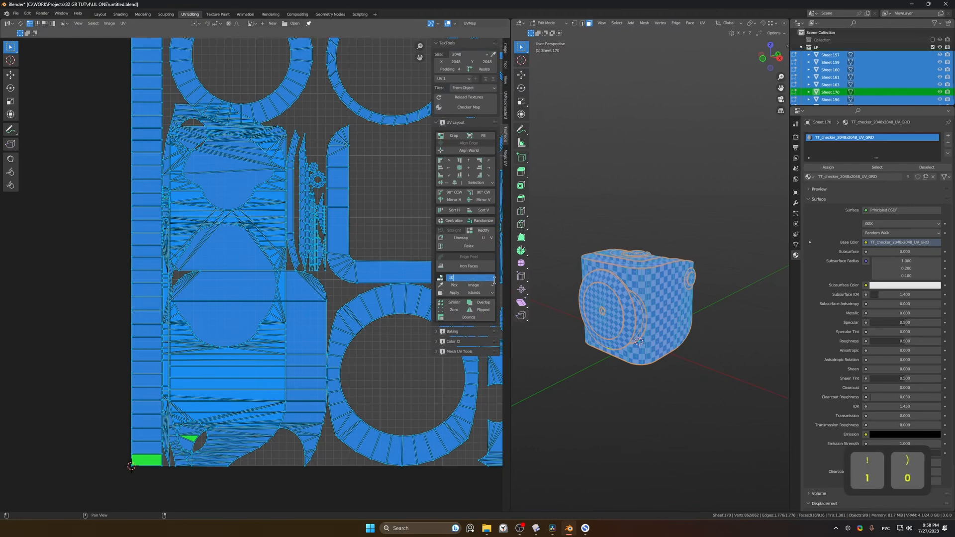
key("Return")
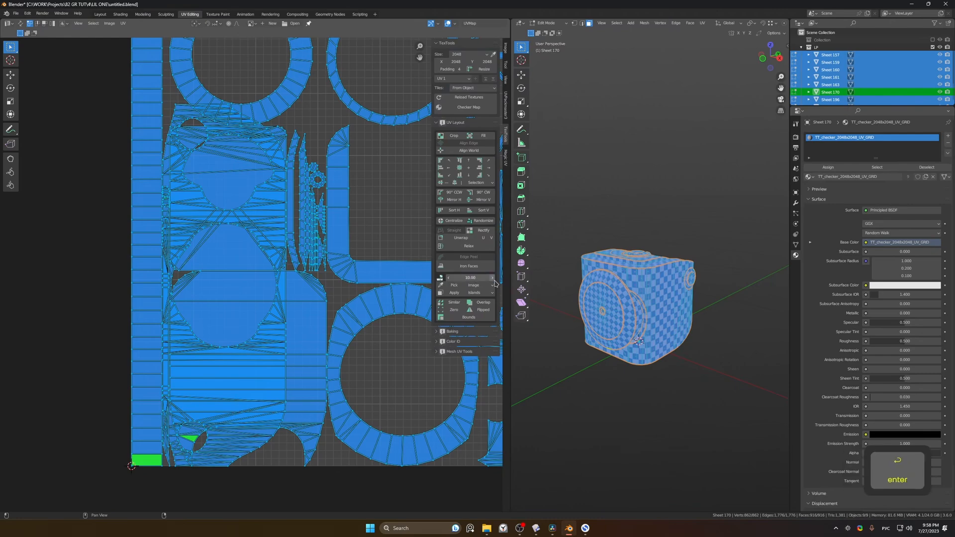
left_click(455, 292)
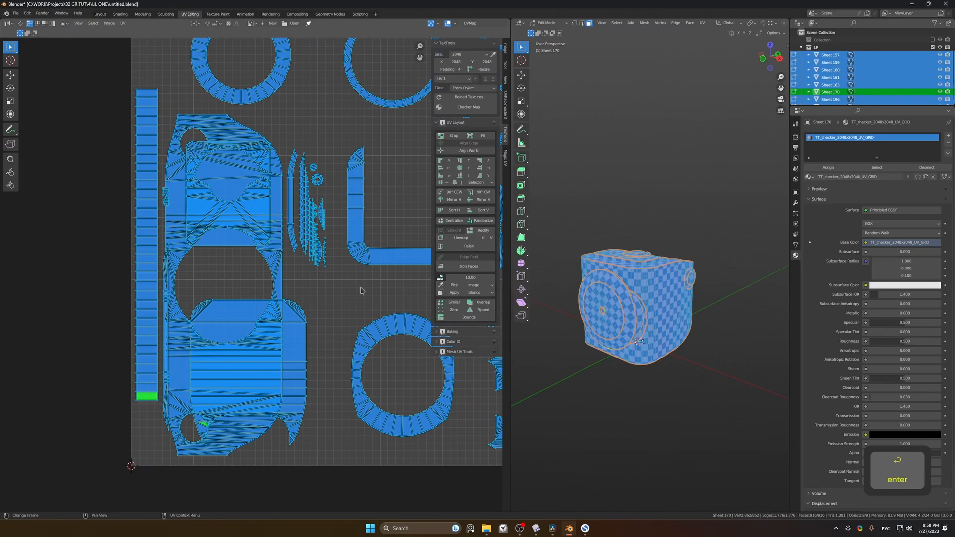
Step: Leave Edit Mode, select the round detail sheets around the model and isolate them in local view
key("Tab")
middle_click_drag(647, 279, 672, 280)
middle_click_drag(647, 343, 672, 243, "ctrl")
left_click(663, 305)
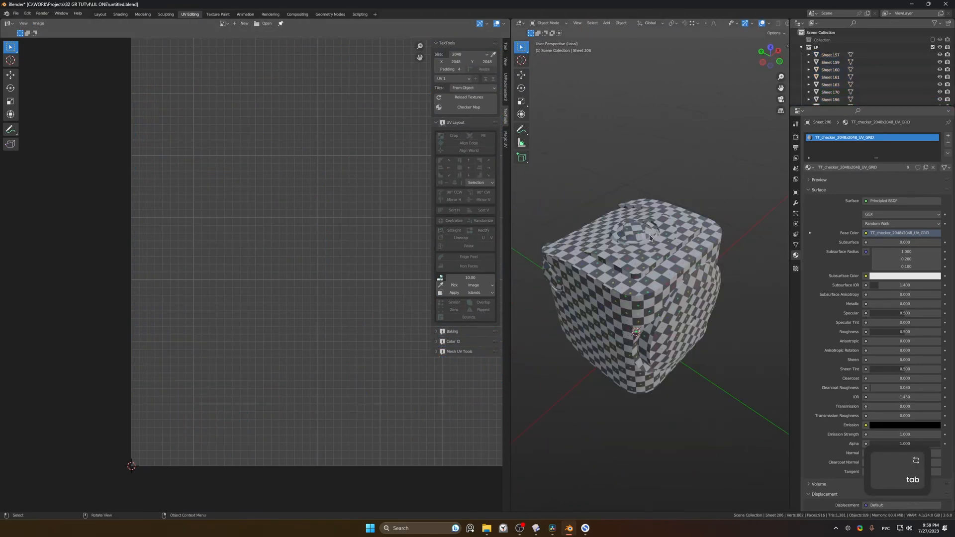
left_click(649, 240)
left_click(645, 234, "shift")
left_click(694, 304, "shift")
middle_click_drag(694, 305, 722, 286)
left_click(646, 294, "shift")
left_click(631, 323, "shift")
middle_click_drag(630, 323, 722, 301)
left_click(666, 284, "shift")
middle_click_drag(666, 284, 722, 295)
left_click(641, 332, "shift")
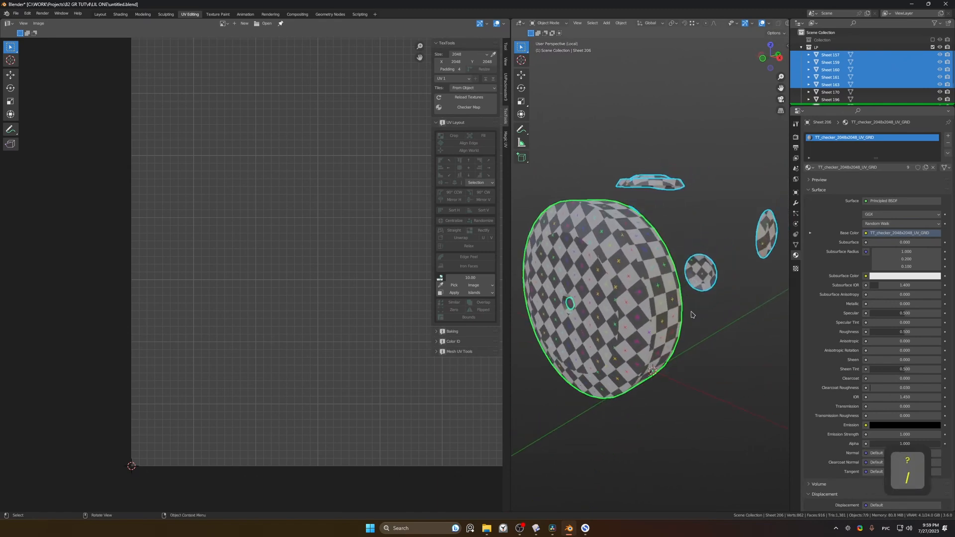
key("Tab")
left_click(696, 224)
key("Tab")
key("Tab")
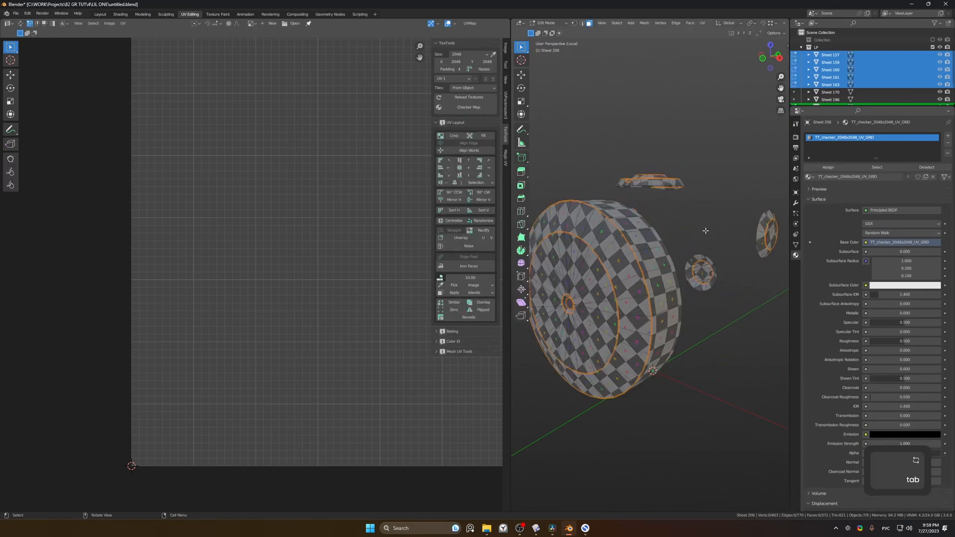
key("Tab")
key("a")
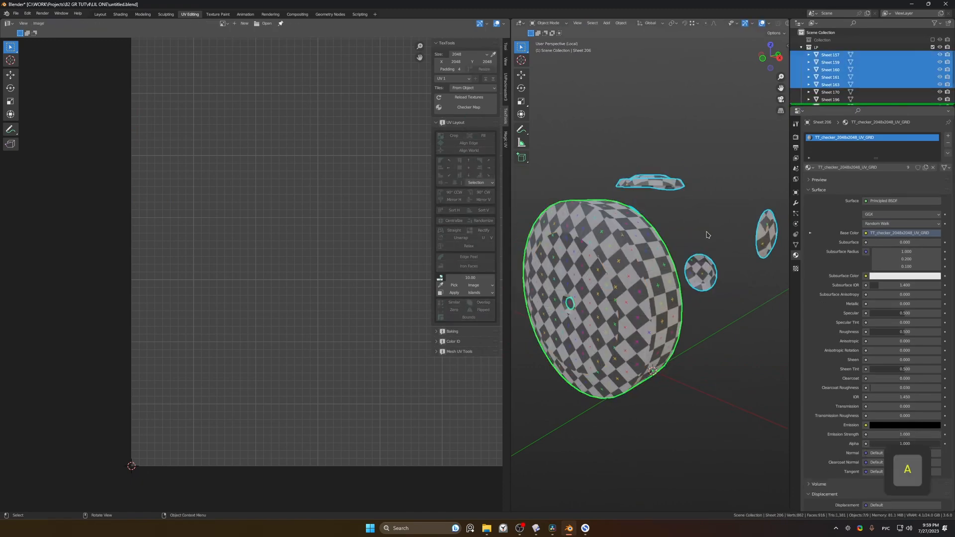
scroll(846, 89, "down", 3)
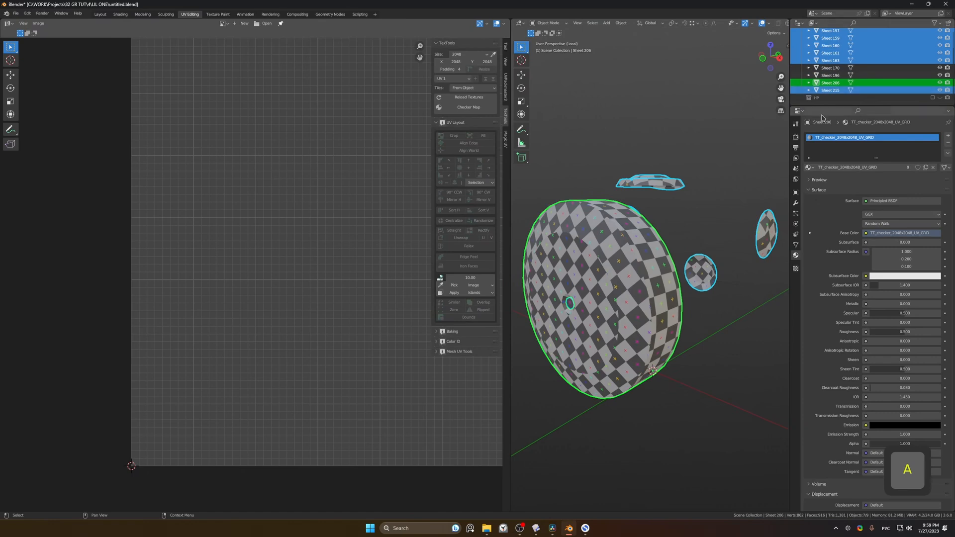
Step: Select all faces of the isolated sheets in Edit Mode, then deselect the large disc's flat outer ring and inner face
middle_click_drag(686, 180, 642, 253)
key("Tab")
key("a")
key("shift+l")
key("shift+l")
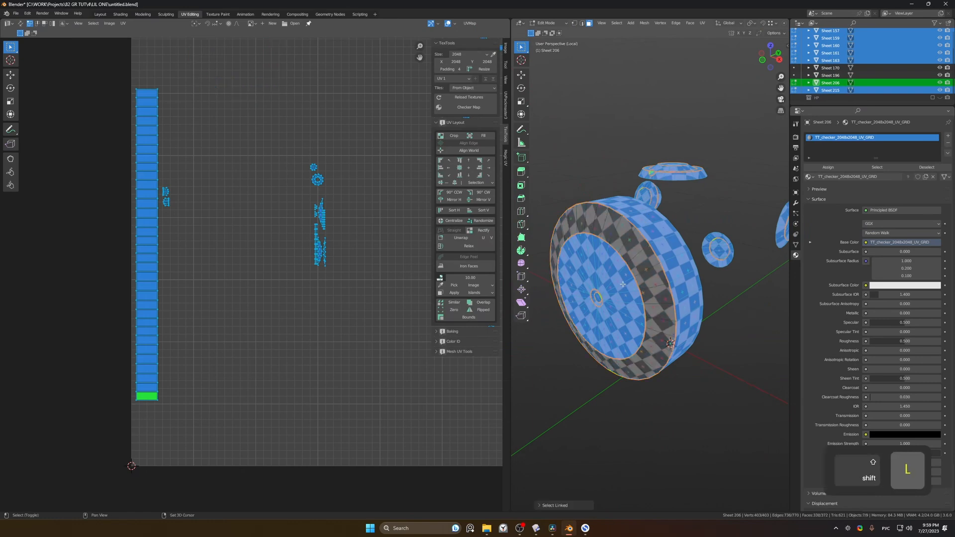
middle_click_drag(622, 284, 628, 269)
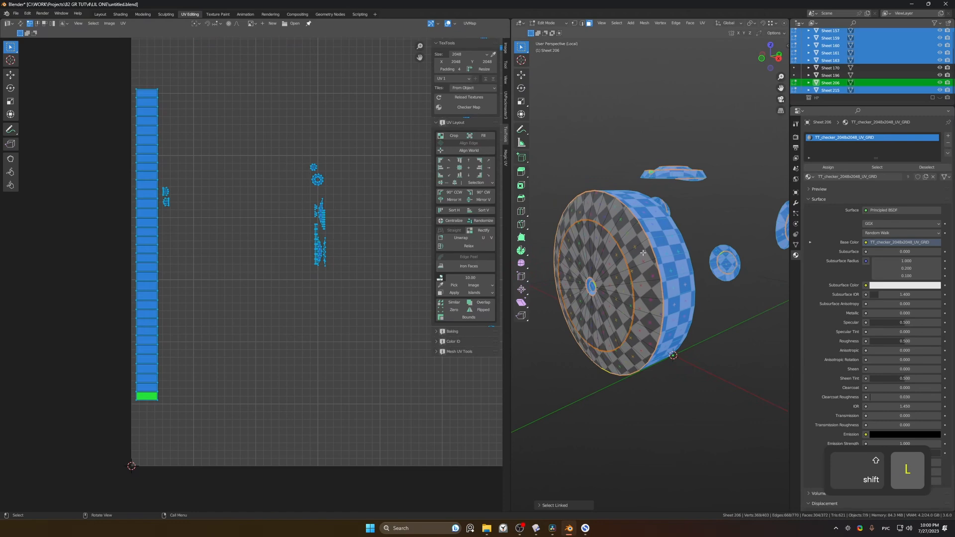
middle_click_drag(643, 253, 610, 271)
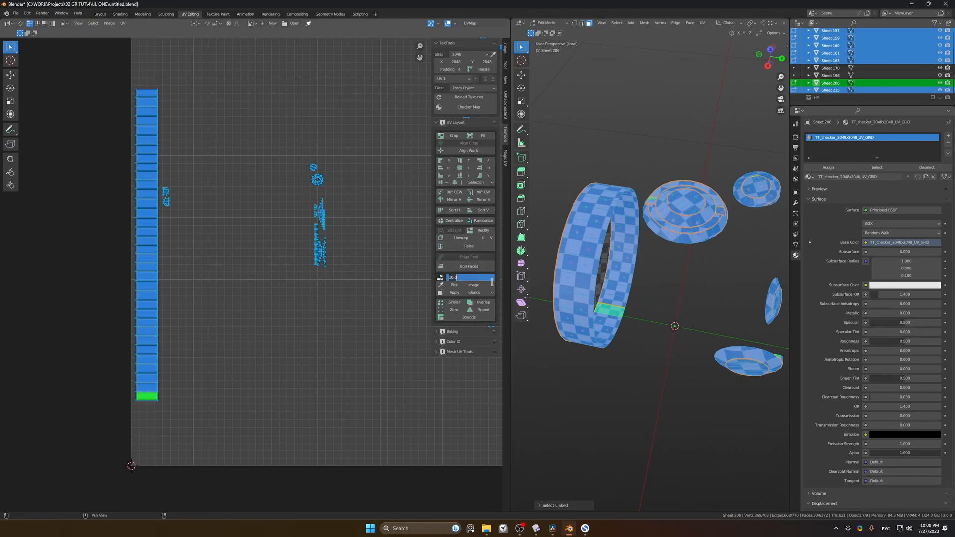
Step: Set the texel density to 20 and apply it to the selected detail islands
type("20")
key("Return")
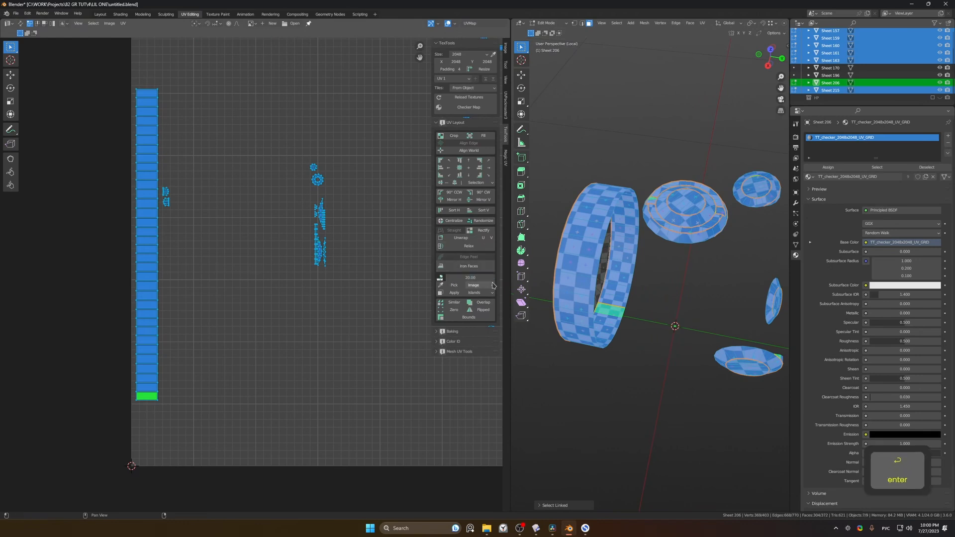
left_click(455, 295)
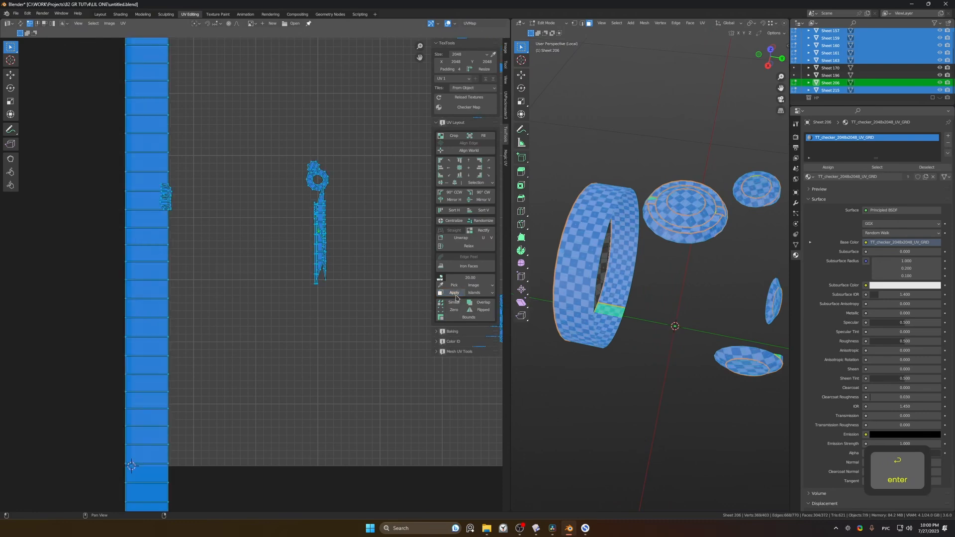
Step: Leave Edit Mode, exit local view and examine the checker density across the whole model
mouse_move(669, 279)
middle_mouse_down()
mouse_move(698, 215)
mouse_move(729, 197)
mouse_move(714, 242)
mouse_move(652, 260)
mouse_move(665, 274)
mouse_move(655, 270)
middle_mouse_up()
key("Tab")
left_click(694, 219)
key("Tab")
key("Tab")
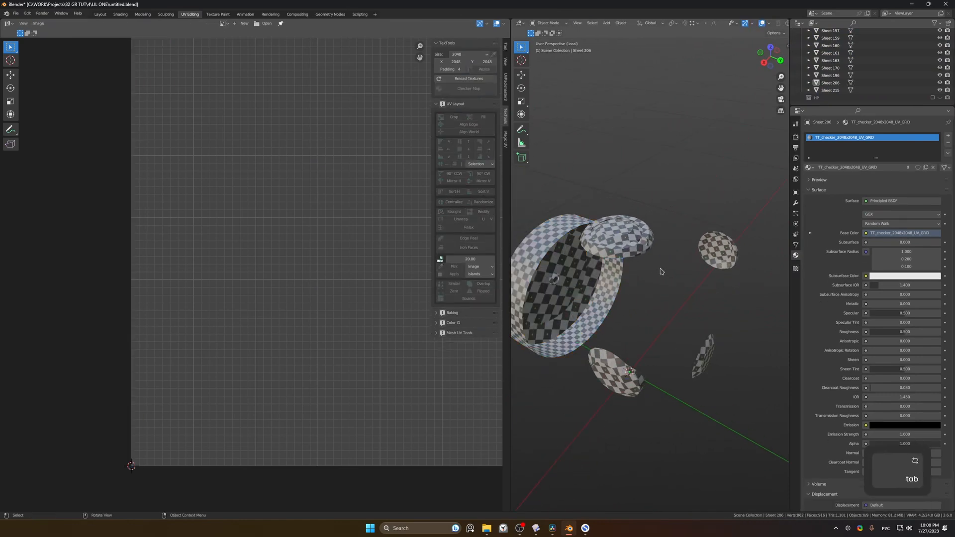
key("alt+h")
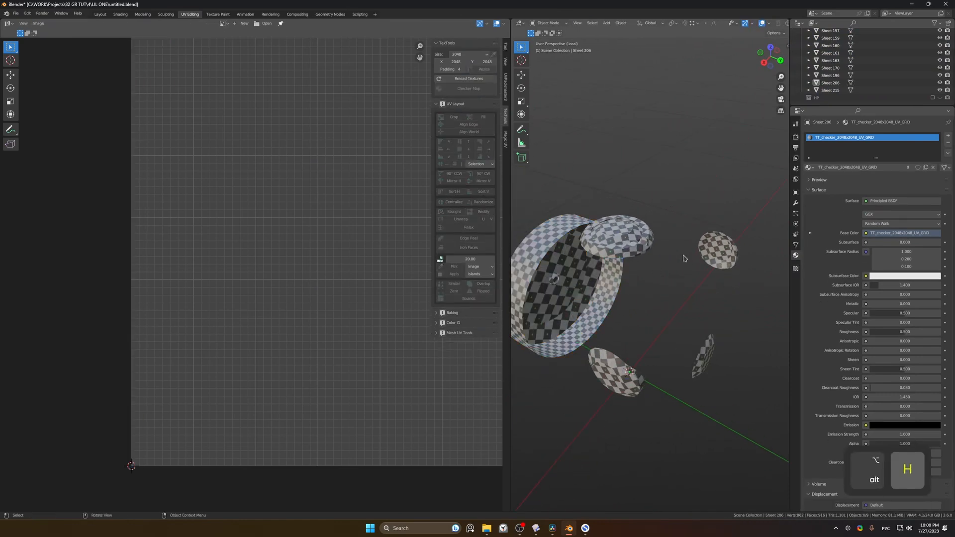
key("slash")
middle_click_drag(680, 248, 662, 271)
key("Tab")
key("Tab")
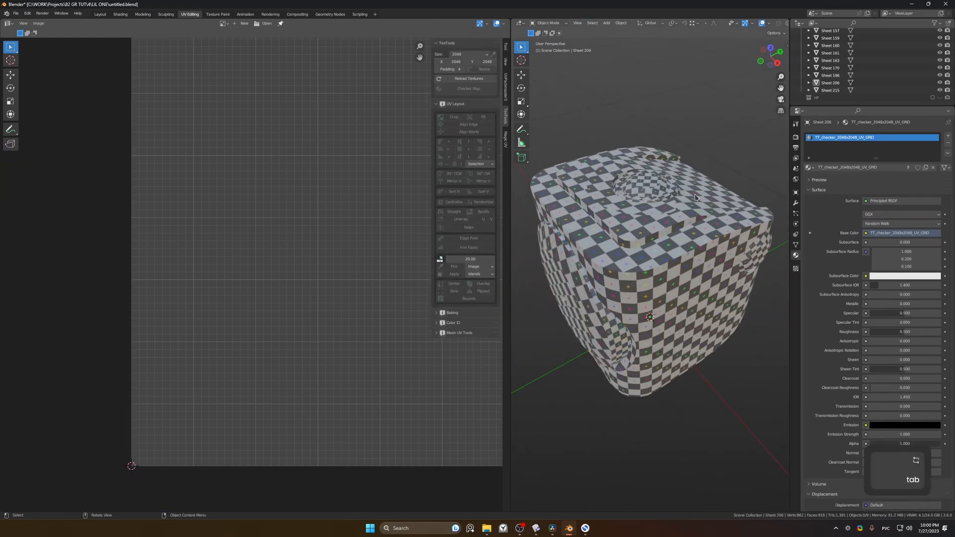
Step: In the Layout workspace, show the low-poly model in Material Preview without the Face Orientation overlay
left_click(100, 15)
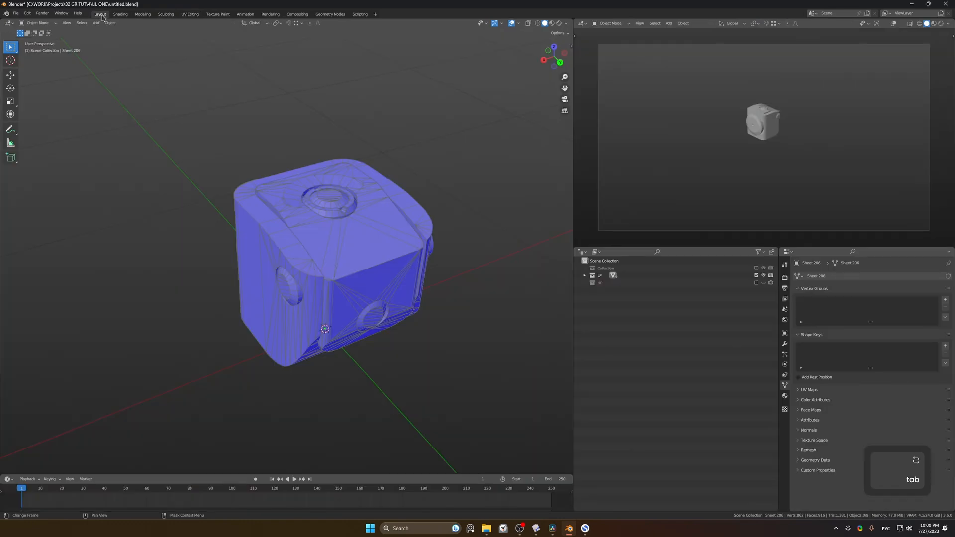
middle_click_drag(340, 140, 371, 159)
middle_click_drag(388, 201, 401, 174, "ctrl")
left_click(552, 23)
middle_click_drag(465, 72, 438, 76, "shift")
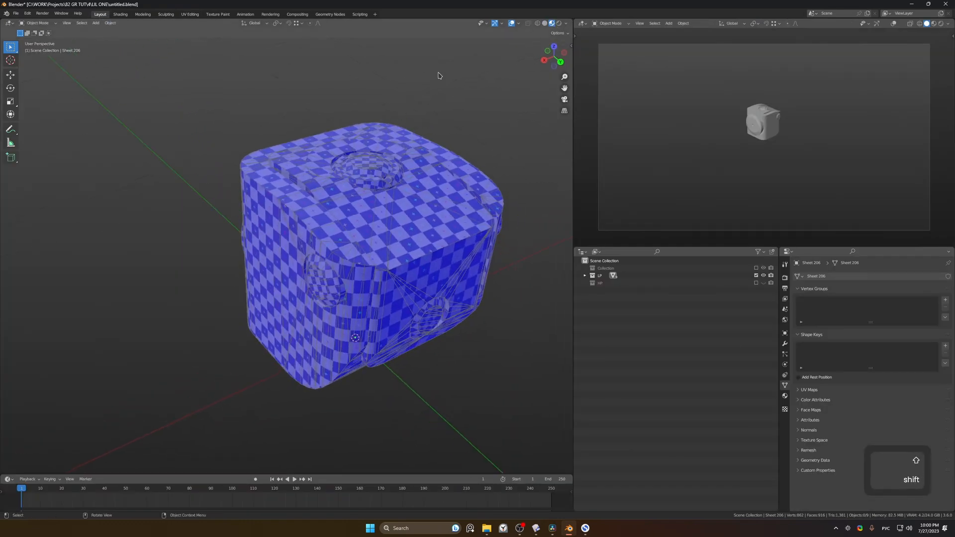
left_click(518, 23)
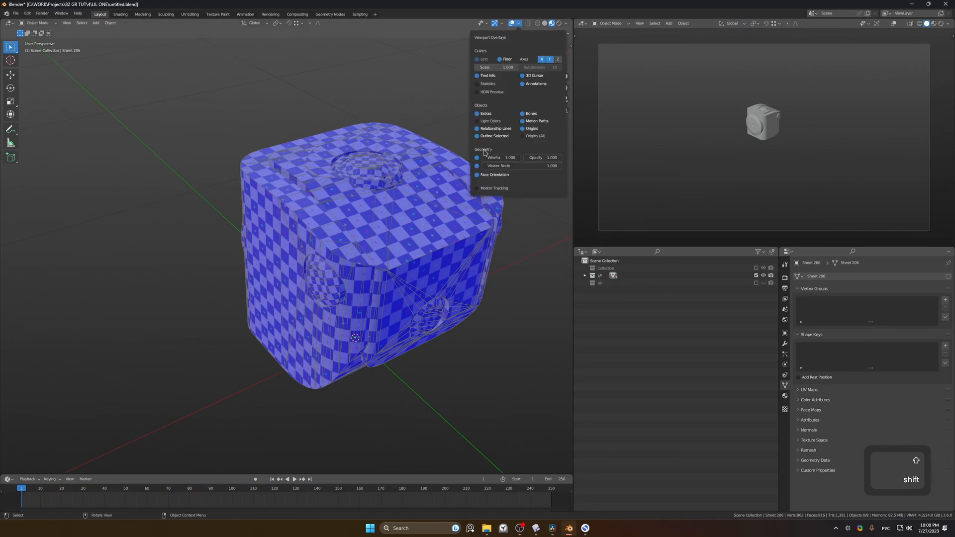
left_click(478, 175)
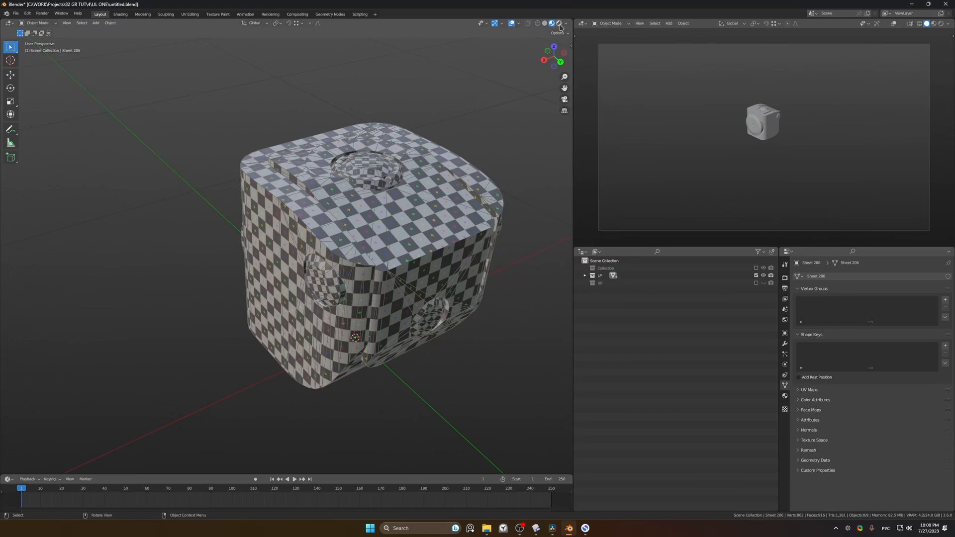
Step: Exclude the LP collection, enable the HP collection in its place and turn off the wireframe overlay
left_click(756, 275)
left_click(756, 283)
middle_click_drag(448, 199, 488, 199)
left_click(518, 23)
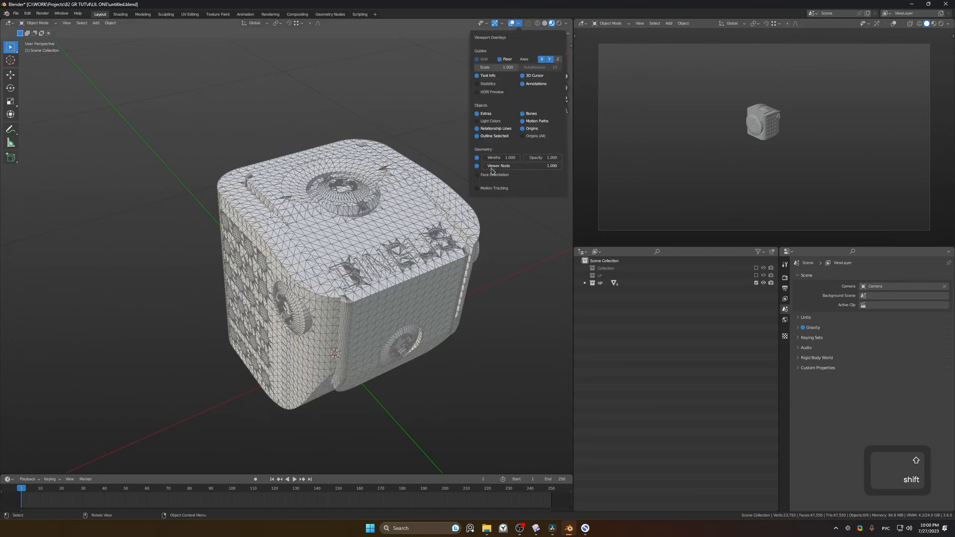
left_click(477, 158)
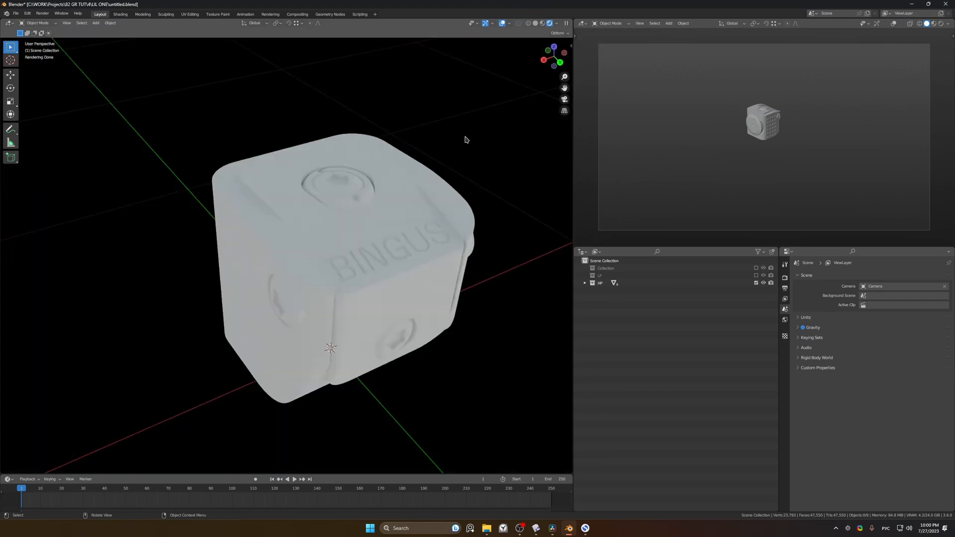
Step: Show the Zen BBQ bevel settings and apply the 3.5 mm bevel radius to the BINGUS plate
middle_click_drag(465, 140, 514, 112)
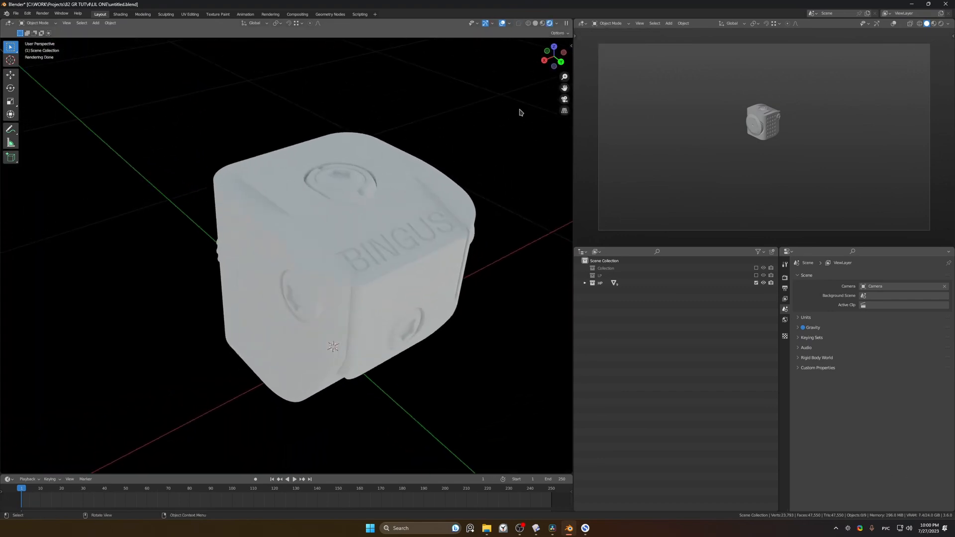
key("n")
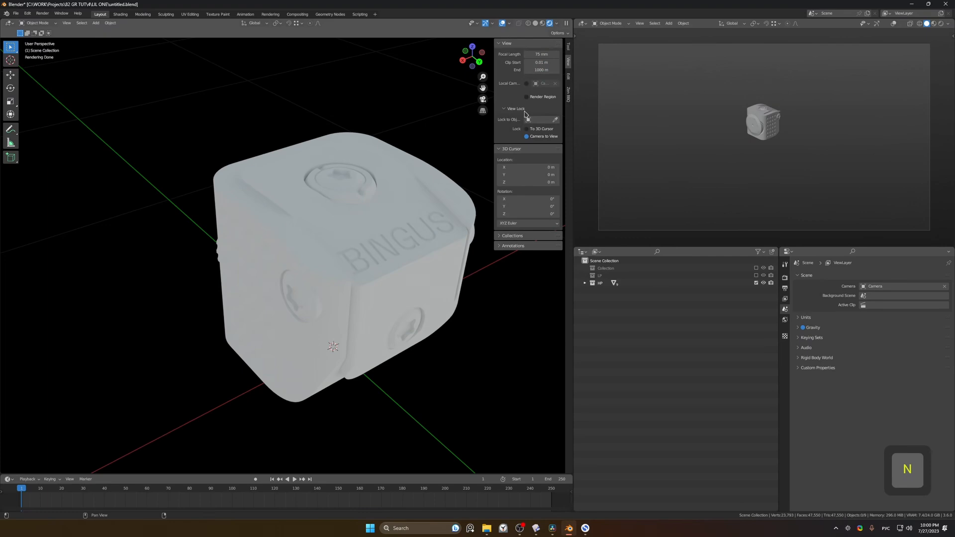
left_click(568, 94)
left_click(412, 199)
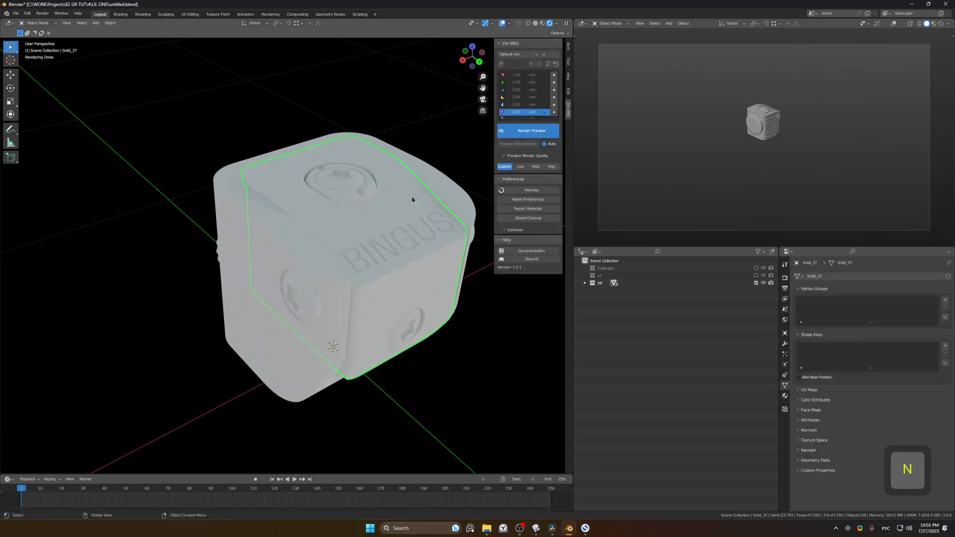
left_click(554, 112)
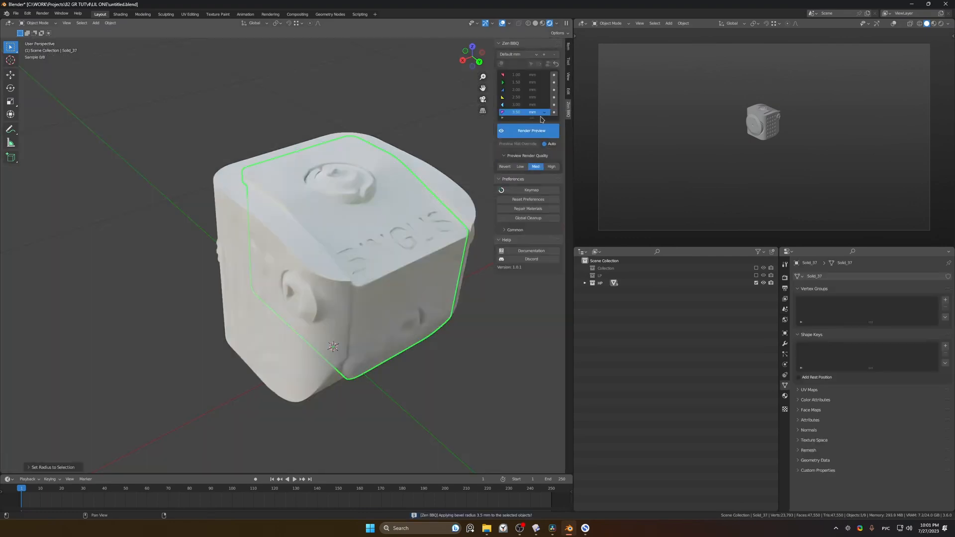
Step: Select all parts of the high-poly model and apply the 3.5 mm bevel radius to them
key("a")
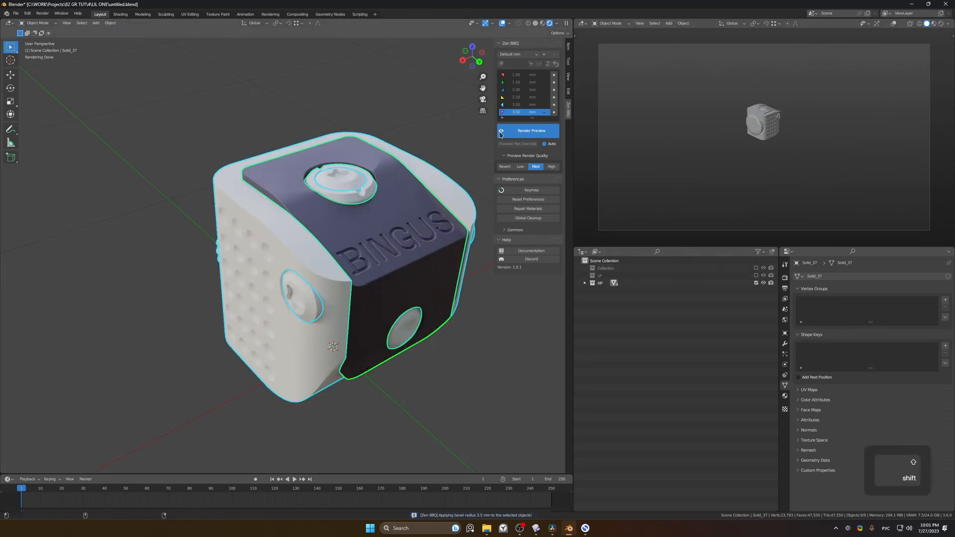
middle_click_drag(446, 120, 414, 133, "shift")
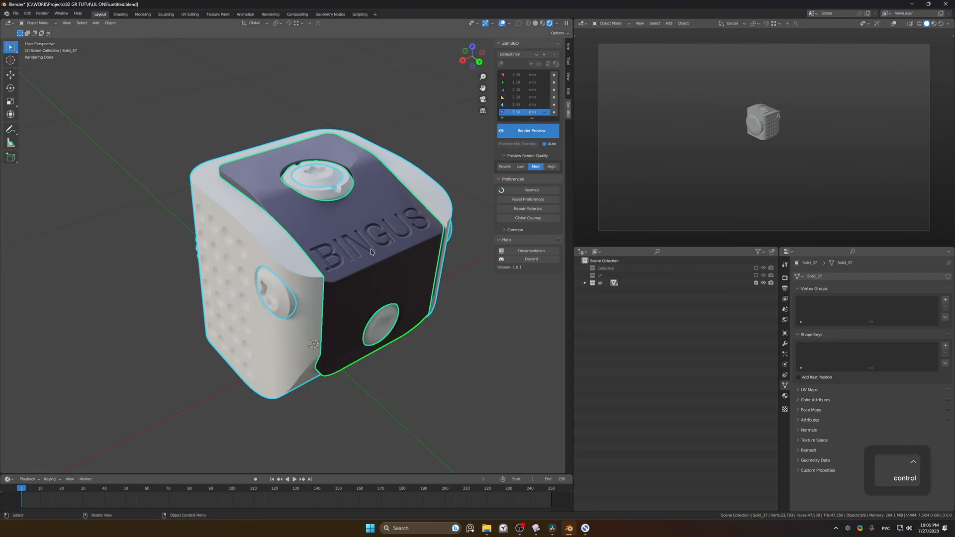
middle_click(357, 263, "alt")
middle_click_drag(316, 256, 400, 163)
key("a")
left_click(354, 100)
middle_click_drag(354, 100, 379, 145, "ctrl")
key("a")
left_click(553, 112)
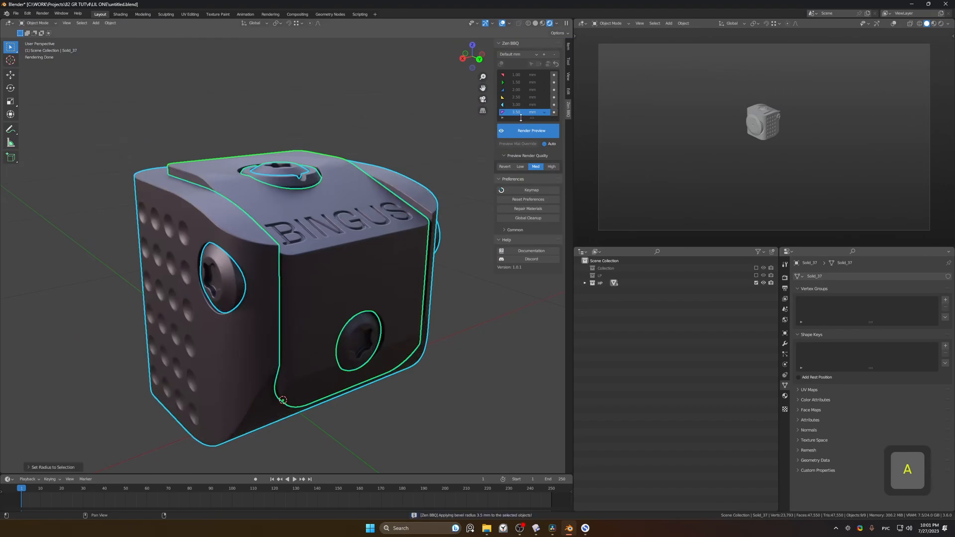
Step: Set the 3.5 mm bevel preset to 8 mm and the 1 mm preset to 2 mm
middle_click_drag(371, 147, 341, 226)
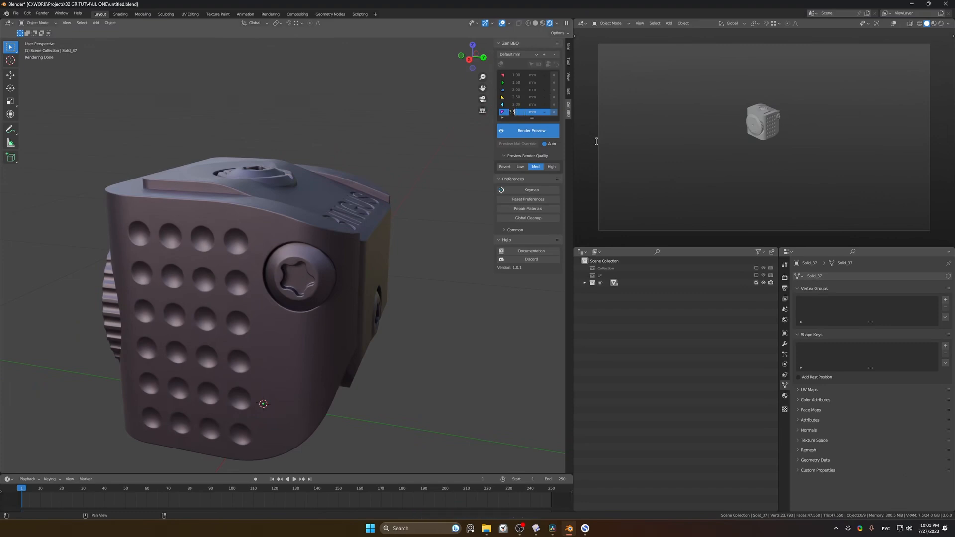
type("8")
key("Return")
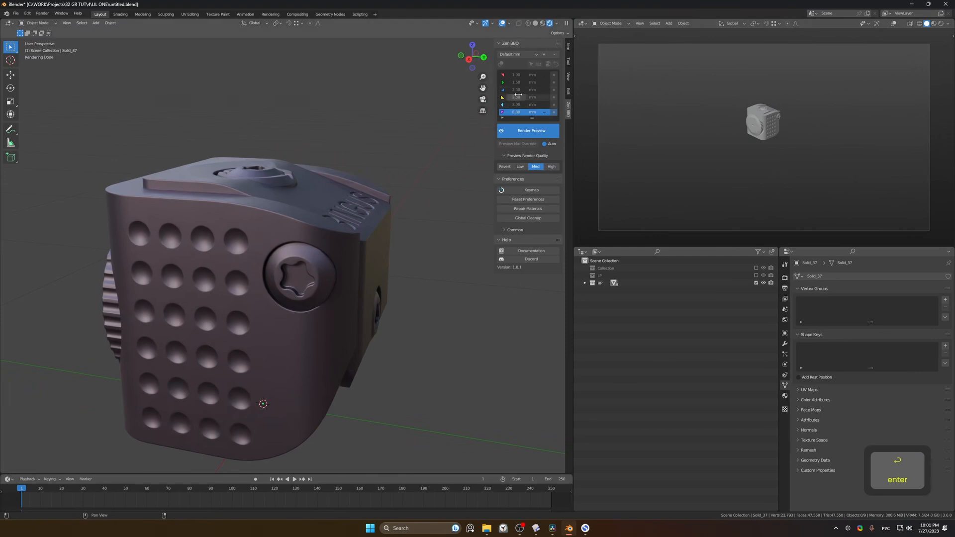
left_click(515, 75)
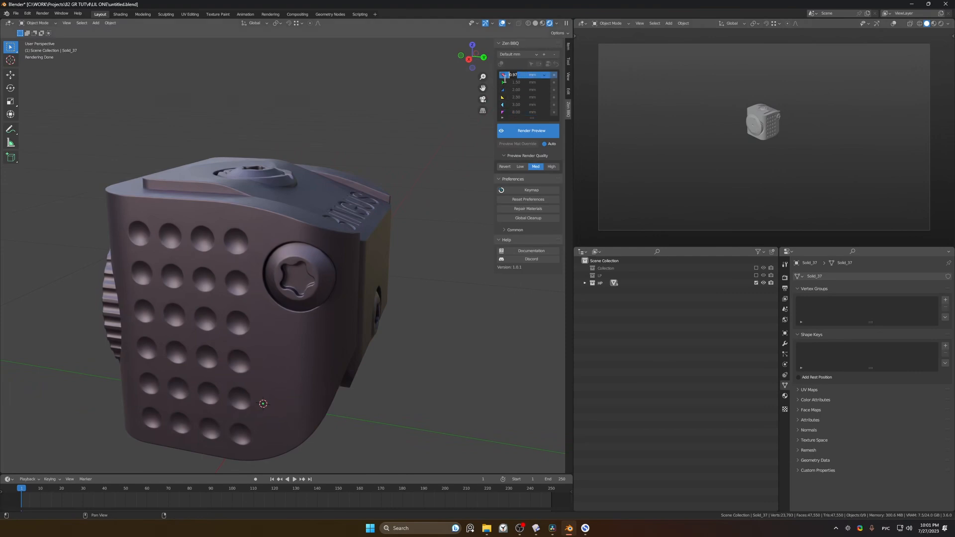
type("2")
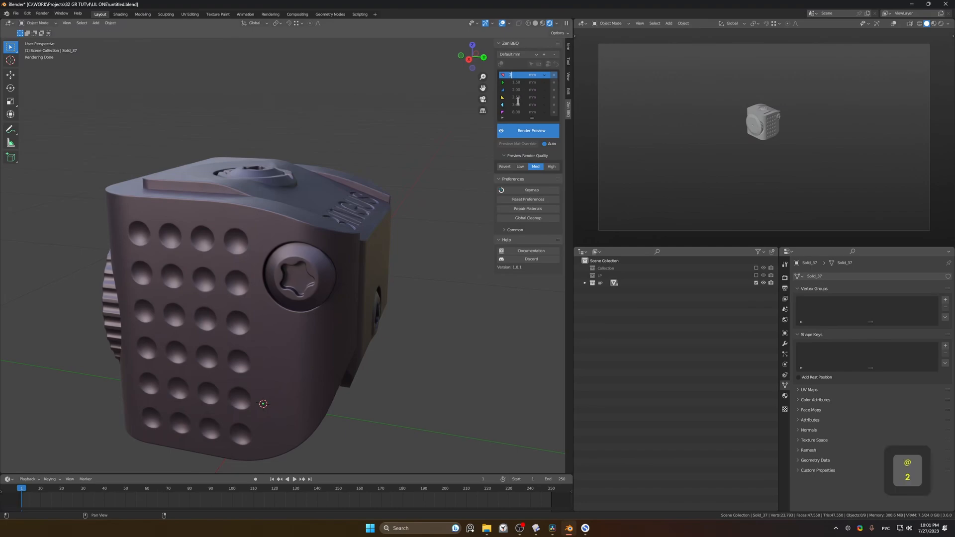
Step: Apply the 8 mm bevel radius to all parts of the model and clear the selection
type("a")
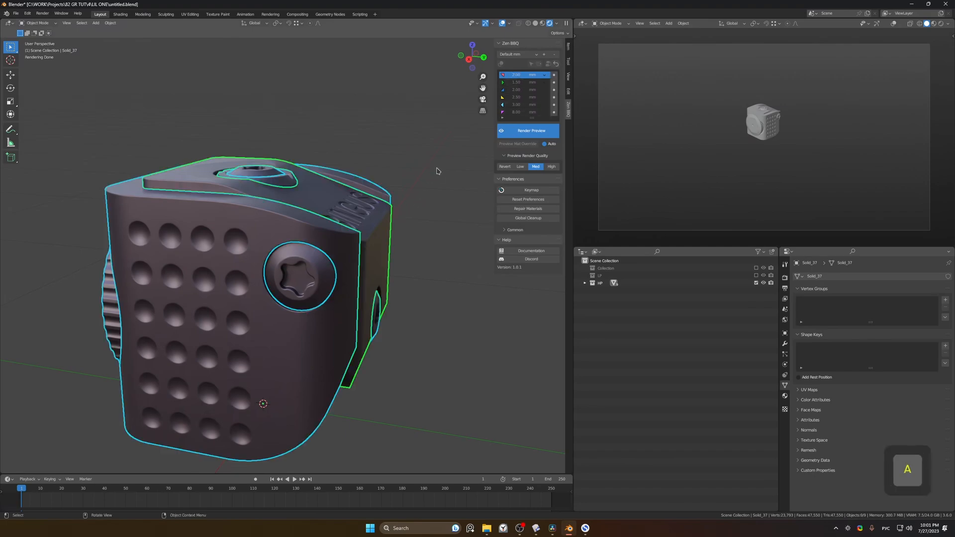
left_click(554, 112)
key("alt+a")
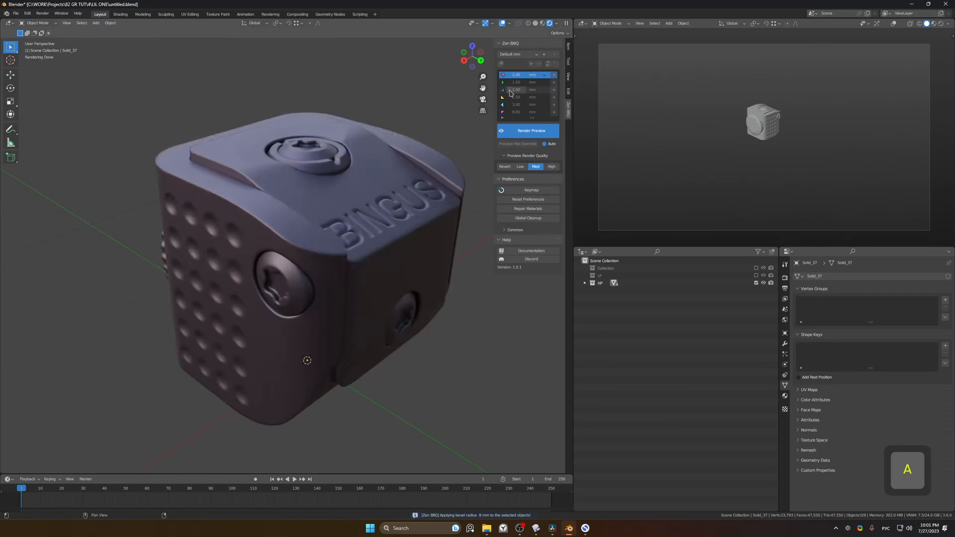
Step: Set the cyan bevel preset to 6 mm and the yellow one to 4 mm, then make the blue preset active
left_click(535, 105)
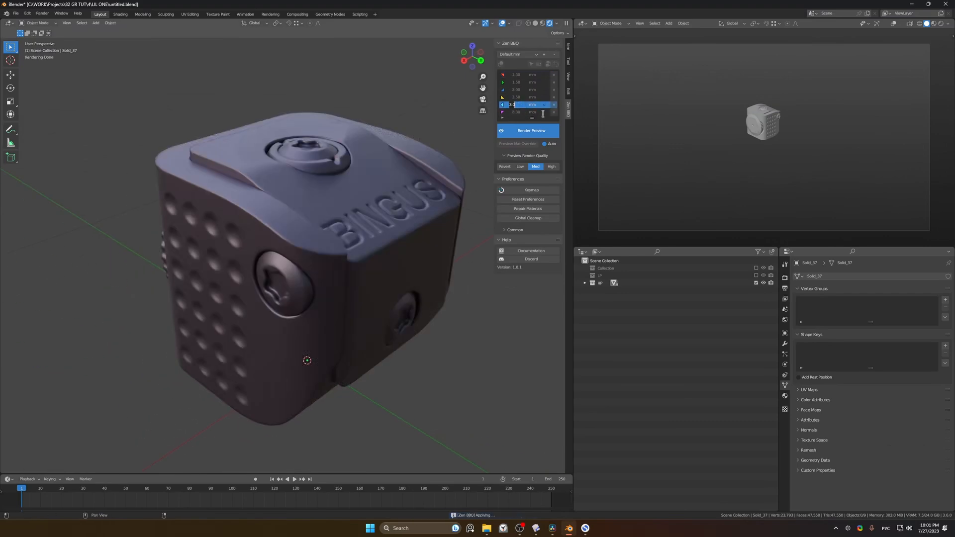
left_click(517, 97)
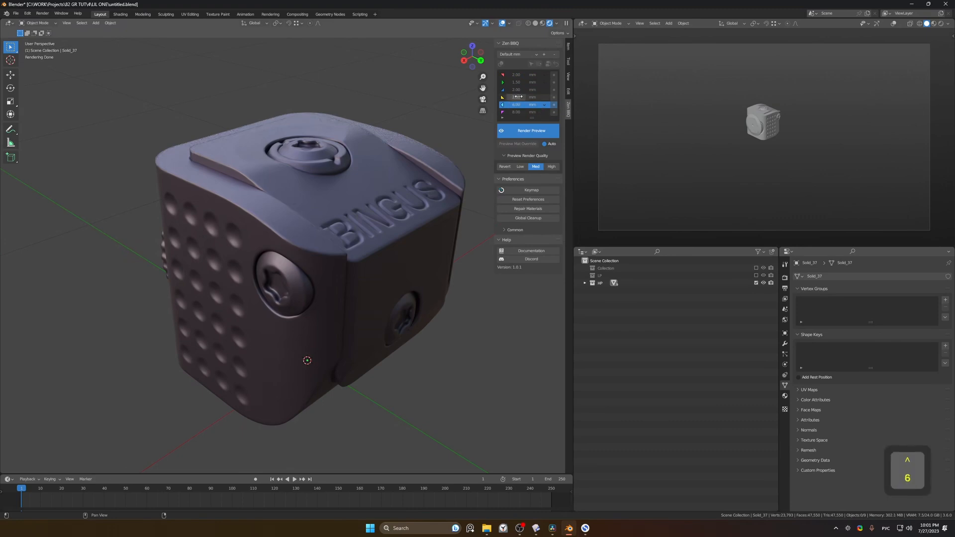
left_click(515, 97)
type("5")
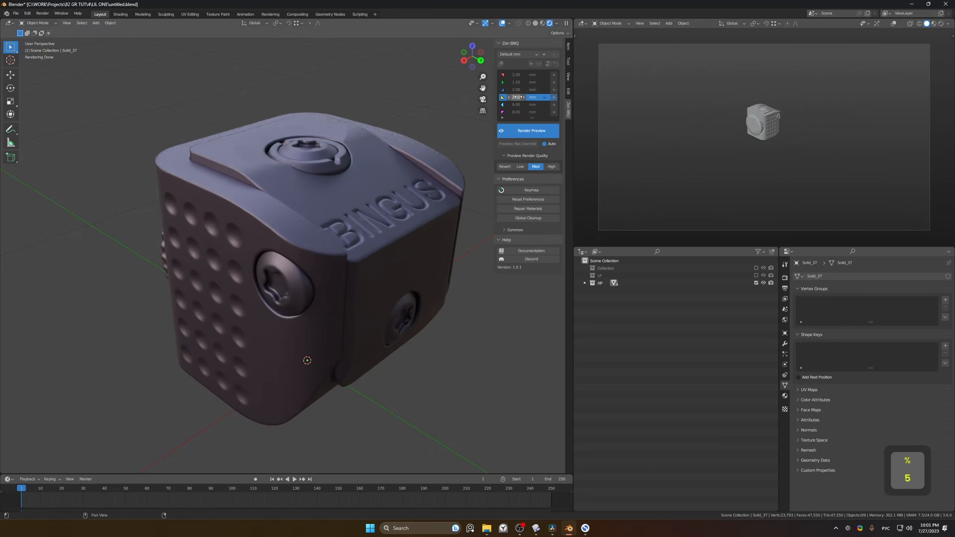
left_click(519, 97)
type("5")
key("BackSpace")
type("4")
key("Return")
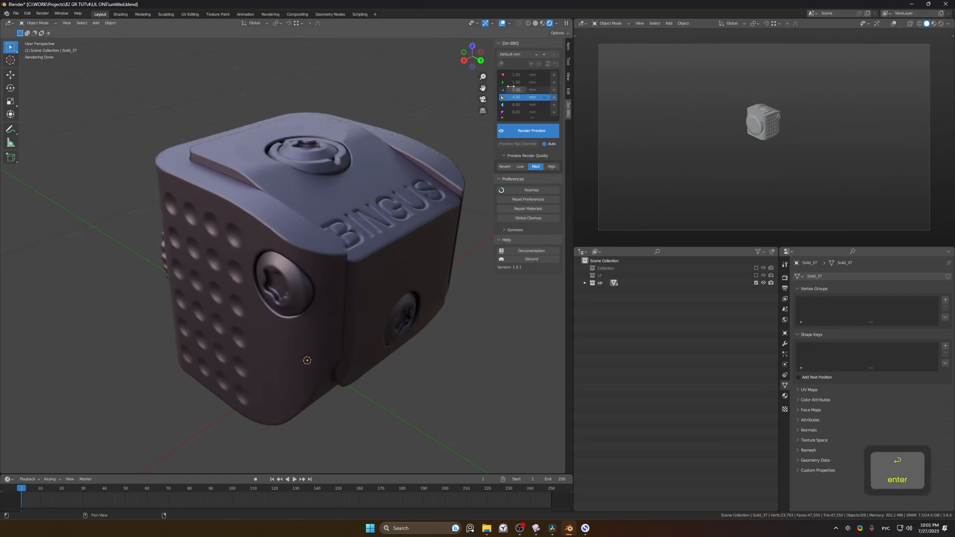
left_click(519, 90)
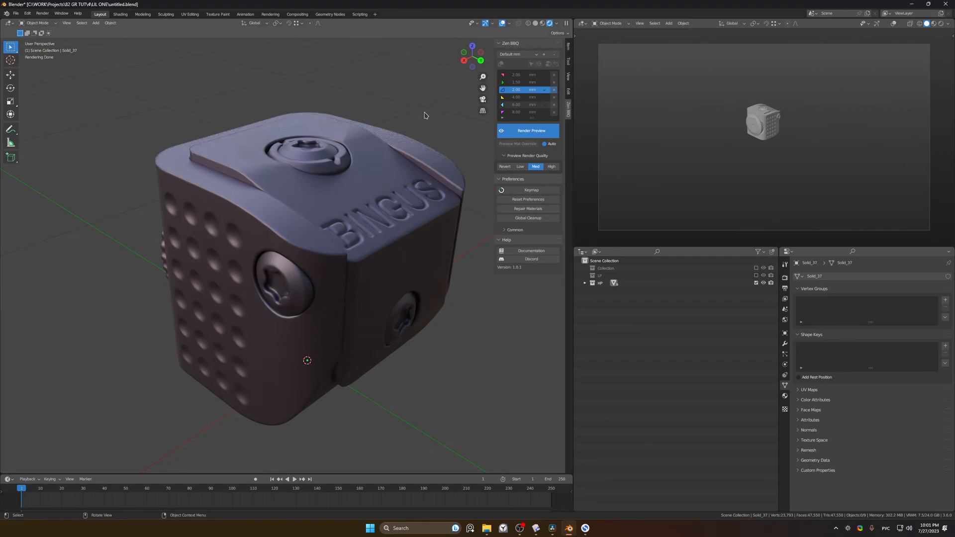
Step: Hide the viewport overlays, select all parts and apply the 4 mm bevel radius to them
middle_click_drag(387, 184, 347, 179)
middle_click_drag(347, 179, 410, 196)
middle_click_drag(325, 178, 367, 177)
middle_click_drag(256, 203, 291, 224)
middle_click_drag(291, 224, 329, 220, "ctrl")
middle_click_drag(426, 205, 406, 207)
key("a")
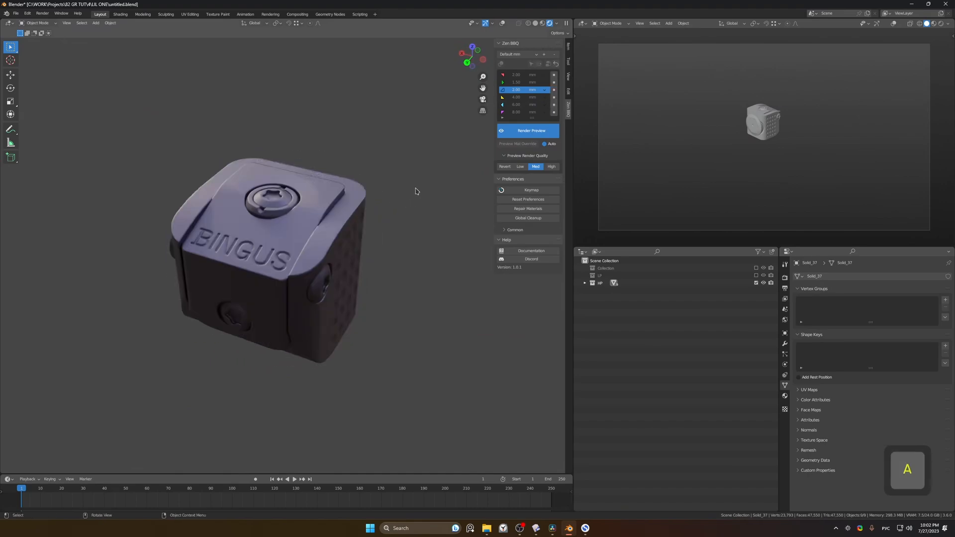
left_click(553, 98)
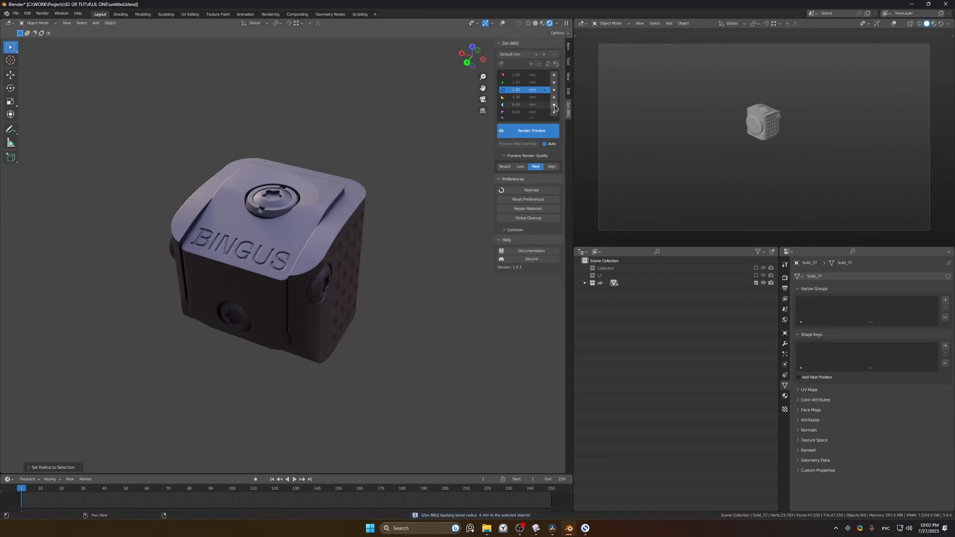
Step: Apply the 6 mm and then the 8 mm bevel radius to all parts, examining the edges from several sides
middle_click_drag(349, 172, 402, 180)
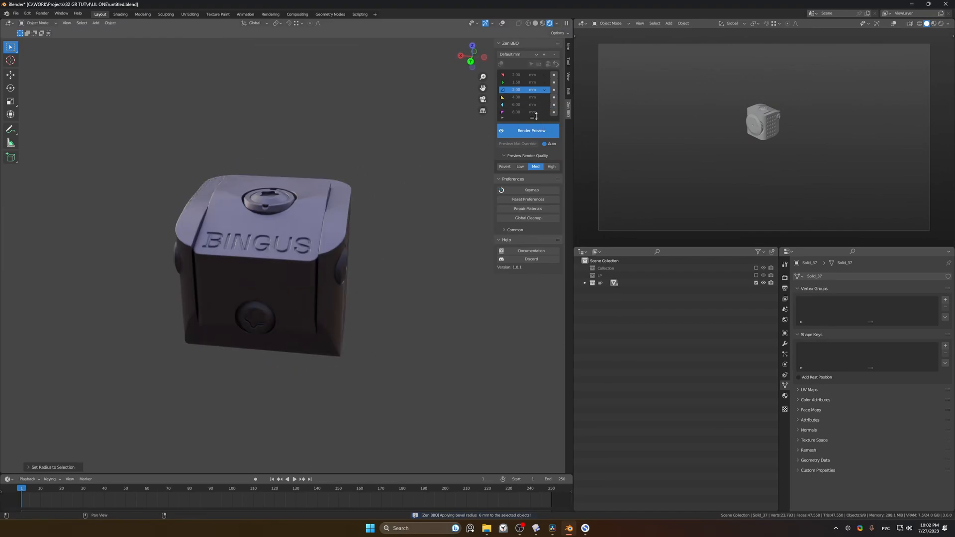
middle_click_drag(266, 154, 341, 150)
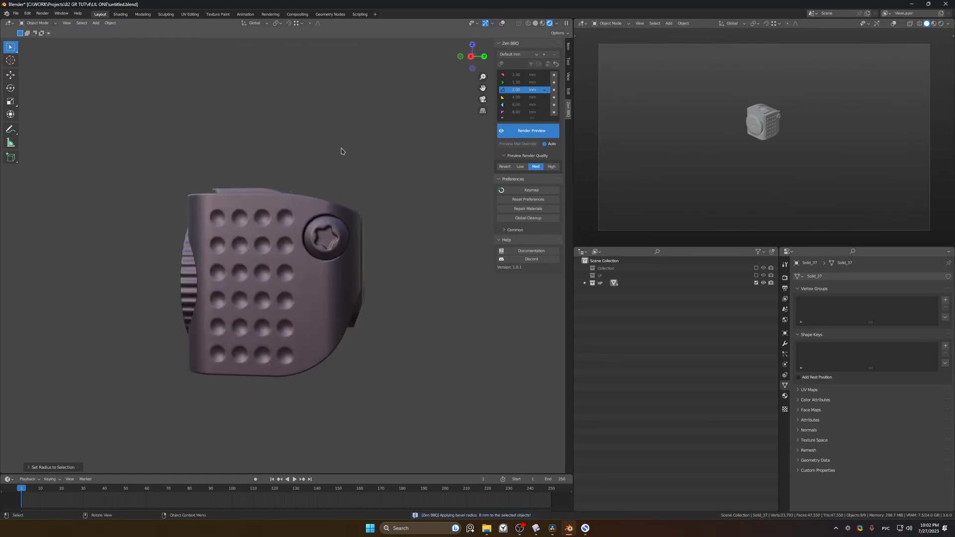
middle_click_drag(341, 211, 352, 204)
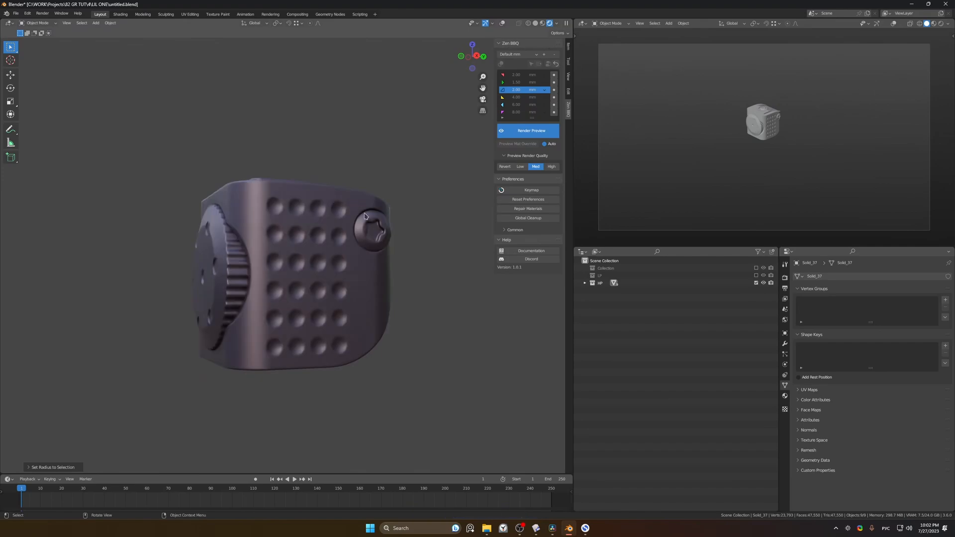
Step: Select the side screws, the front screw and the top screw with its ring, and apply a 4 mm bevel radius
left_click(365, 234)
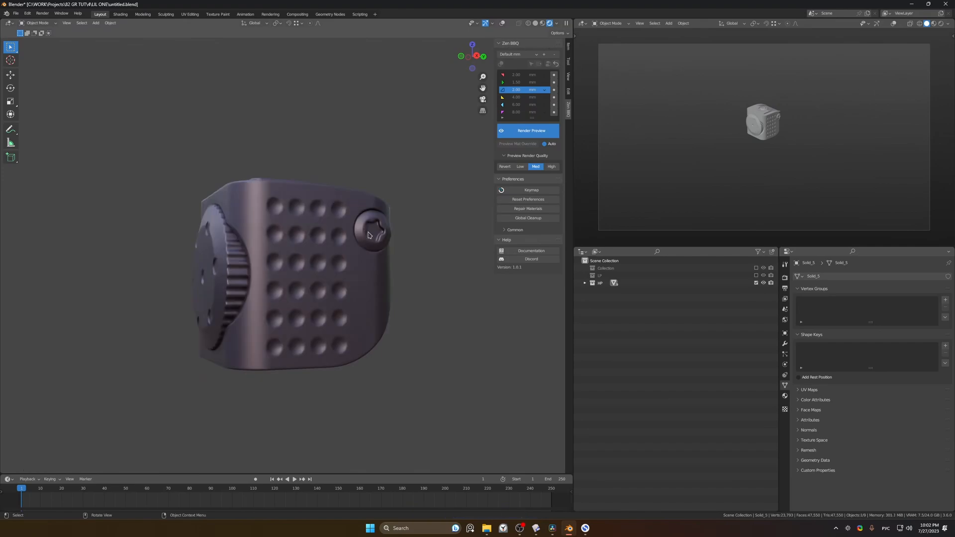
key("shift+alt+z")
middle_click_drag(388, 236, 279, 271)
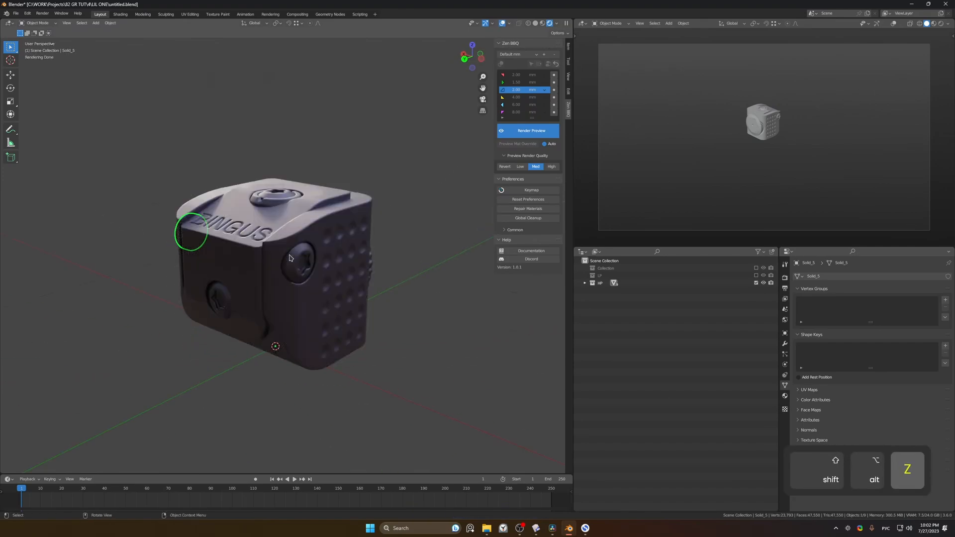
left_click(294, 265, "shift")
left_click(222, 312, "shift")
middle_click_drag(222, 312, 393, 233)
left_click(280, 215, "shift")
left_click(315, 203, "shift")
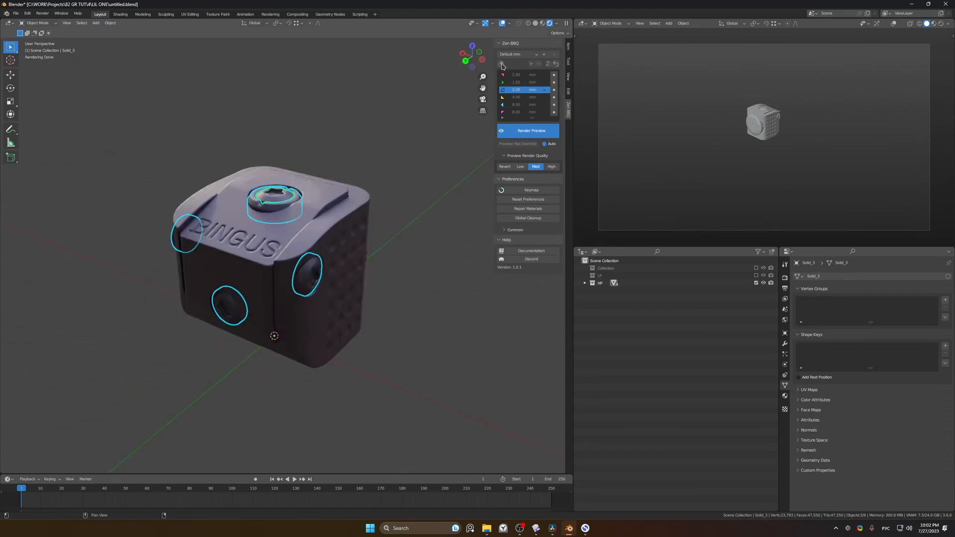
left_click(555, 99)
Step: Turn on the coloured bevel radius display in Edit Mode for all objects, and return to Object Mode
middle_click_drag(364, 169, 370, 143)
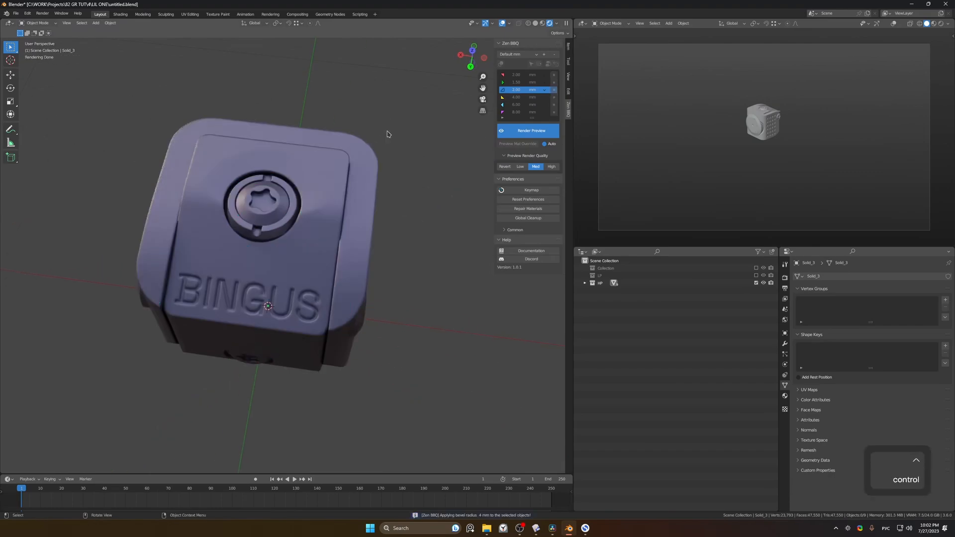
middle_click_drag(374, 153, 356, 167)
key("Tab")
key("Tab")
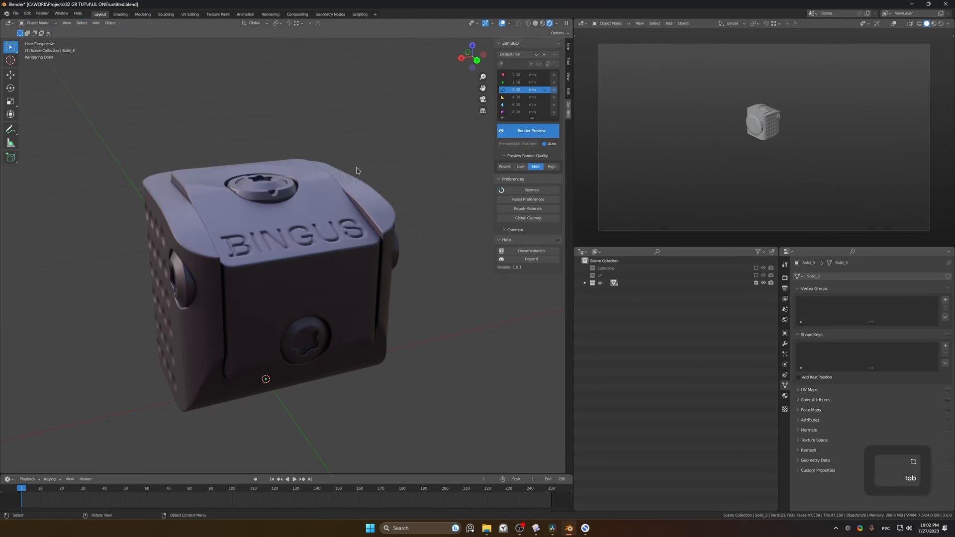
key("a")
key("Tab")
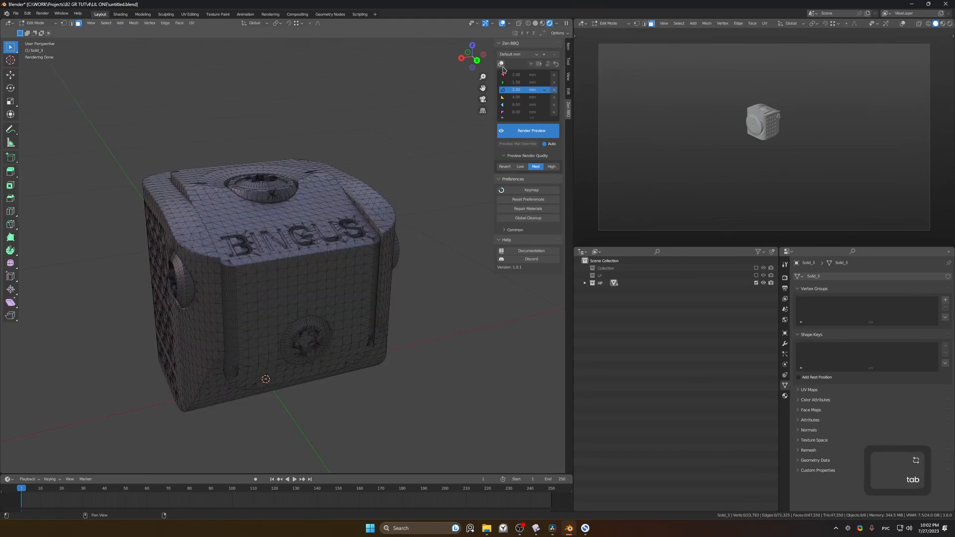
left_click(502, 66)
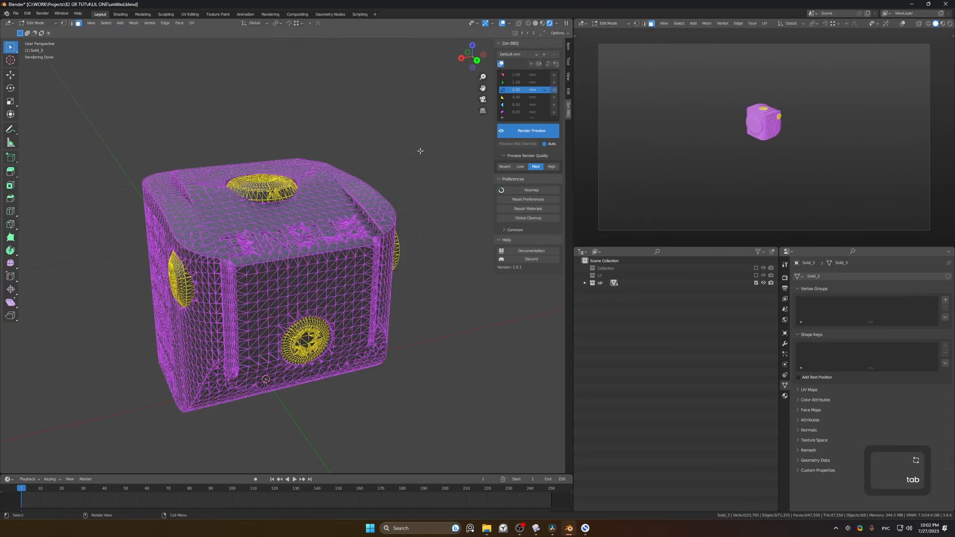
key("Tab")
Step: Apply the 6 mm bevel radius to the dimpled outer body
mouse_move(416, 152)
middle_mouse_down()
mouse_move(436, 149)
mouse_move(265, 264)
mouse_move(327, 260)
middle_mouse_up()
left_click(374, 259)
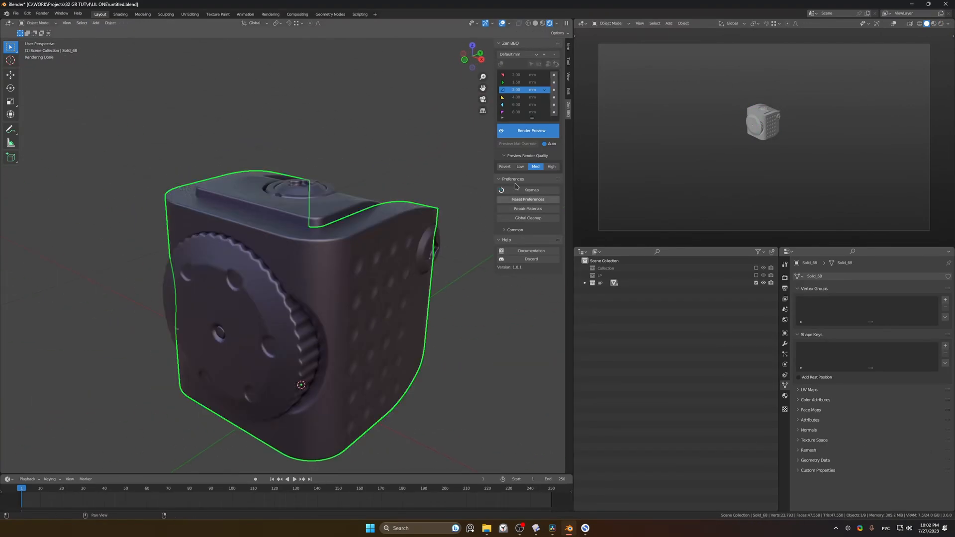
left_click(554, 104)
left_click(420, 138)
Step: Set the 8 mm radius preset to 7 mm, apply it to the BINGUS block and check the radius colours on all parts
middle_click_drag(420, 139, 326, 202)
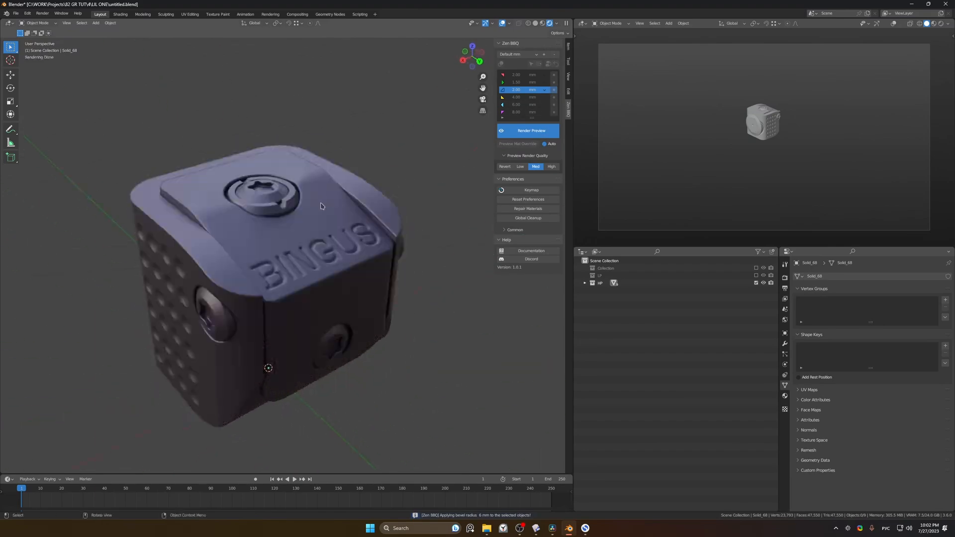
left_click(310, 243)
left_click(516, 112)
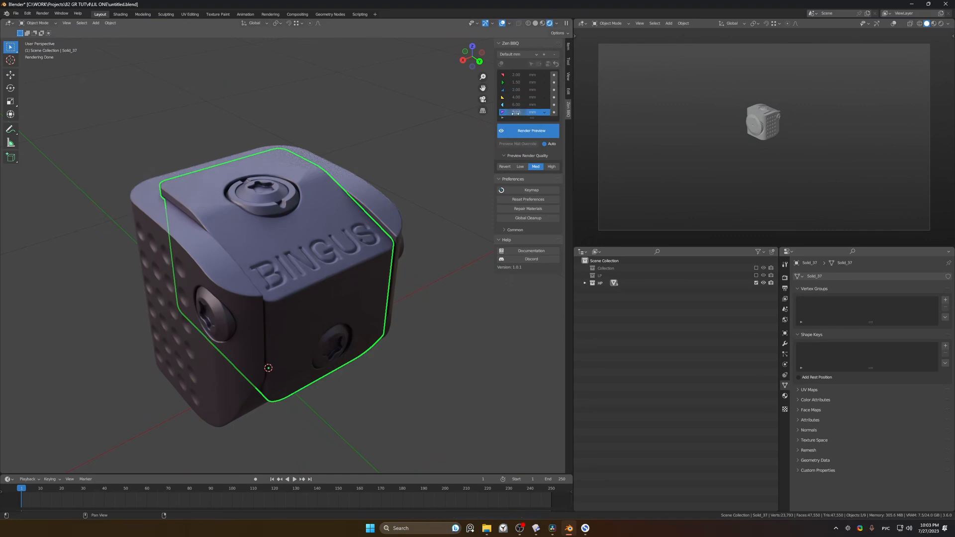
key("7")
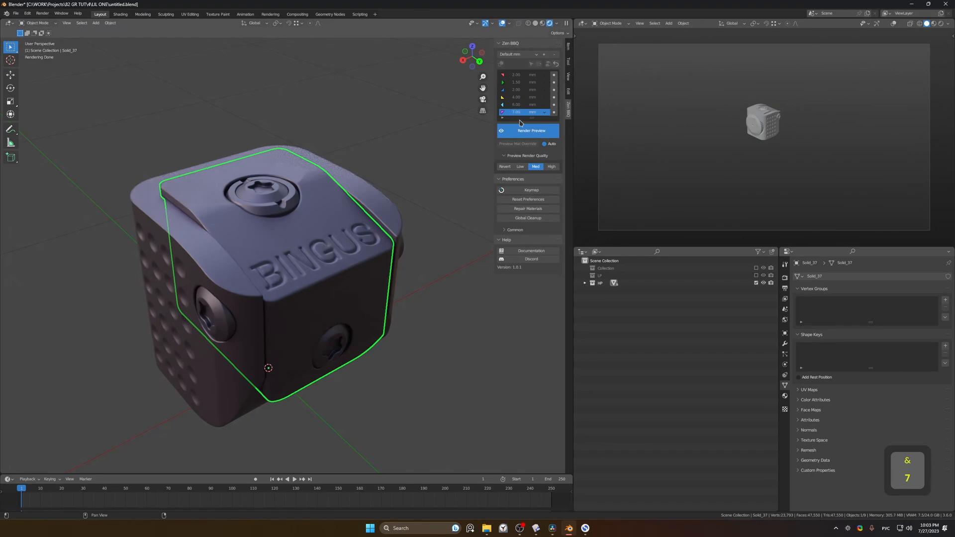
left_click(554, 112)
key("Tab")
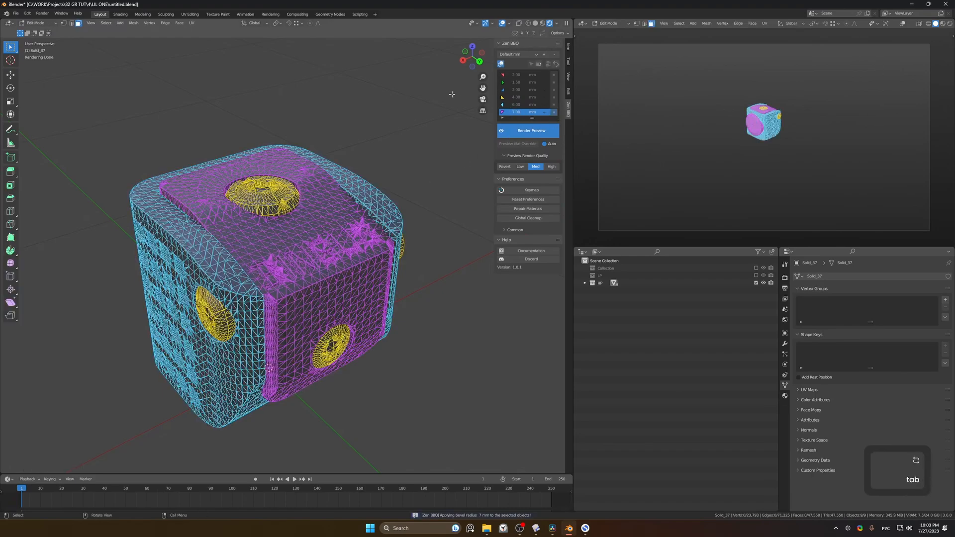
mouse_move(267, 119)
middle_mouse_down()
mouse_move(399, 100)
mouse_move(369, 115)
middle_mouse_up()
key("Tab")
Step: Apply a 6 mm bevel radius to the knurled dial and a 4 mm radius to its centre pin
left_click(314, 306)
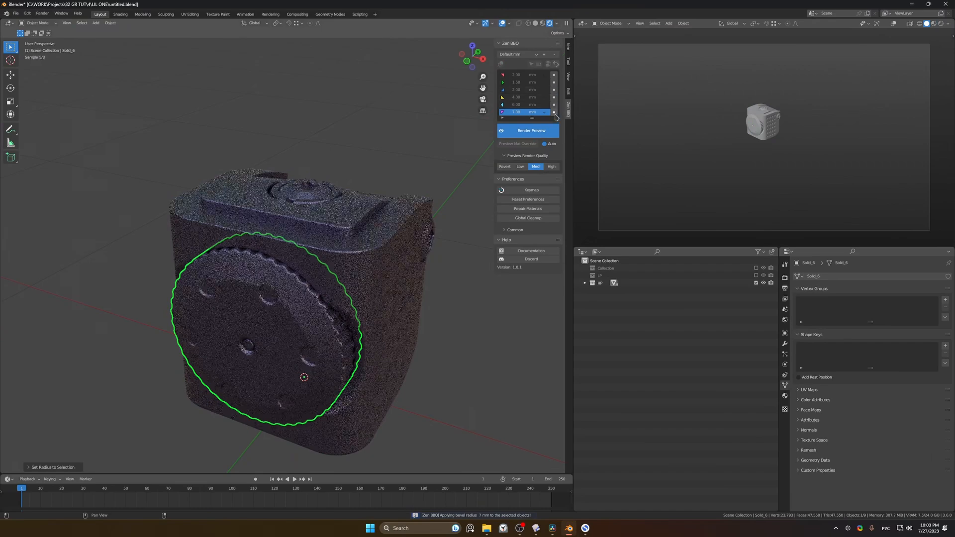
left_click(554, 105)
left_click(396, 145)
middle_click_drag(396, 144, 379, 169)
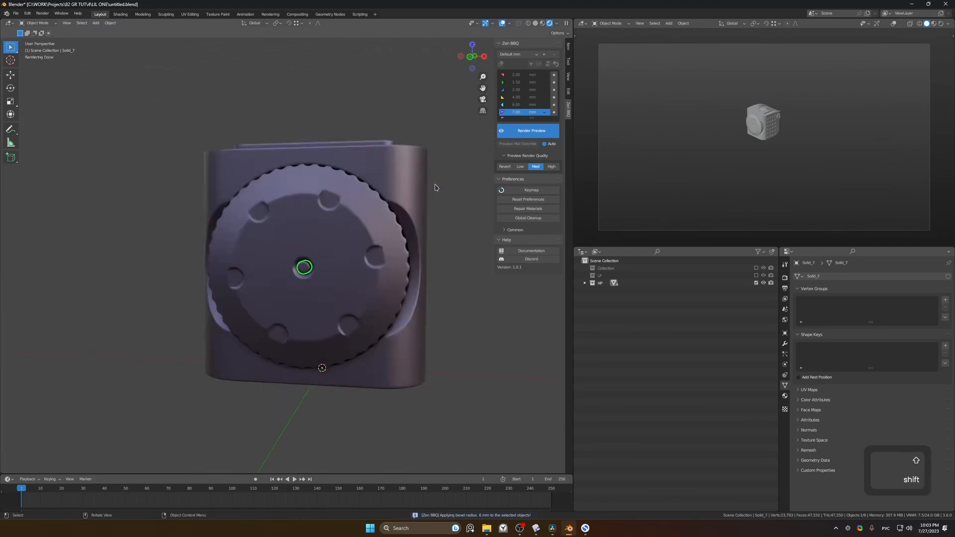
left_click(554, 97)
Step: Isolate the BINGUS block and open its mesh for editing with X-ray enabled
middle_click_drag(437, 79, 317, 145)
left_click(309, 240)
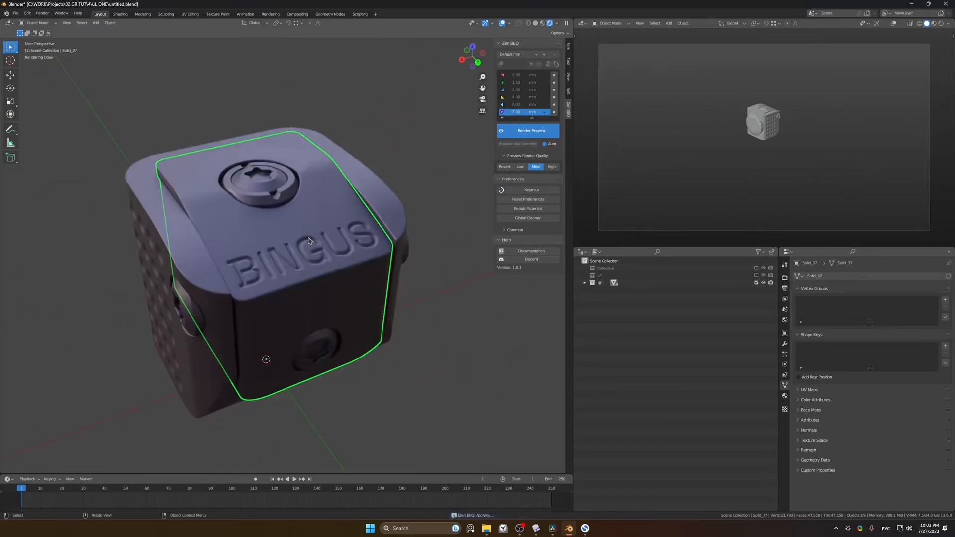
key("Tab")
middle_click_drag(309, 240, 286, 241)
key("Tab")
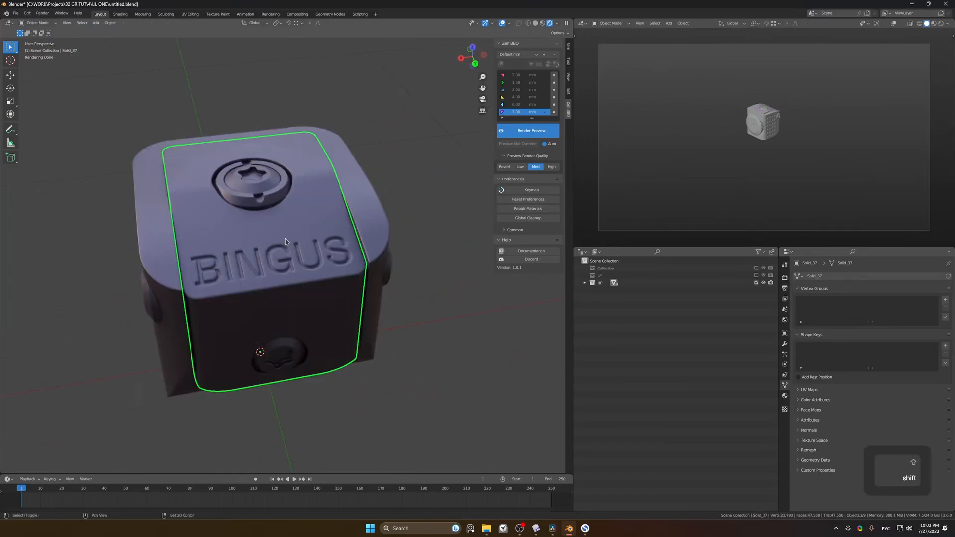
key("slash")
key("Tab")
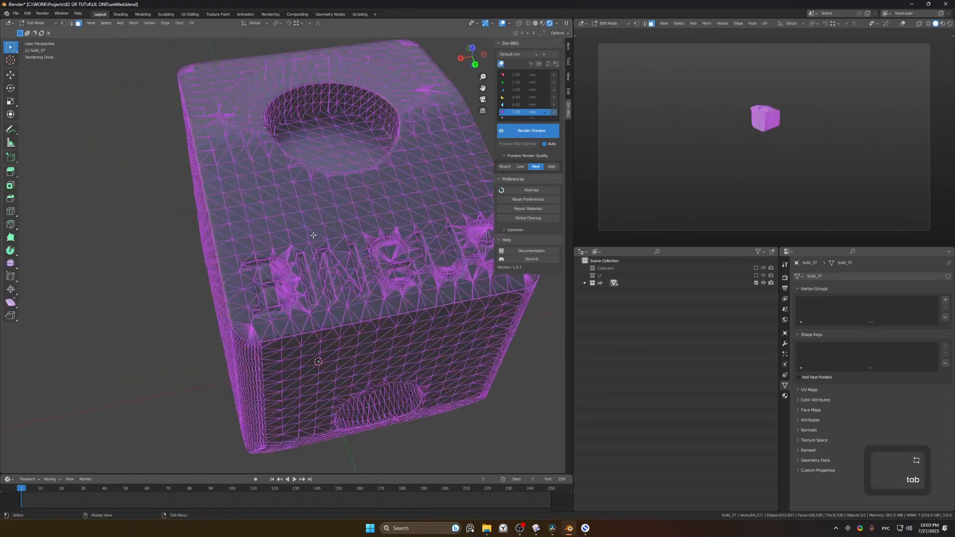
middle_click_drag(278, 292, 241, 258)
key("alt+z")
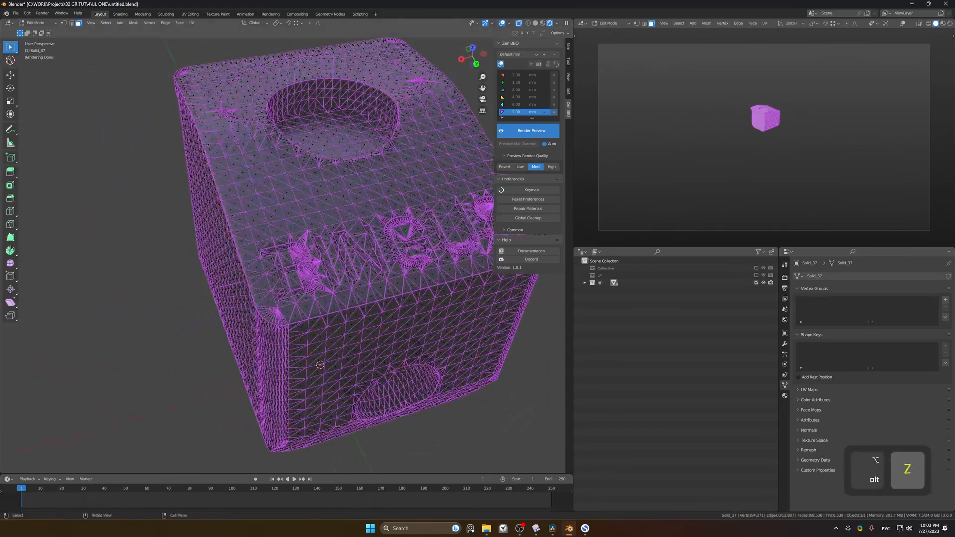
Step: Switch to circle select and paint a selection over the geometry of the BINGUS lettering
right_click(17, 49)
left_click(15, 51)
left_click_drag(13, 50, 53, 79)
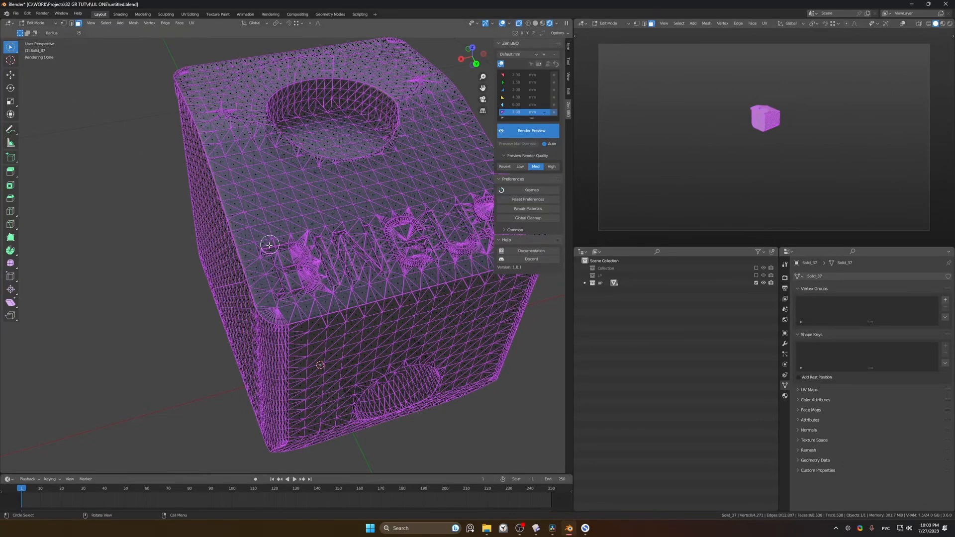
key("a")
left_click(280, 246)
mouse_move(281, 246)
left_mouse_down()
mouse_move(265, 250)
mouse_move(269, 263)
left_mouse_up()
mouse_move(269, 264)
middle_mouse_down("ctrl")
mouse_move(365, 399)
mouse_move(365, 418)
middle_mouse_up("ctrl")
mouse_move(291, 261)
left_mouse_down()
mouse_move(281, 257)
mouse_move(362, 242)
left_mouse_up()
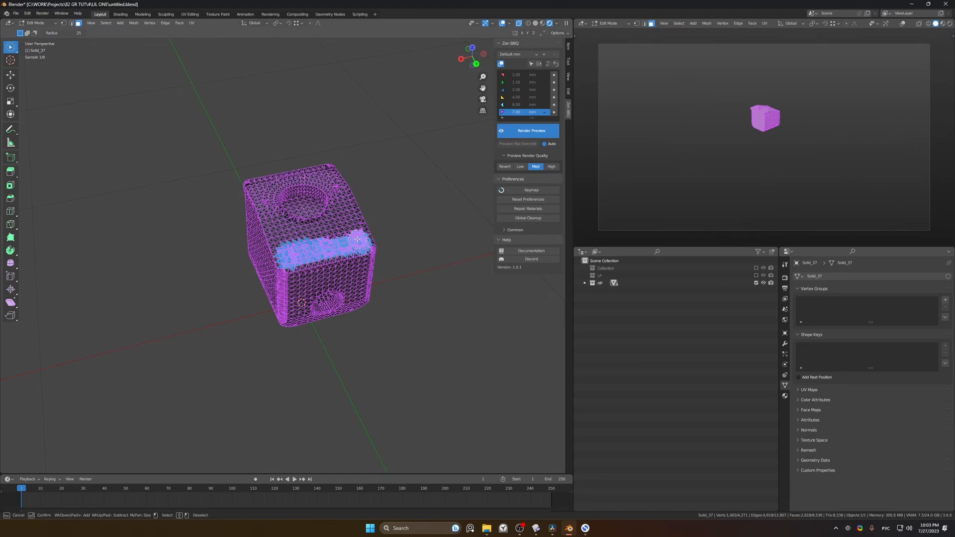
Step: Refine the circle selection around the lettering in vertex mode, deselecting stray geometry along the block's front and side edges
middle_click_drag(316, 246, 200, 225, "ctrl")
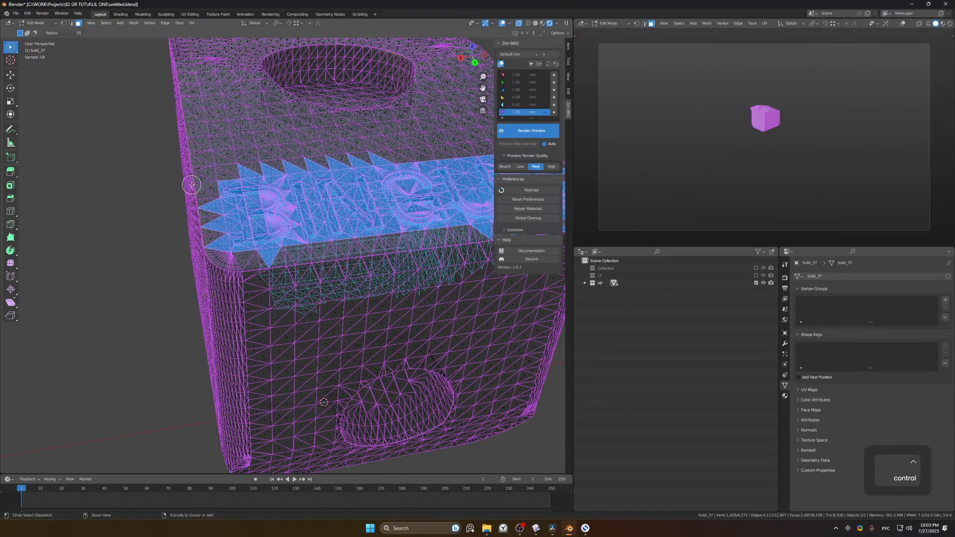
left_click_drag(196, 193, 217, 299)
left_click_drag(205, 245, 203, 239, "ctrl")
middle_click_drag(327, 263, 192, 289, "shift")
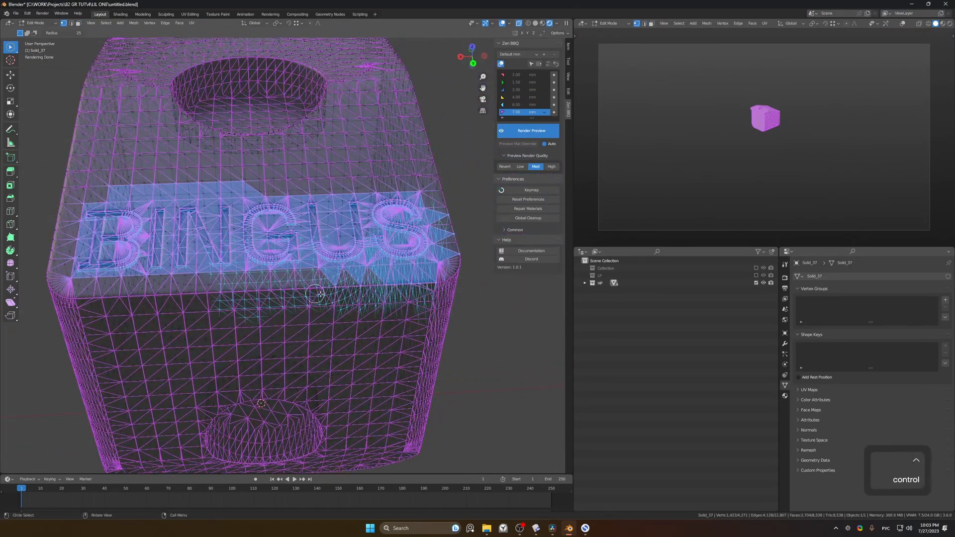
middle_click_drag(306, 293, 274, 292)
left_click_drag(259, 291, 431, 294, "ctrl")
left_click_drag(418, 261, 417, 211, "ctrl")
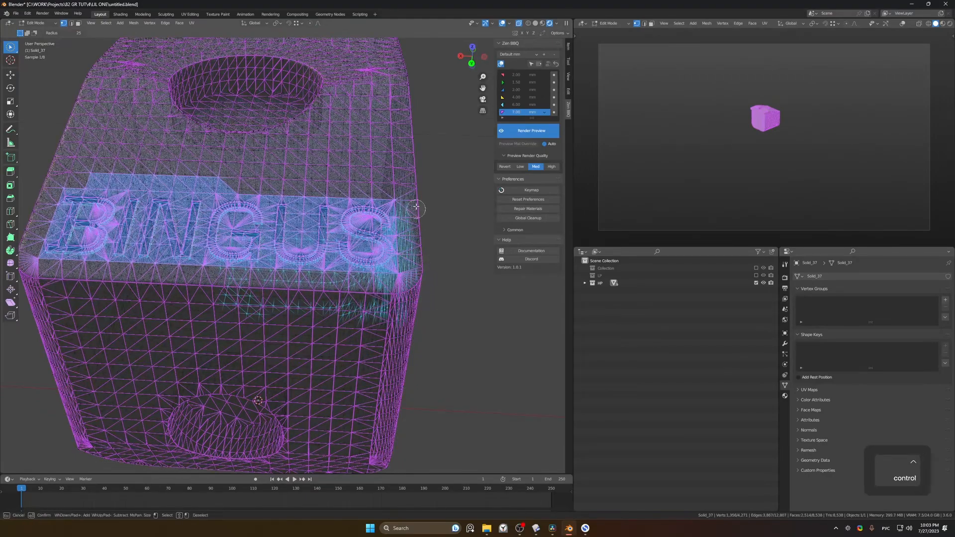
middle_click_drag(411, 179, 311, 211)
left_click_drag(258, 202, 255, 201, "shift")
middle_click_drag(368, 231, 243, 237)
Step: Use box select to deselect the remaining vertices outside the BINGUS lettering, and toggle X-ray
left_click_drag(10, 48, 38, 64)
left_click_drag(283, 144, 140, 221, "ctrl")
left_click_drag(408, 157, 232, 429, "ctrl")
left_click_drag(426, 64, 261, 405, "ctrl")
left_click_drag(329, 167, 144, 317, "ctrl")
middle_click_drag(144, 316, 355, 297)
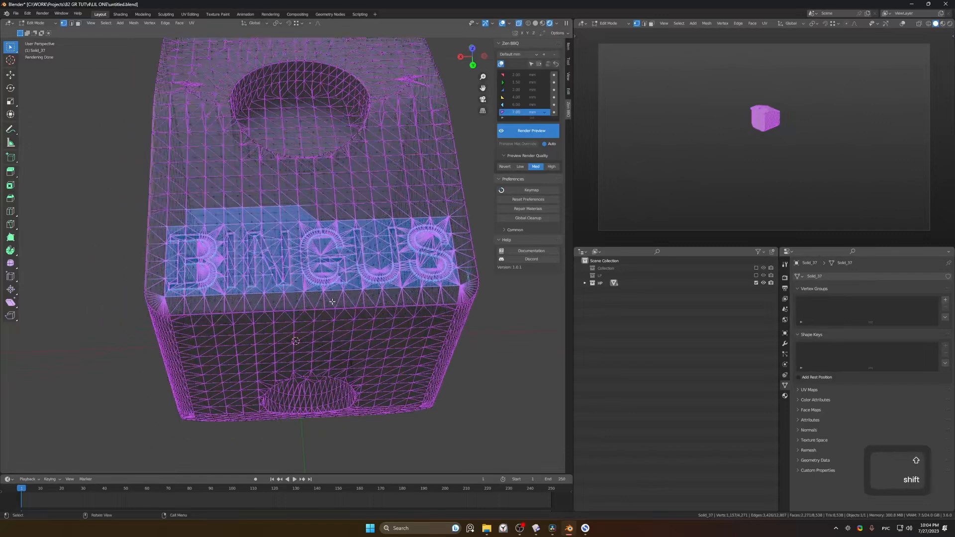
key("alt+z")
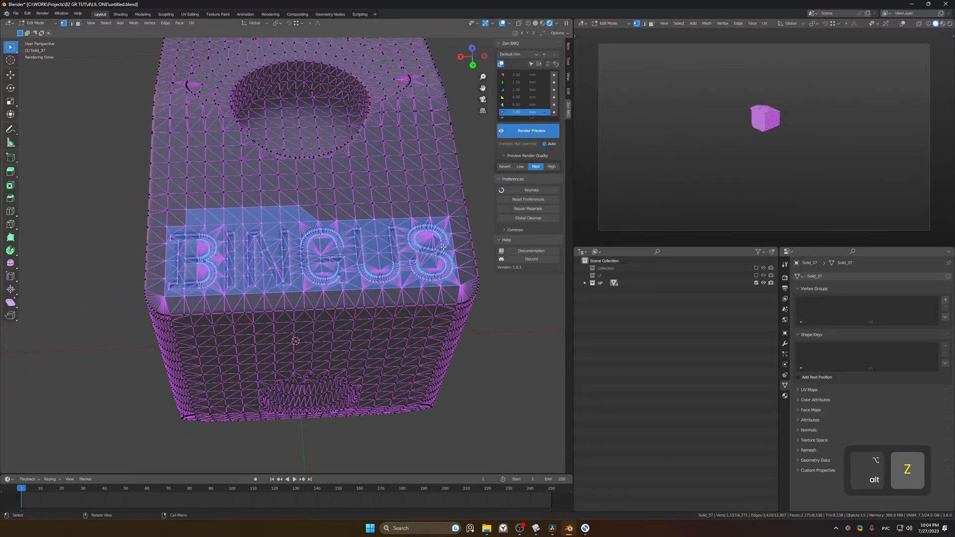
Step: Show a rendered close-up of the lettering in the second viewport and switch the editing viewport to solid shading
middle_click_drag(770, 114, 782, 130, "ctrl")
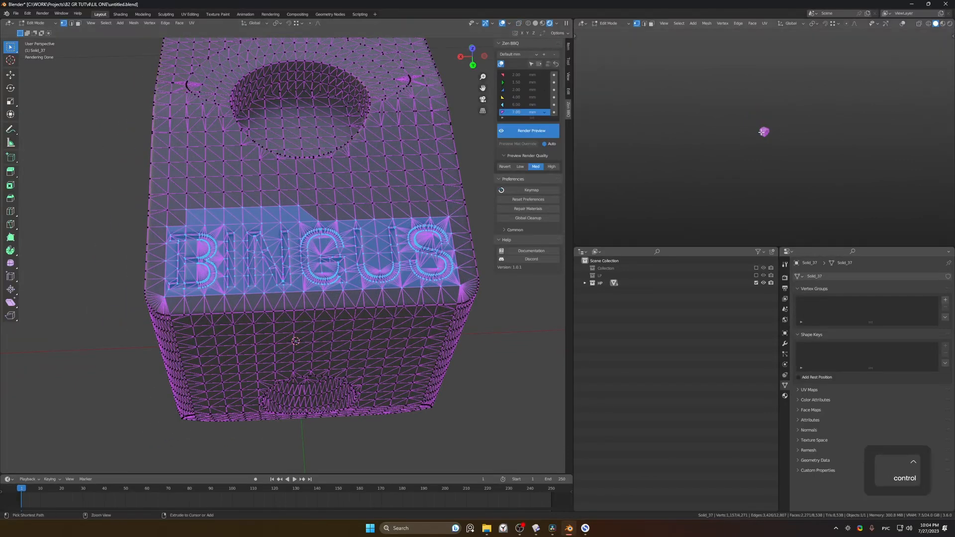
mouse_move(776, 81)
middle_mouse_down("ctrl")
mouse_move(779, 99)
mouse_move(780, 79)
middle_mouse_up("ctrl")
middle_click_drag(836, 99, 756, 112)
mouse_move(861, 134)
middle_mouse_down("shift")
mouse_move(762, 96)
mouse_move(732, 130)
mouse_move(744, 100)
mouse_move(743, 110)
middle_mouse_up("shift")
left_click(949, 24)
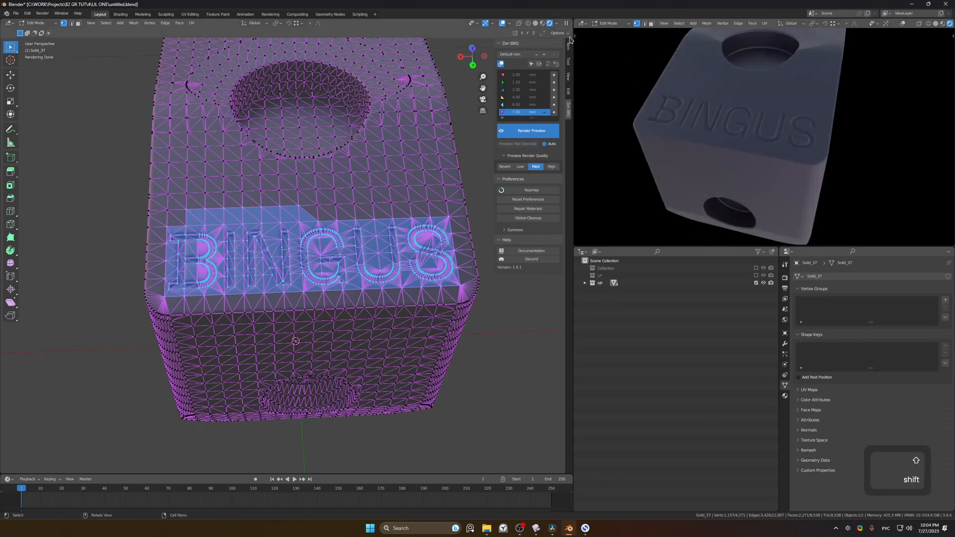
left_click(537, 24)
middle_click_drag(764, 75, 780, 94)
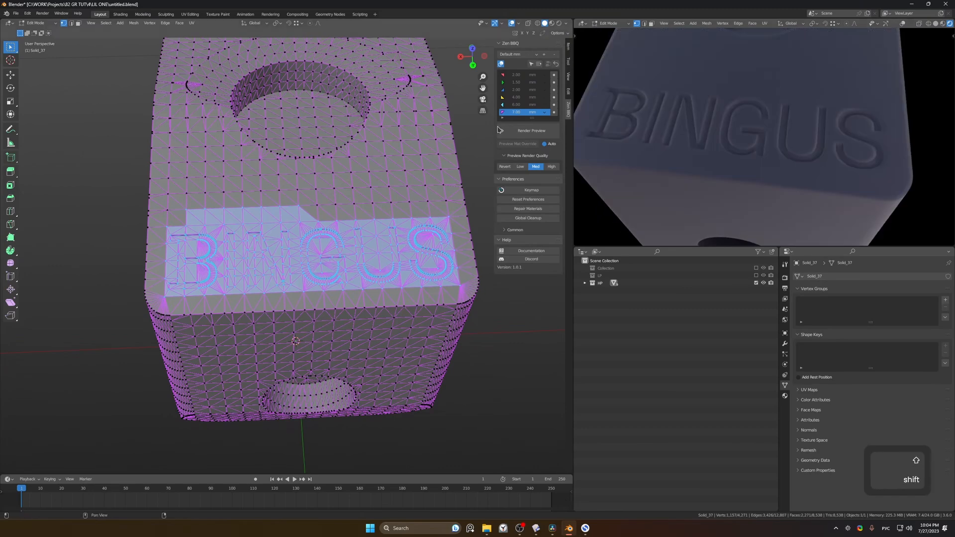
Step: Compare bevel radii of 2, 4 and 6 mm on the selected lettering, and reapply 4 mm
left_click(554, 90)
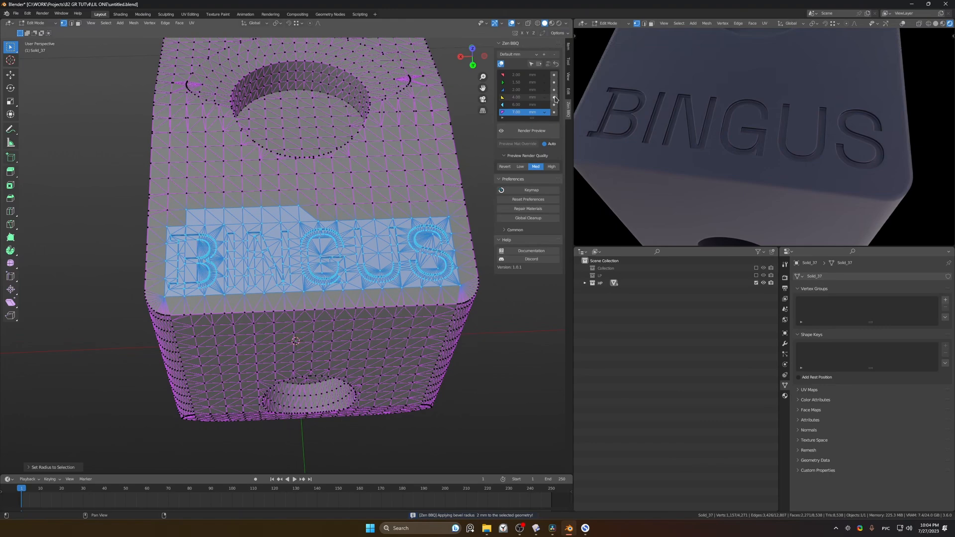
left_click(554, 97)
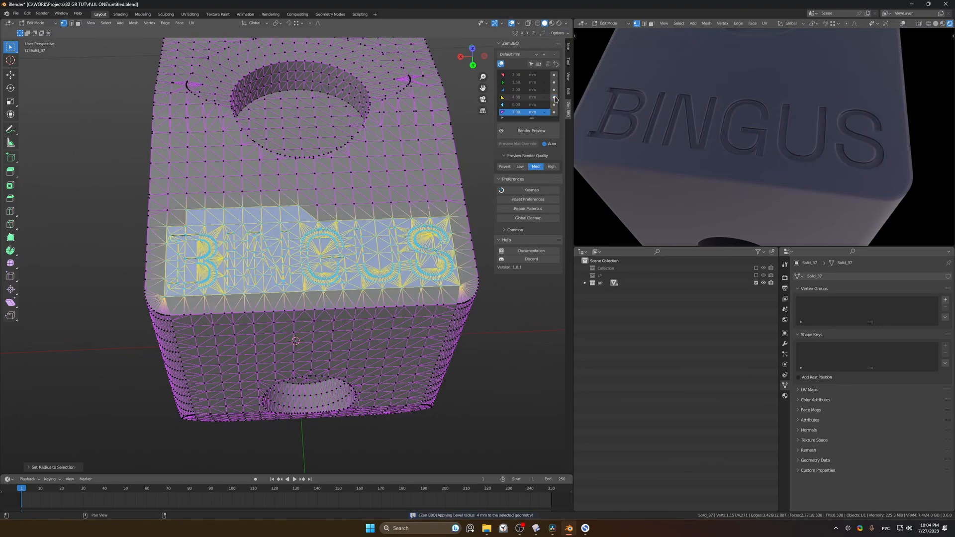
left_click(555, 105)
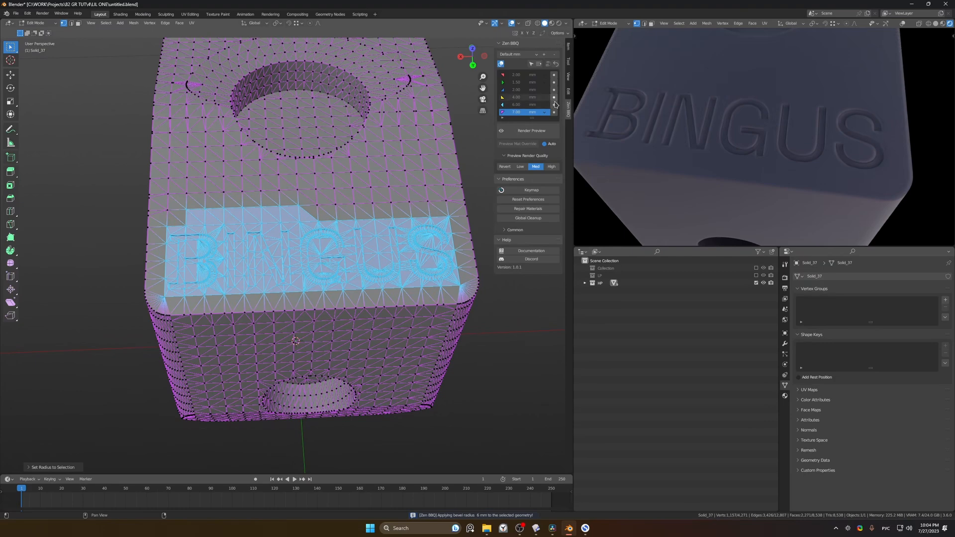
left_click(554, 98)
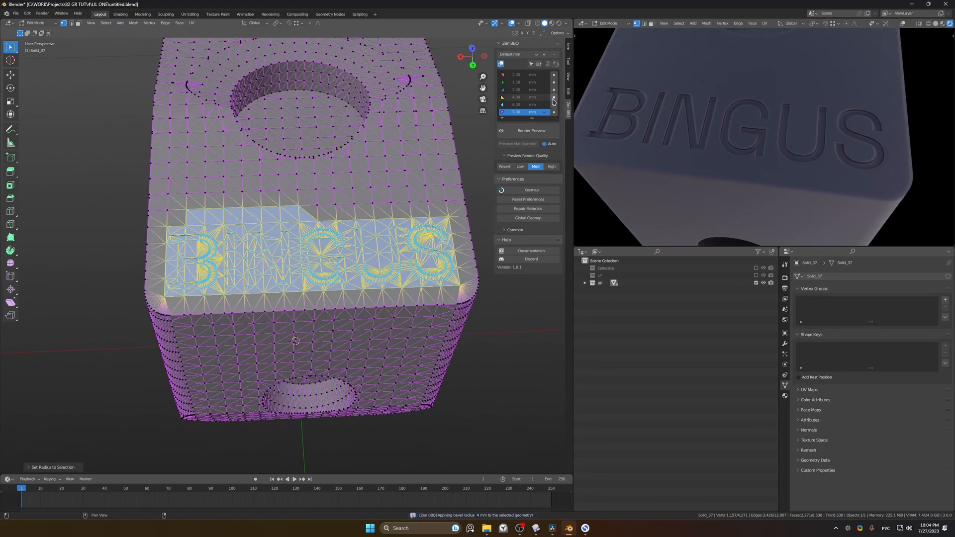
Step: Set the first radius preset in the list to 5 mm
left_click(519, 75)
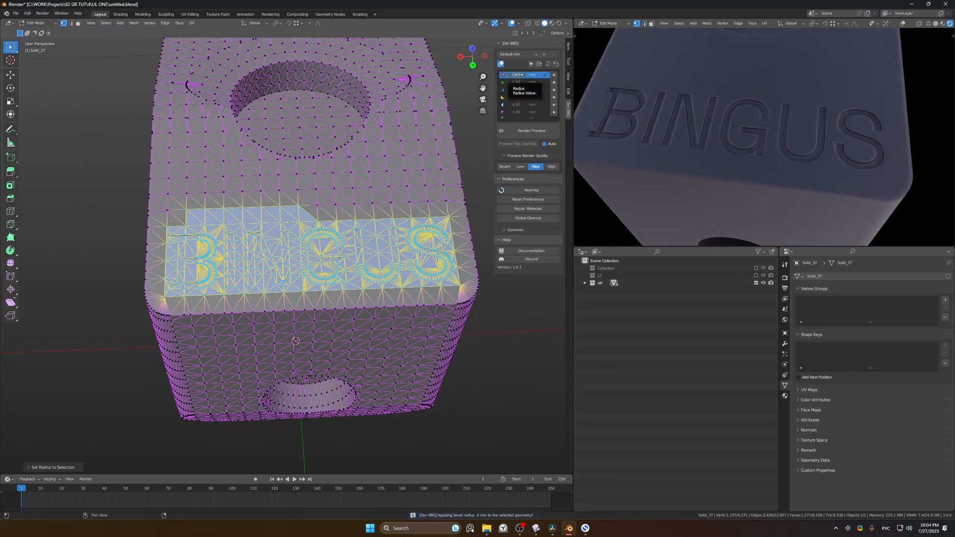
key("5")
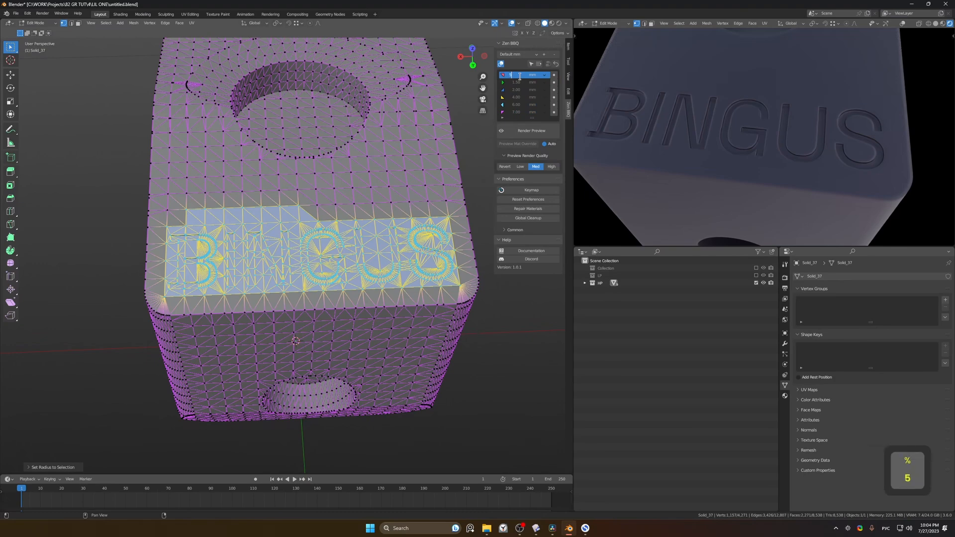
key("Return")
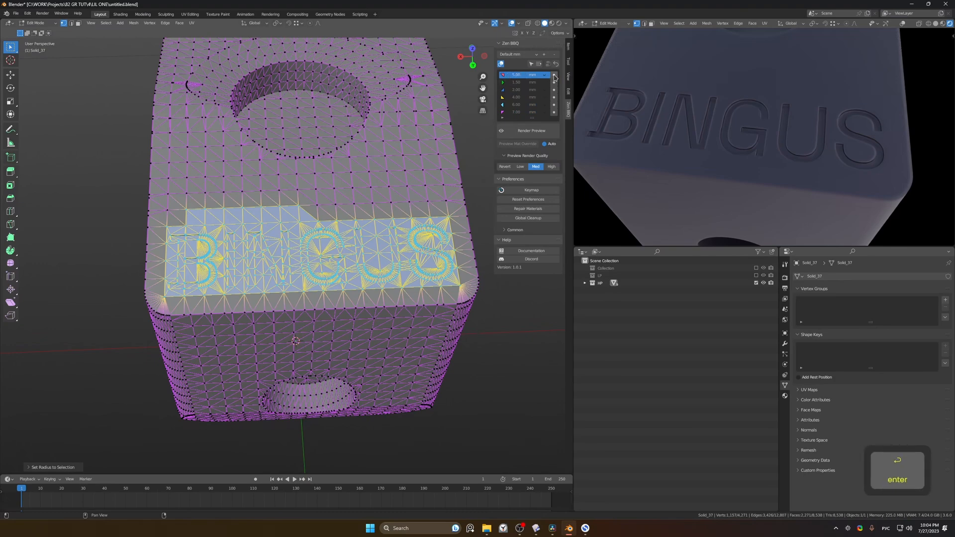
Step: Compare bevel radii of 5, 6 and 4 mm on the selected BINGUS lettering, and reapply 5 mm
left_click(555, 75)
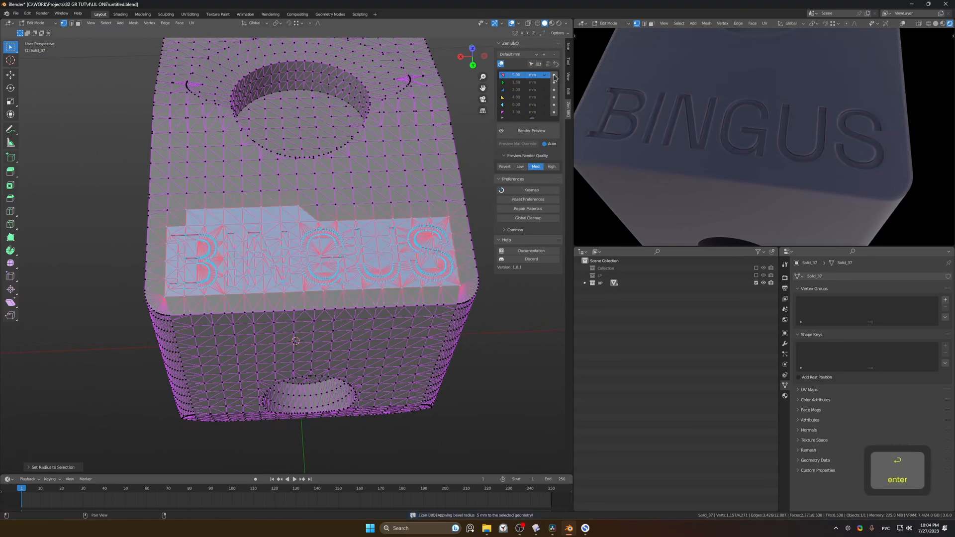
left_click(555, 105)
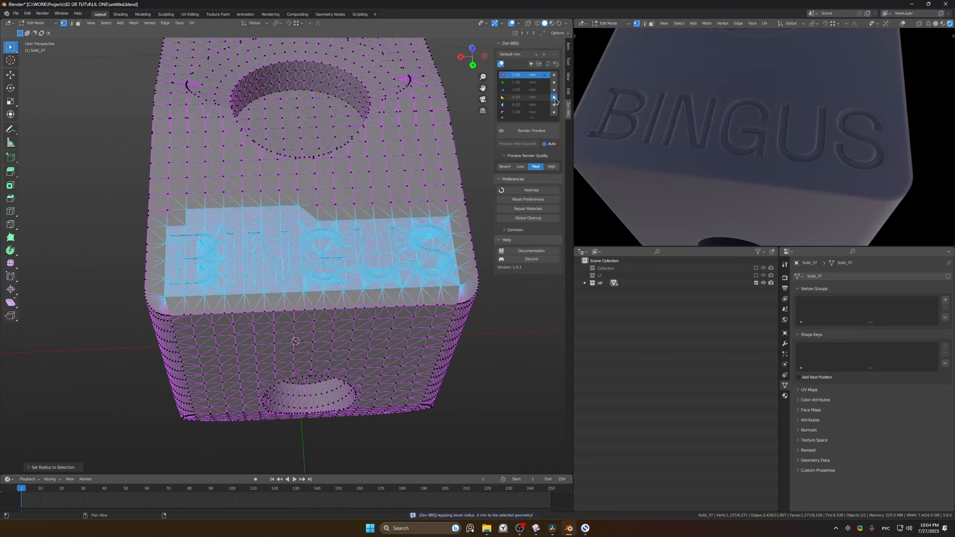
left_click(554, 98)
left_click(554, 75)
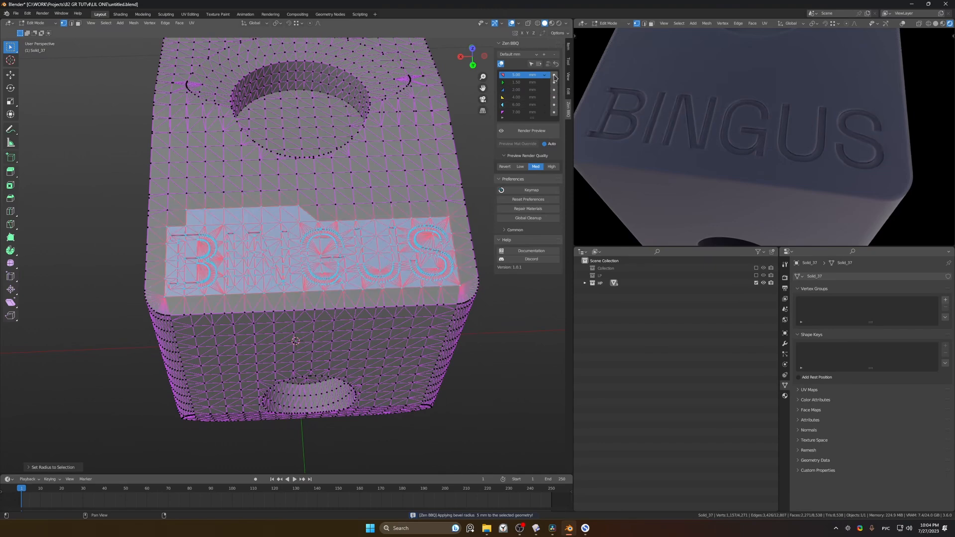
middle_click_drag(730, 144, 803, 135, "ctrl")
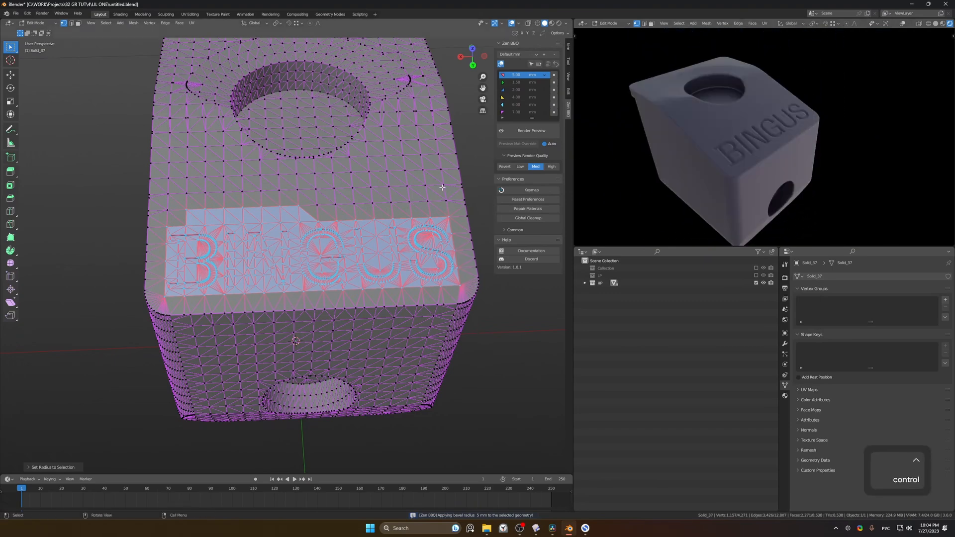
Step: Leave Edit Mode on the lettered part and reveal all hidden parts of the model
key("Tab")
scroll(443, 184, "down", 3)
middle_click_drag(650, 190, 785, 176)
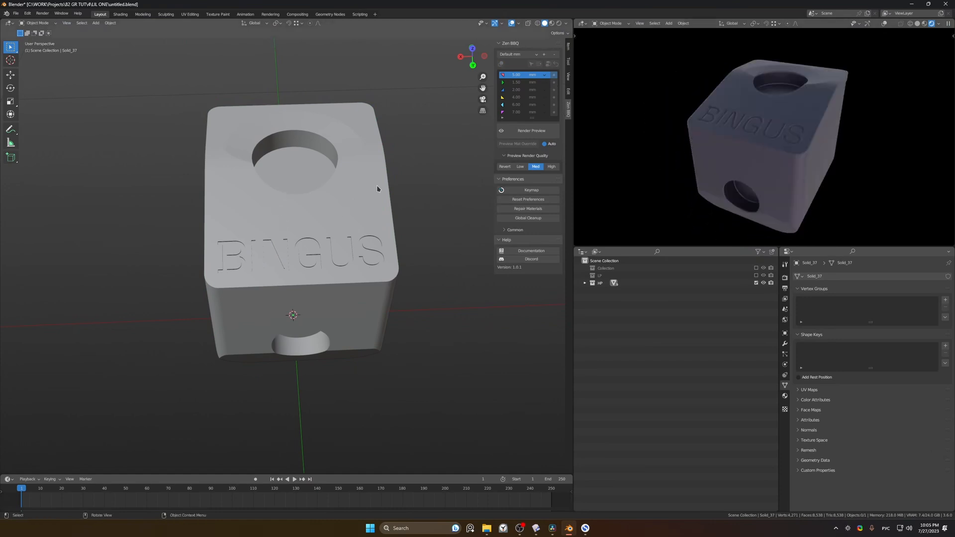
key("alt+h")
middle_click_drag(427, 182, 425, 130)
left_click(438, 169)
key("Tab")
key("Tab")
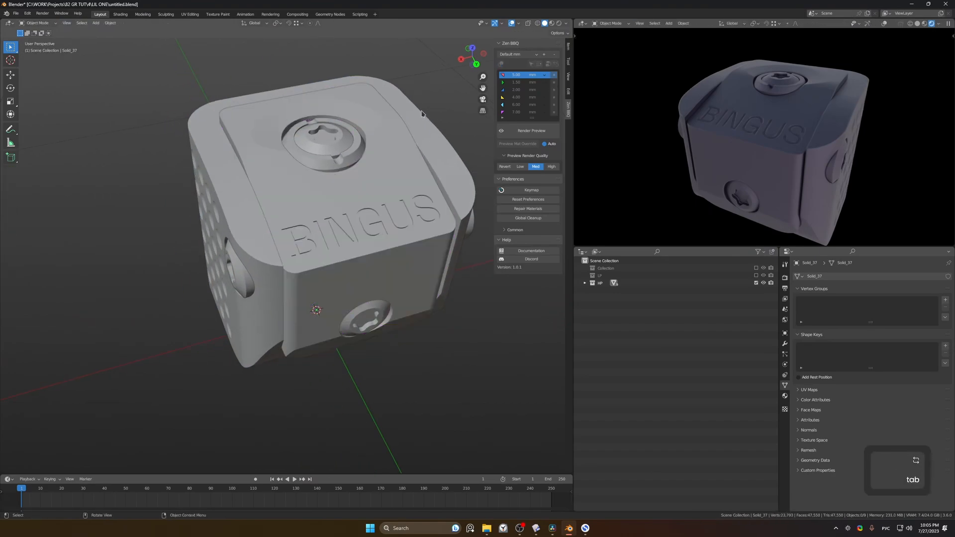
Step: Select all parts and examine their assigned radius colours in edge editing and the rendered bevels
key("a")
key("Tab")
middle_click_drag(427, 103, 433, 82)
key("2")
scroll(730, 99, "up", 3)
middle_click_drag(827, 101, 682, 95)
middle_click_drag(682, 95, 779, 148, "shift")
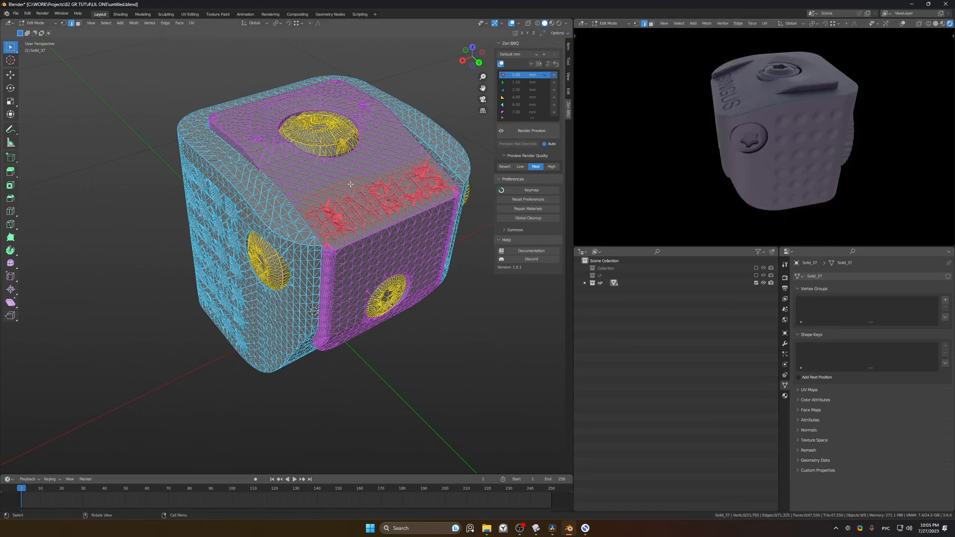
Step: Isolate the dimpled shell by hiding every other part, and open it for mesh editing in right orthographic view
key("Tab")
left_click(271, 210)
key("Tab")
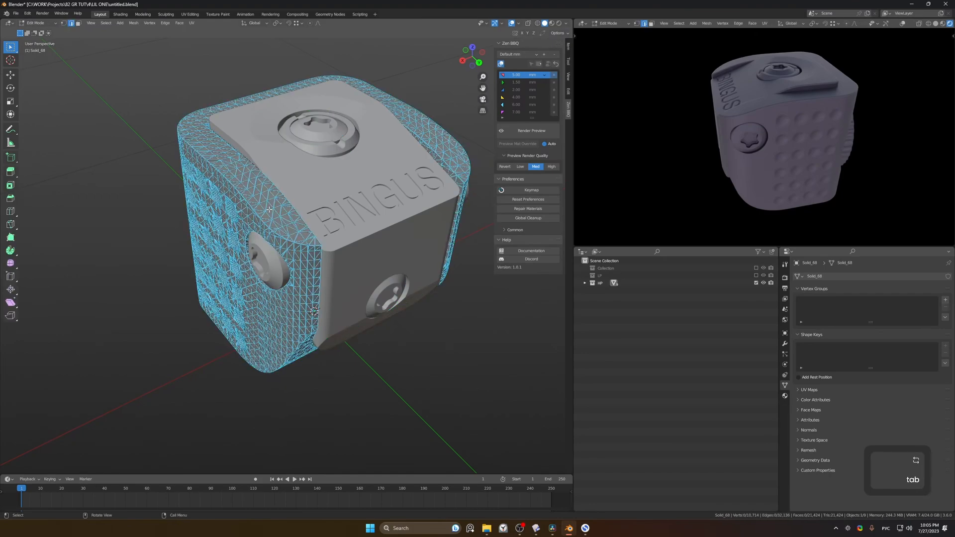
key("Tab")
key("alt+h")
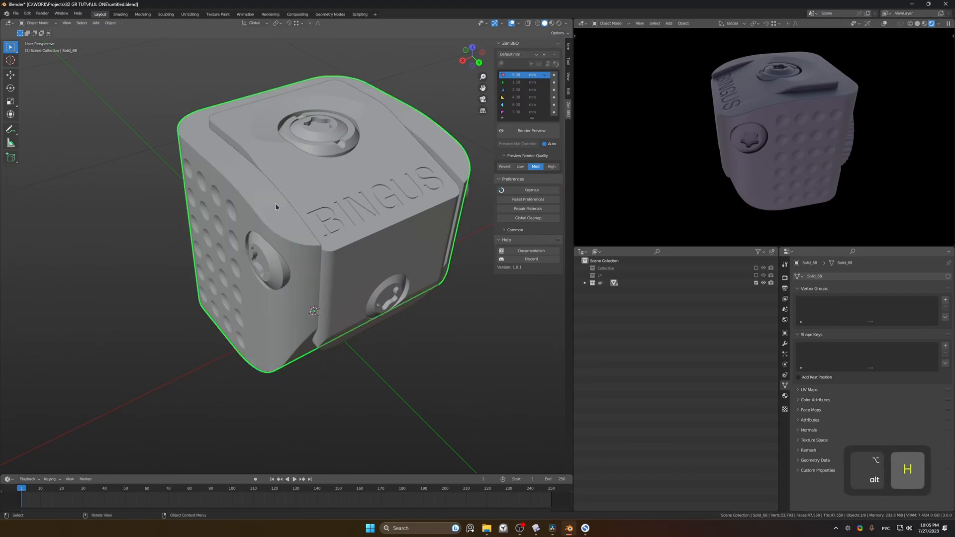
key("shift+h")
key("KP_3")
key("Tab")
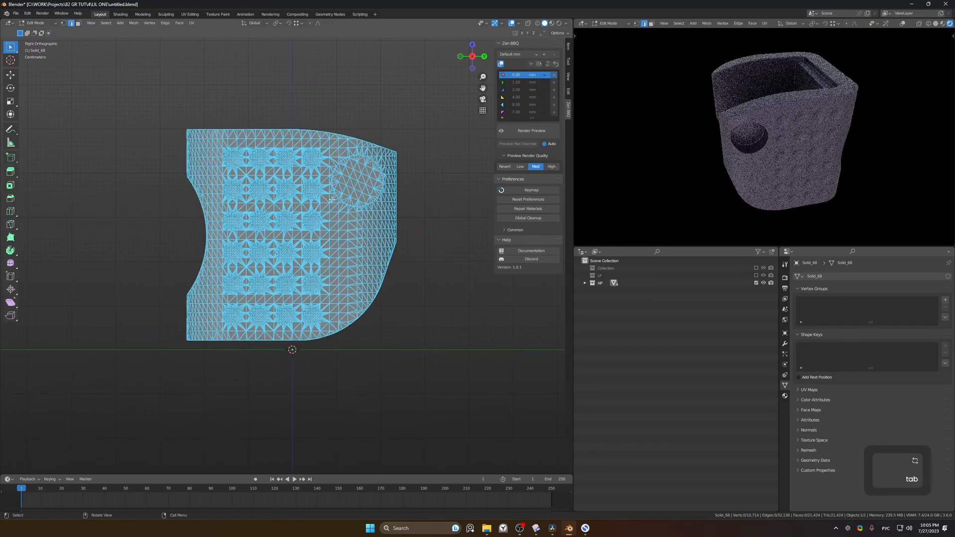
Step: Box select the vertices of the dimple grid through the shell using X-ray, then turn X-ray off
middle_click_drag(333, 199, 372, 198, "shift")
key("alt+z")
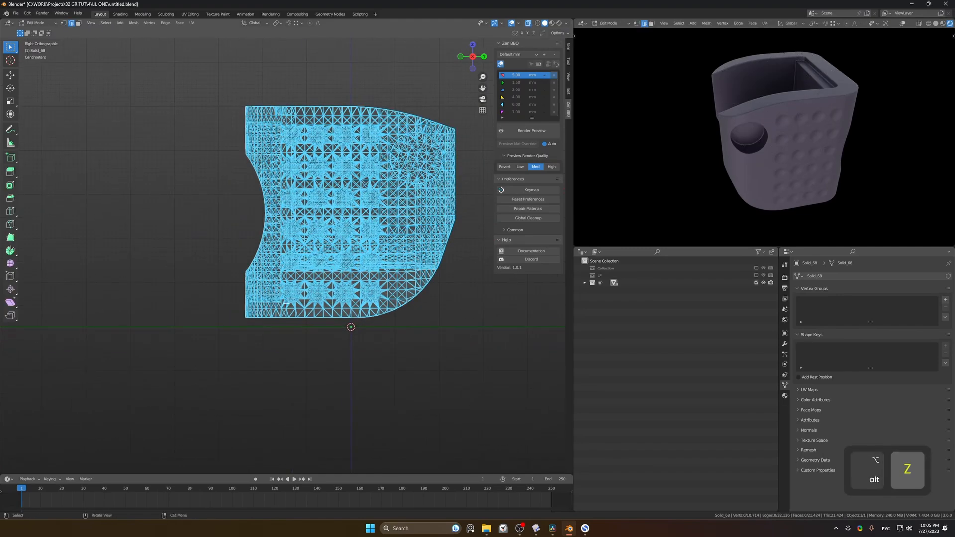
key("1")
key("b")
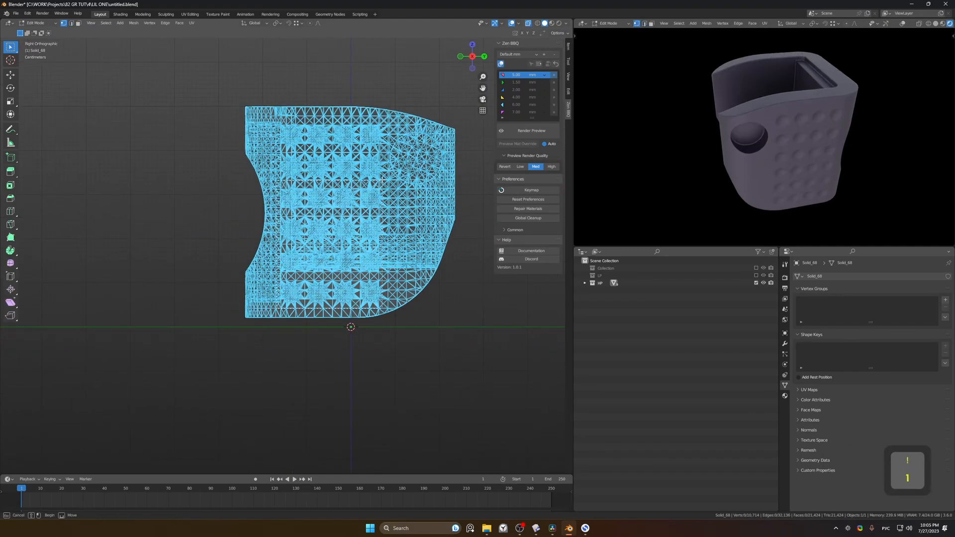
left_click_drag(383, 135, 382, 121)
mouse_move(382, 121)
middle_mouse_down("alt")
mouse_move(409, 141)
mouse_move(344, 178)
mouse_move(342, 168)
mouse_move(387, 164)
mouse_move(354, 176)
mouse_move(375, 186)
mouse_move(346, 161)
mouse_move(375, 122)
mouse_move(361, 115)
mouse_move(377, 133)
middle_mouse_up("alt")
key("alt+z")
mouse_move(377, 134)
middle_mouse_down("ctrl")
mouse_move(377, 110)
mouse_move(384, 145)
middle_mouse_up("ctrl")
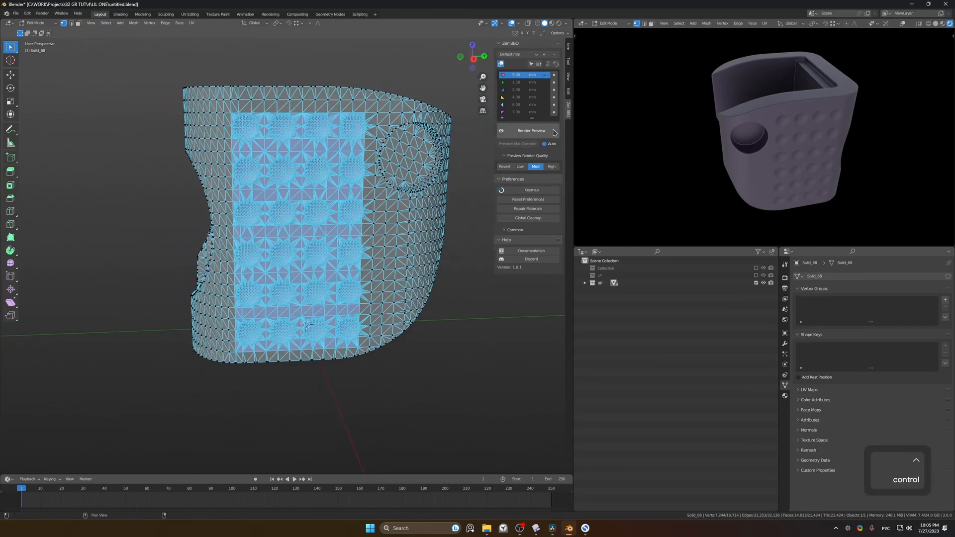
Step: Compare bevel radii of 1.5 and 5 mm on the selected dimples, and apply 4 mm
left_click(555, 76)
middle_click_drag(834, 153, 814, 143, "ctrl")
middle_click_drag(832, 178, 831, 204, "ctrl")
middle_click_drag(831, 204, 821, 155)
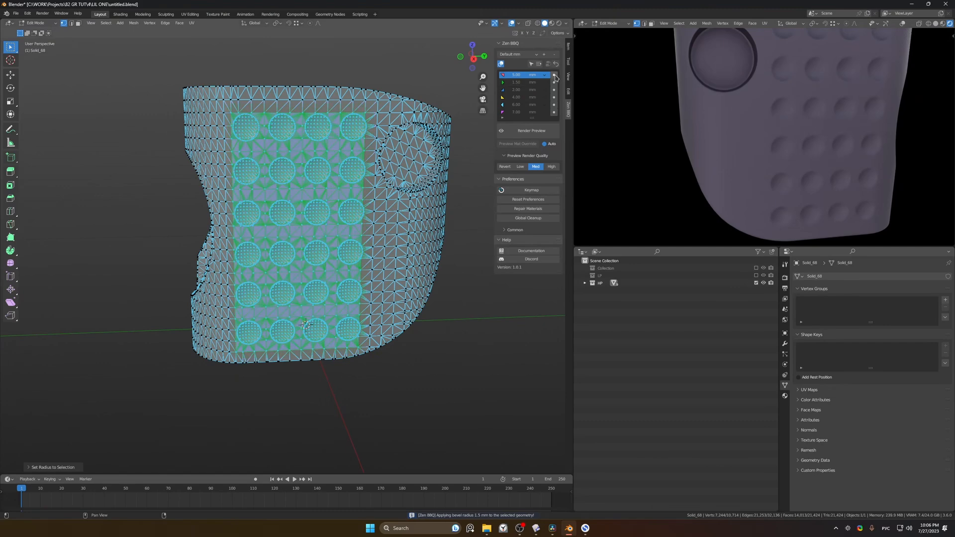
left_click(555, 76)
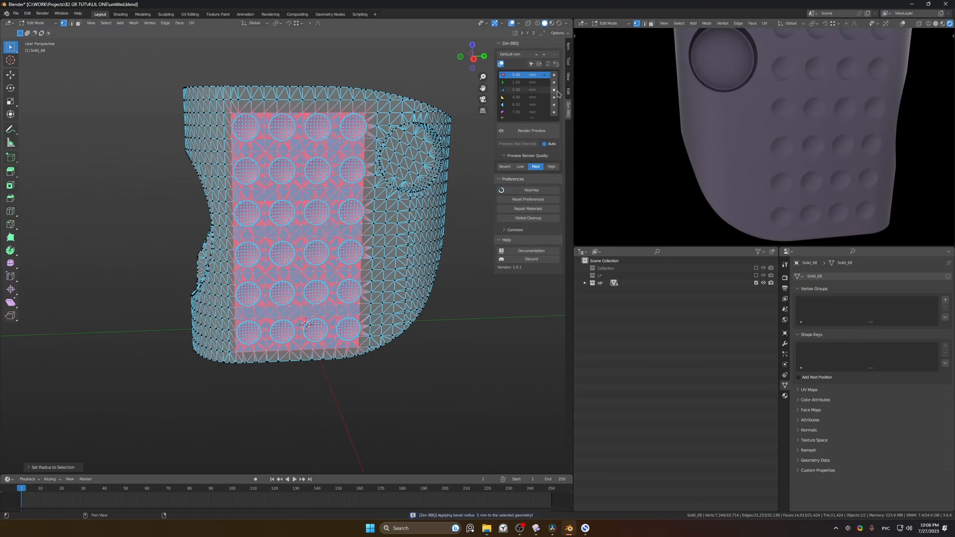
left_click(555, 98)
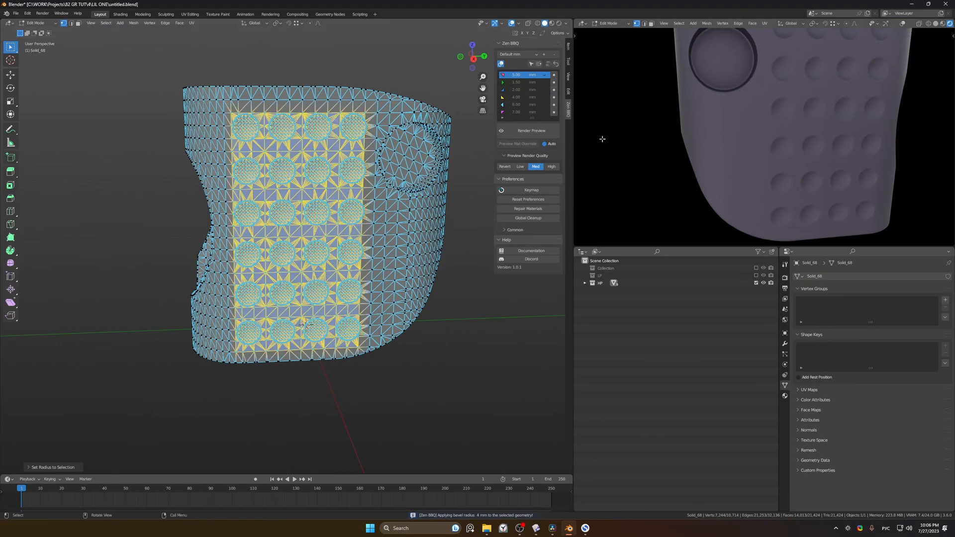
Step: Leave Edit Mode on the shell, reveal all hidden parts and save the file
middle_click_drag(387, 113, 362, 152)
key("Tab")
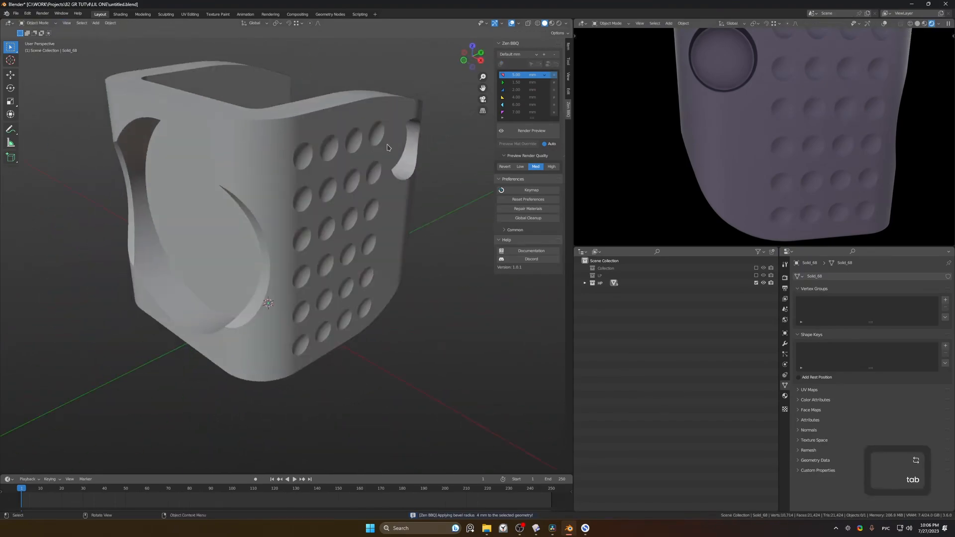
scroll(789, 117, "down", 5)
middle_click_drag(792, 127, 648, 155)
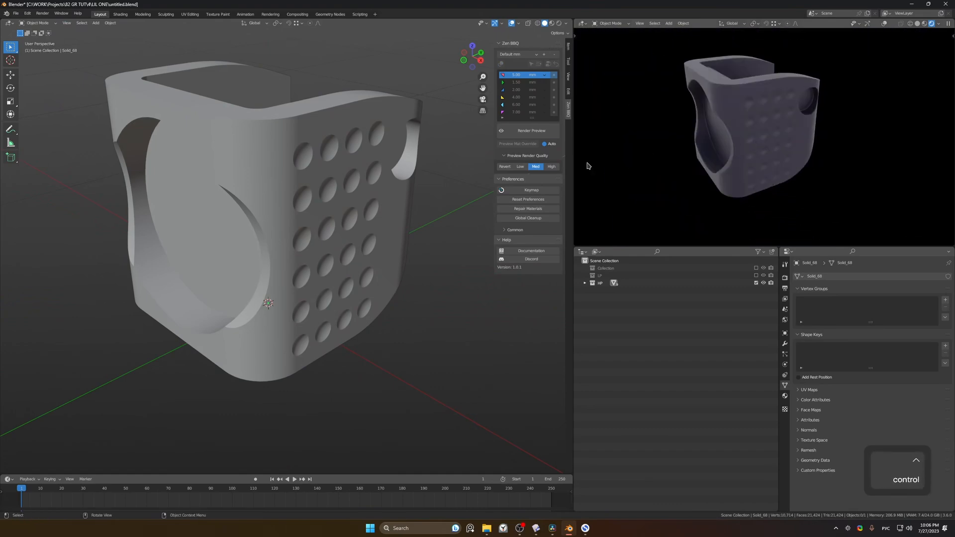
key("Tab")
key("Tab")
key("alt+h")
middle_click_drag(438, 156, 430, 198, "ctrl")
key("ctrl+s")
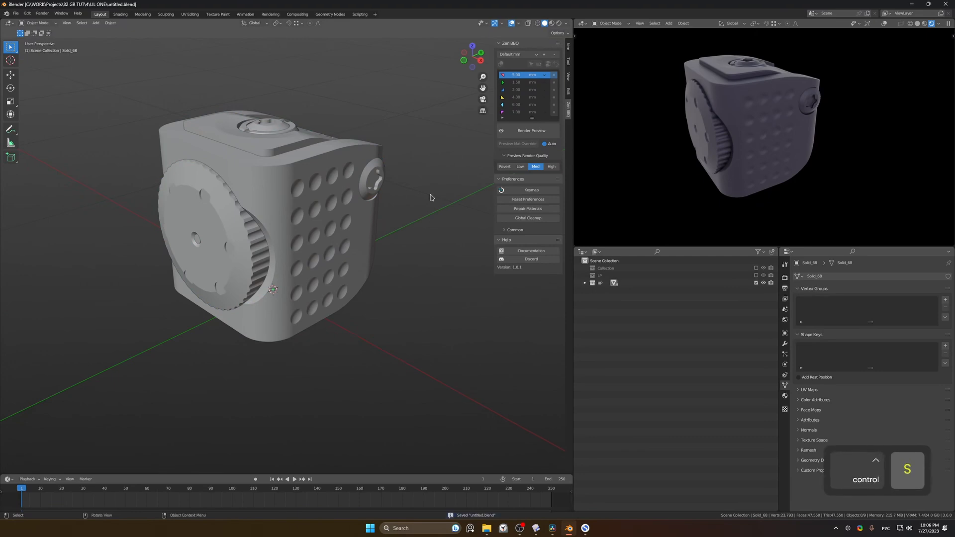
Step: Expand the HP collection and select every part to look over the whole model
middle_click_drag(256, 62, 313, 86)
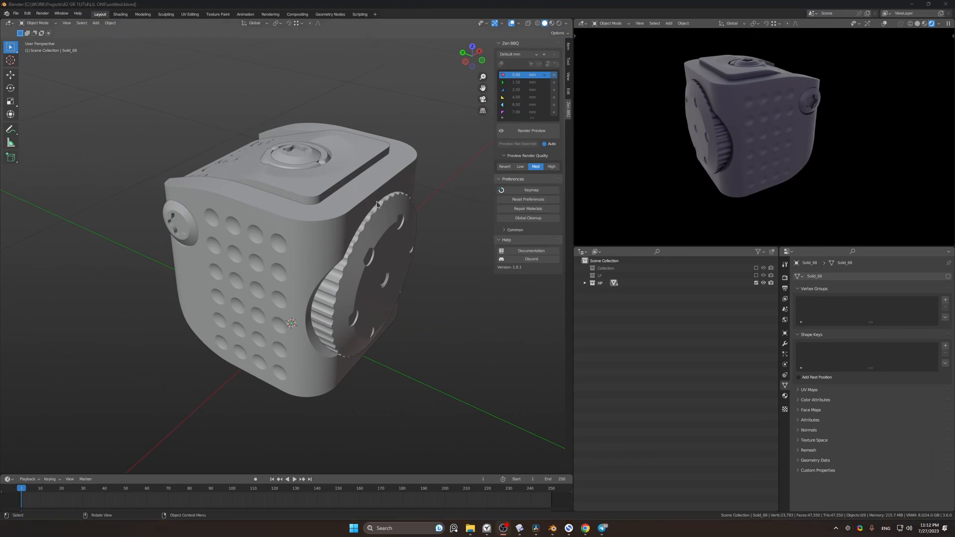
left_click(585, 282)
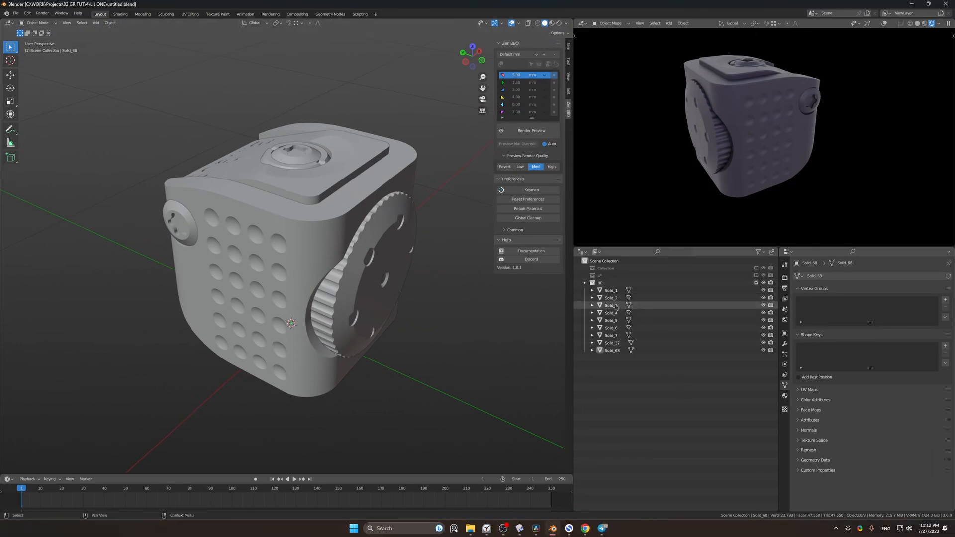
key("a")
middle_click_drag(378, 165, 431, 198)
middle_click_drag(431, 198, 458, 209, "shift")
middle_click_drag(388, 209, 416, 215, "shift")
middle_click_drag(416, 215, 377, 221)
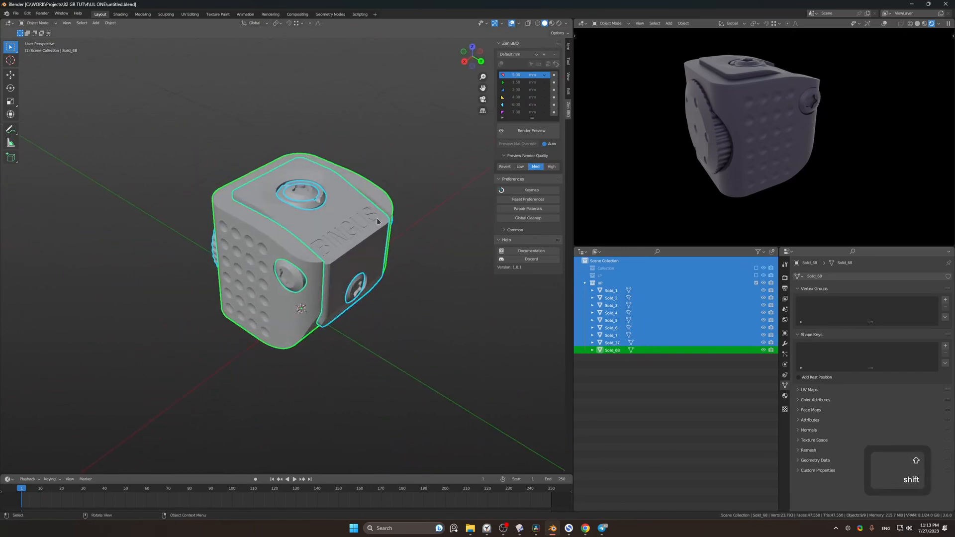
Step: Enable cavity shading in the editing viewport and clear the object selection
left_click(567, 24)
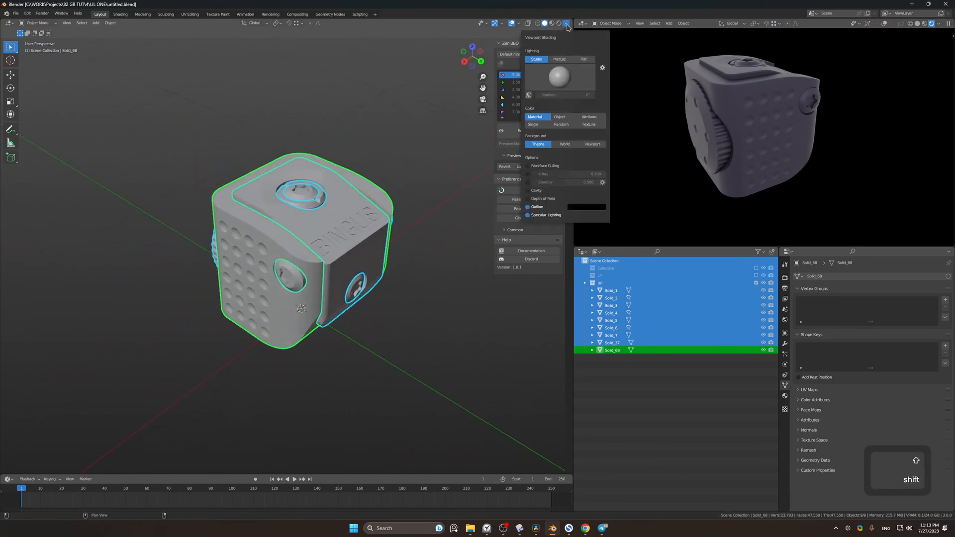
left_click(528, 192)
left_click(393, 142)
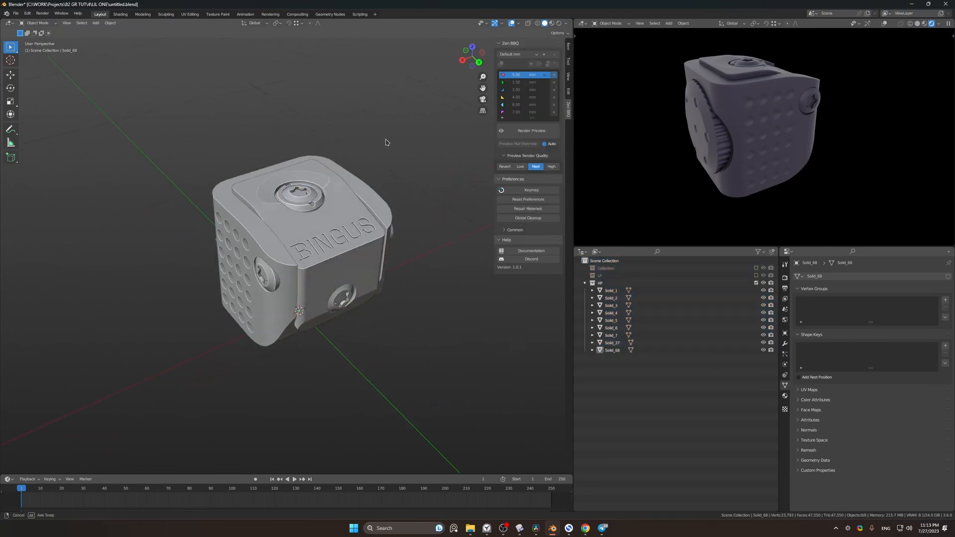
Step: Select Solid_1 through Solid_68 and configure Batch Rename to Set Name with the New method
left_click(657, 291)
left_click(656, 351, "shift")
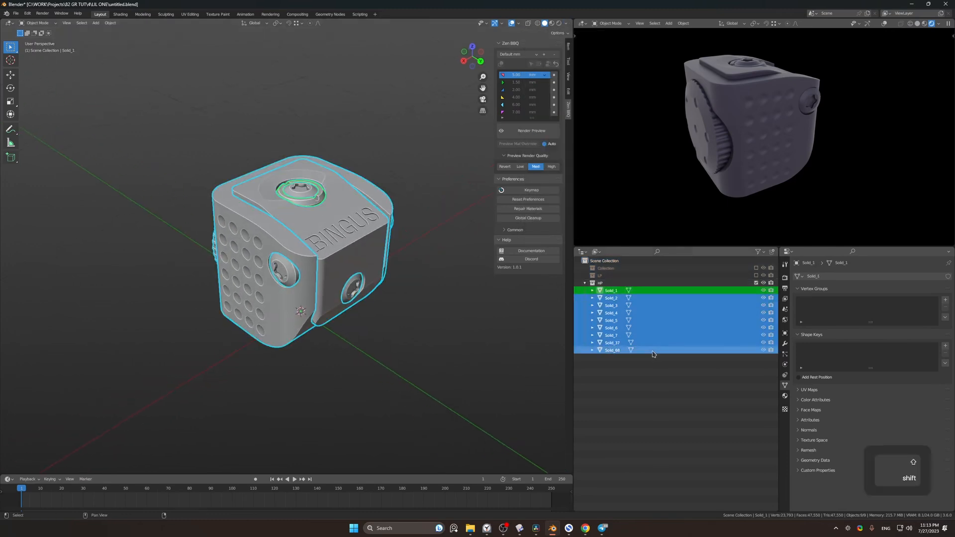
key("ctrl+F2")
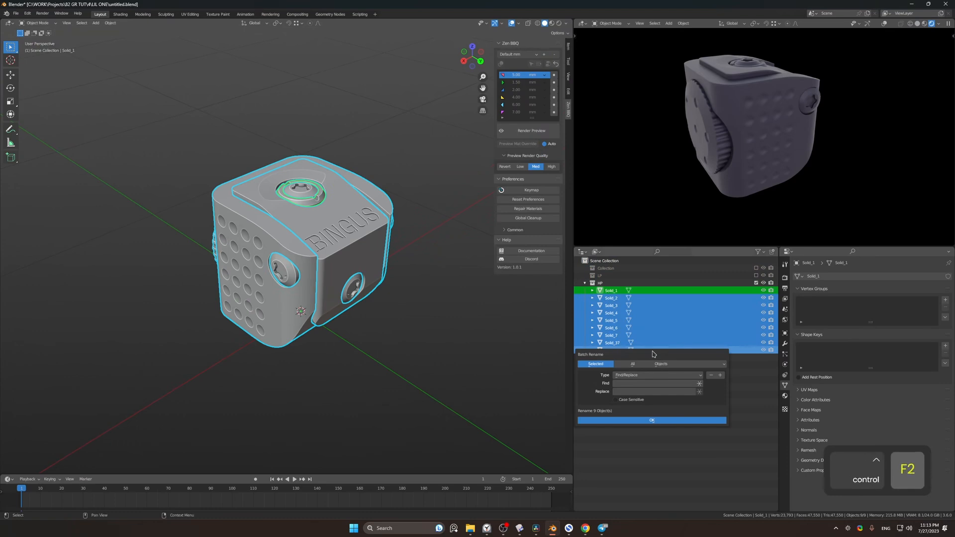
left_click_drag(653, 355, 453, 323)
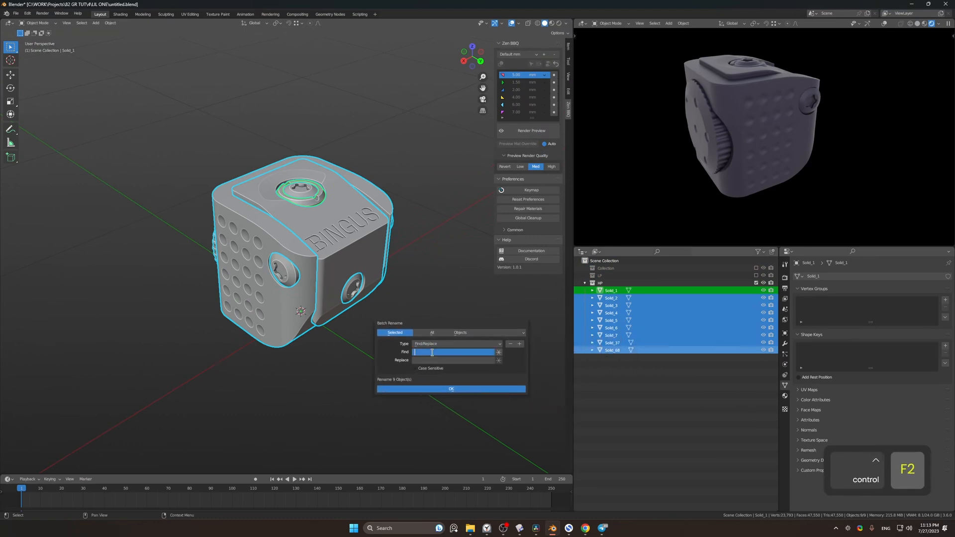
left_click(433, 344)
left_click(437, 352)
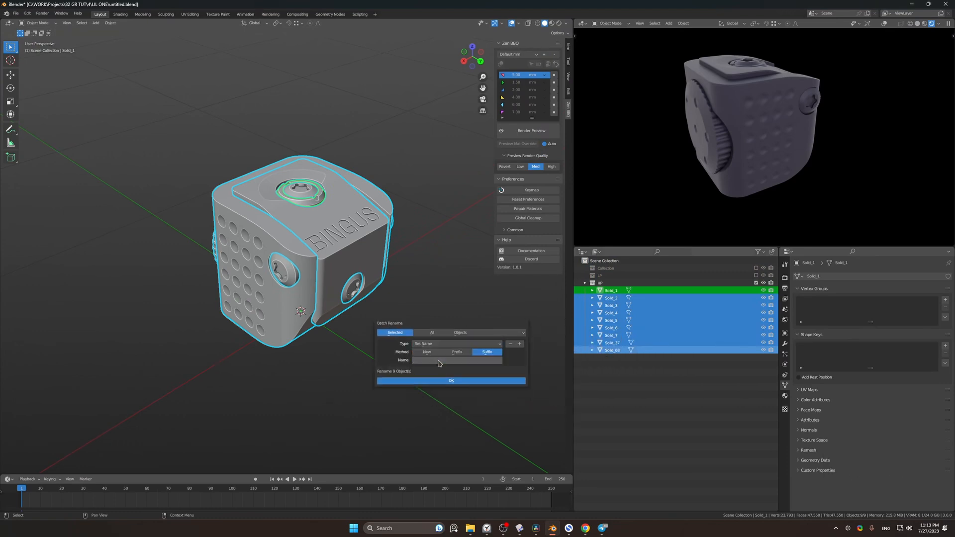
left_click(428, 354)
Step: Batch rename the selected high-poly objects to HP
left_click(436, 362)
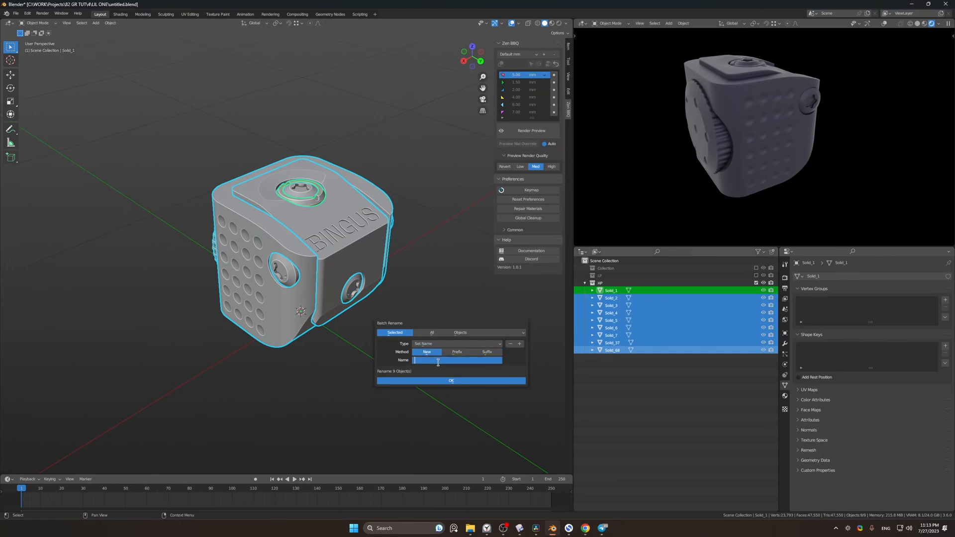
type("hp")
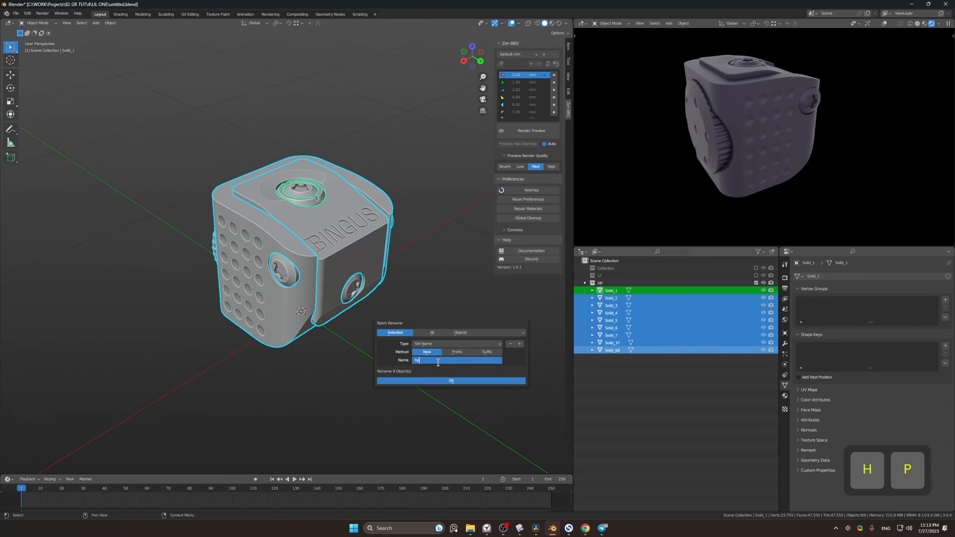
key("BackSpace")
type("H")
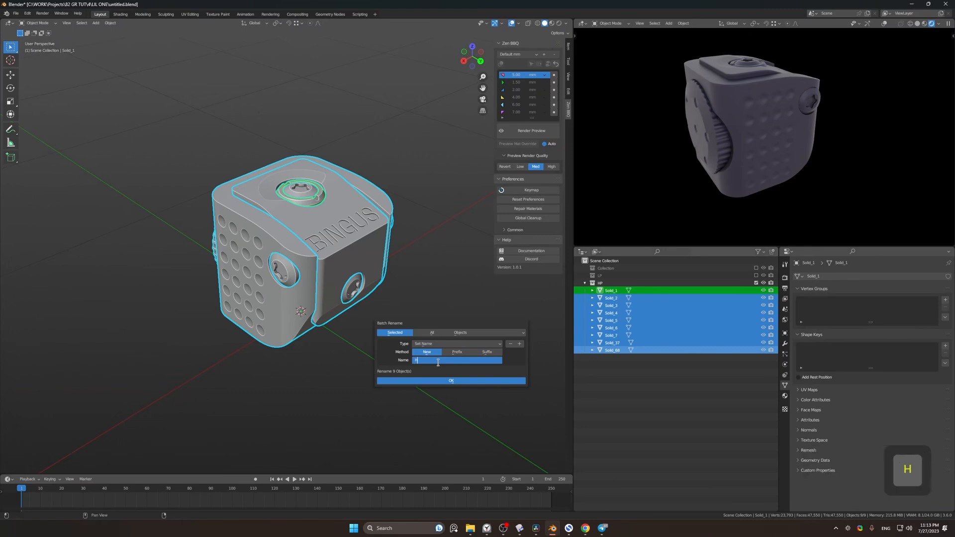
key("Return")
key("Return")
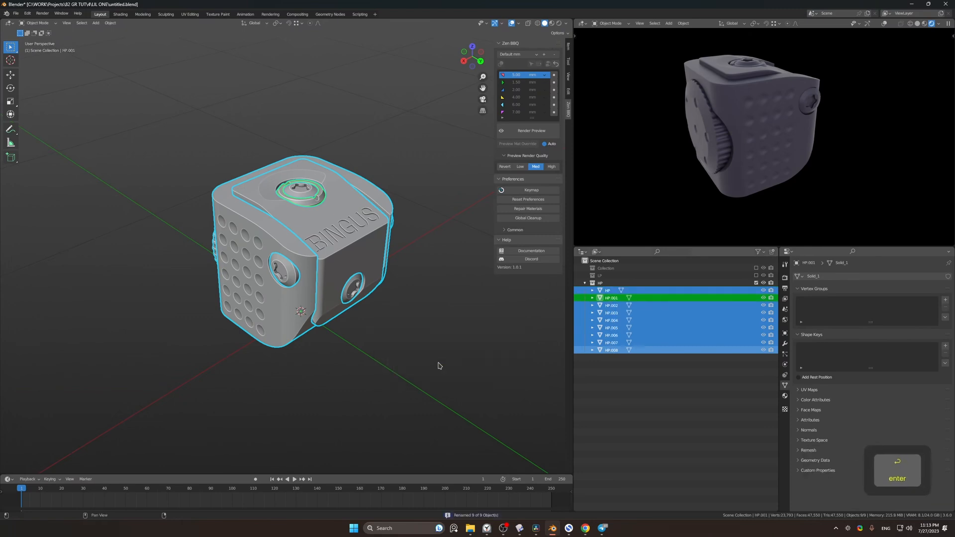
Step: Exclude the HP collection from the view layer, include the LP collection and expand it
left_click(757, 283)
left_click(757, 275)
left_click(585, 276)
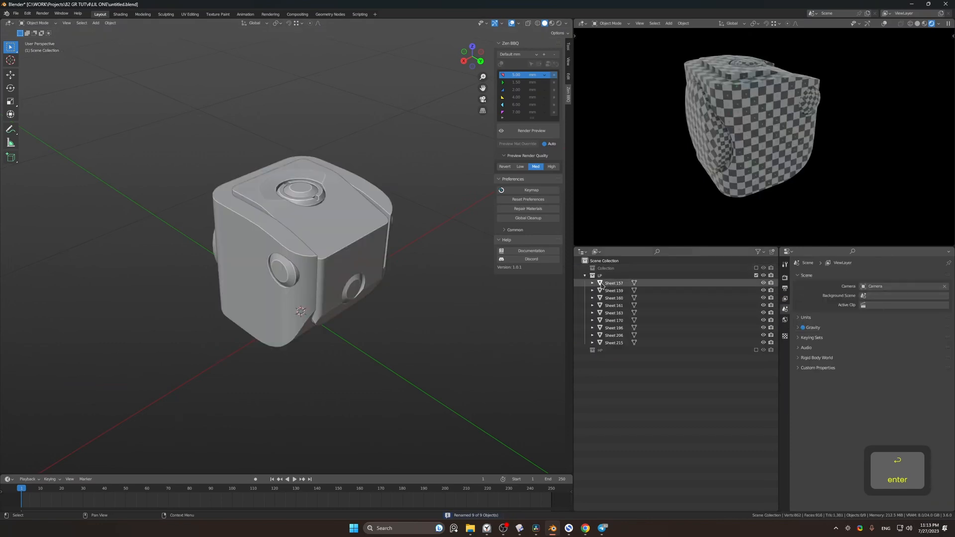
Step: Batch rename the low-poly objects Sheet 157 through Sheet 215 to LP and save the file
left_click(603, 283)
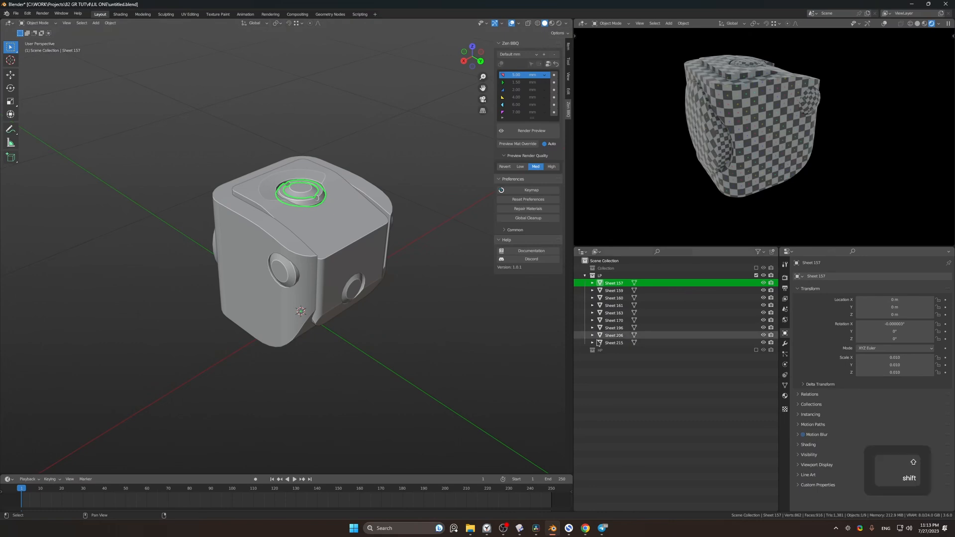
left_click(612, 343, "shift")
key("ctrl+F2")
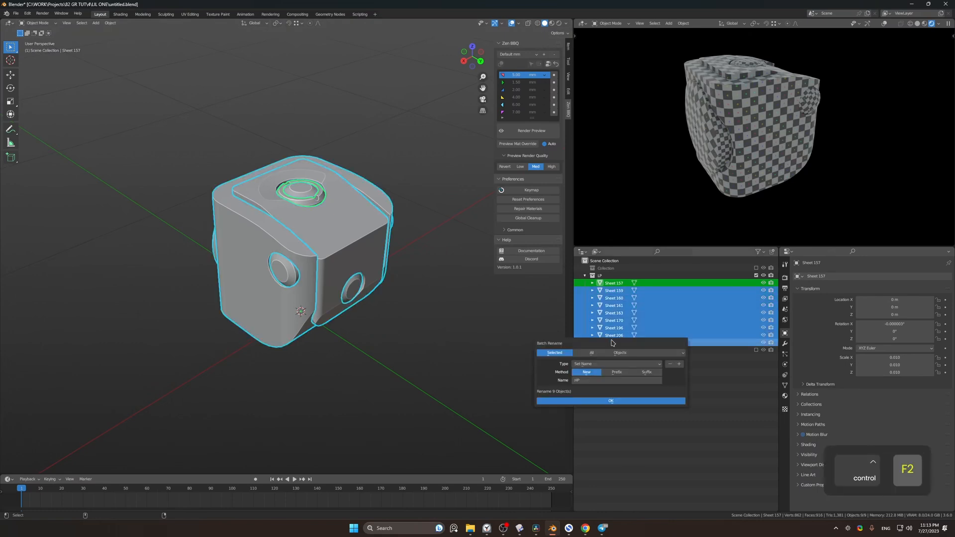
left_click_drag(611, 345, 479, 311)
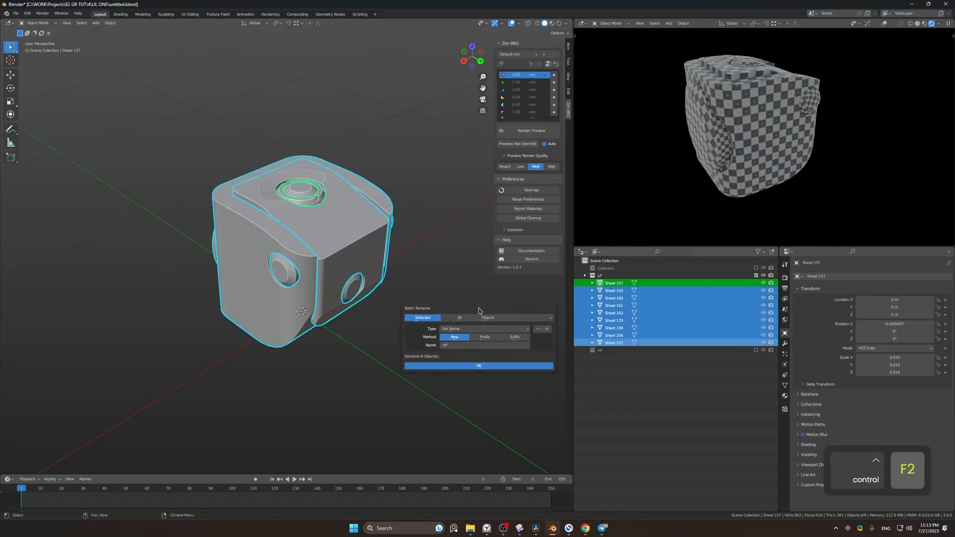
left_click(462, 345)
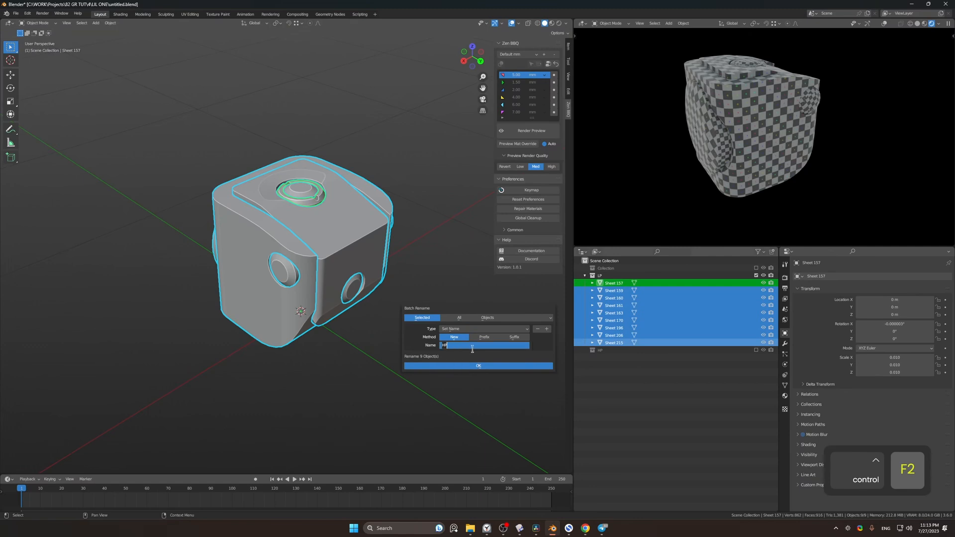
type("LP")
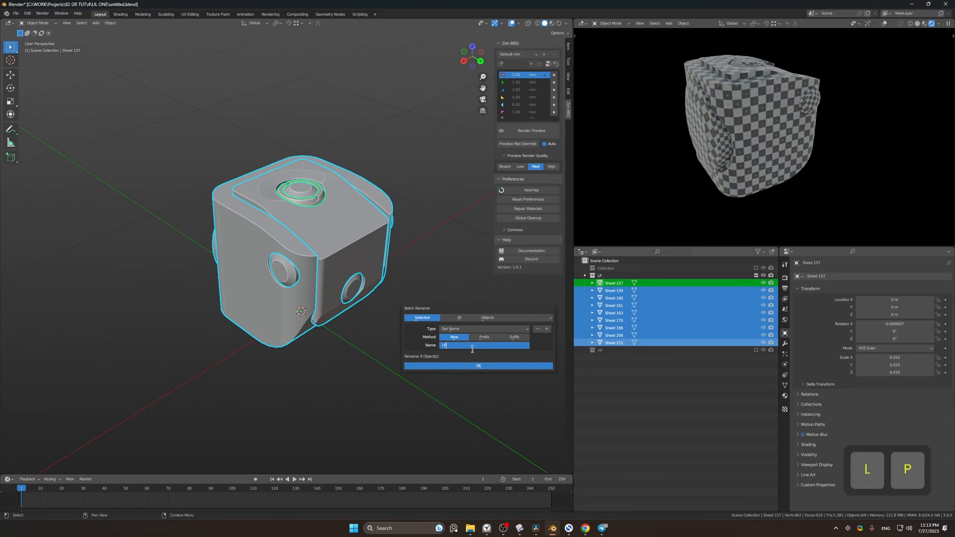
key("Return")
key("Return")
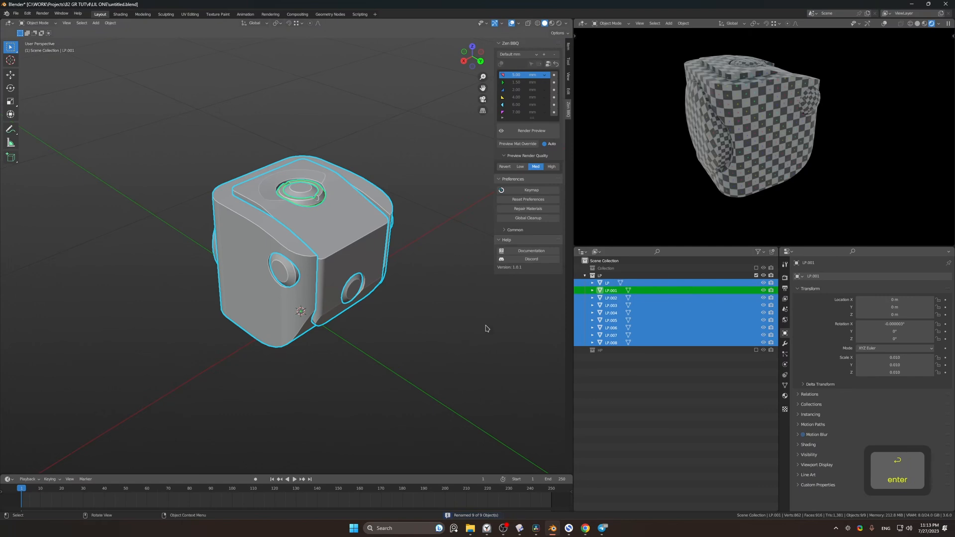
left_click(507, 312)
mouse_move(382, 192)
middle_mouse_down()
mouse_move(398, 171)
mouse_move(396, 199)
middle_mouse_up()
key("ctrl+s")
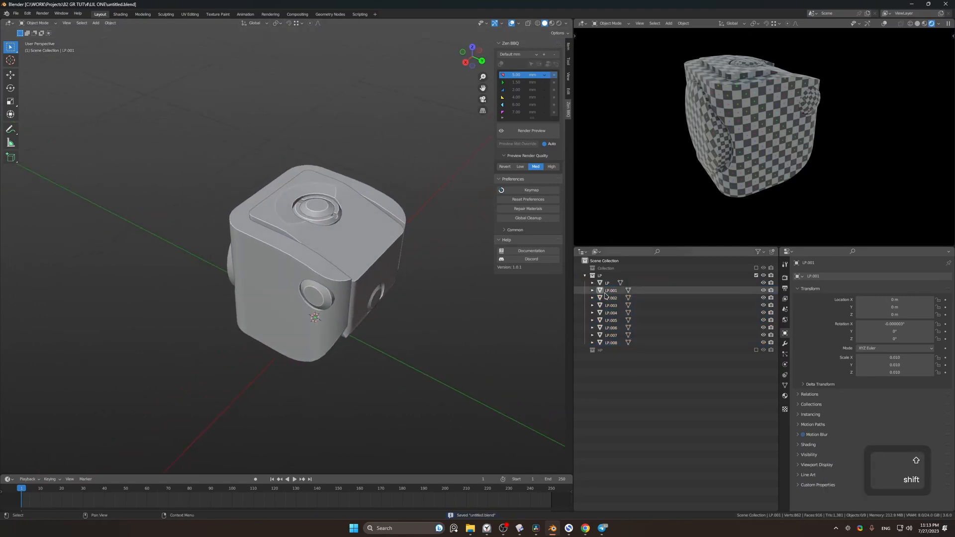
Step: Include the HP collection in the view layer alongside LP and clear the object selection
left_click(584, 352, "shift")
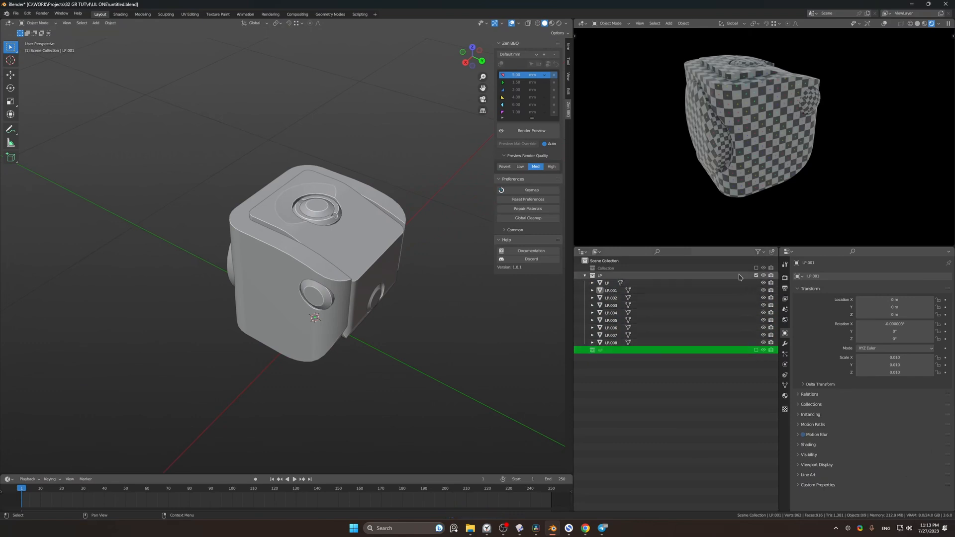
left_click(756, 350)
left_click(443, 160)
key("a")
left_click(443, 192)
middle_click_drag(443, 193, 436, 183)
Step: Move LP, LP.001, LP.002, LP.006 and their counterparts HP, HP.001, HP.004, HP.008 to a new collection named 1
left_click(318, 237)
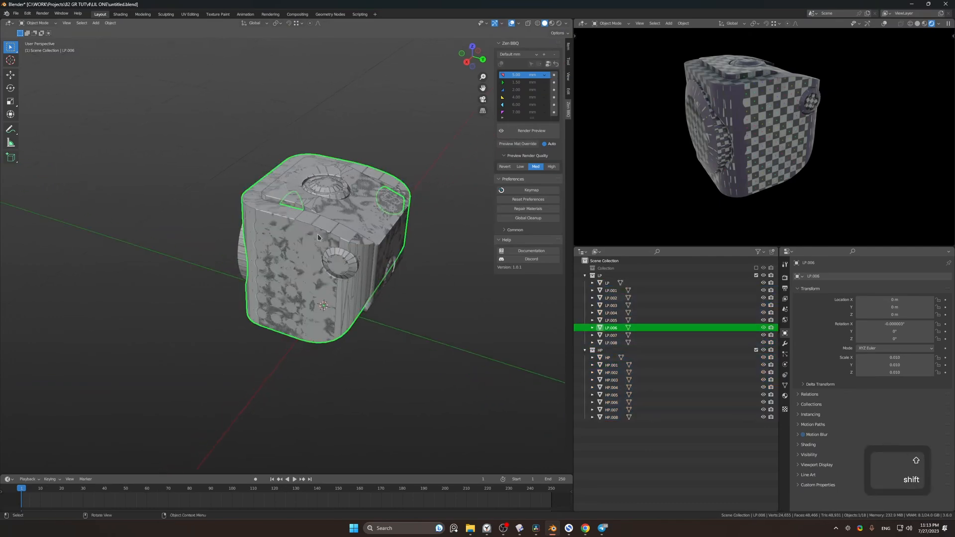
left_click(460, 236)
middle_click_drag(460, 235, 426, 237)
left_click(412, 216, "shift")
left_click(411, 215, "shift")
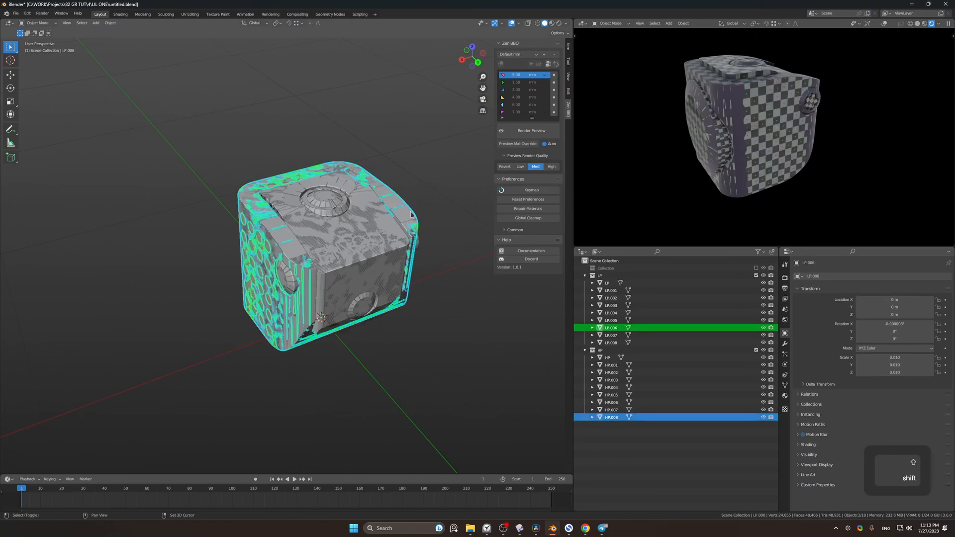
middle_click_drag(343, 192, 356, 219)
middle_click_drag(357, 219, 468, 262, "ctrl")
left_click(359, 216, "shift")
left_click(359, 214, "shift")
left_click(348, 260, "shift")
left_click(349, 260, "shift")
middle_click_drag(325, 260, 358, 290, "shift")
middle_click_drag(358, 299, 350, 349, "ctrl")
left_click(349, 282, "shift")
left_click(349, 282, "shift")
middle_click_drag(278, 234, 347, 267)
middle_click_drag(347, 266, 379, 240, "shift")
key("m")
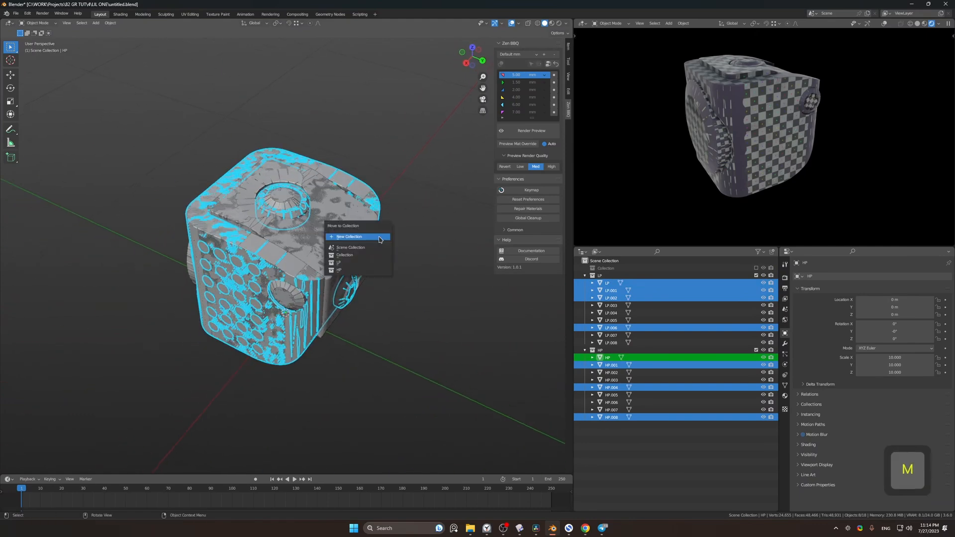
left_click(380, 238)
left_click(387, 260)
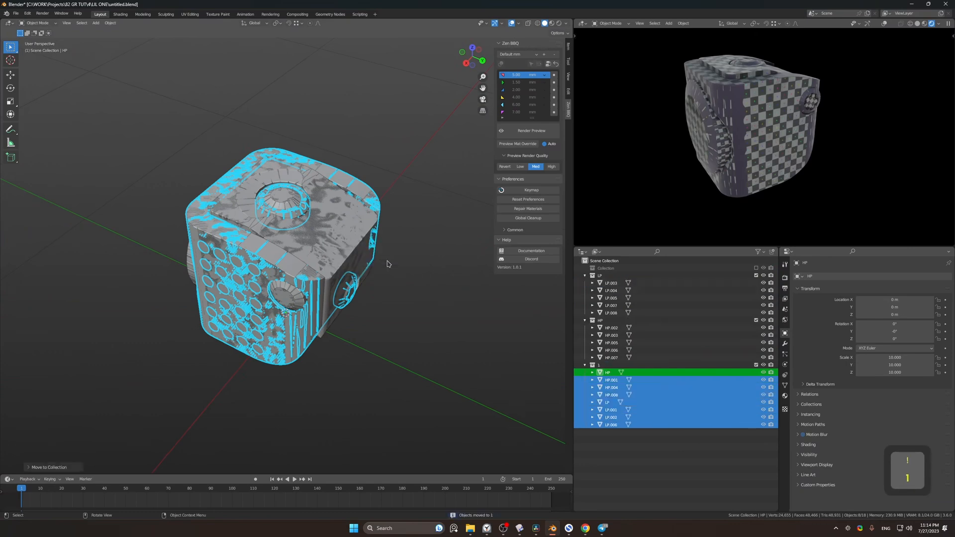
left_click(458, 292)
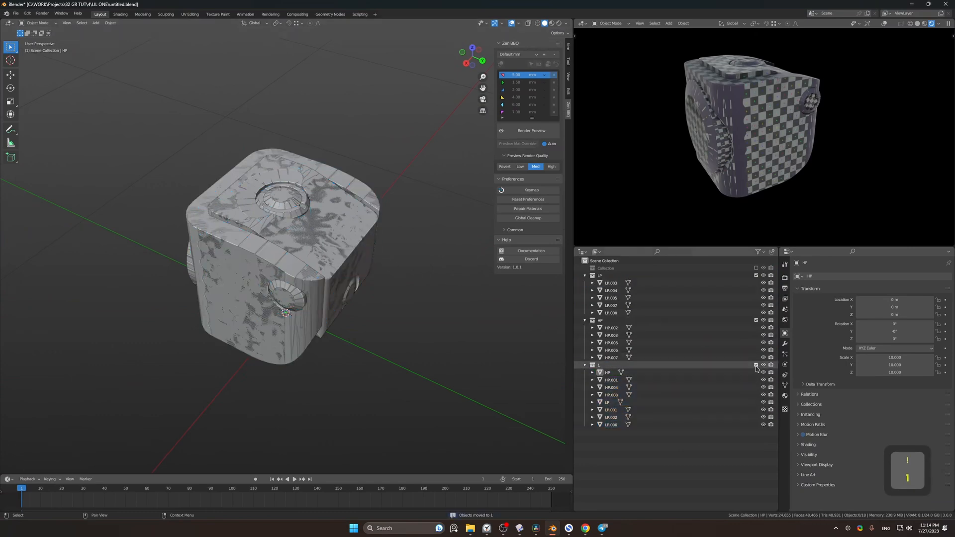
Step: Exclude collection 1 from the view layer and move all remaining LP and HP objects to a new collection named 2
left_click(757, 366)
mouse_move(366, 294)
middle_mouse_down()
mouse_move(341, 268)
mouse_move(368, 277)
middle_mouse_up()
left_click(314, 269, "shift")
left_click(313, 269, "shift")
middle_click_drag(413, 230, 326, 244)
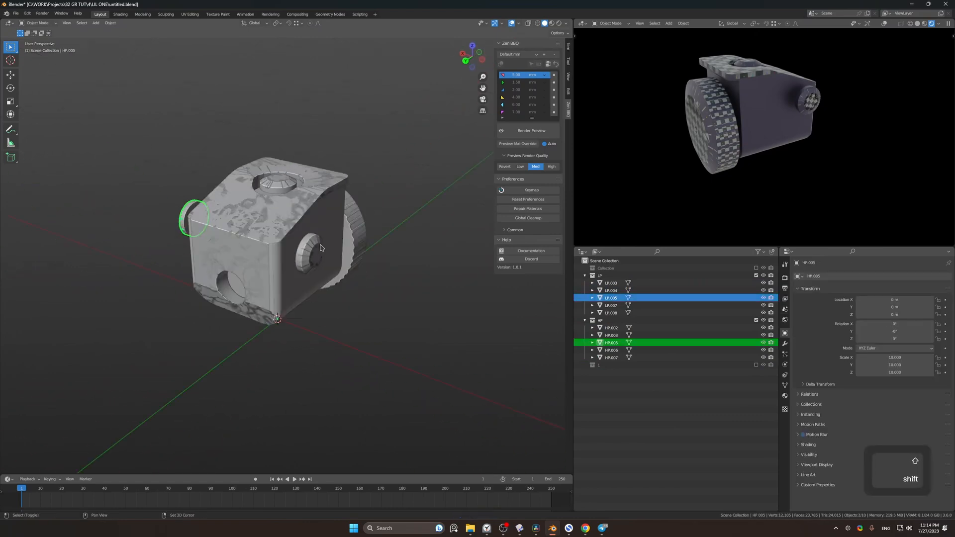
left_click(317, 248, "shift")
left_click(317, 248, "shift")
left_click(294, 224, "shift")
left_click(293, 224, "shift")
left_click_drag(378, 259, 343, 226, "shift")
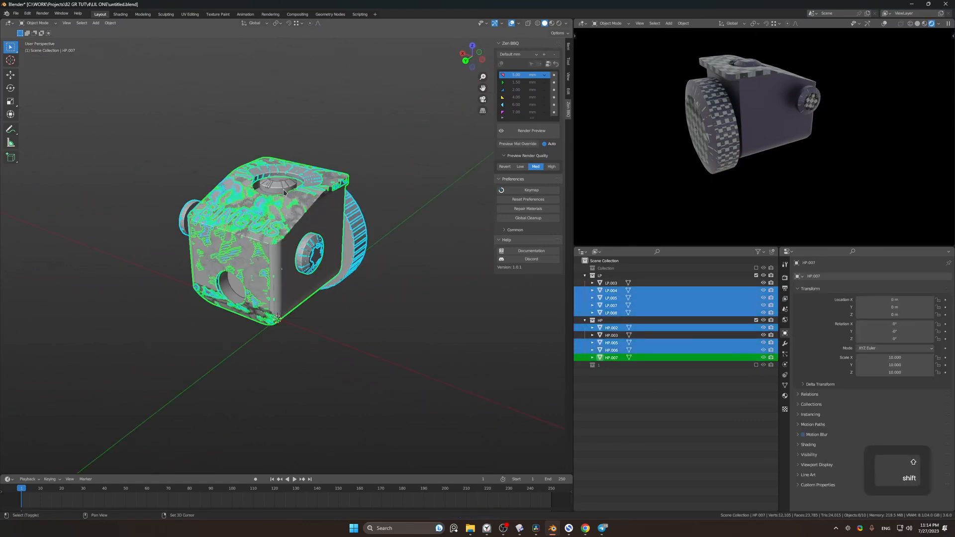
key("ctrl+z")
left_click(282, 184, "shift")
left_click(283, 184, "shift")
middle_click_drag(336, 165, 213, 151)
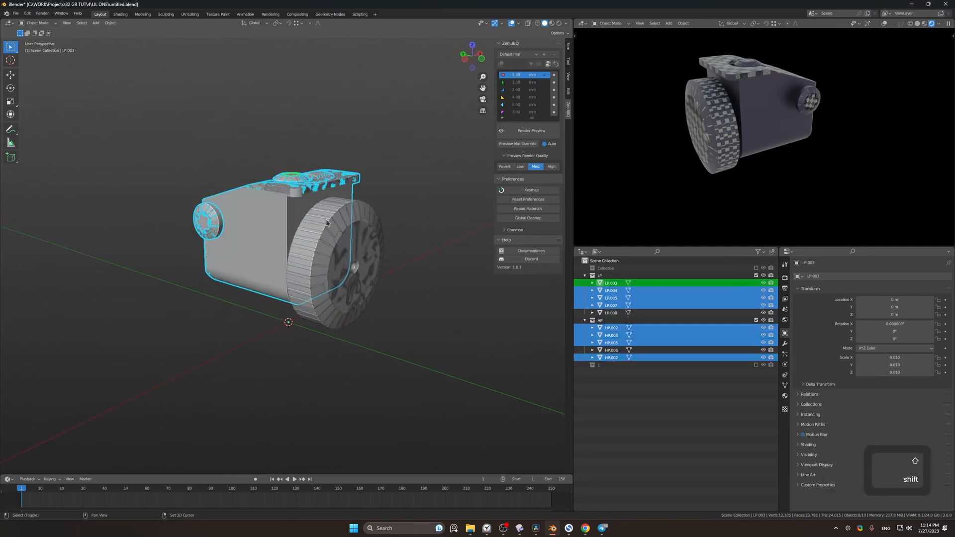
left_click(328, 224, "shift")
left_click(329, 224, "shift")
key("m")
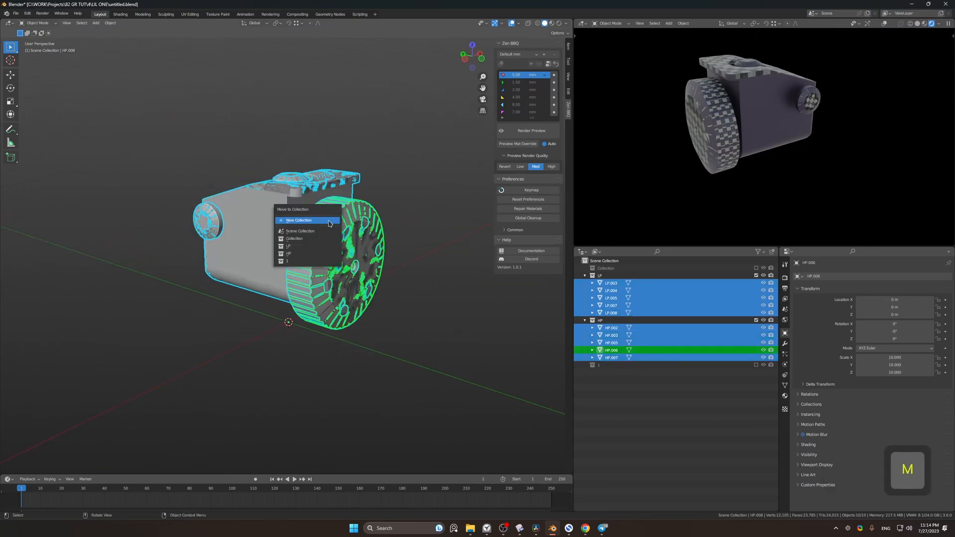
left_click(329, 224)
type("2")
left_click(339, 246)
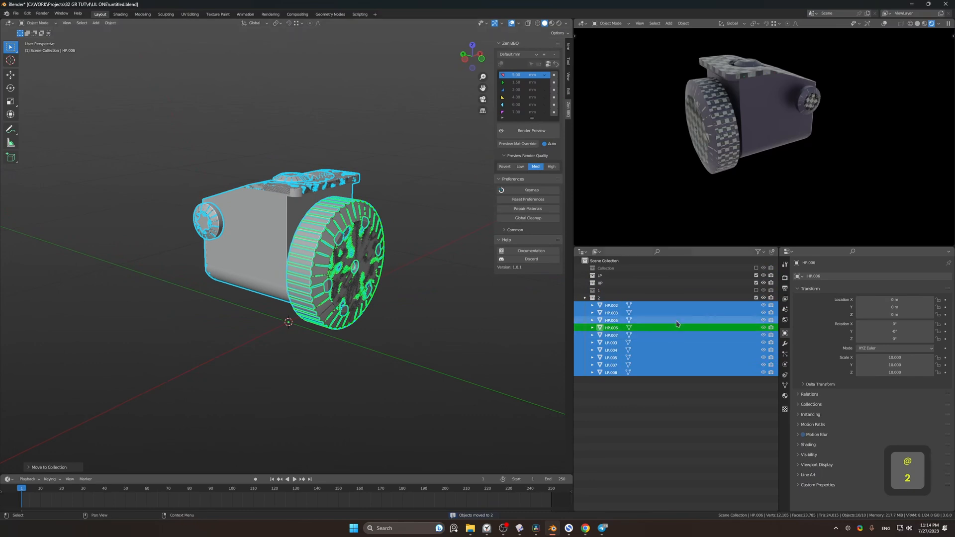
left_click(500, 302)
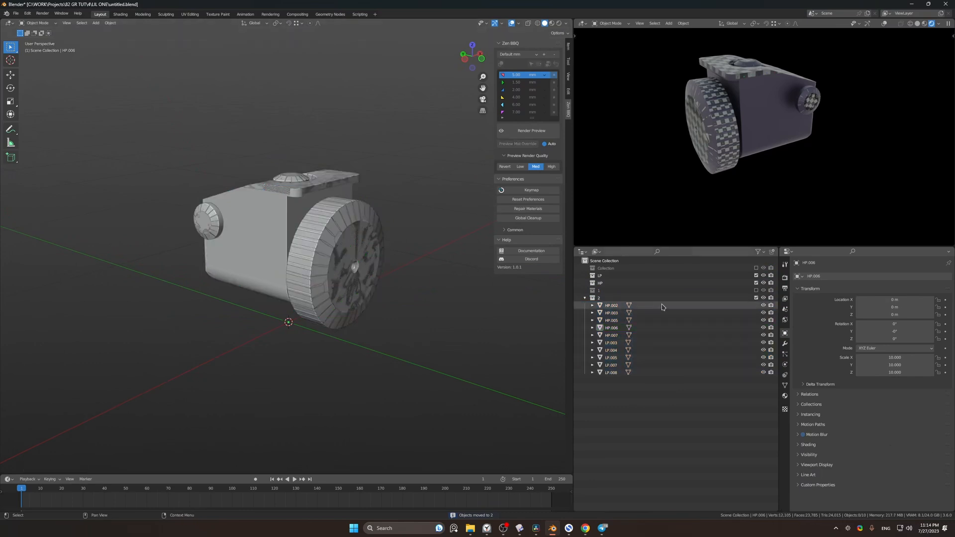
Step: Toggle collection 2 off and on in the view layer and include collection 1 again
left_click(757, 298)
left_click(756, 298)
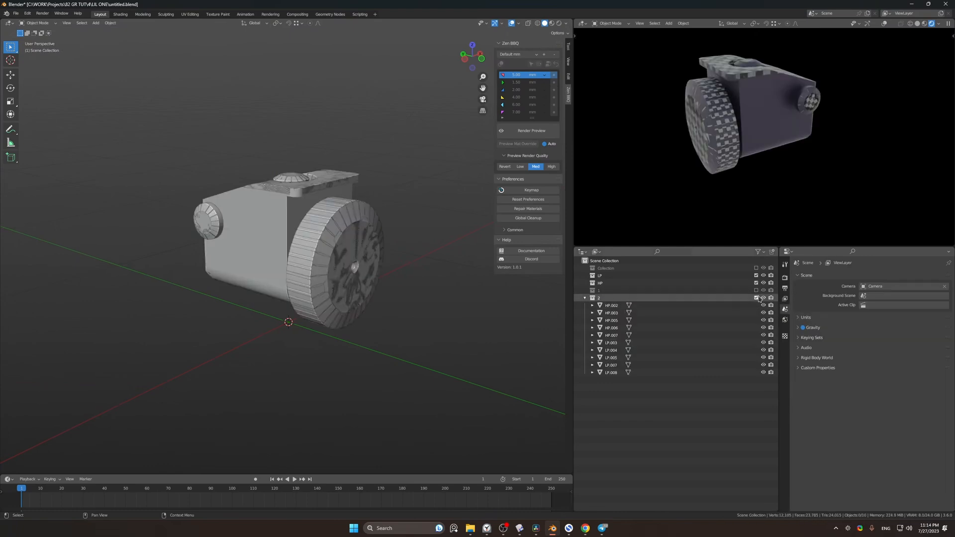
left_click(756, 290)
Step: In collection 1, join the HP objects into one mesh and the LP objects into another
left_click(697, 298)
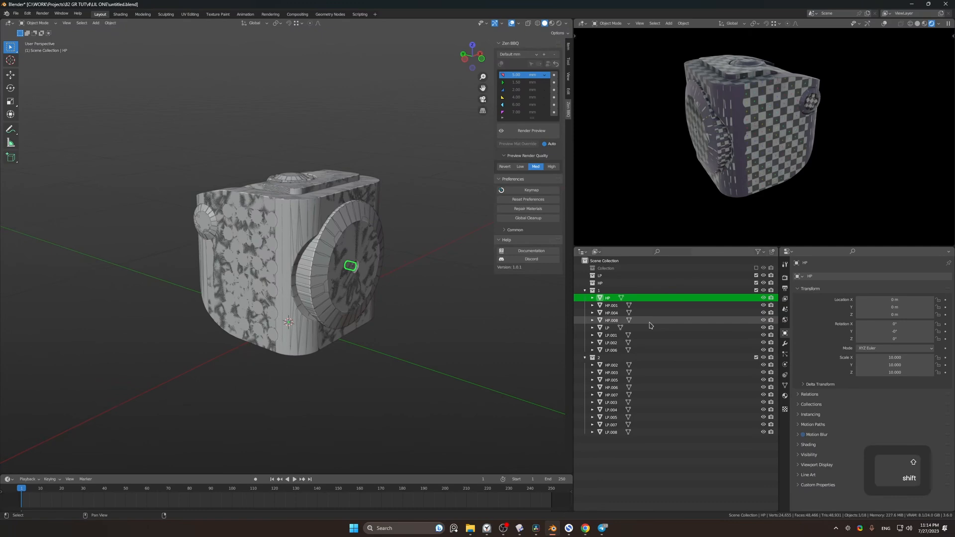
left_click(648, 320, "shift")
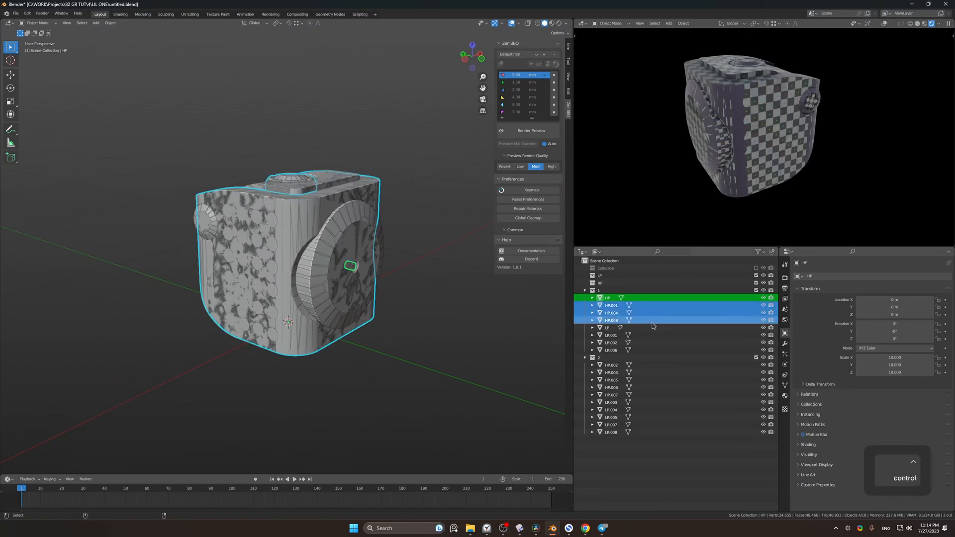
key("ctrl+j")
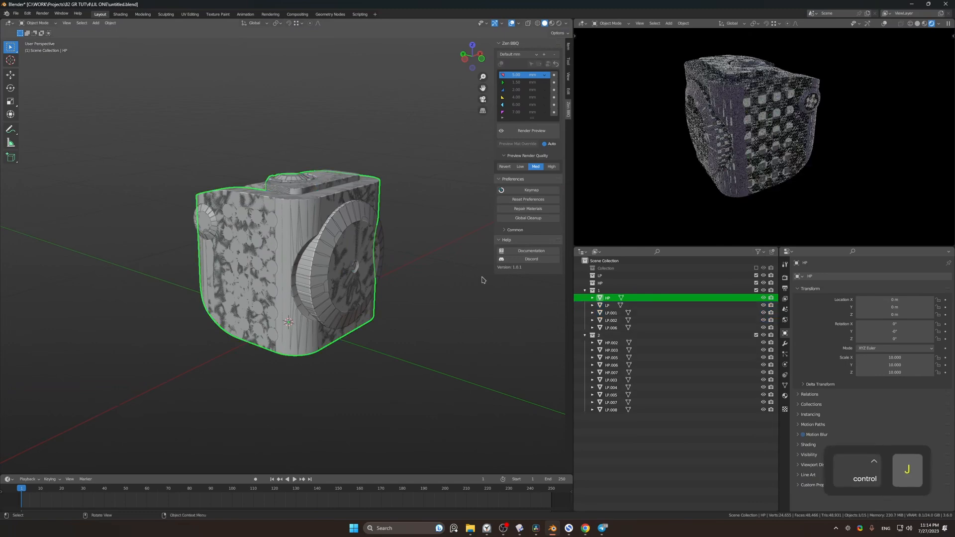
left_click(642, 305)
left_click(642, 328, "shift")
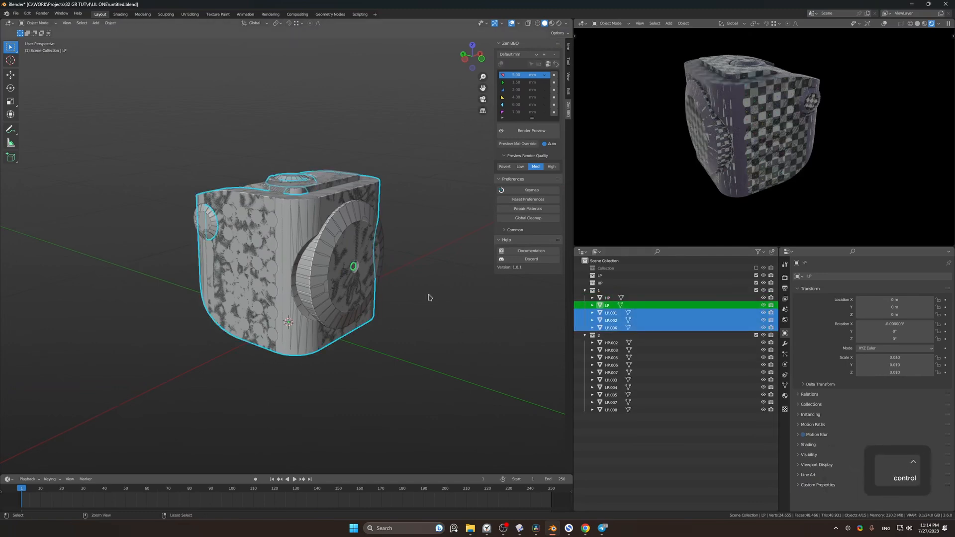
key("ctrl+j")
Step: In collection 2, join HP.002 through HP.007 into one object and LP.003 through LP.008 into another
left_click(644, 321)
left_click(642, 350, "shift")
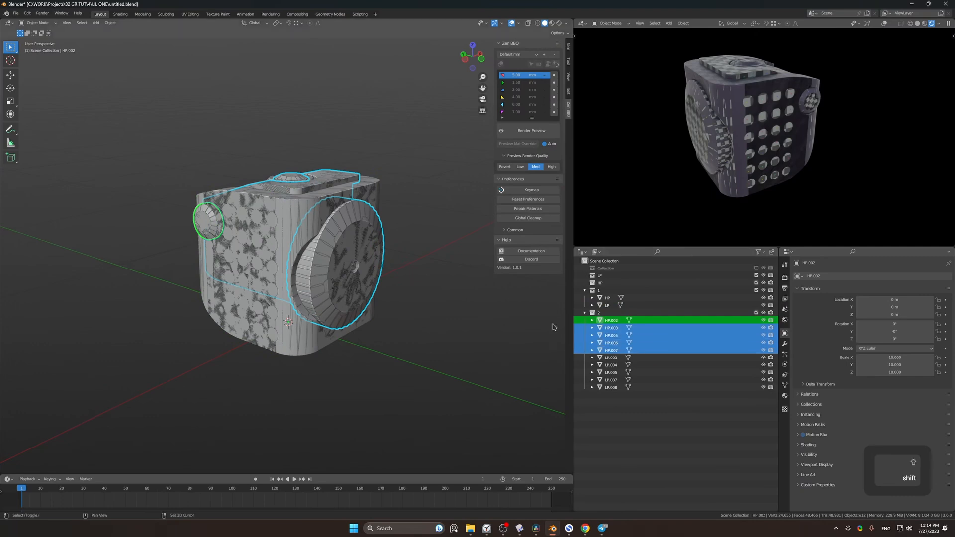
key("ctrl+j")
left_click(642, 328)
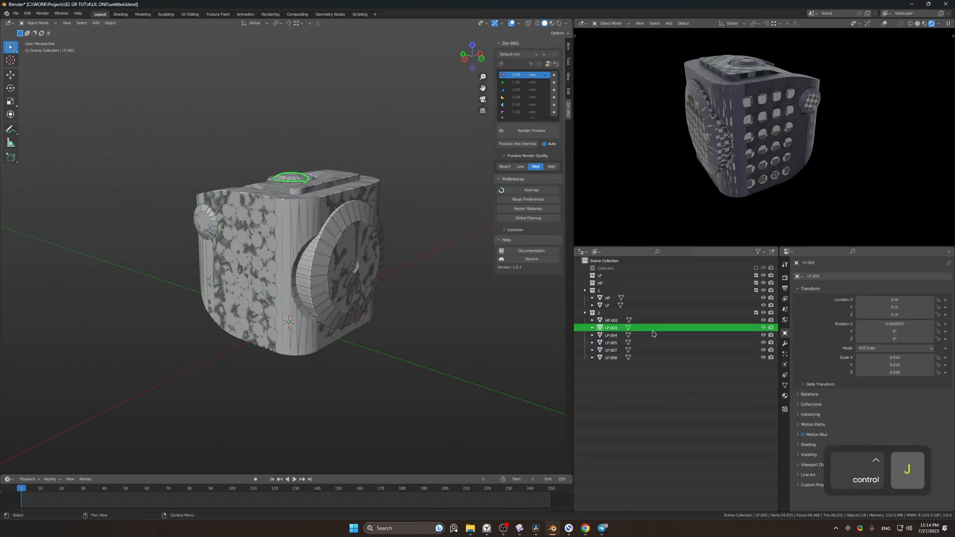
left_click(658, 358, "shift")
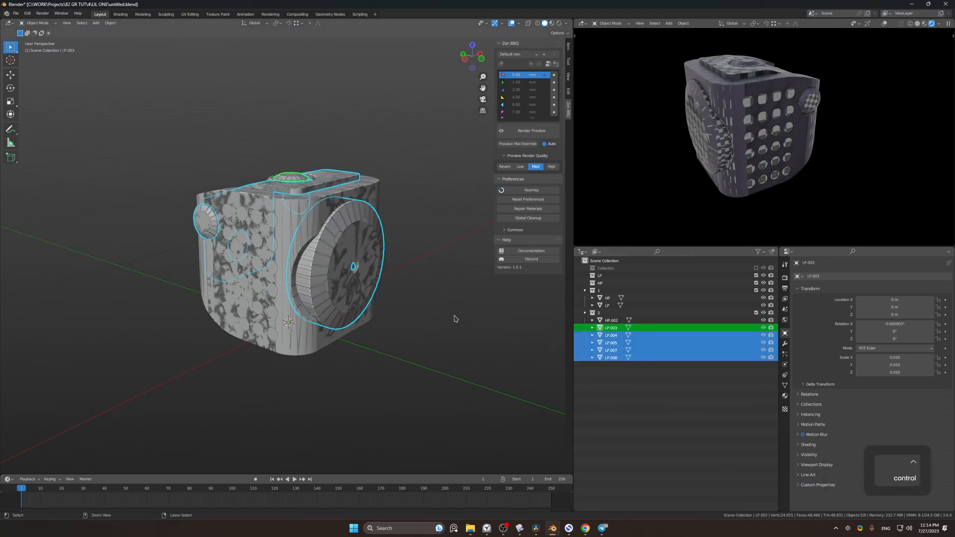
key("ctrl+j")
left_click(482, 324)
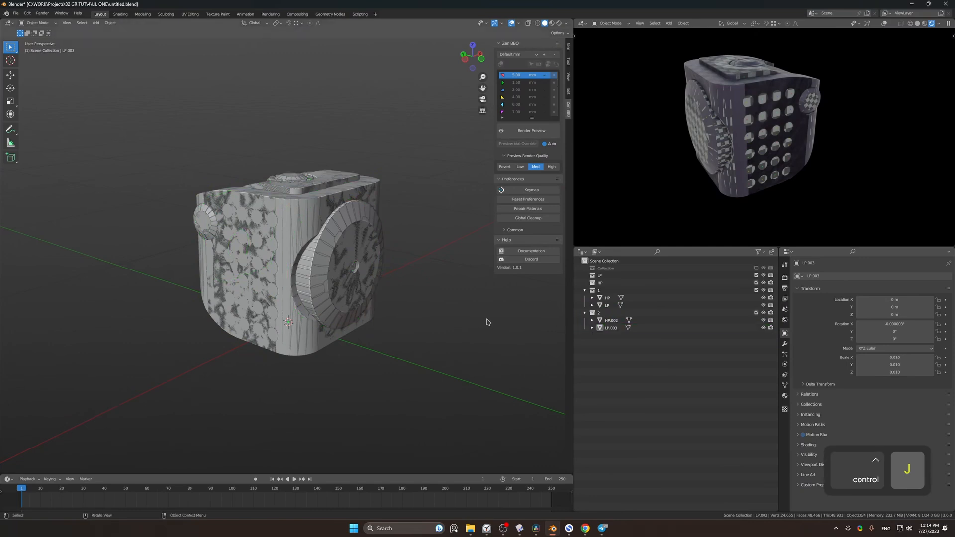
Step: Rename the two joined objects in collection 1 to 1_HP and 1_LP
double_click(607, 299)
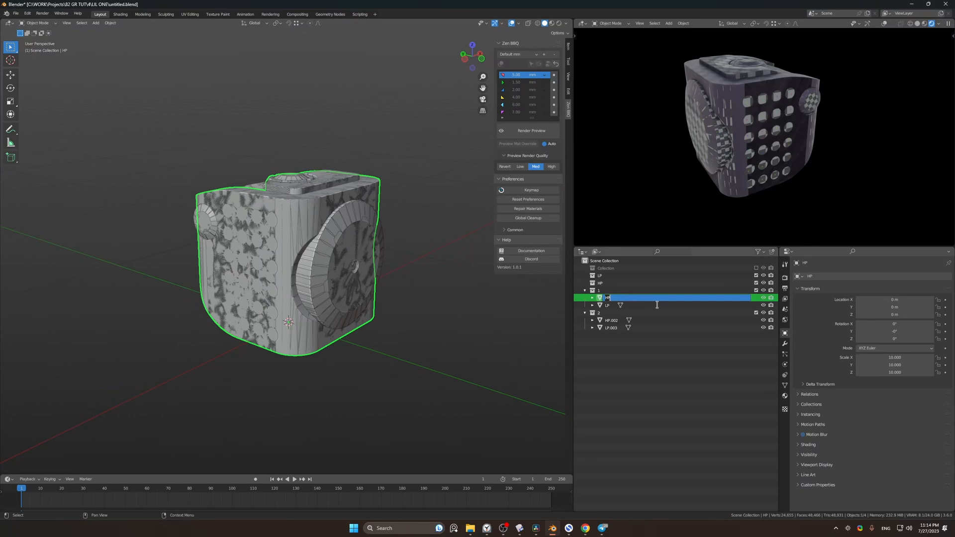
type("1_H")
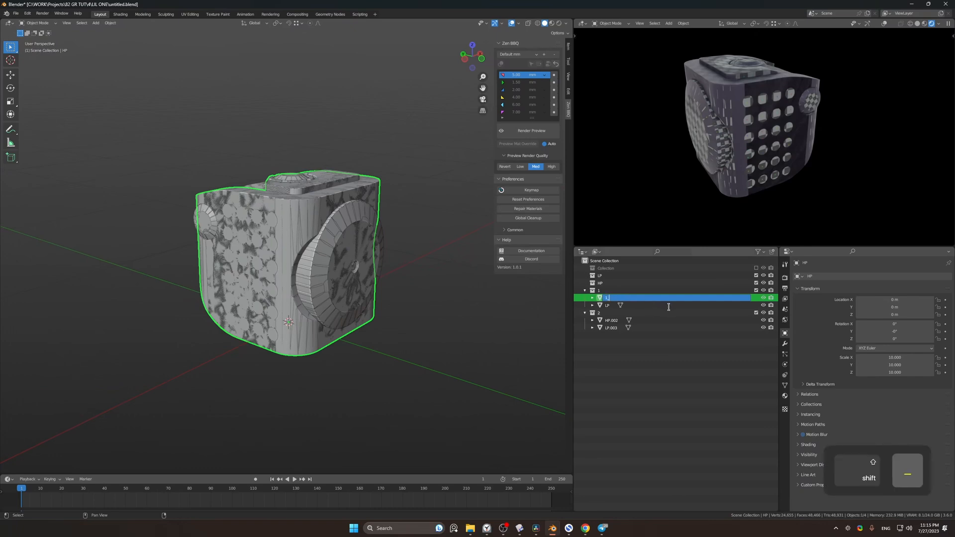
key("Return")
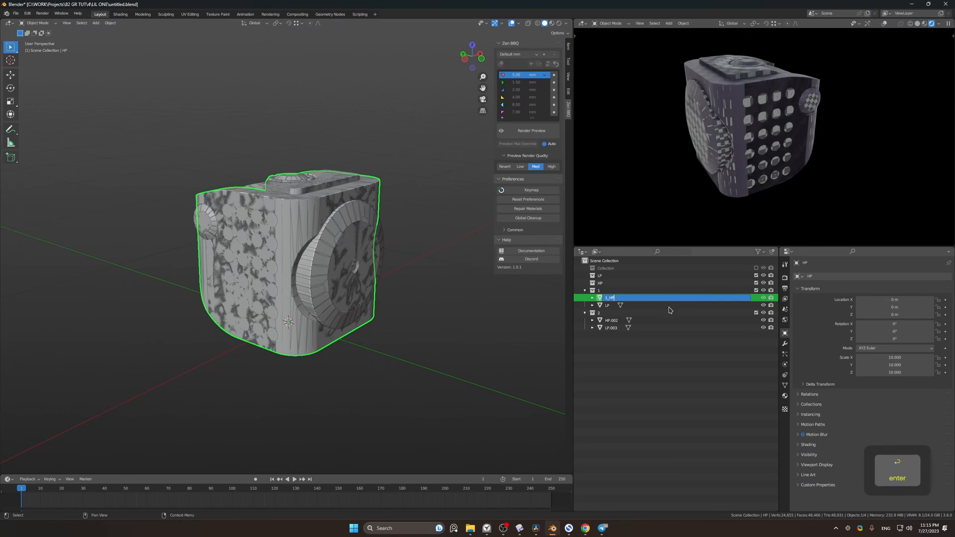
left_click(608, 306)
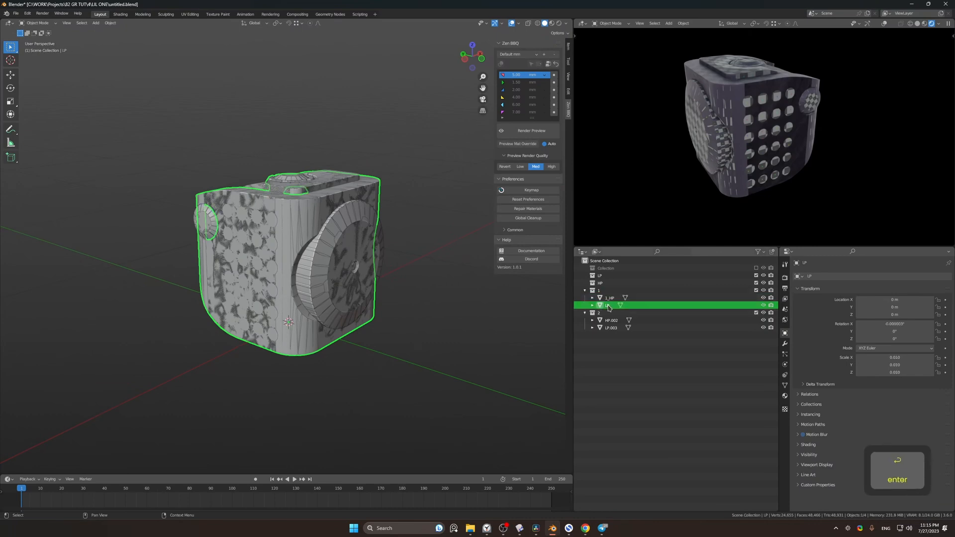
double_click(608, 307)
type("1_")
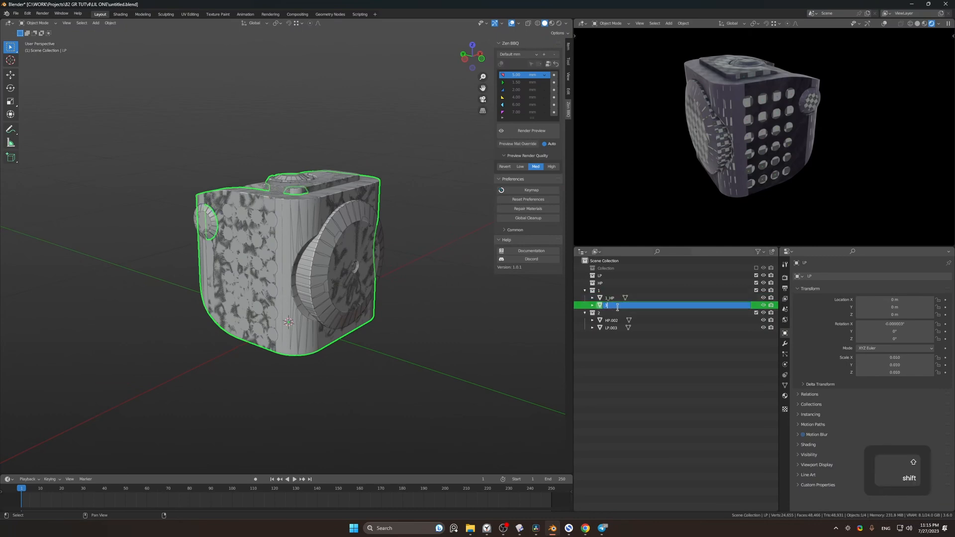
type("LP")
key("Return")
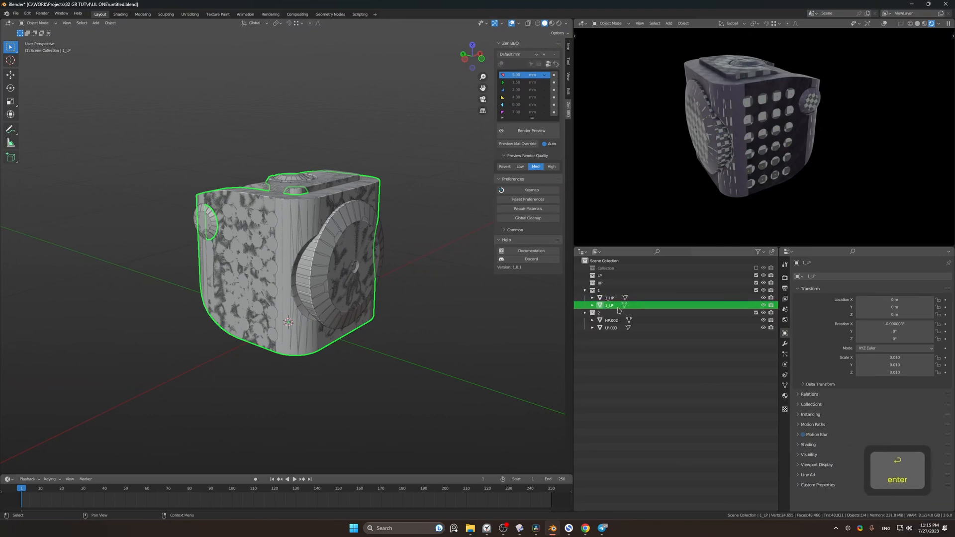
Step: Rename the two joined objects in collection 2 to 2_HP and 2_LP
double_click(613, 321)
type("2")
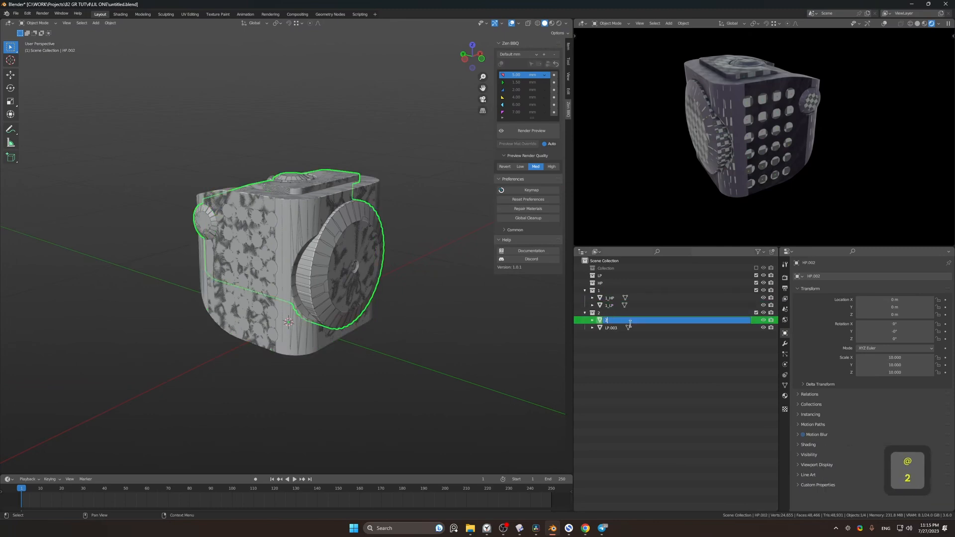
type("_LP")
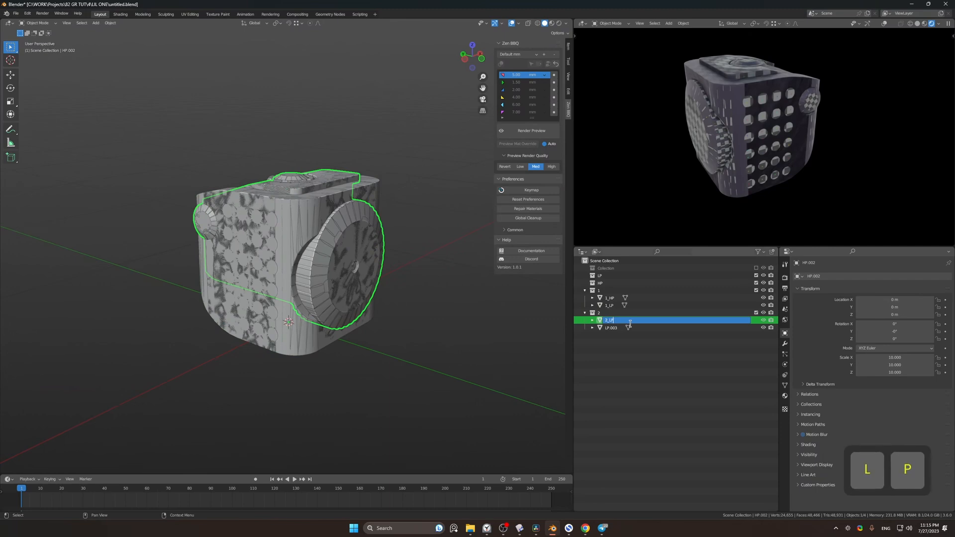
key("BackSpace")
key("BackSpace")
type("HP")
key("Return")
left_click(629, 327)
double_click(629, 328)
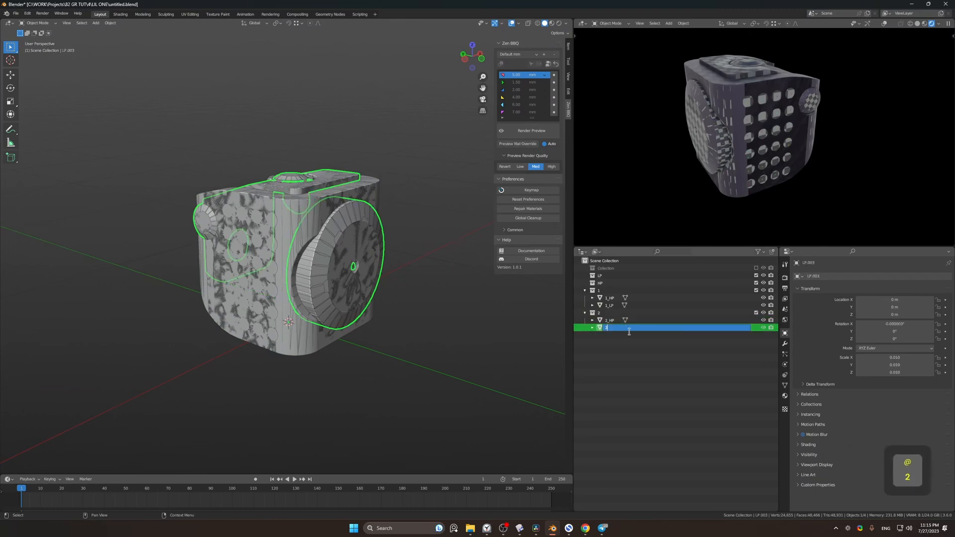
type("2")
type("_")
type("LP")
key("Return")
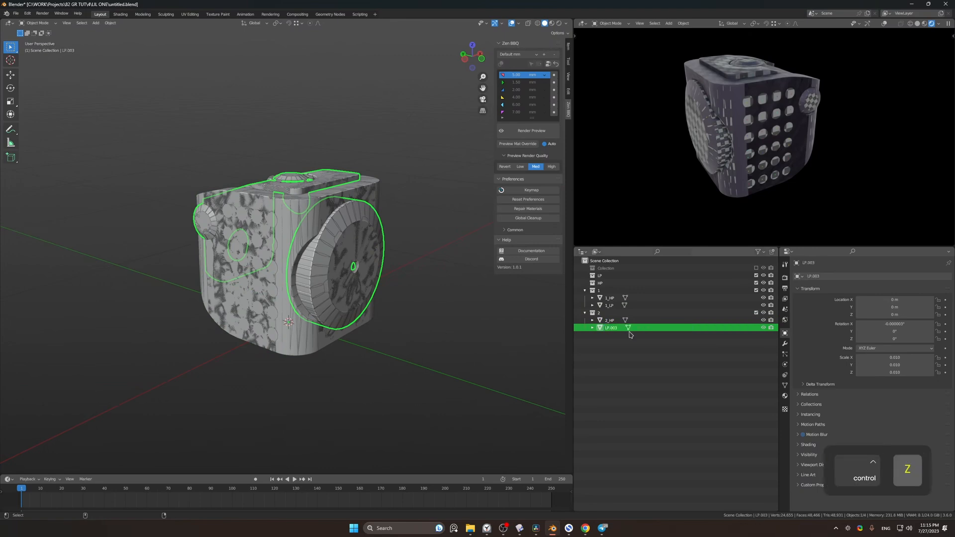
key("ctrl+shift+z")
Step: Select 1_LP and 2_LP and isolate the two low-poly objects in local view
left_click(427, 192)
middle_click_drag(351, 185, 458, 192)
middle_click_drag(362, 201, 452, 208)
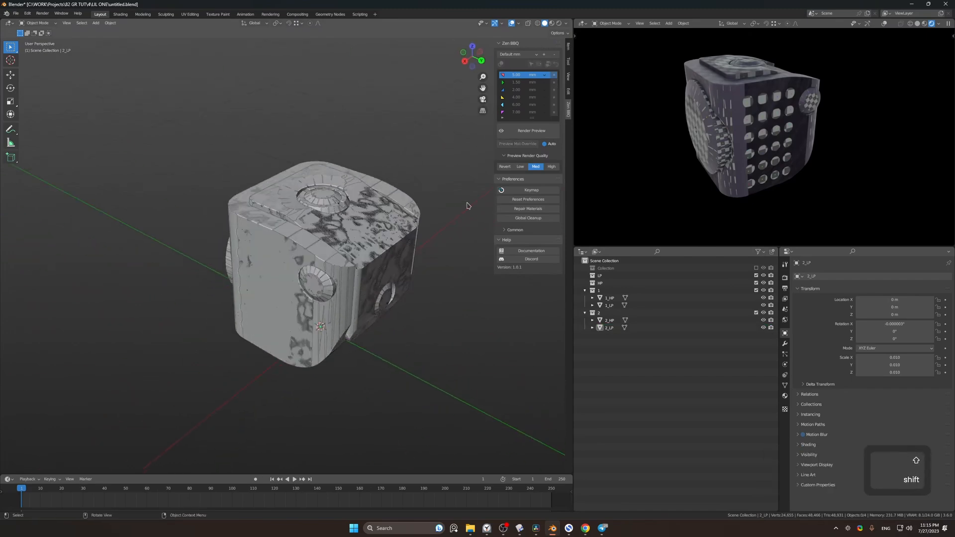
middle_click_drag(721, 159, 673, 231)
left_click(659, 328)
left_click(652, 305, "ctrl")
key("slash")
middle_click_drag(763, 157, 767, 112)
middle_click_drag(767, 112, 759, 148, "ctrl")
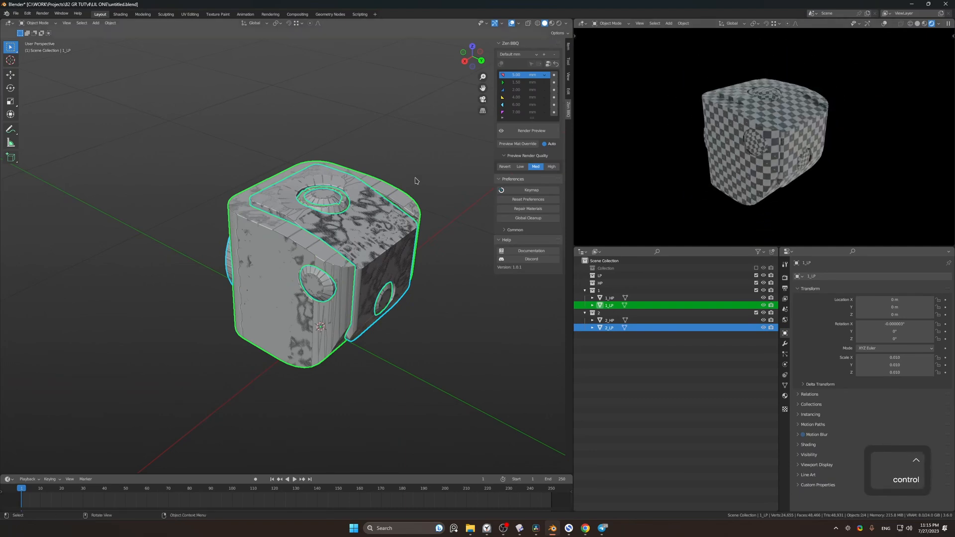
middle_click_drag(416, 180, 411, 179)
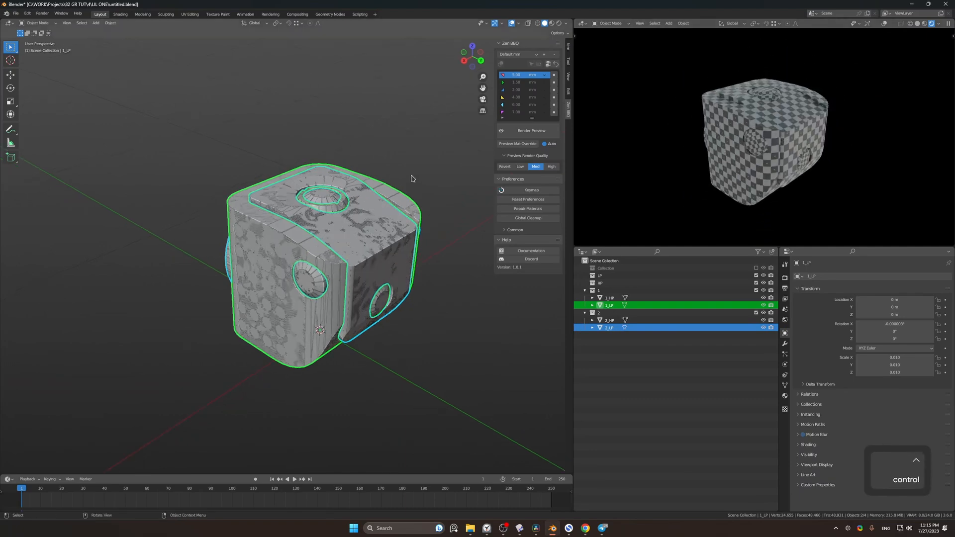
key("slash")
middle_click_drag(394, 173, 392, 227, "ctrl")
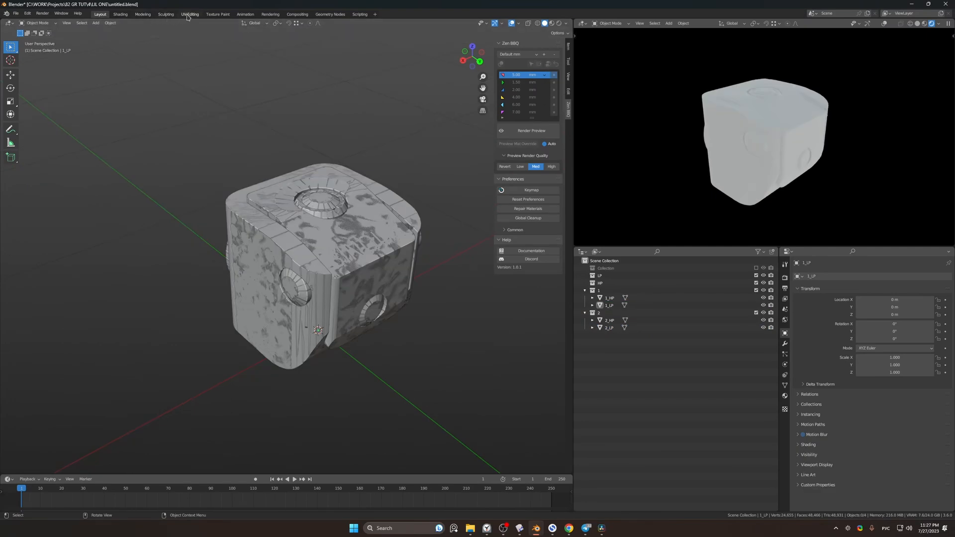
Step: In the UV Editing workspace, put 1_LP and 2_LP into Edit Mode together with all their geometry selected
left_click(190, 14)
key("Tab")
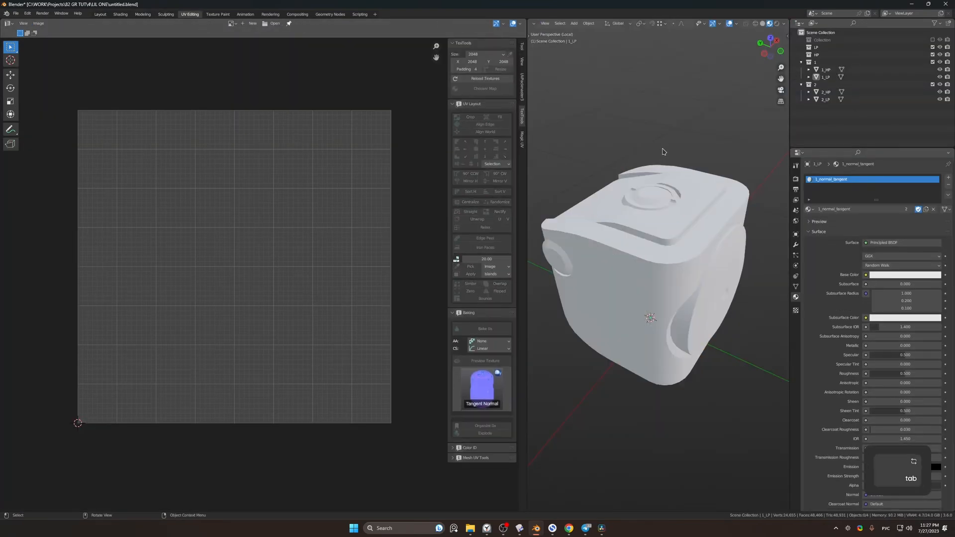
key("a")
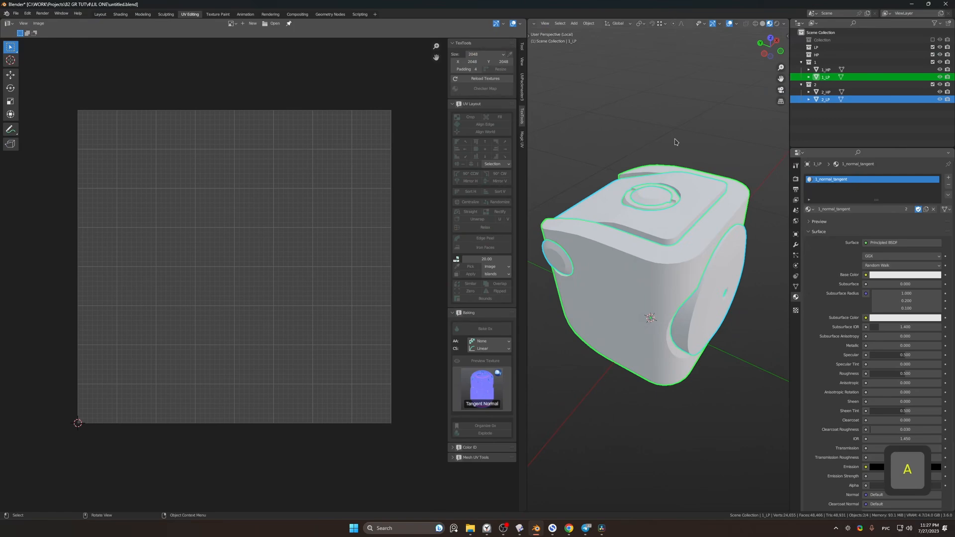
key("Tab")
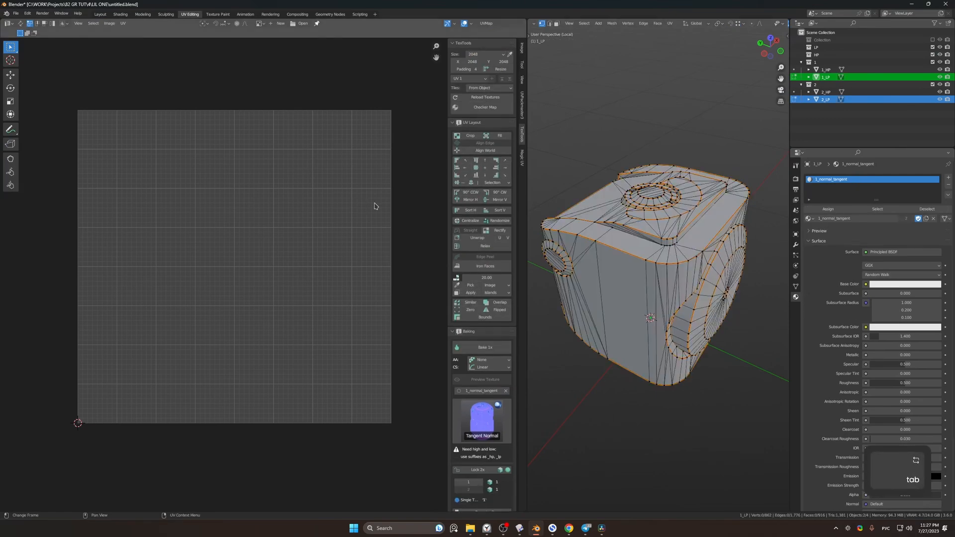
key("a")
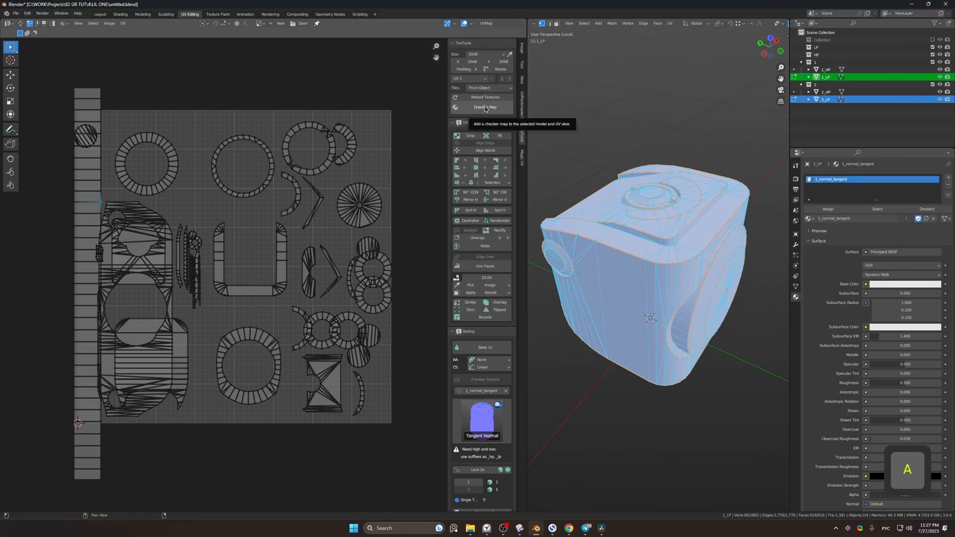
Step: Enable UVPackmaster's pixel margin with a margin of 16 and a pixel padding of 8
left_click(522, 105)
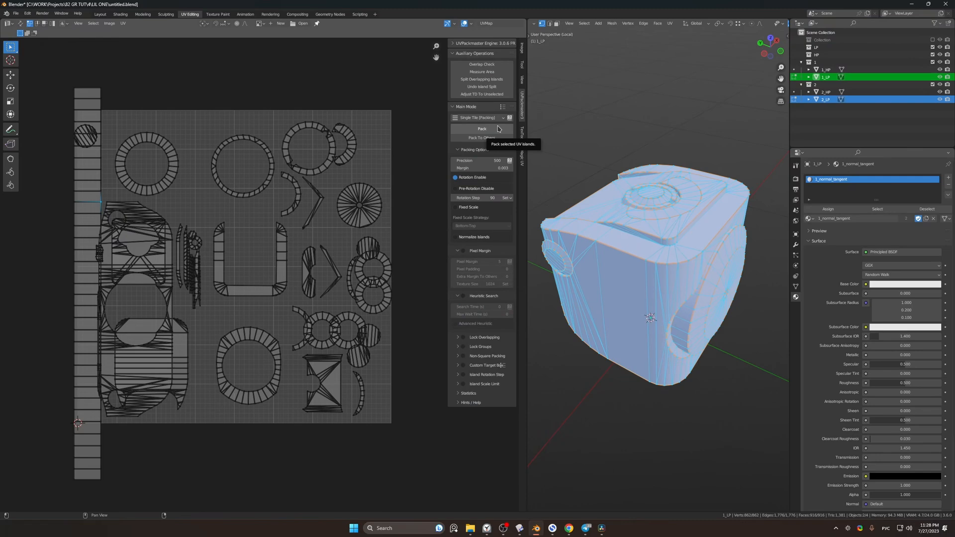
left_click(463, 251)
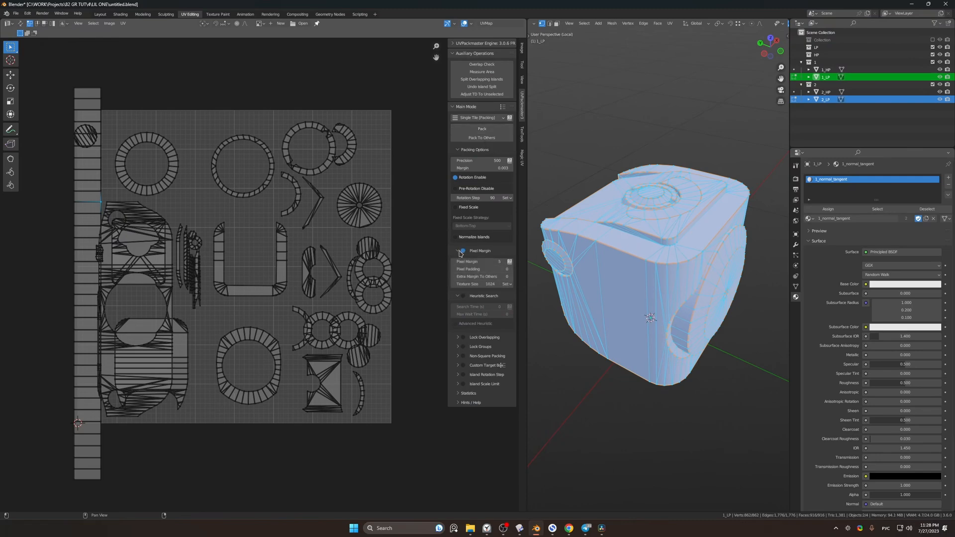
left_click(499, 262)
type("16")
left_click(503, 269)
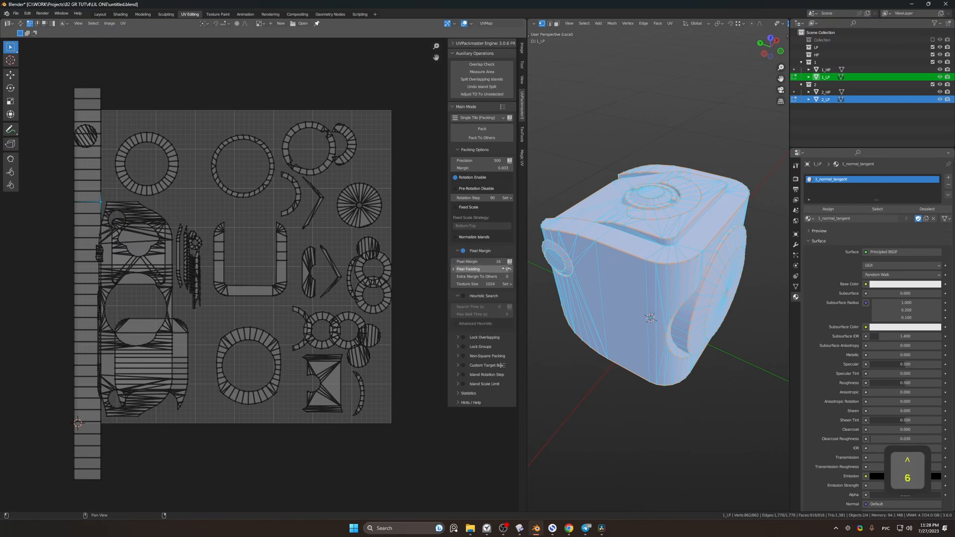
type("8")
left_click(502, 254)
Step: Enable heuristic search with the advanced heuristic, and set both search time and max wait time to 10 s
left_click(464, 297)
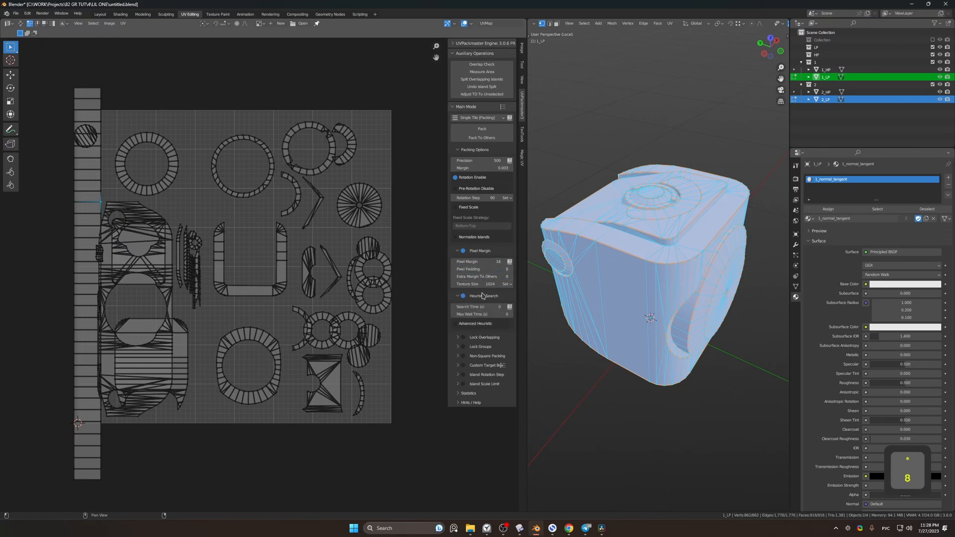
left_click(455, 324)
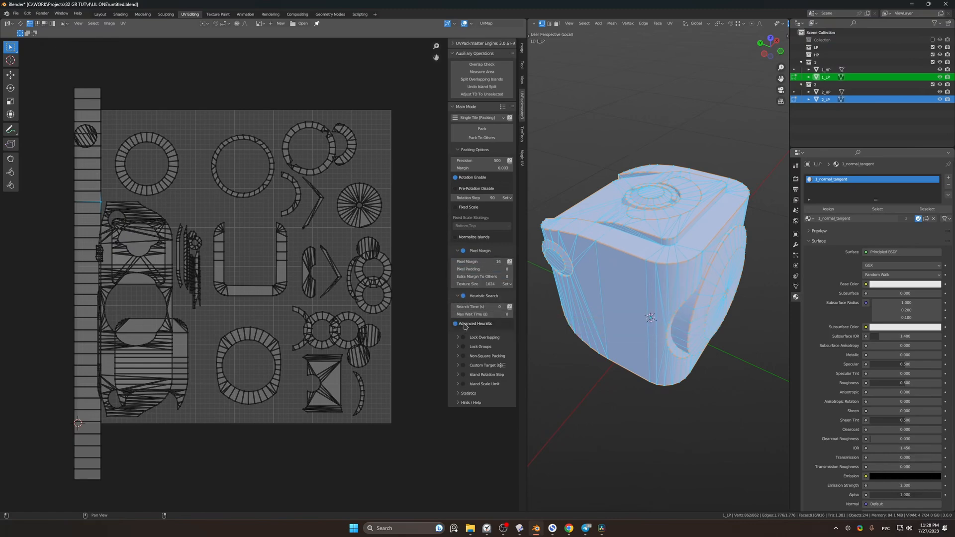
left_click(504, 308)
type("10")
key("Return")
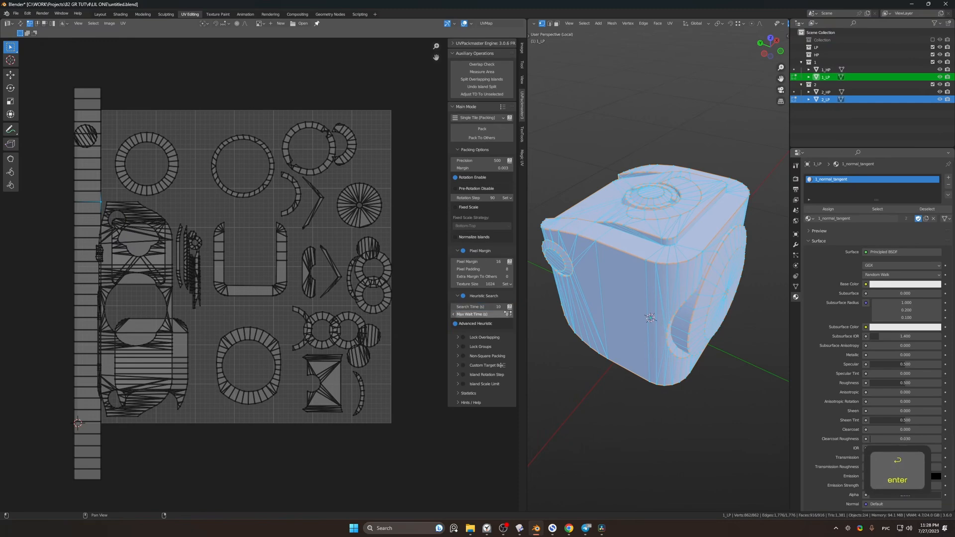
key("ctrl+c")
key("ctrl+v")
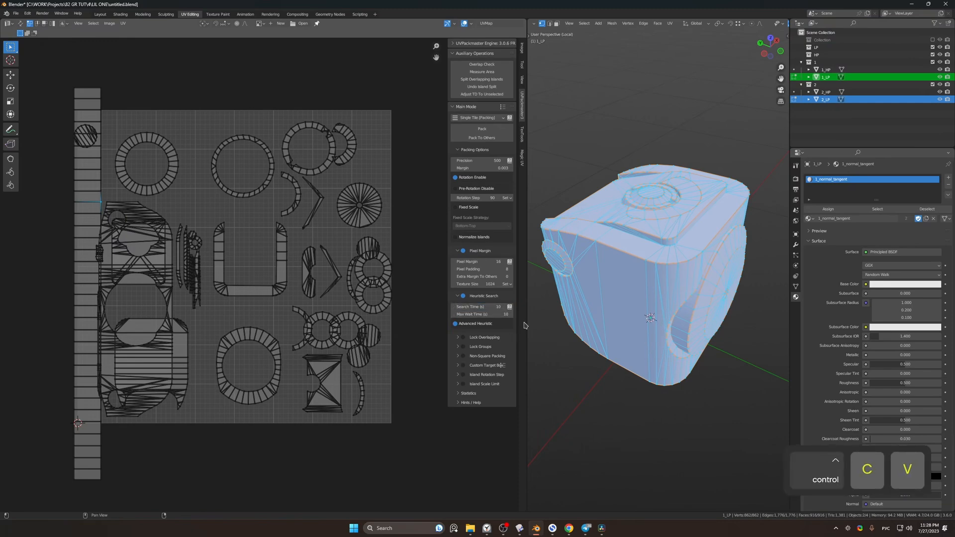
Step: Set the packing texture size to 4096 and pack all UV islands of both low-poly objects
left_click(506, 284)
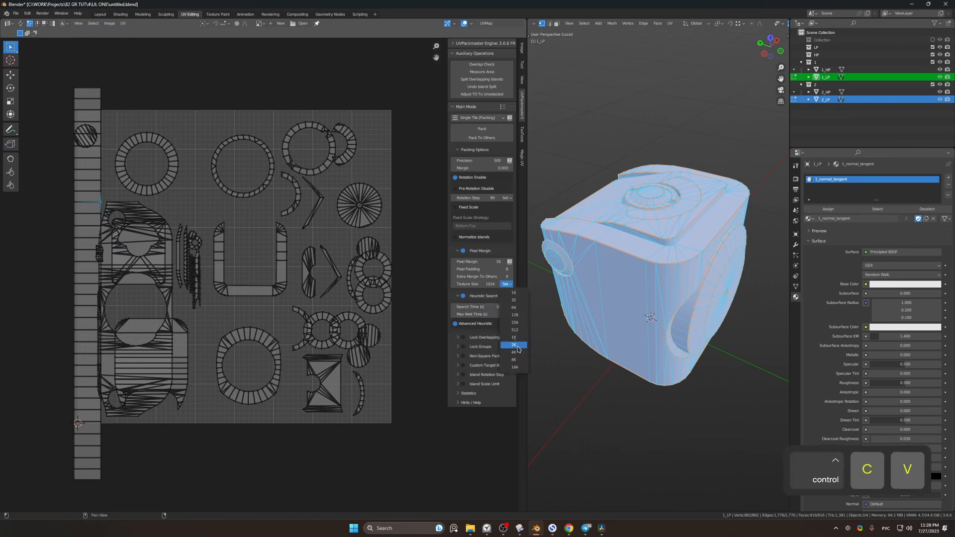
left_click(519, 353)
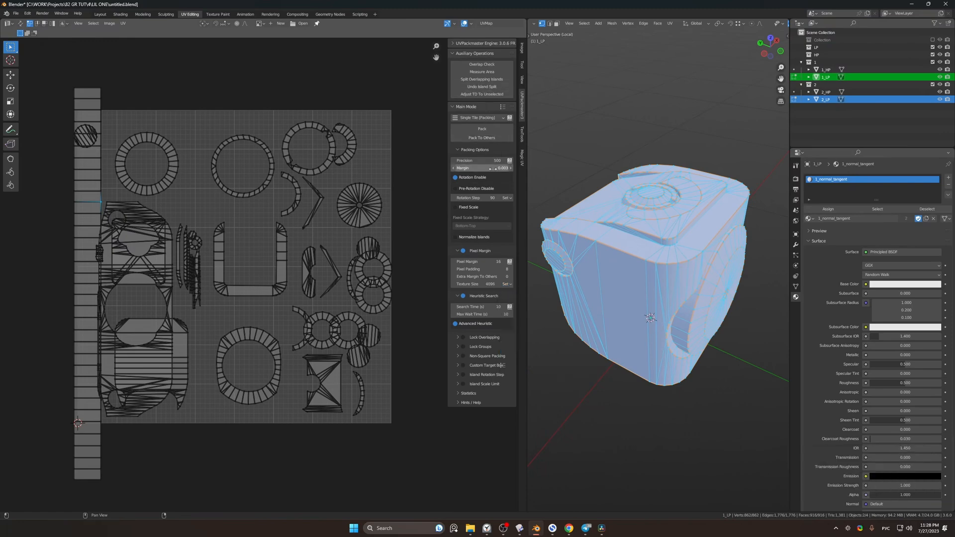
left_click(480, 129)
key("a")
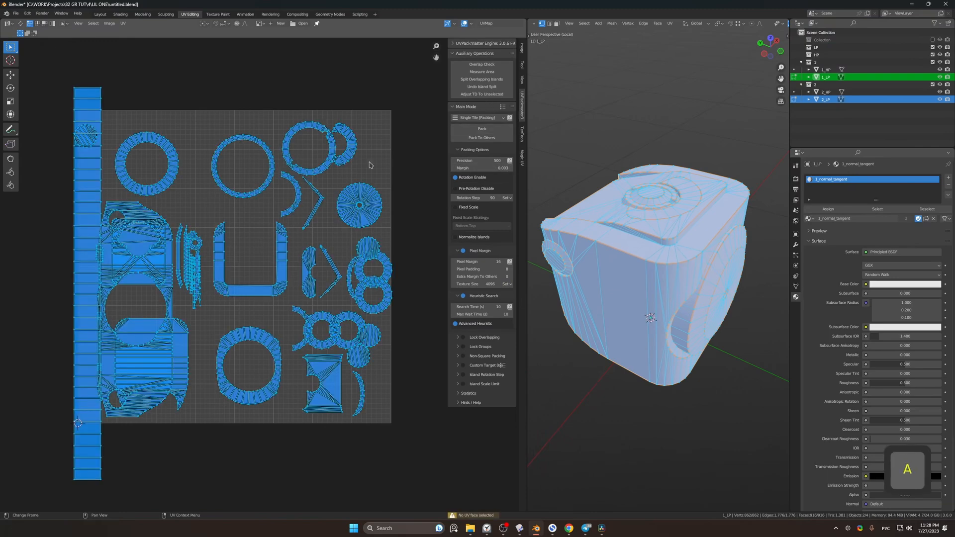
left_click(487, 129)
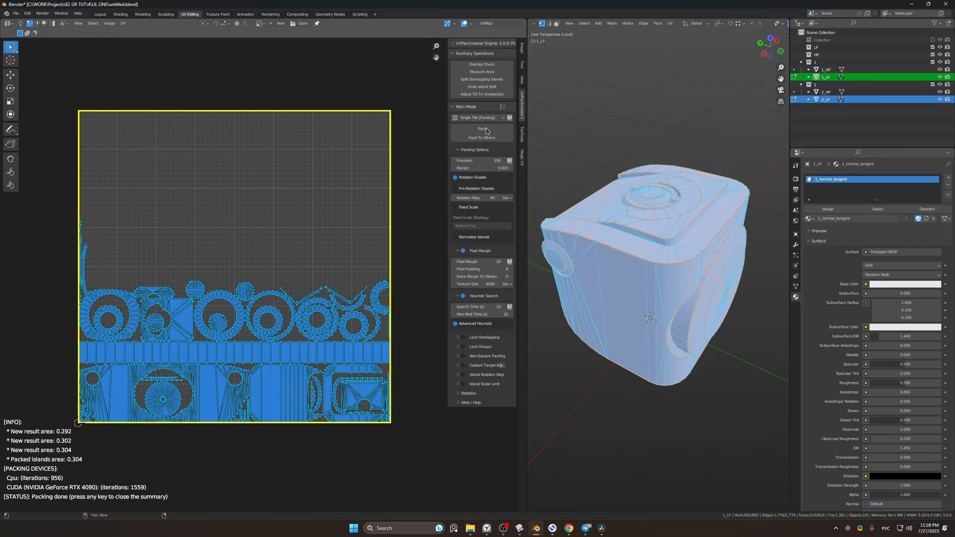
left_click(430, 187)
Step: Locate the long strip island on the large disc's rim and mark an edge across that rim as a seam
left_click(302, 343)
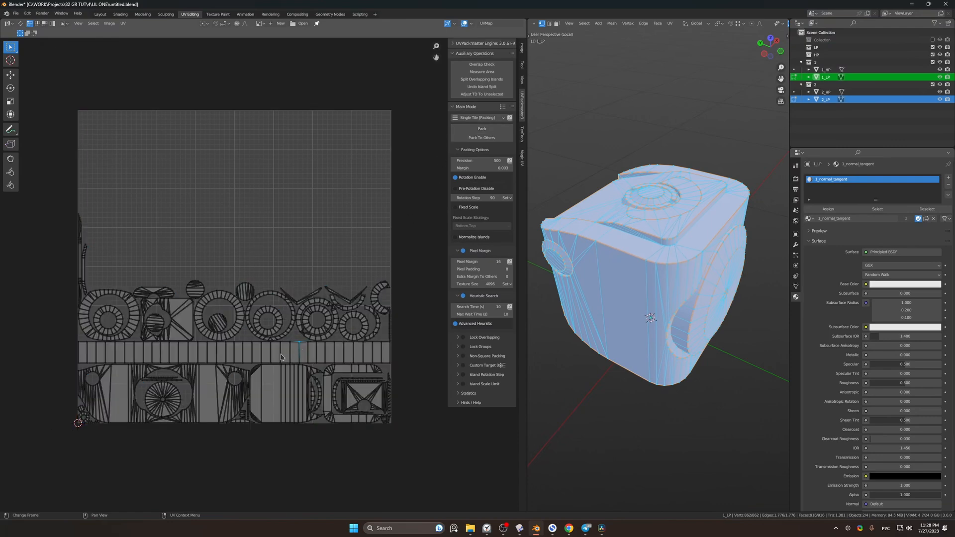
middle_click_drag(687, 271, 715, 170)
left_click(715, 171)
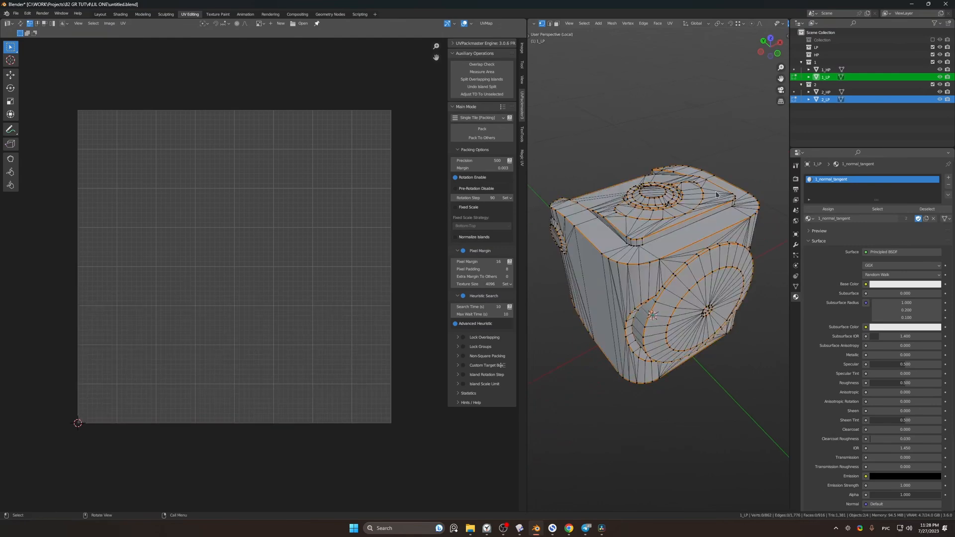
key("l")
left_click(644, 316)
key("l")
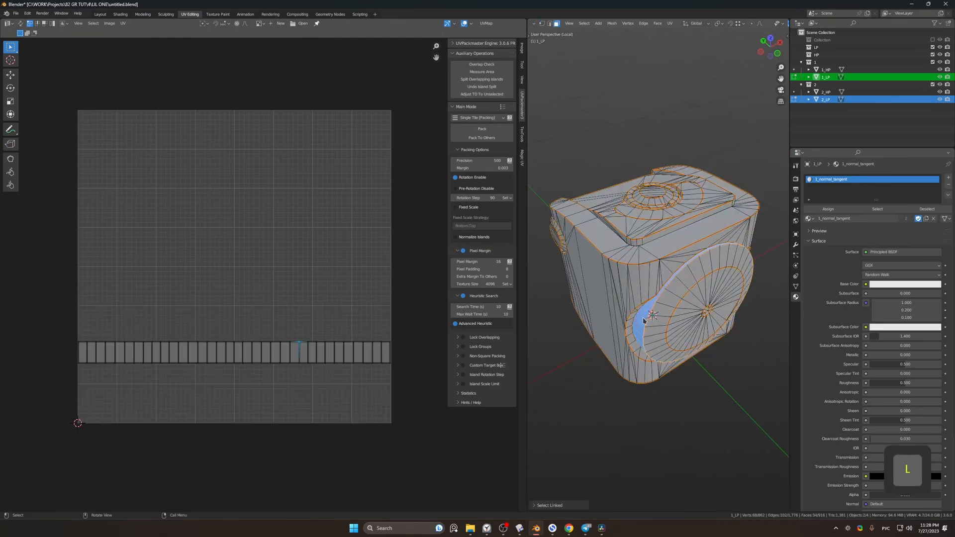
middle_click_drag(702, 323, 670, 315)
left_click(646, 282)
key("2")
left_click(649, 283)
key("q")
left_click(651, 282)
Step: Select two faces of the large disc's rim and extend the selection to all linked faces
key("3")
left_click(684, 287)
left_click(621, 314, "shift")
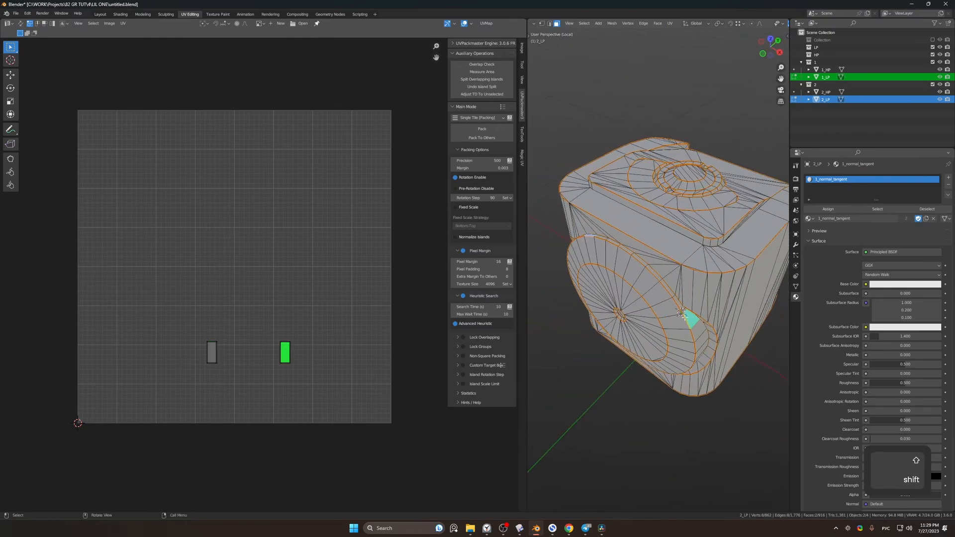
key("ctrl+l")
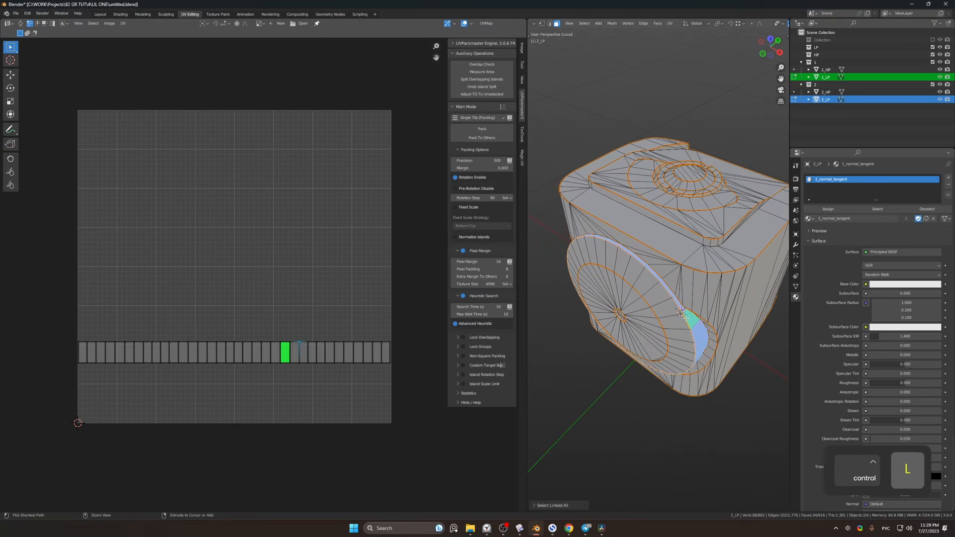
middle_click_drag(634, 326, 695, 366)
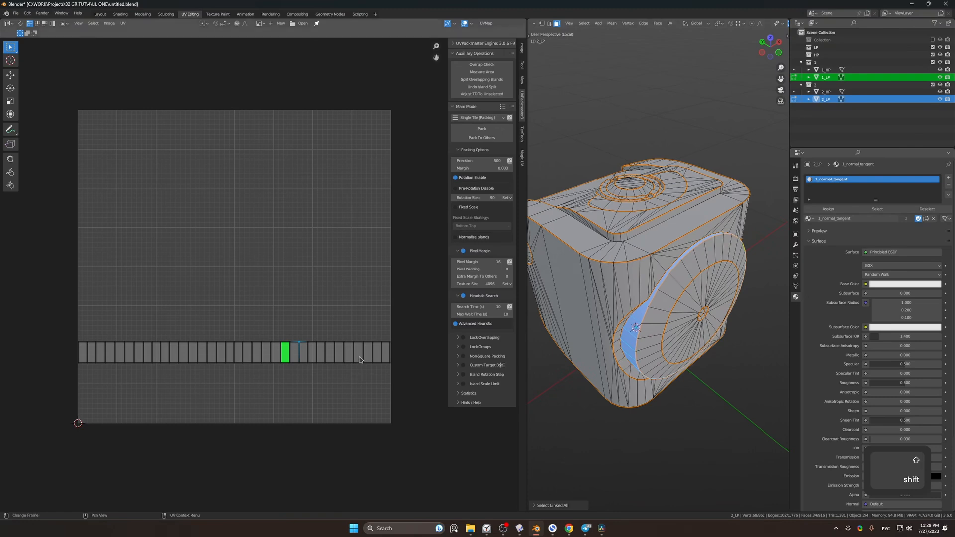
Step: Clear the face selection and apply a TexTools checker map to both low-poly objects
key("a")
key("a")
key("a")
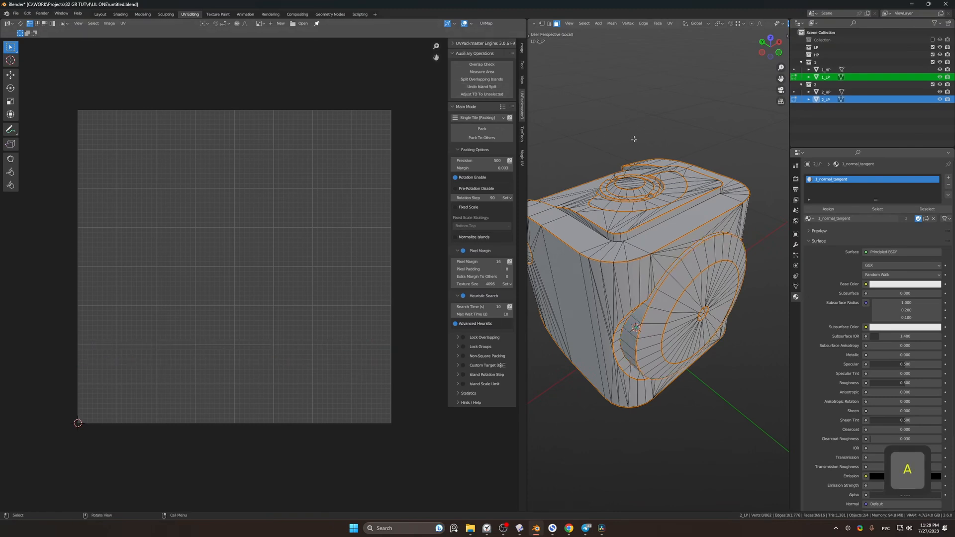
left_click(523, 139)
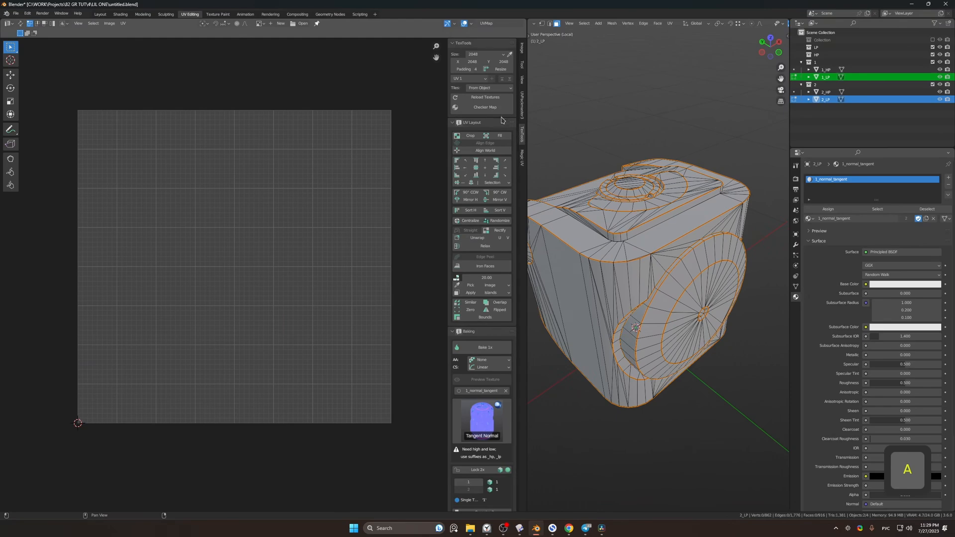
left_click(496, 109)
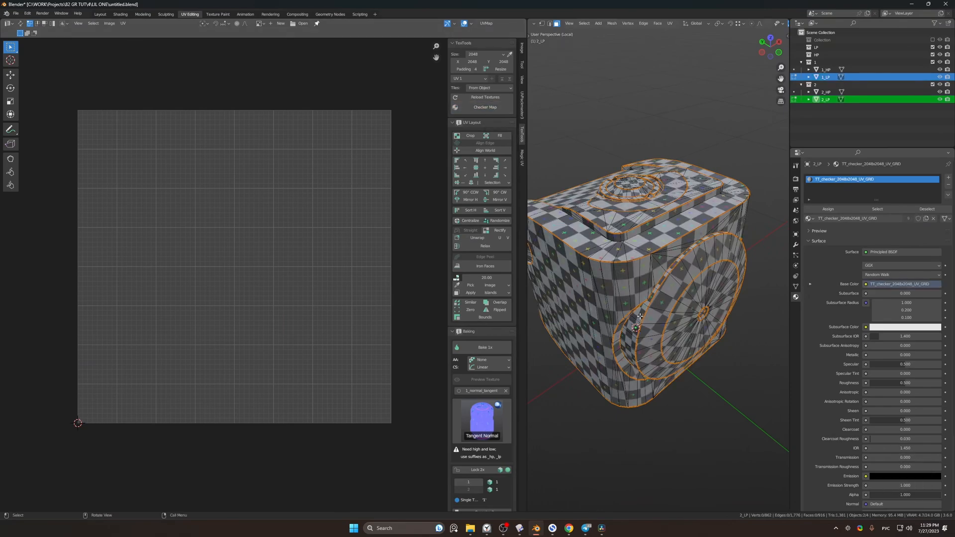
Step: Select the large disc's rim faces, pick and copy their texel density, and unwrap them again
key("l")
middle_click_drag(640, 316, 641, 310)
key("l")
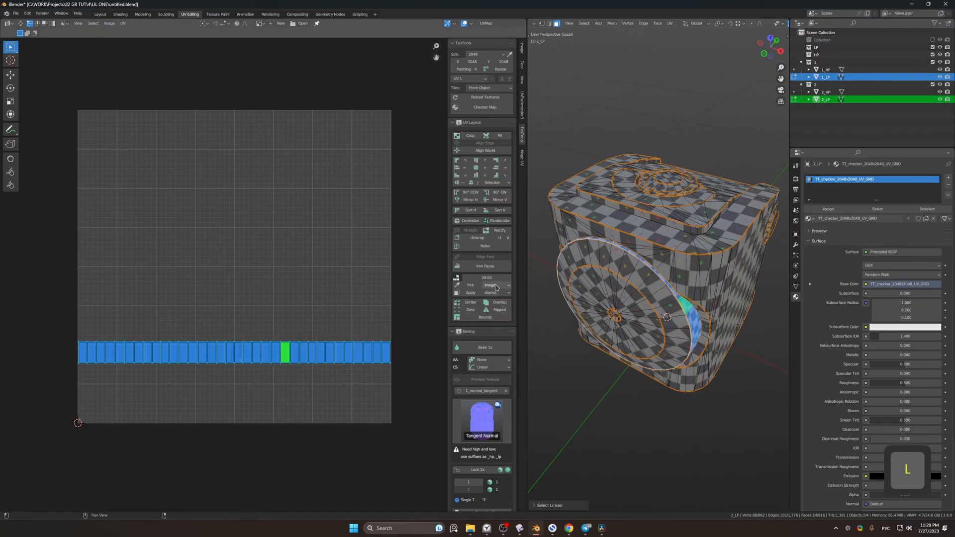
left_click(475, 286)
key("ctrl+c")
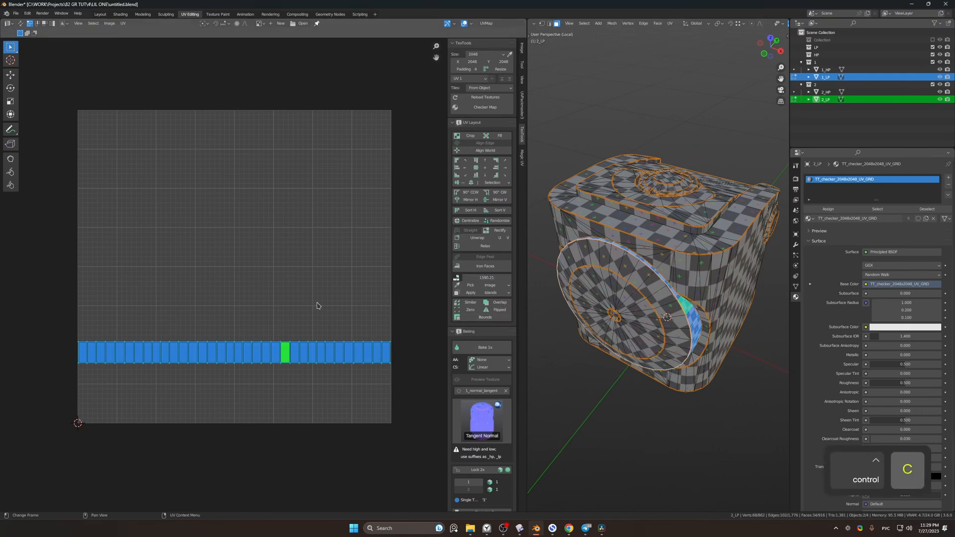
key("u")
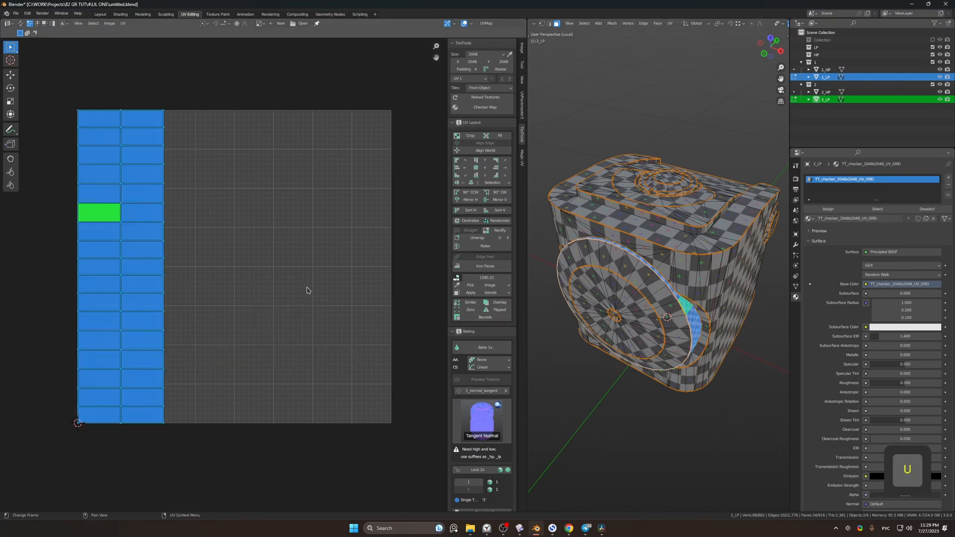
Step: Apply the copied texel density to the rim islands and repack all UV islands of both low-poly objects
left_click(470, 292)
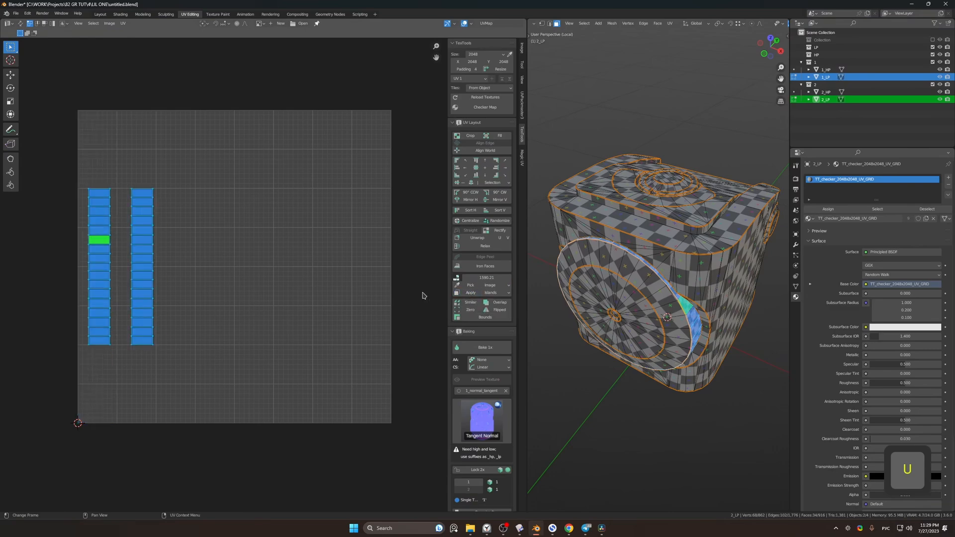
key("a")
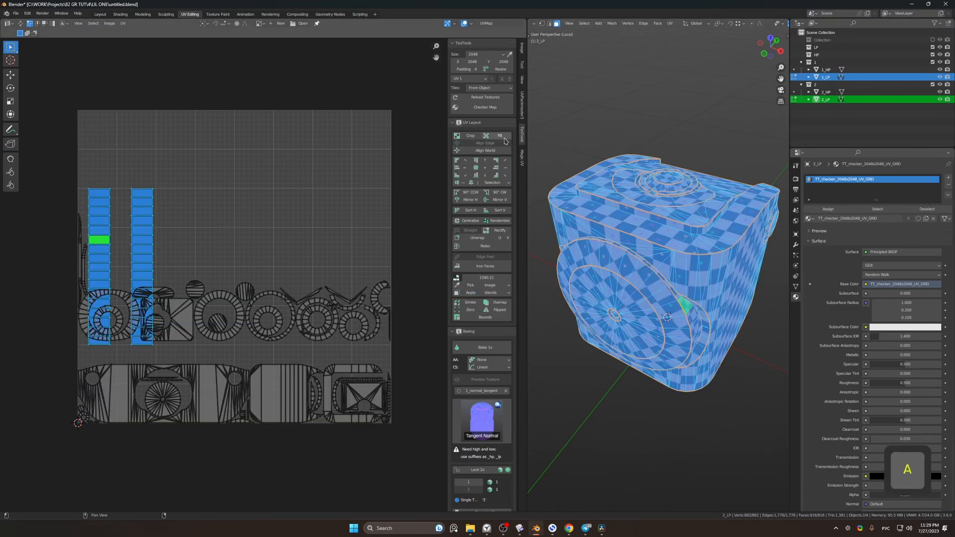
left_click(522, 102)
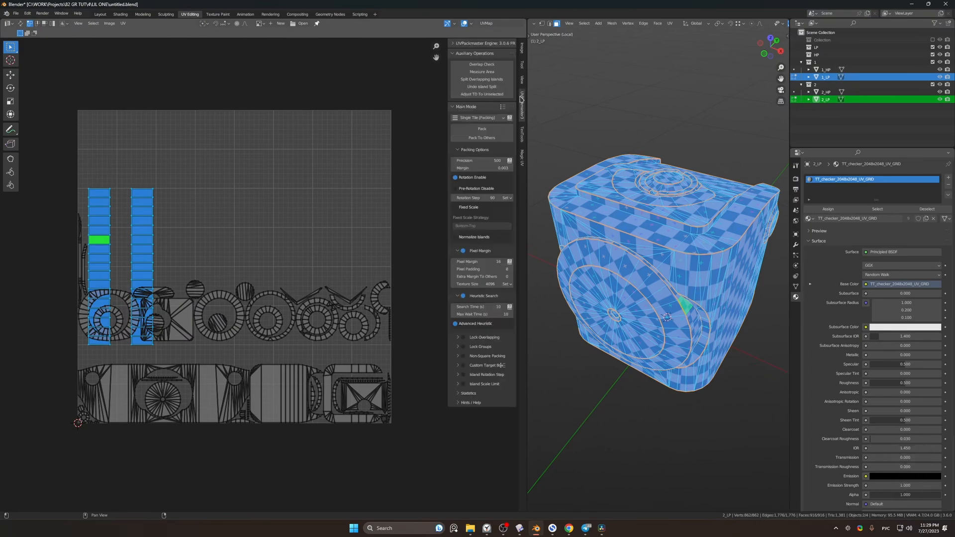
key("a")
left_click(501, 130)
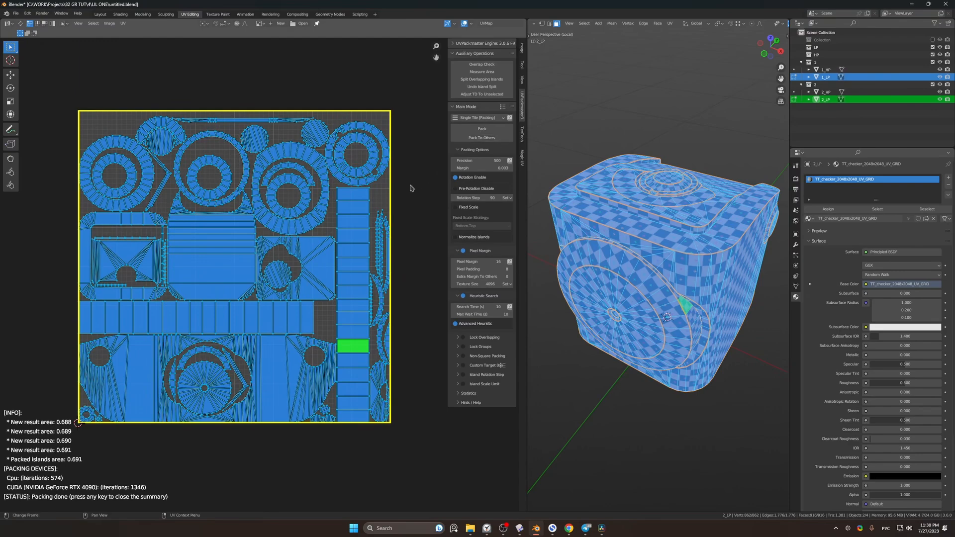
key("Escape")
Step: Examine the packed UV islands and their spacing, and clear the selection to check the checker pattern across the model
scroll(408, 187, "up", 4)
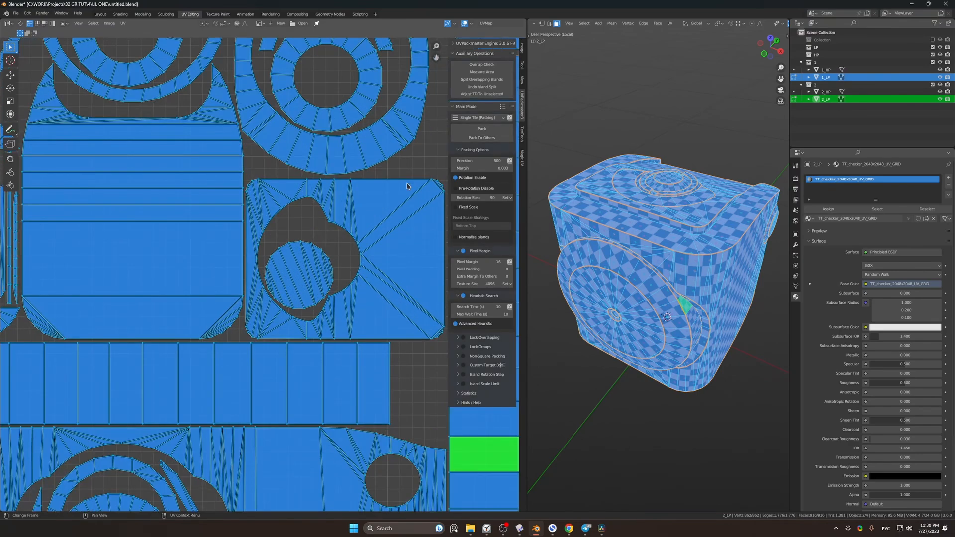
scroll(407, 187, "down", 2)
middle_click_drag(407, 187, 297, 159)
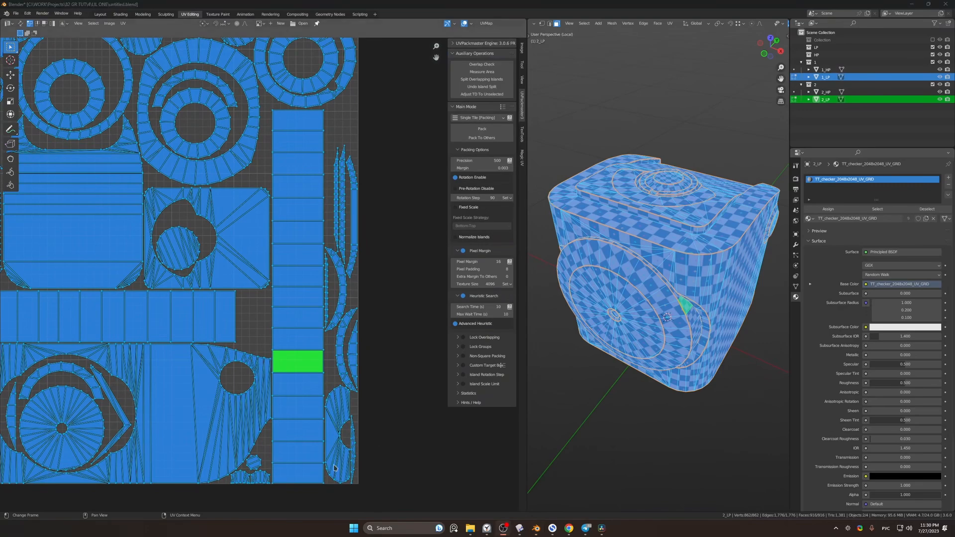
middle_click_drag(337, 472, 341, 390)
scroll(287, 317, "up", 5)
middle_click_drag(369, 479, 289, 272)
scroll(289, 273, "up", 2)
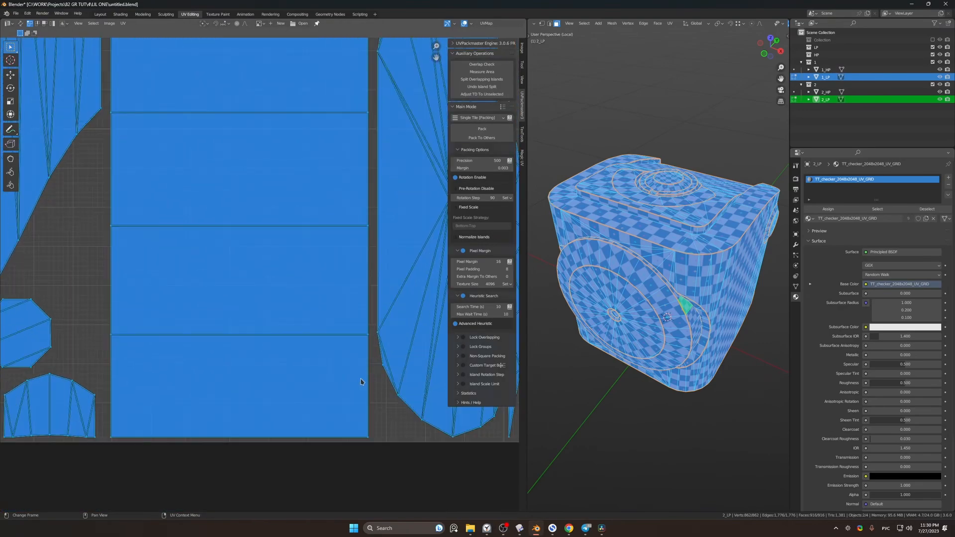
scroll(381, 408, "down", 10)
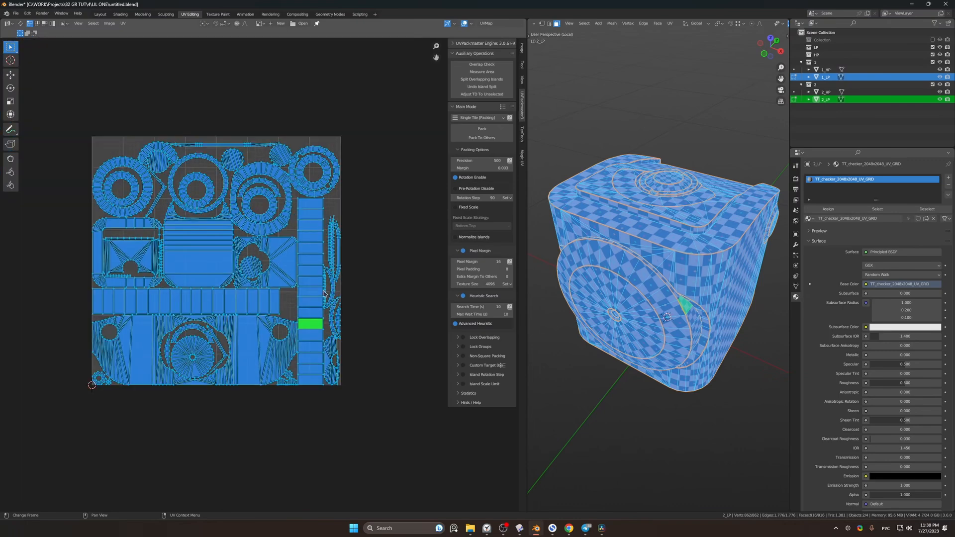
left_click(378, 224)
middle_click_drag(374, 215, 419, 264)
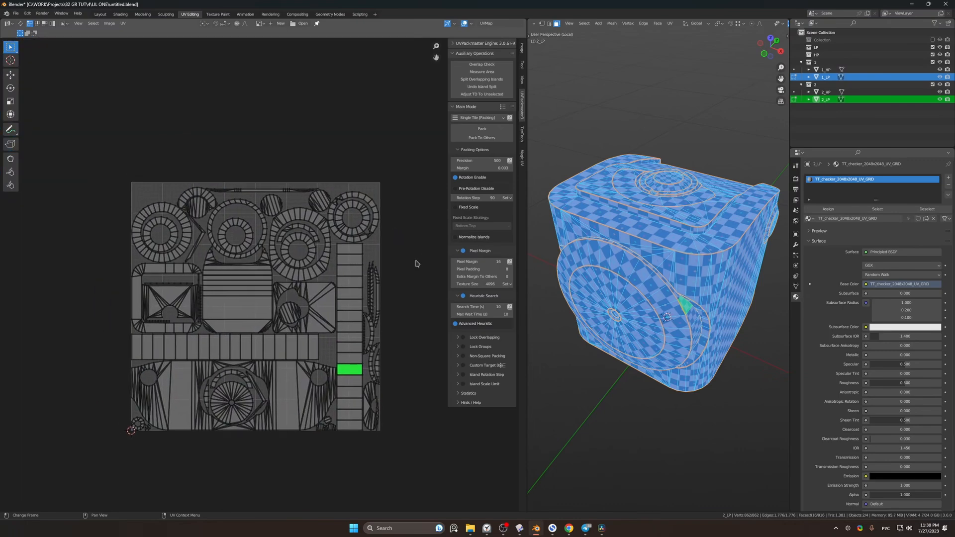
left_click(603, 136)
middle_click_drag(664, 157, 742, 167)
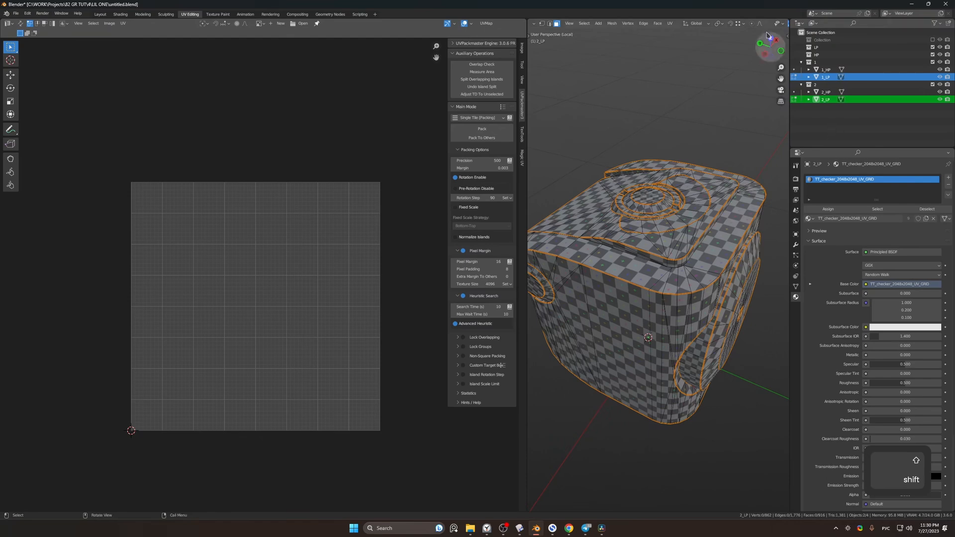
left_click_drag(776, 36, 758, 44)
scroll(766, 26, "down", 4)
Step: Select 1_LP together with 1_HP and reduce the TexTools options to the baking settings, with ray distance set to 0
left_click(826, 77)
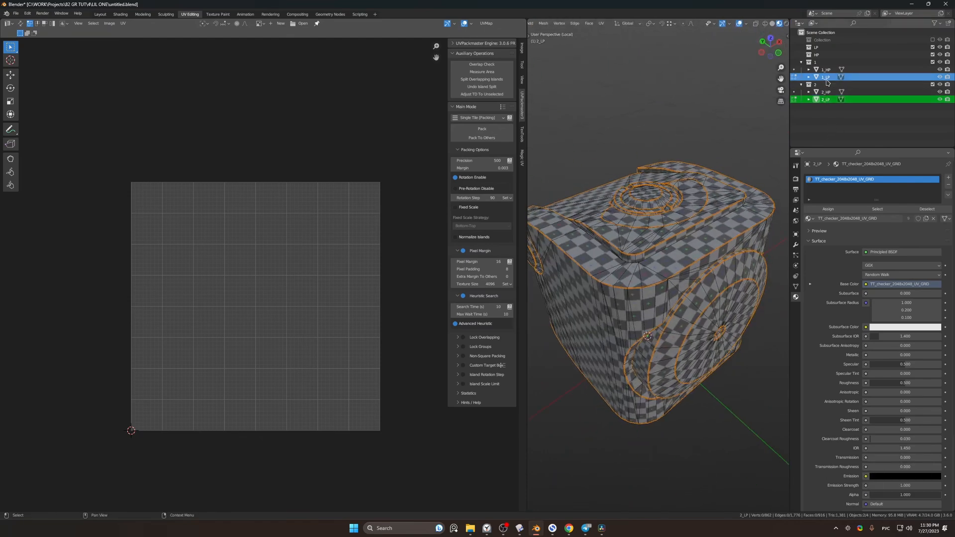
left_click(826, 70, "shift")
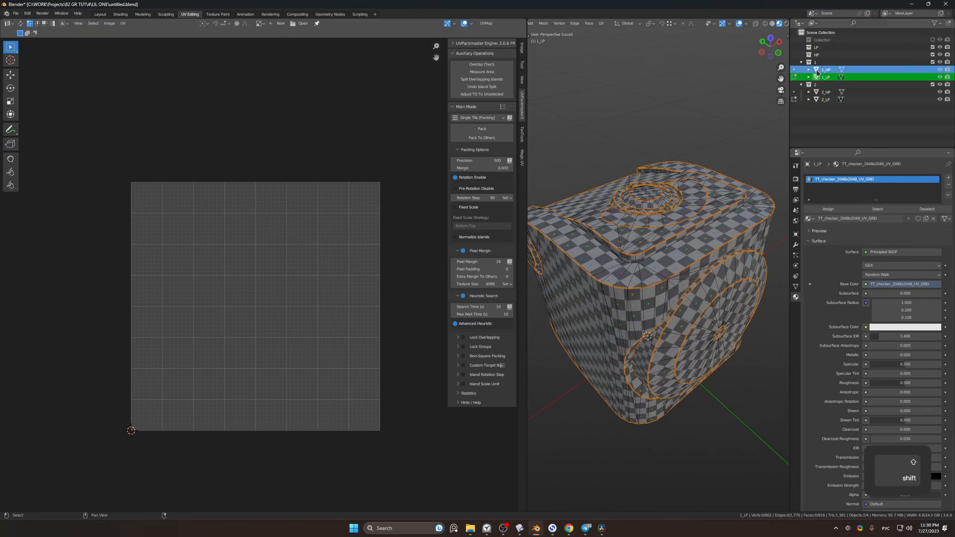
left_click(523, 140)
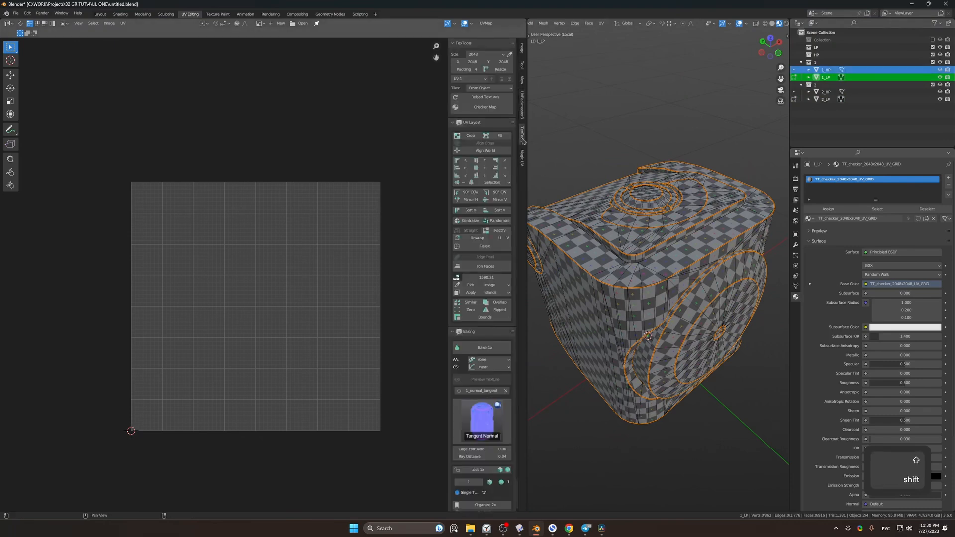
left_click(452, 44)
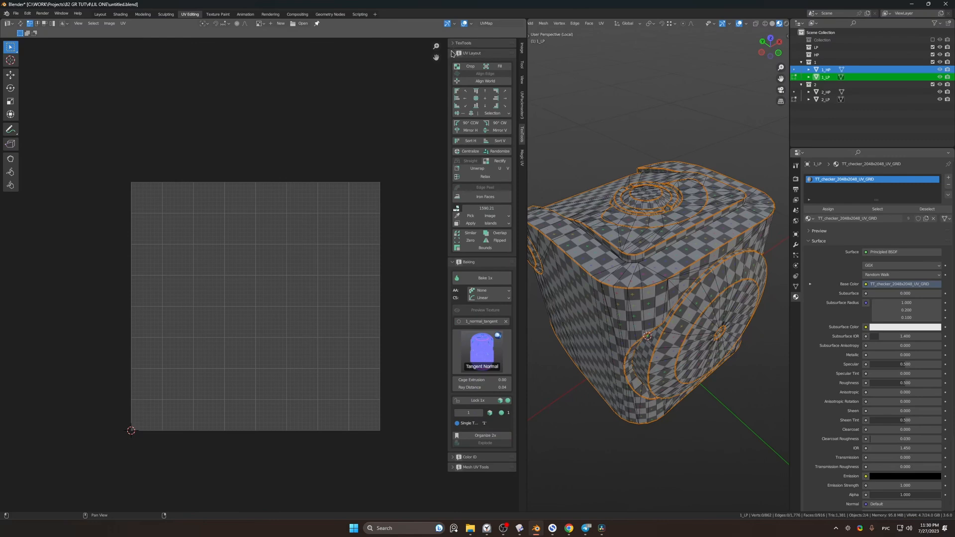
key("Return")
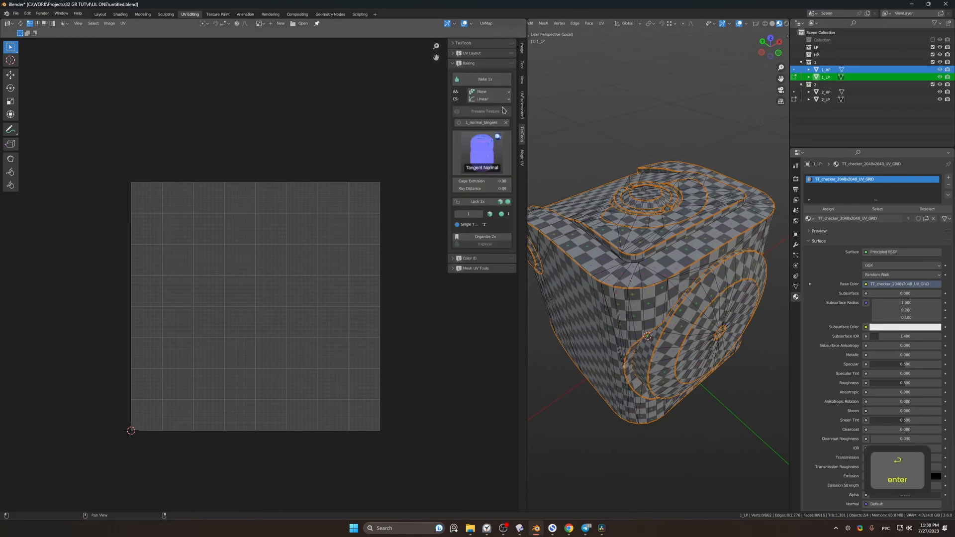
left_click(454, 43)
left_click(455, 44)
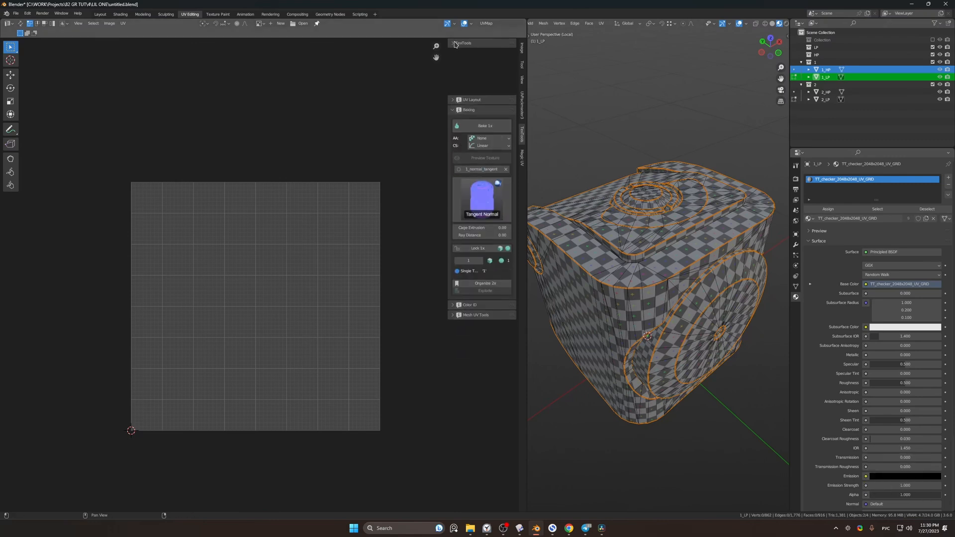
left_click(455, 43)
left_click(455, 43)
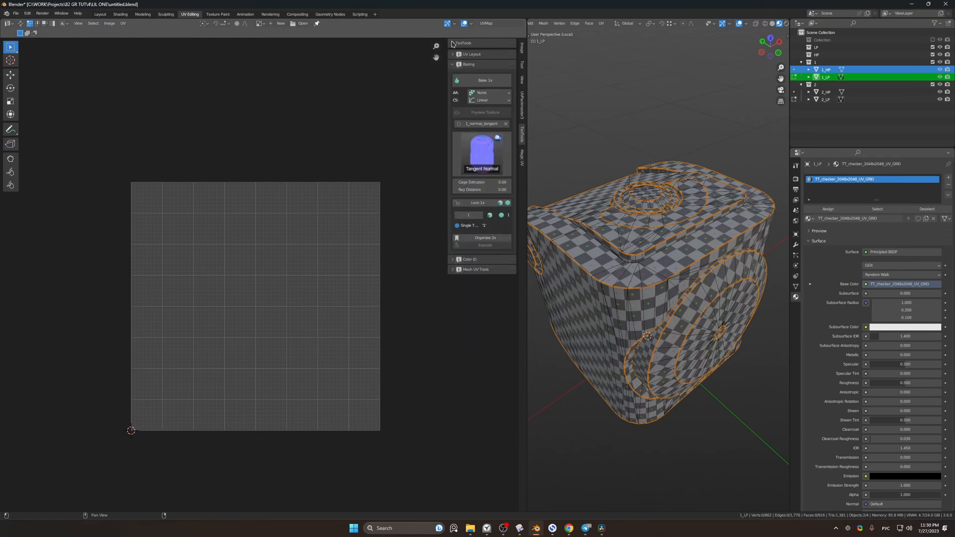
Step: Bake the tangent normal map for the 1_HP/1_LP pair and examine the baked image
left_click(487, 85)
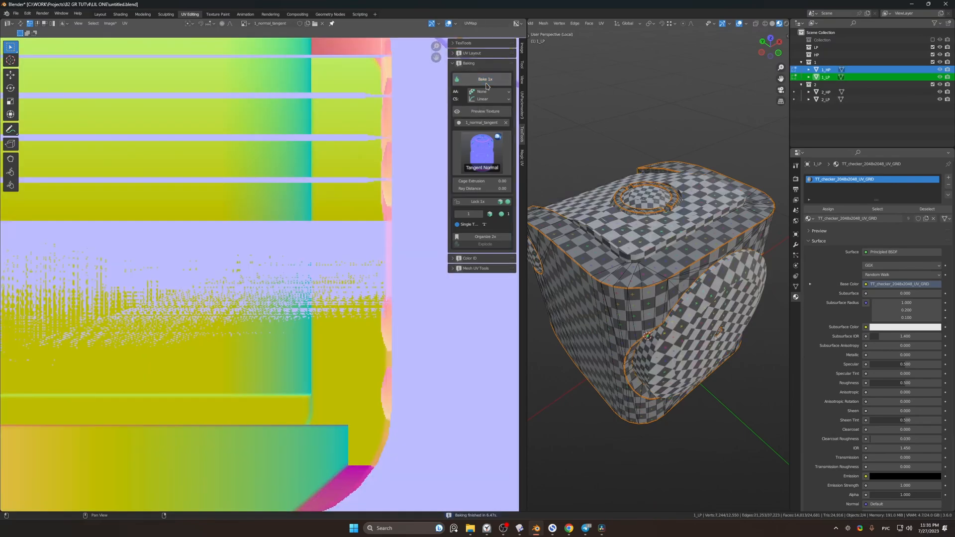
scroll(349, 195, "down", 6)
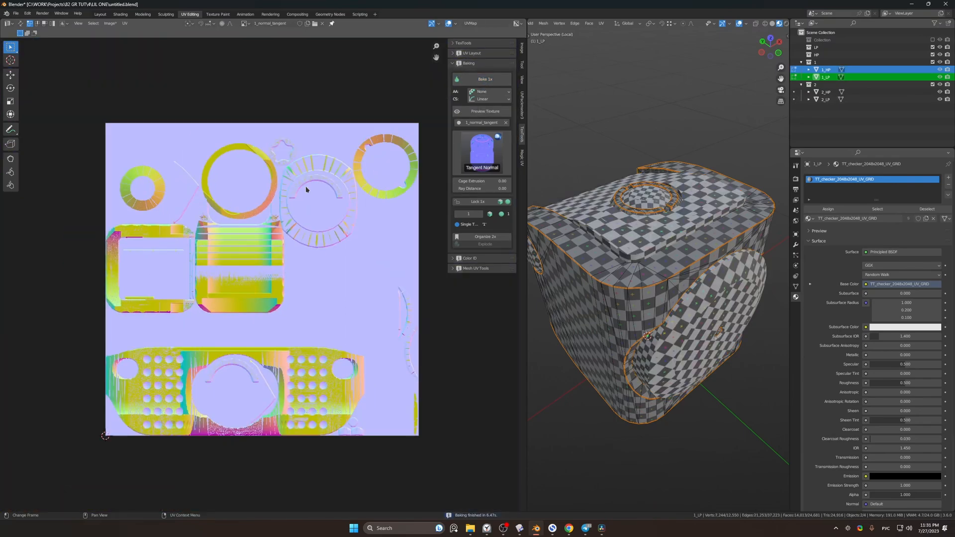
middle_click_drag(296, 175, 293, 177)
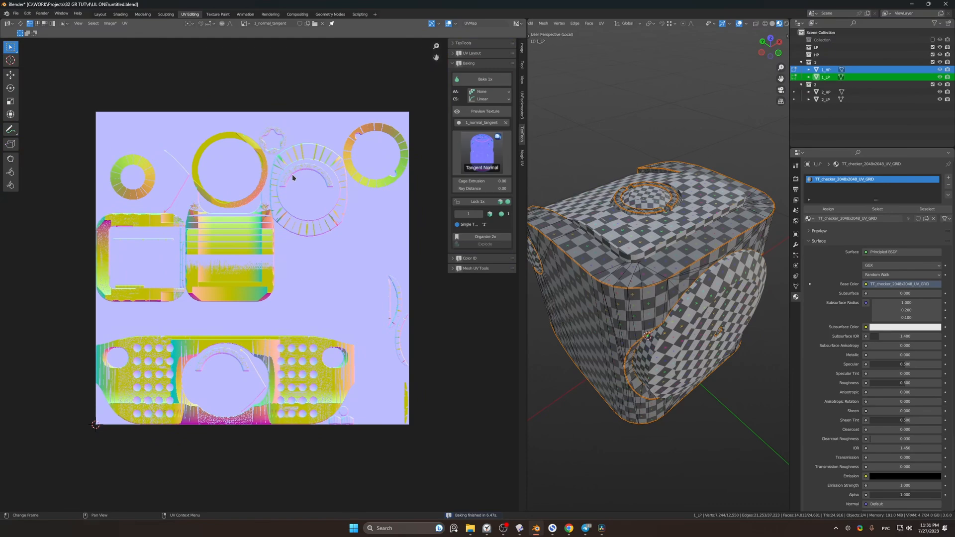
scroll(298, 209, "up", 1)
middle_click_drag(297, 204, 305, 206)
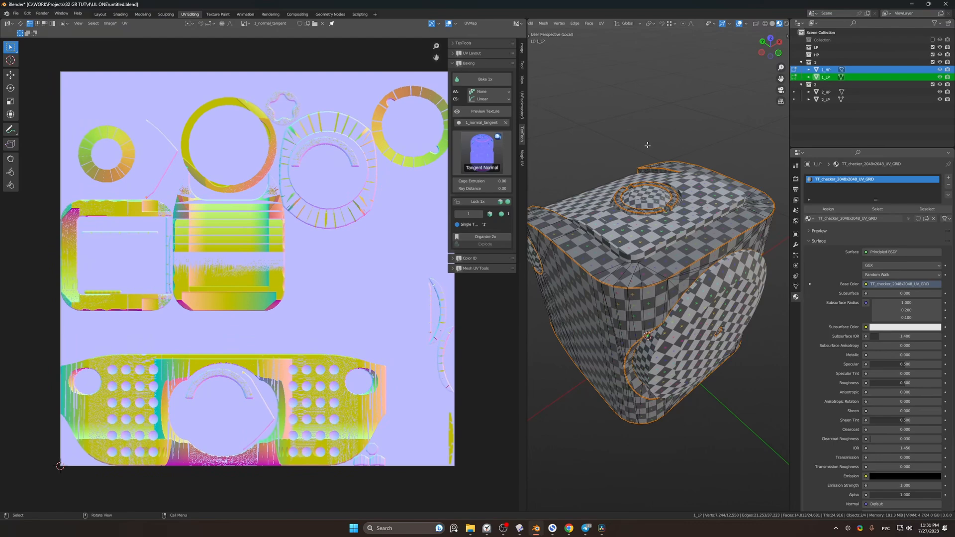
Step: Assign the baked texture to 1_LP as a preview material and reconnect its Normal Map output to the Principled BSDF's Normal input
left_click(485, 111)
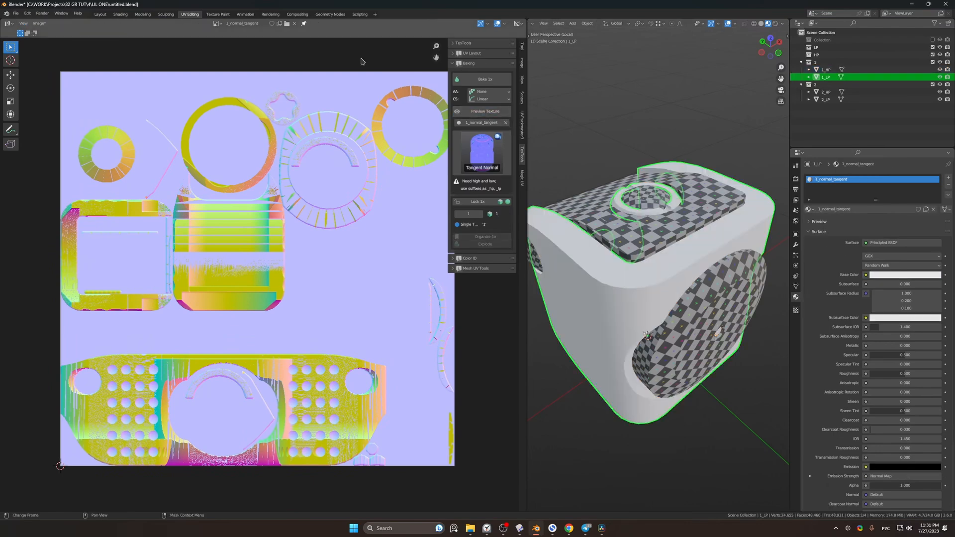
left_click(121, 14)
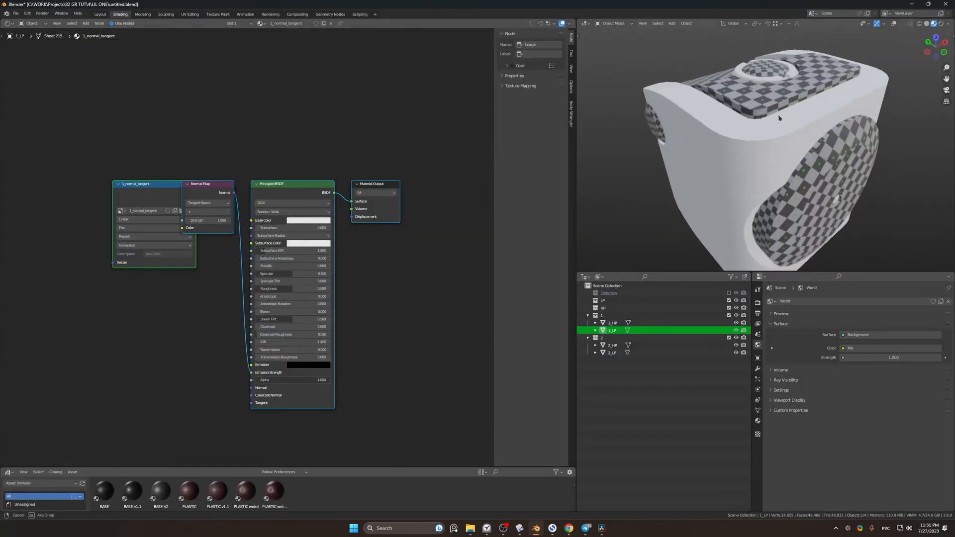
left_click_drag(166, 196, 103, 223)
left_click(140, 202)
left_click_drag(219, 374, 227, 401)
middle_click_drag(765, 124, 760, 132)
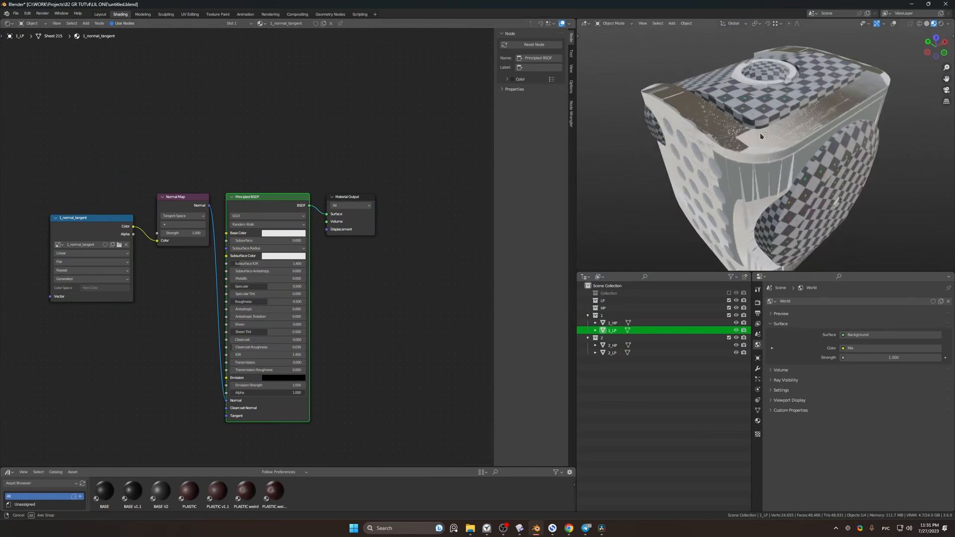
Step: Examine the baked normals on the rendered model in the Layout workspace and return to UV Editing
left_click(99, 15)
middle_click_drag(356, 114, 416, 115)
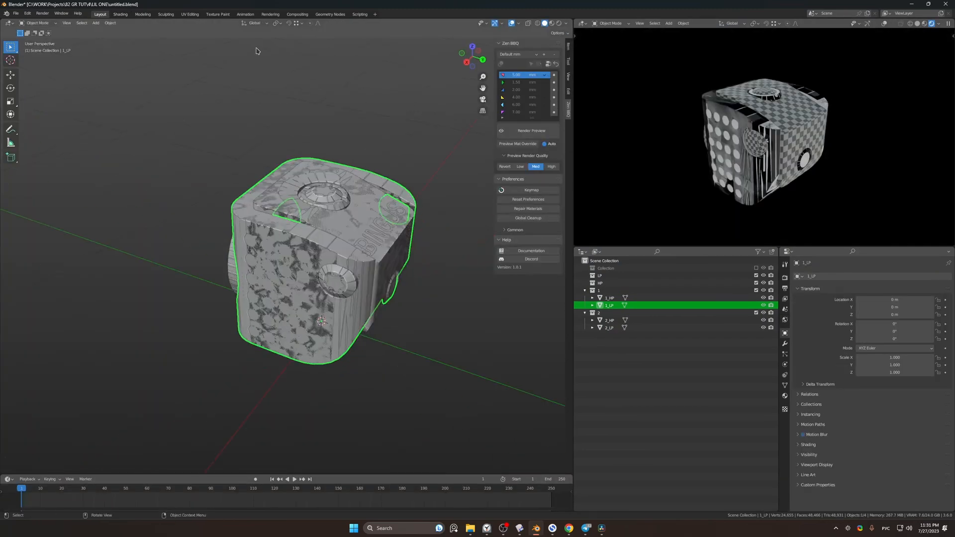
left_click(217, 14)
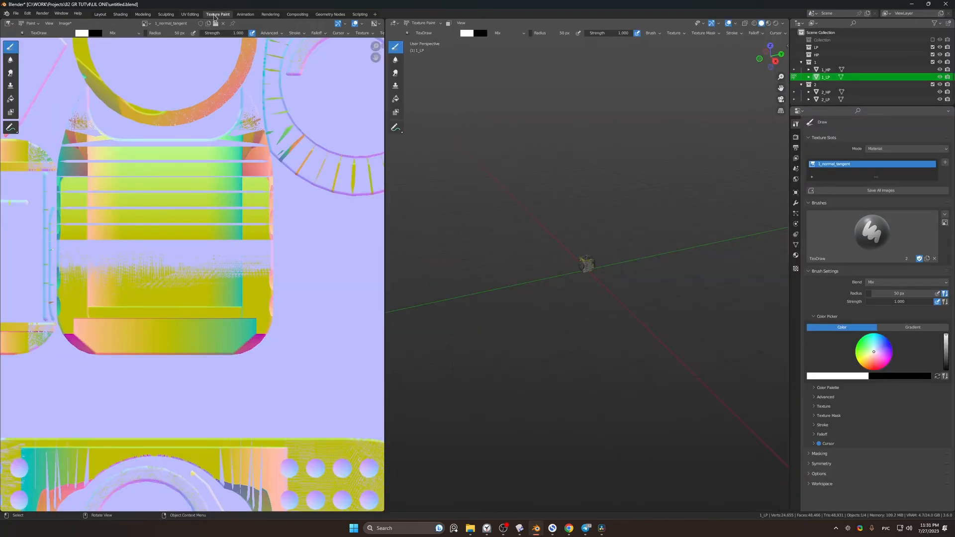
left_click(190, 14)
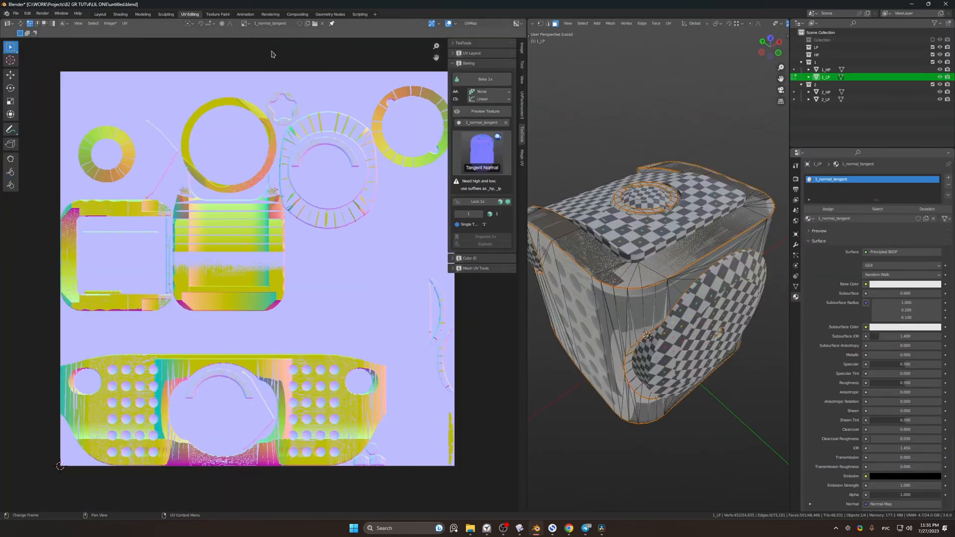
Step: Select all faces of 1_LP, add 1_HP to the selection, and set cage extrusion to 0.001 and ray distance to 0.01
middle_click_drag(686, 206, 669, 196)
key("a")
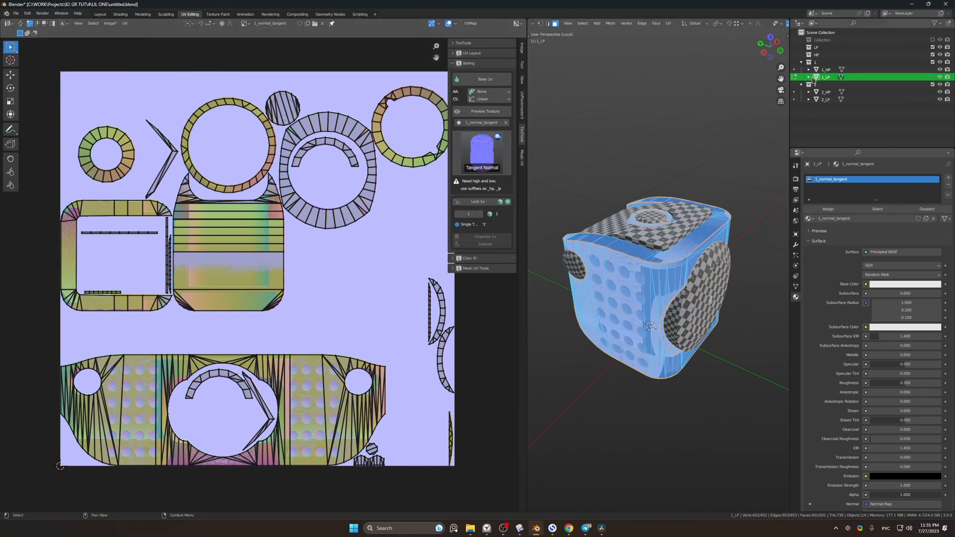
left_click(859, 72, "shift")
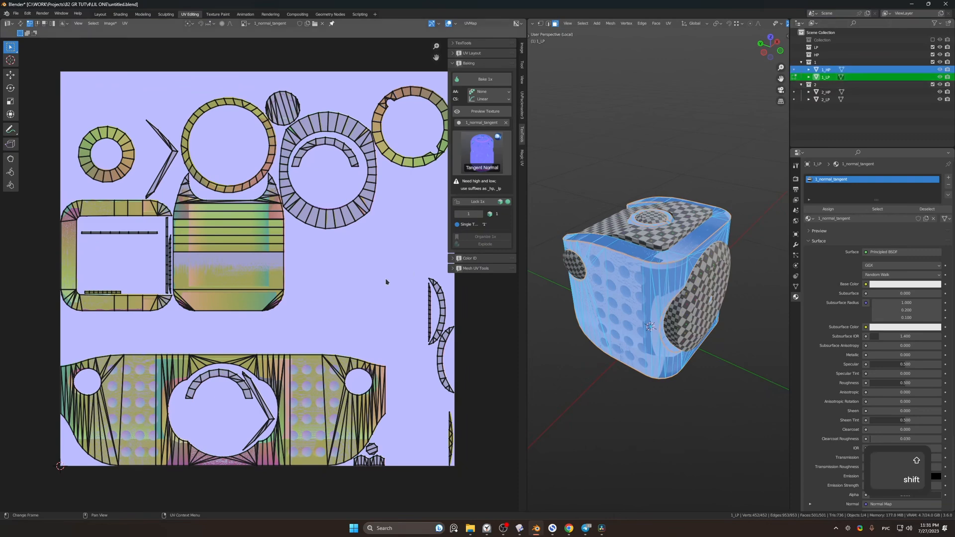
left_click(500, 182)
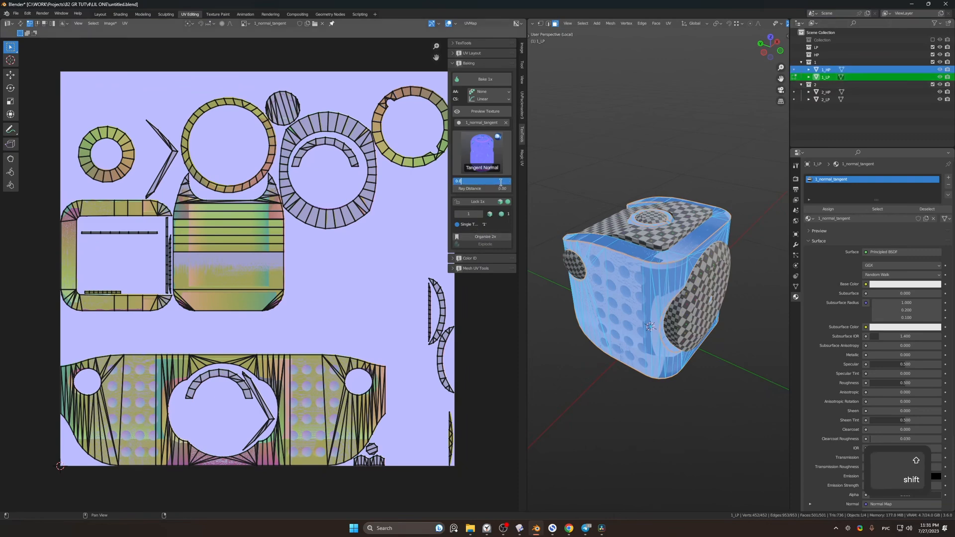
type("01")
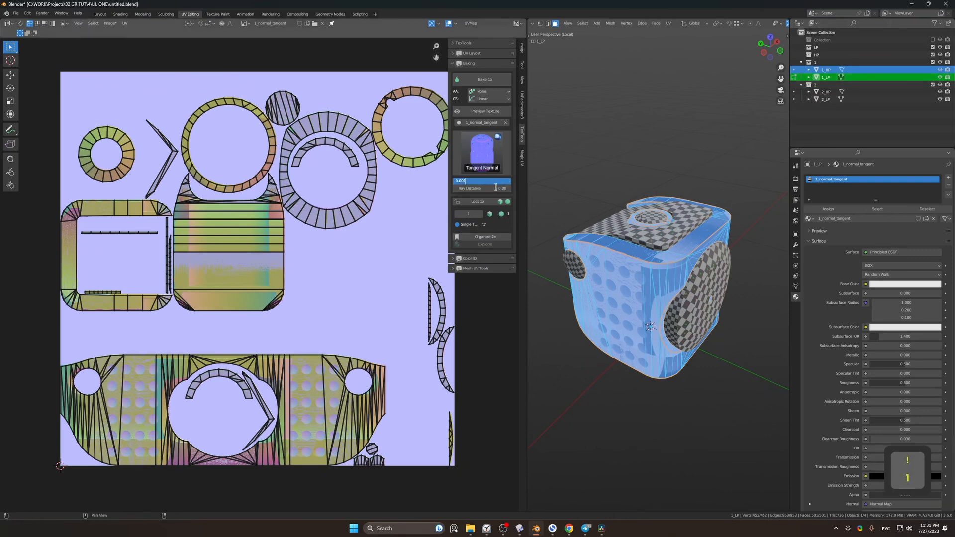
left_click(495, 188)
type("1")
left_click(510, 225)
Step: Bake the pair's tangent normal map again and examine it on the rendered model in the Layout workspace
left_click(483, 79)
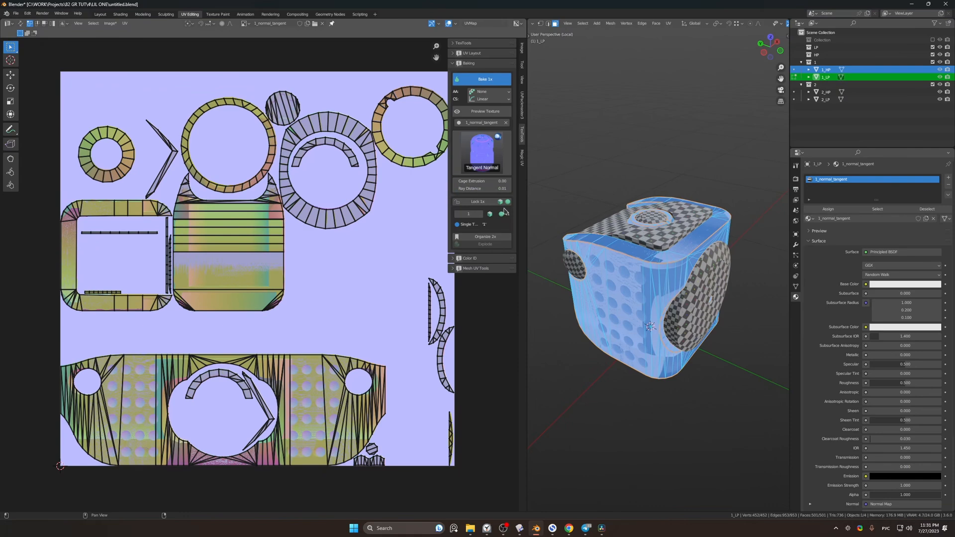
key("Tab")
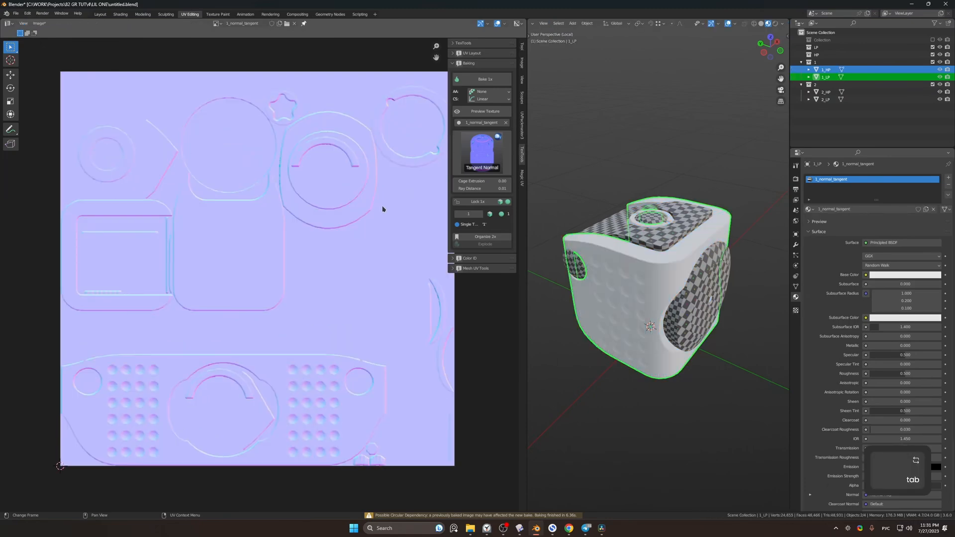
left_click(100, 14)
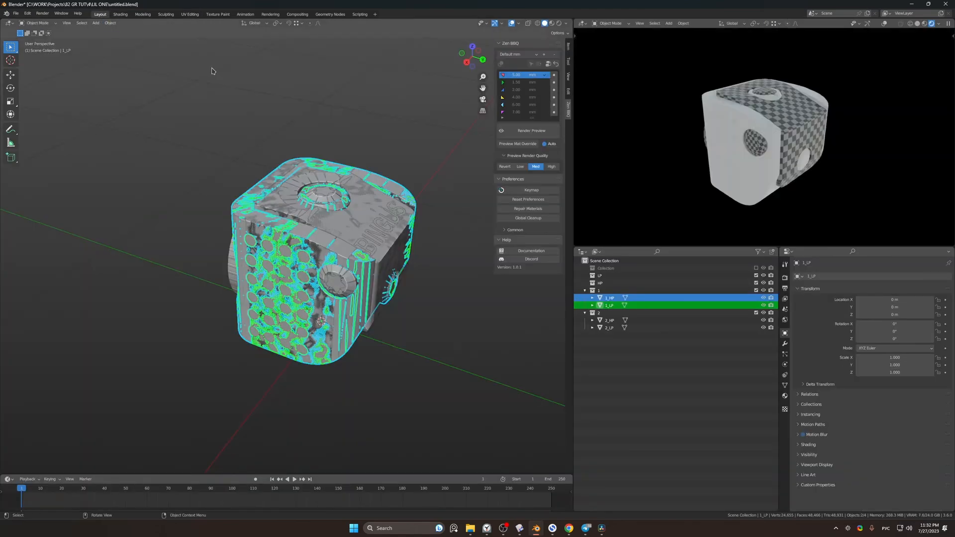
scroll(744, 128, "up", 10)
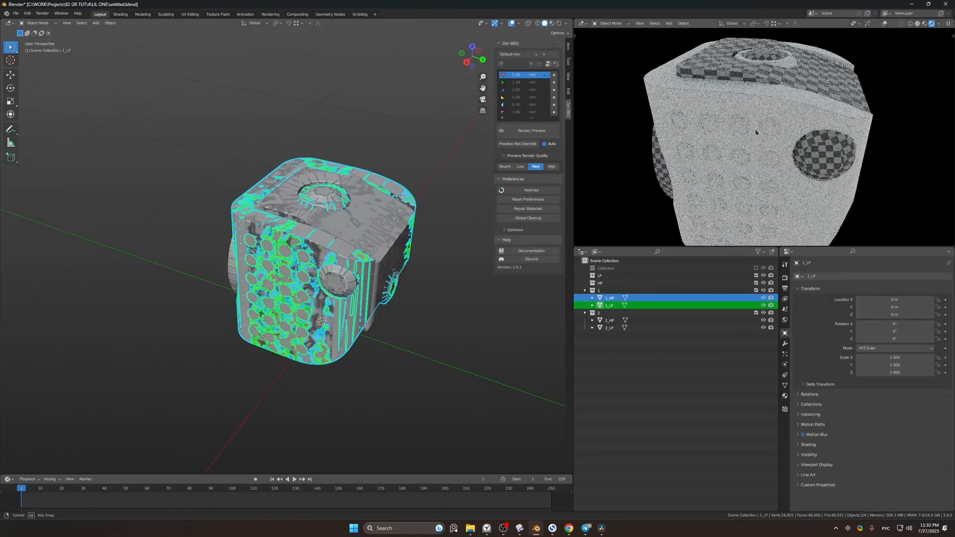
Step: Select 1_LP in the rendered view and set its material's Metallic to 1.000 and Roughness to 0.3
middle_click_drag(734, 134, 805, 125)
left_click(806, 126)
left_click(785, 396)
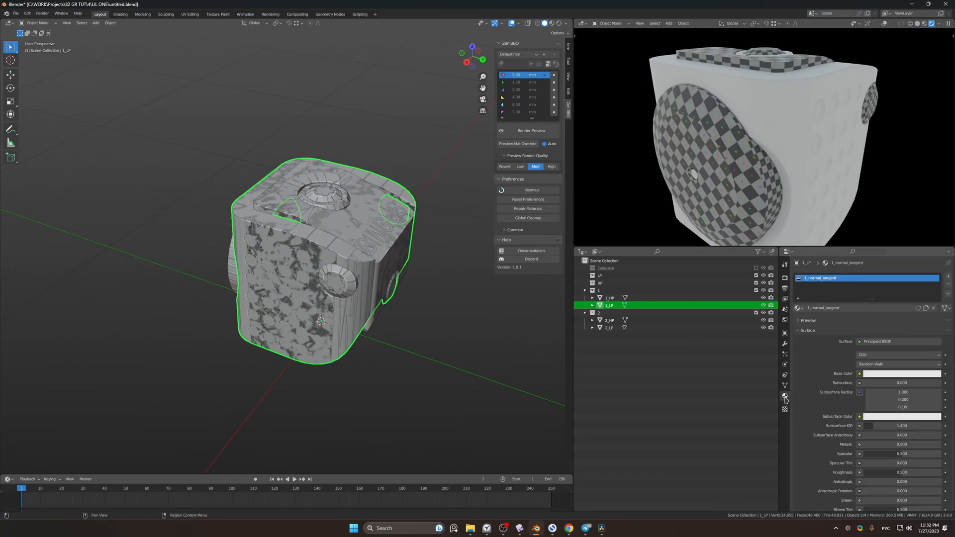
scroll(896, 430, "down", 1)
left_click_drag(896, 430, 938, 430)
left_click(897, 457)
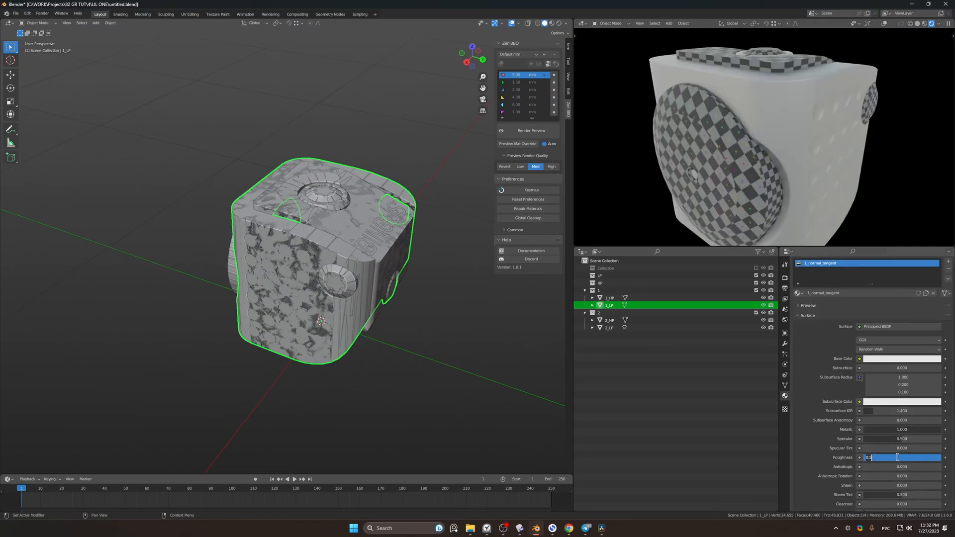
type("0ю3")
key("BackSpace")
key("BackSpace")
type(".3")
key("Return")
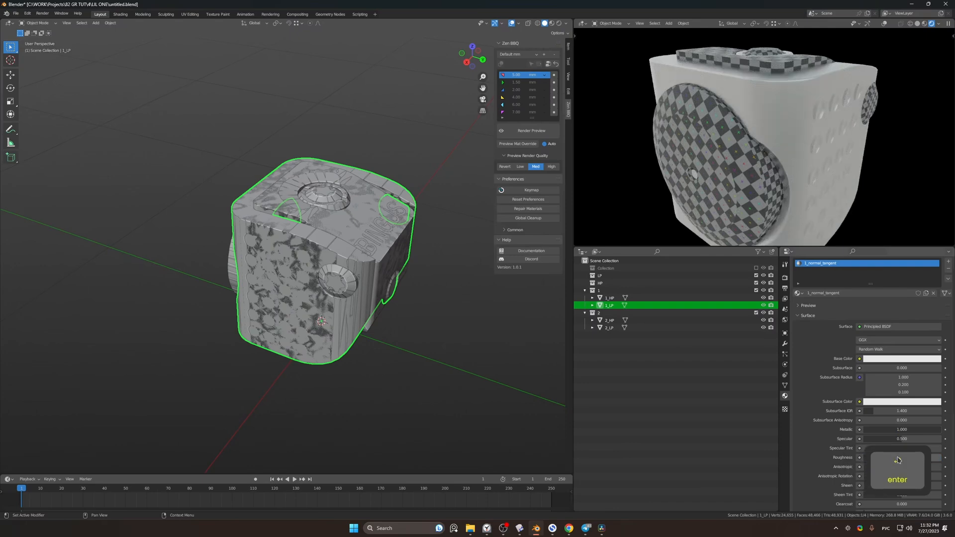
Step: Darken the 1_LP material's Base Color to a grey with a value of about 0.31 and examine the rendered normals
mouse_move(782, 190)
middle_mouse_down()
mouse_move(761, 157)
mouse_move(711, 157)
mouse_move(787, 181)
middle_mouse_up()
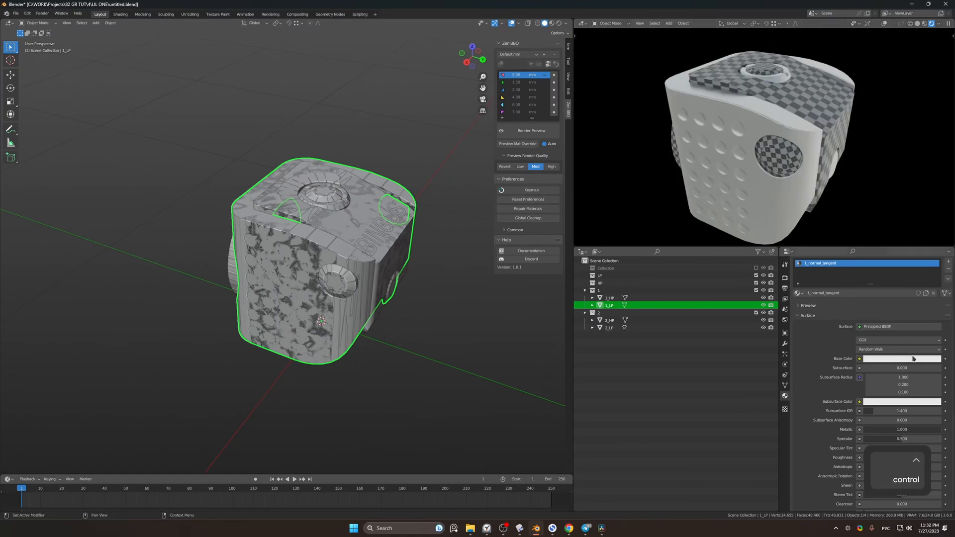
left_click(893, 360)
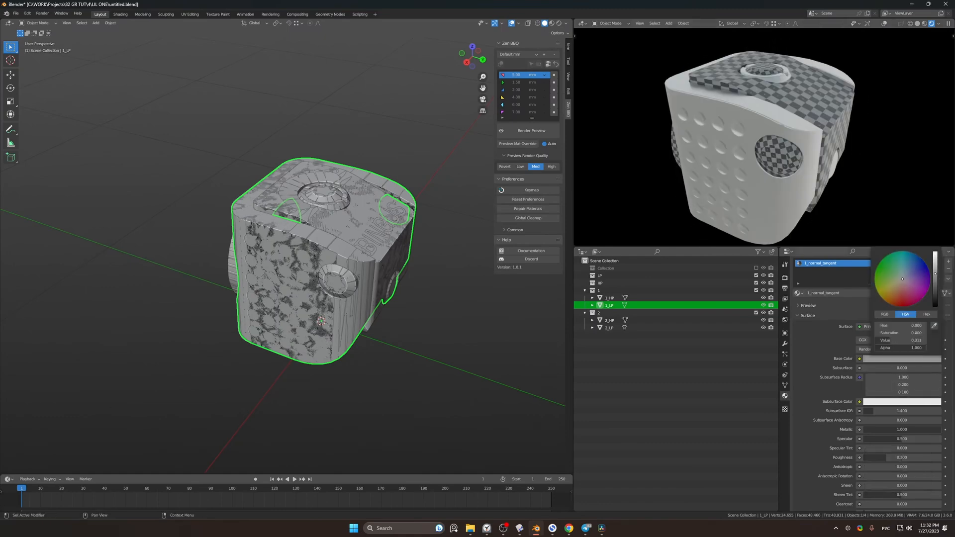
left_click_drag(936, 259, 936, 277)
left_click(890, 188)
middle_click_drag(885, 186, 844, 181)
scroll(743, 140, "up", 4)
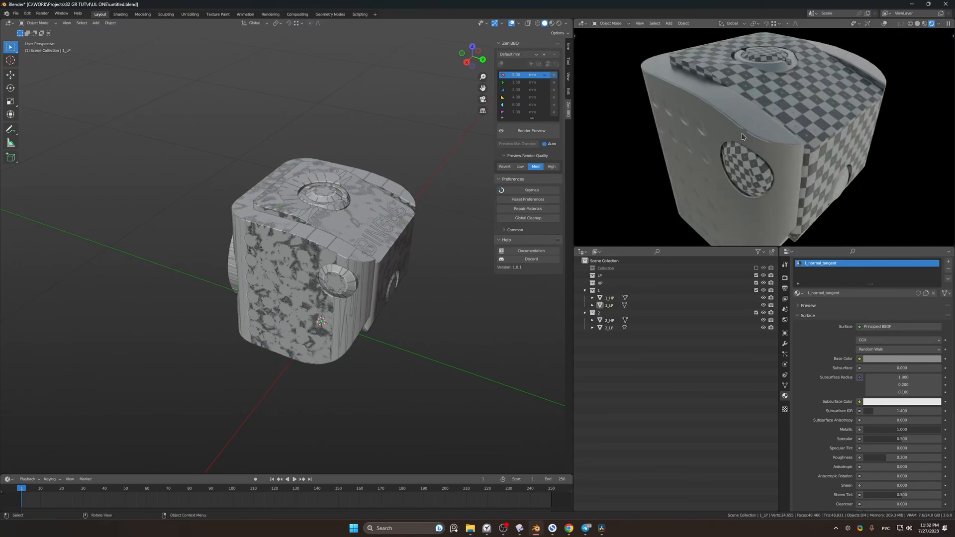
scroll(743, 138, "down", 4)
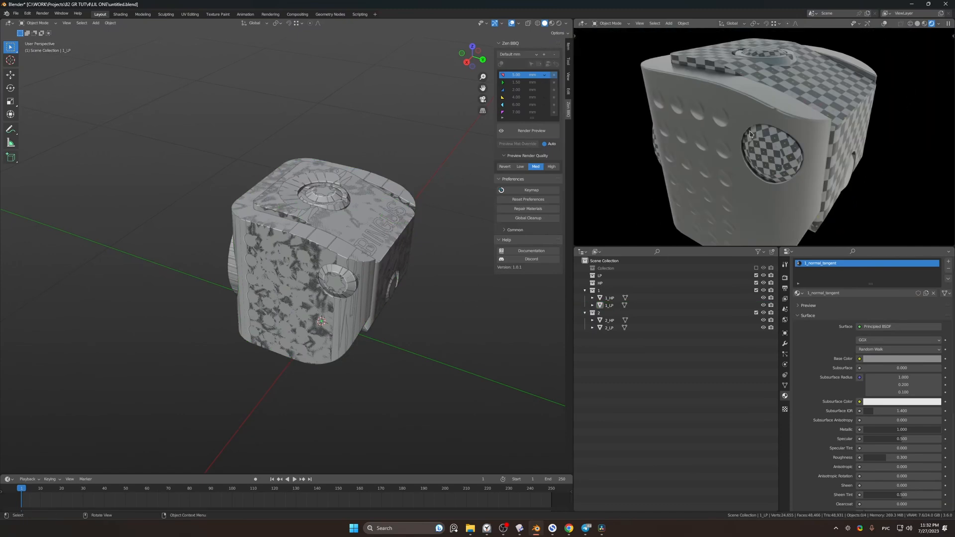
Step: Leave Edit Mode on 1_LP, apply All Transforms to every object in the Layout workspace, and clear the selection
left_click(189, 14)
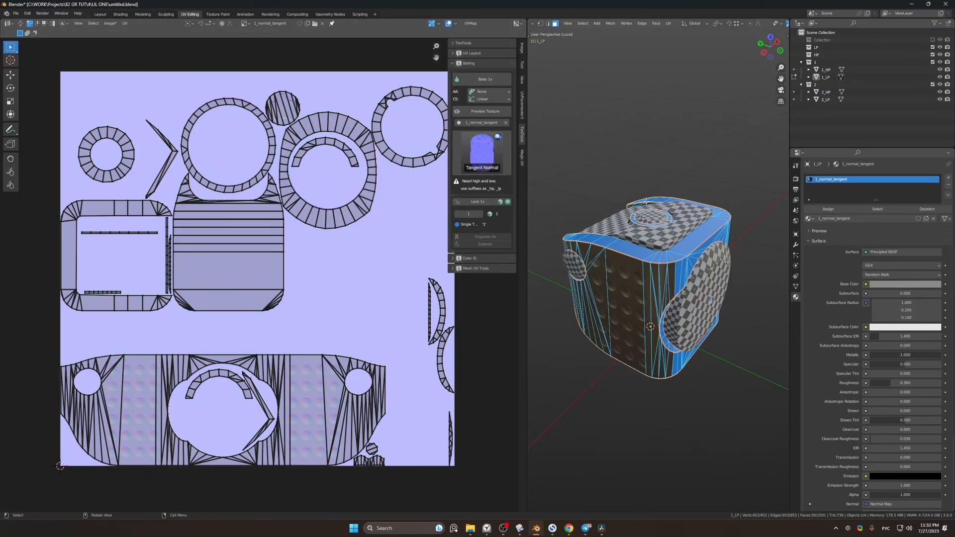
key("Tab")
left_click(100, 14)
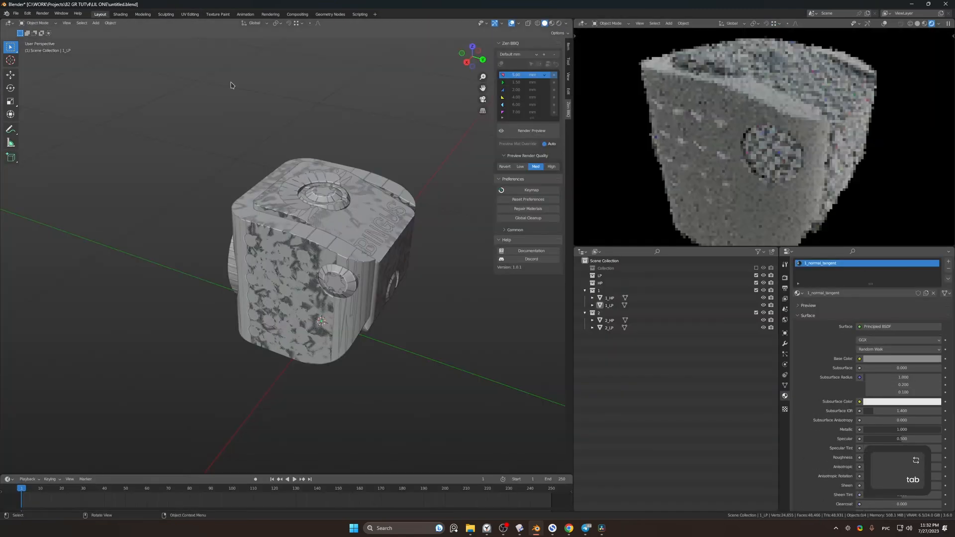
key("a")
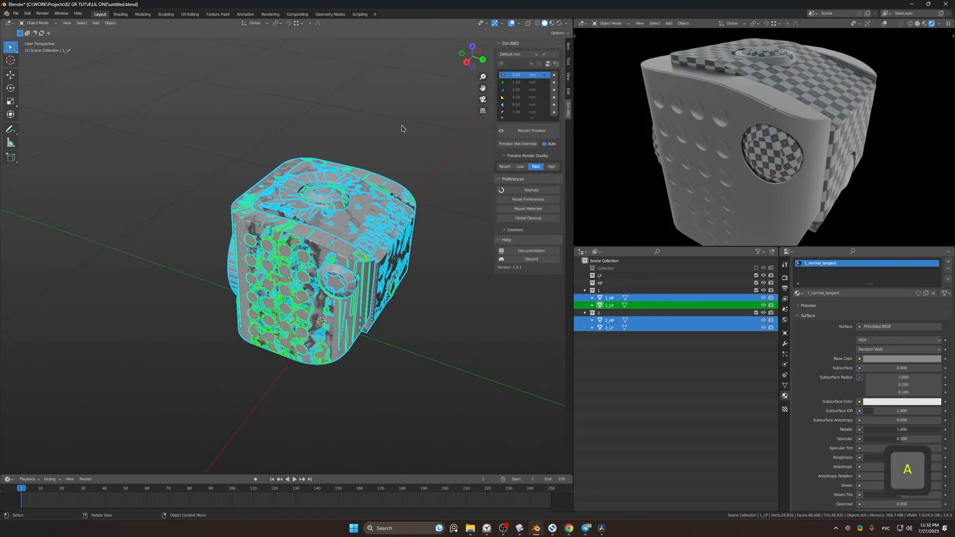
key("ctrl+a")
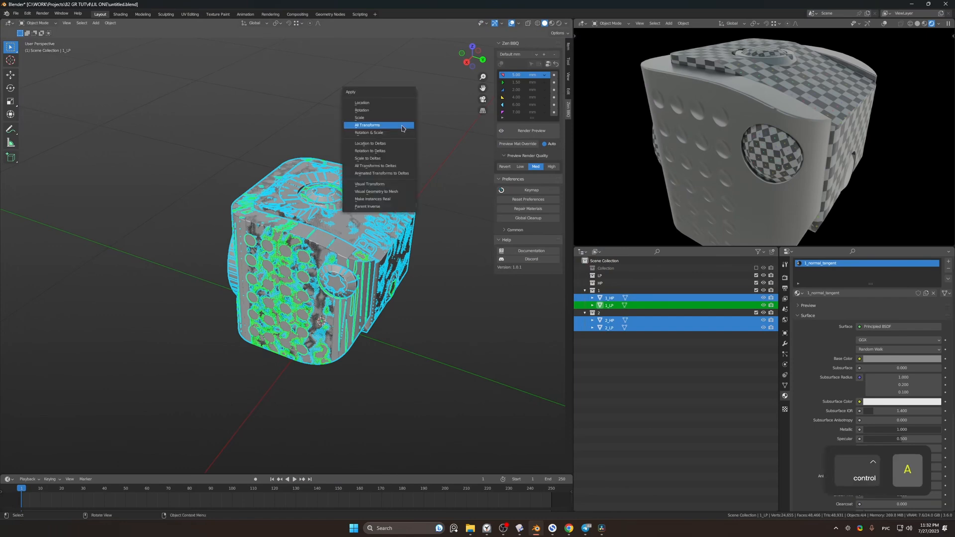
left_click(375, 128)
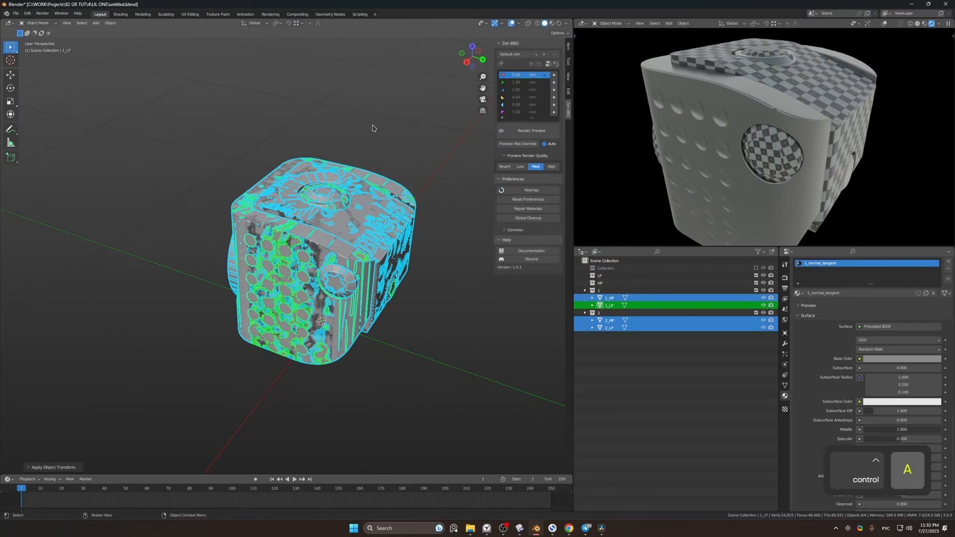
left_click(345, 115)
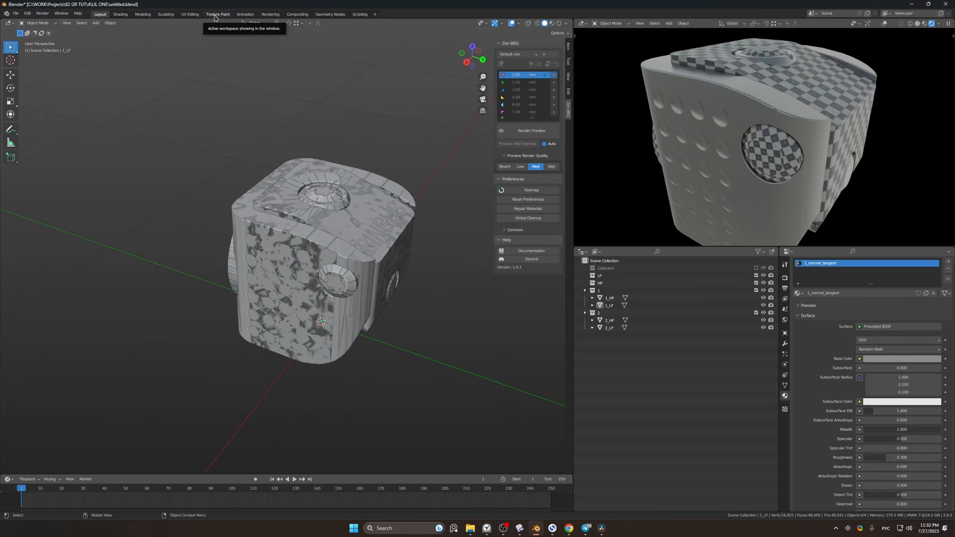
Step: Return to UV Editing in Object Mode and select 1_HP together with 1_LP for baking
left_click(190, 14)
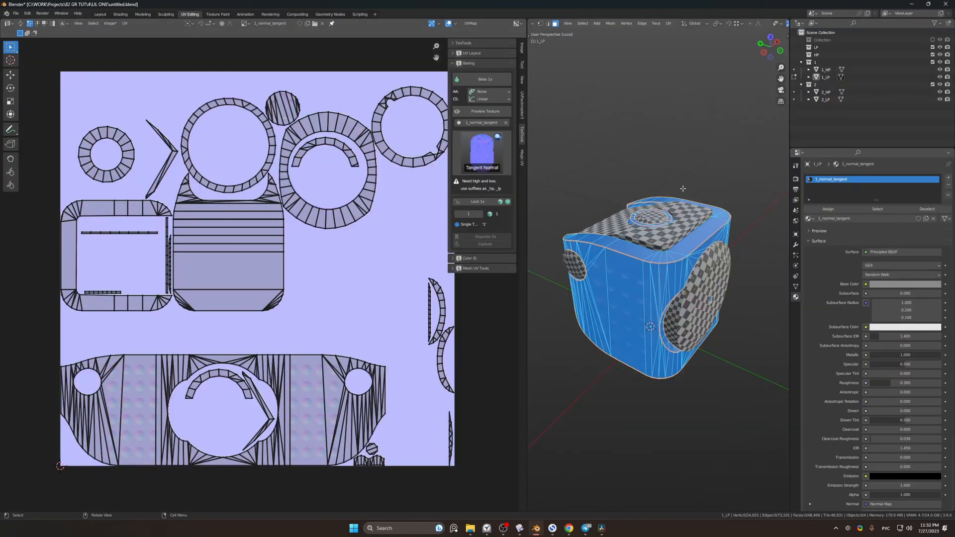
key("Tab")
middle_click_drag(683, 185, 694, 205)
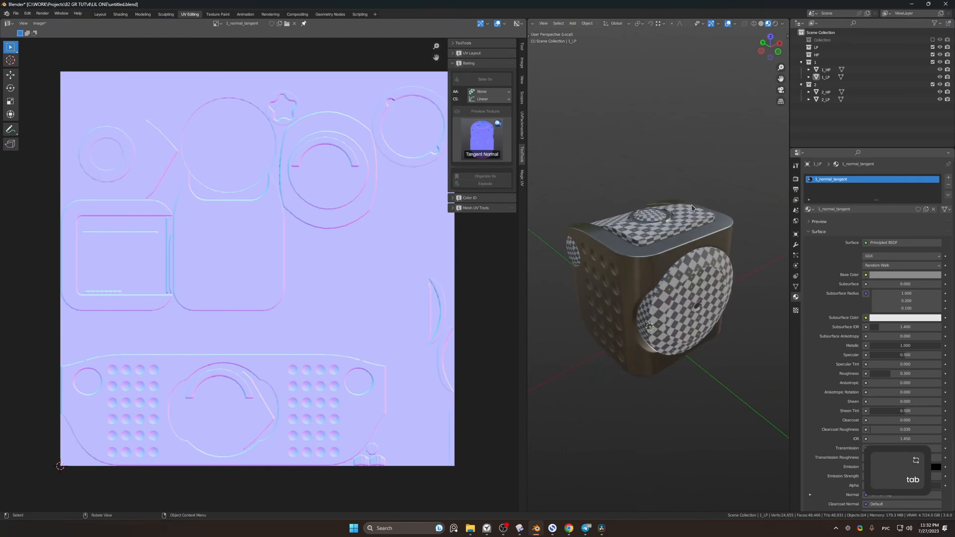
scroll(674, 209, "up", 3)
middle_click_drag(641, 239, 675, 232)
left_click(685, 230)
left_click(826, 69)
left_click(826, 77, "shift")
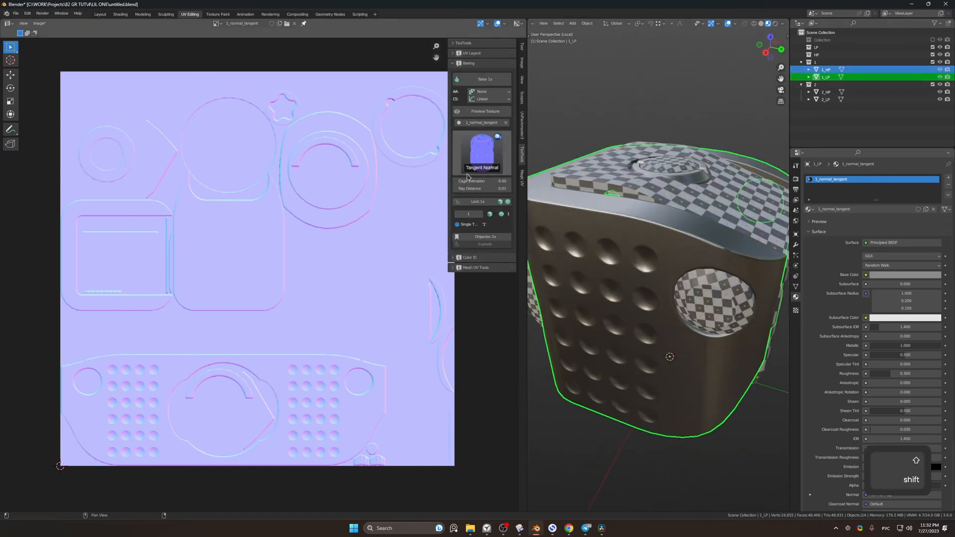
Step: Bake the pair's tangent normal map again with cage extrusion 0.003 and ray distance 0.03, and inspect the model
left_click(500, 181)
type("0.001")
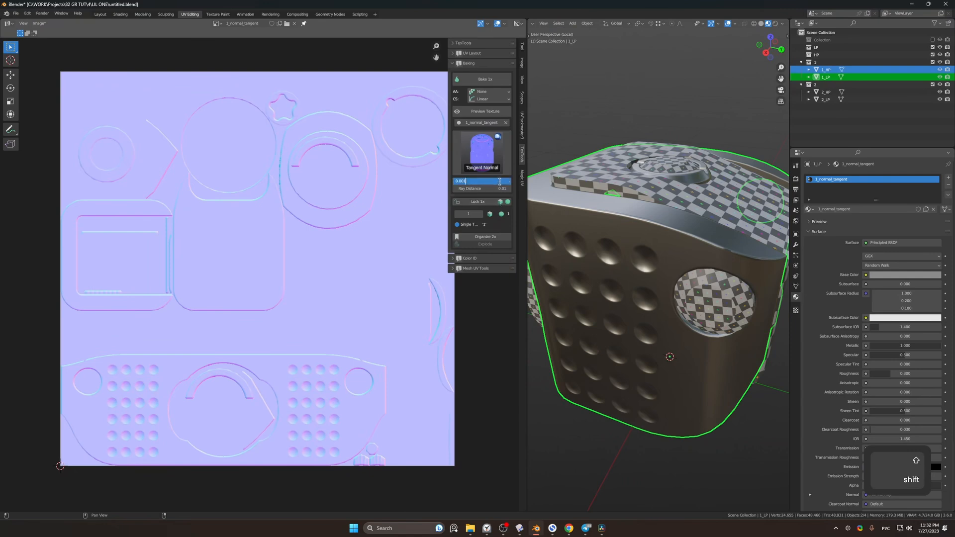
key("BackSpace")
type("3")
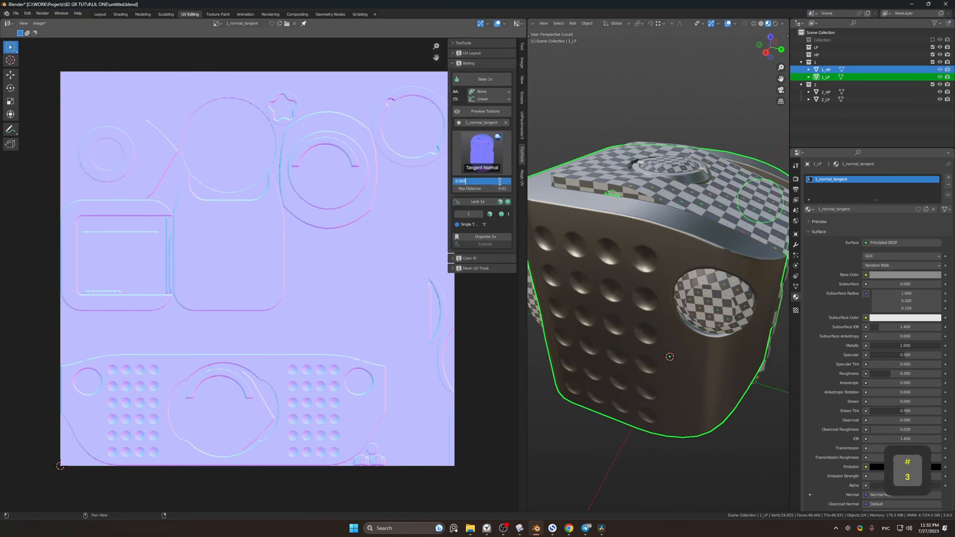
left_click(499, 188)
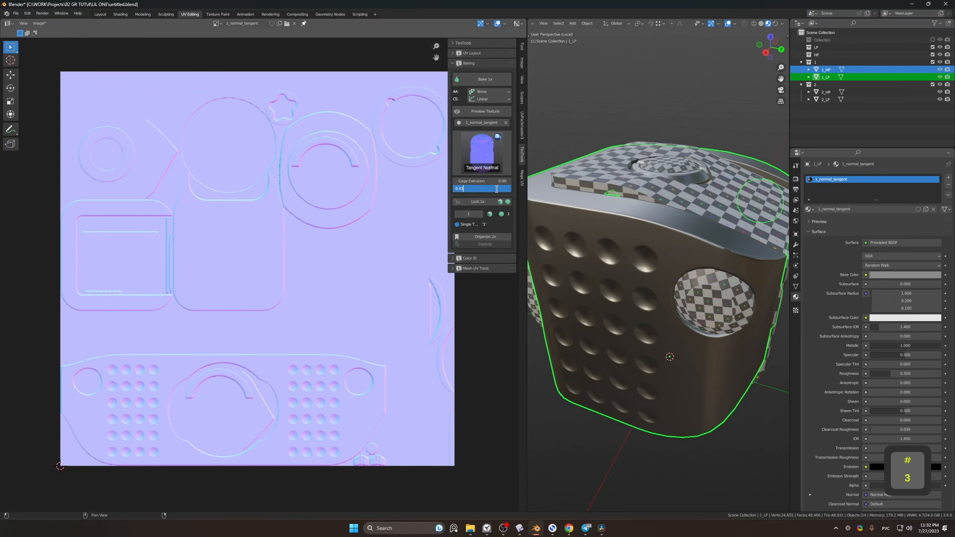
type("3")
key("Return")
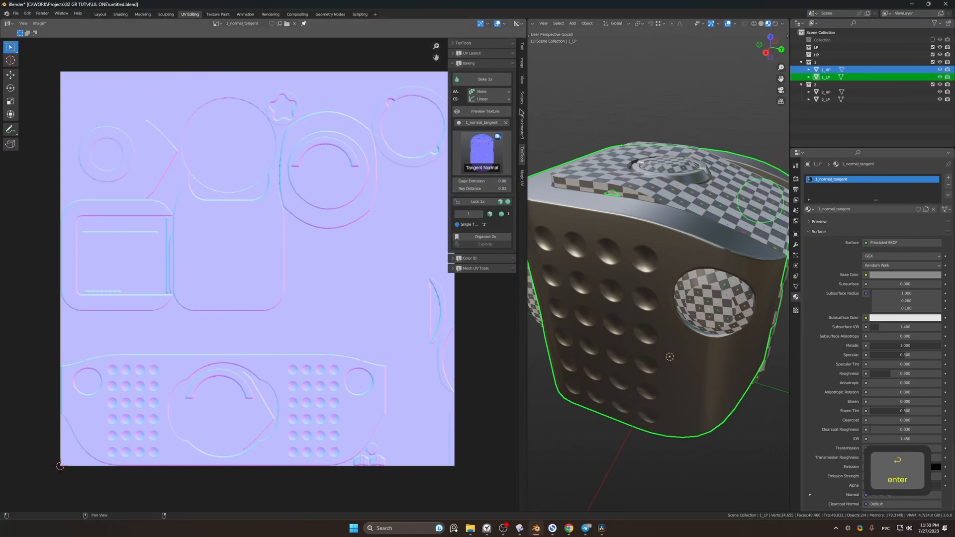
left_click(487, 83)
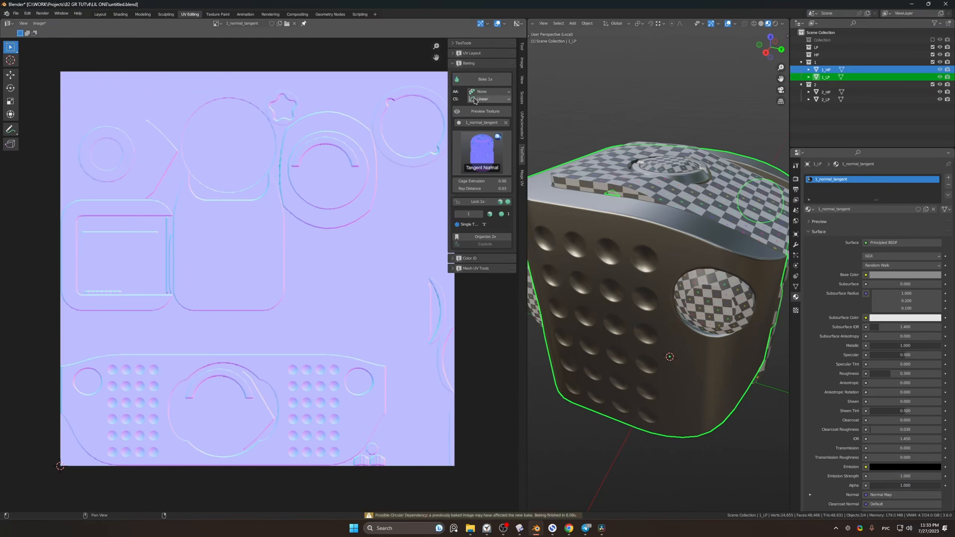
middle_click_drag(647, 224, 745, 198)
Step: Select the HP and LP objects of pairs 1 and 2 and try to lock them as bake sets
left_click(884, 101, "shift")
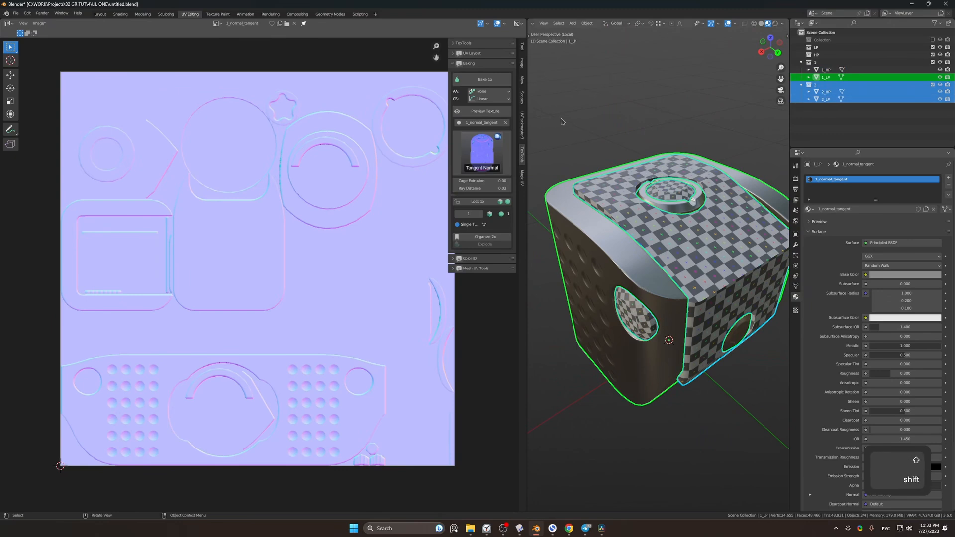
left_click(856, 70)
left_click(858, 99, "shift")
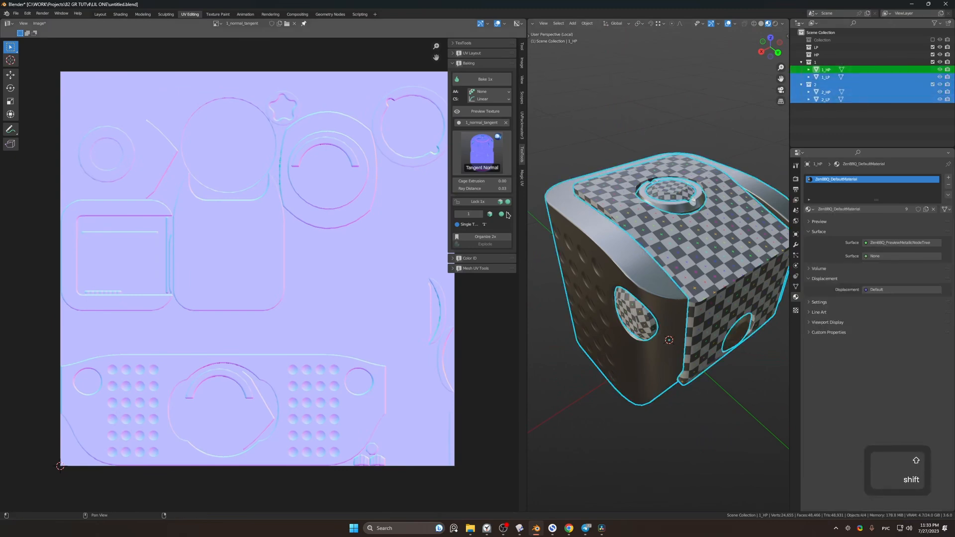
left_click(477, 202)
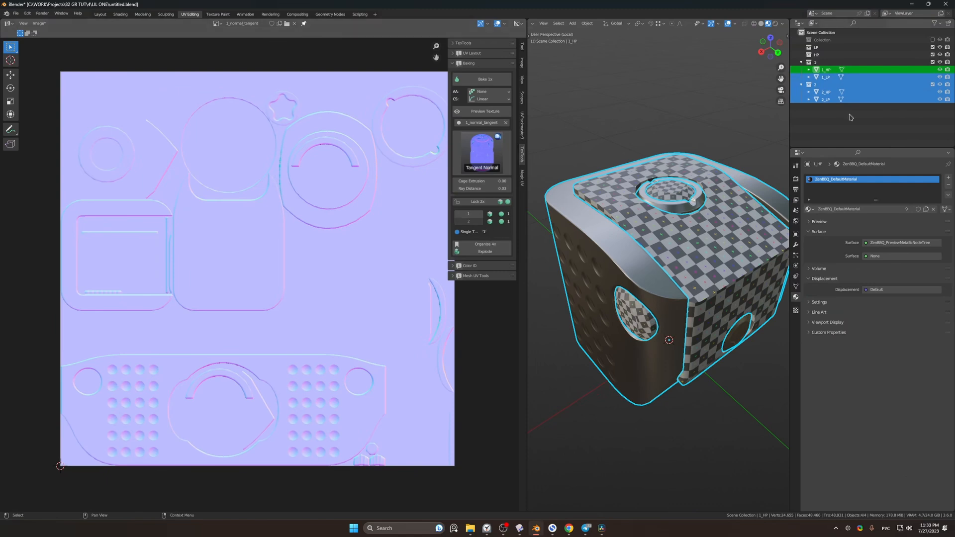
Step: Select 2_HP and 2_LP and set the Cycles Bake Type to Normal in the render settings
left_click(881, 93)
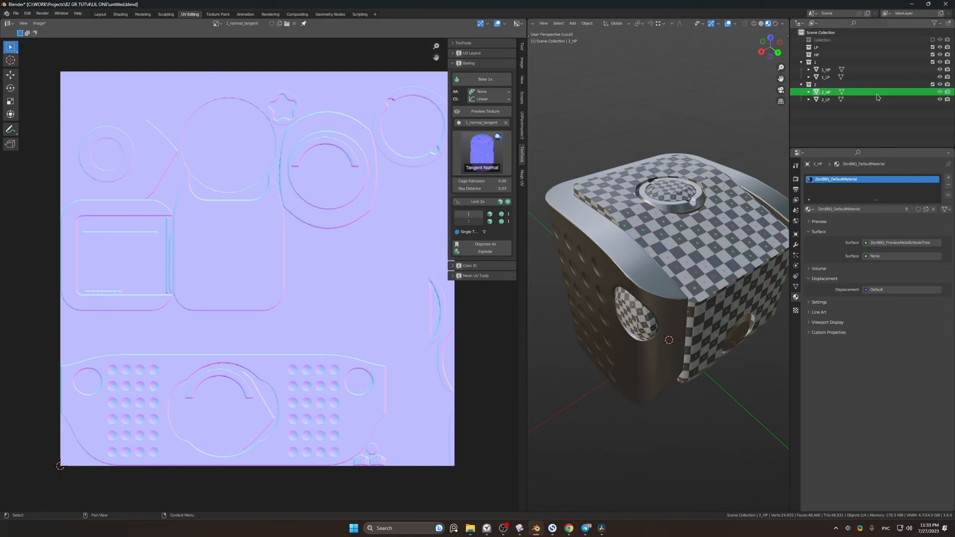
key("shift")
left_click(873, 100, "shift")
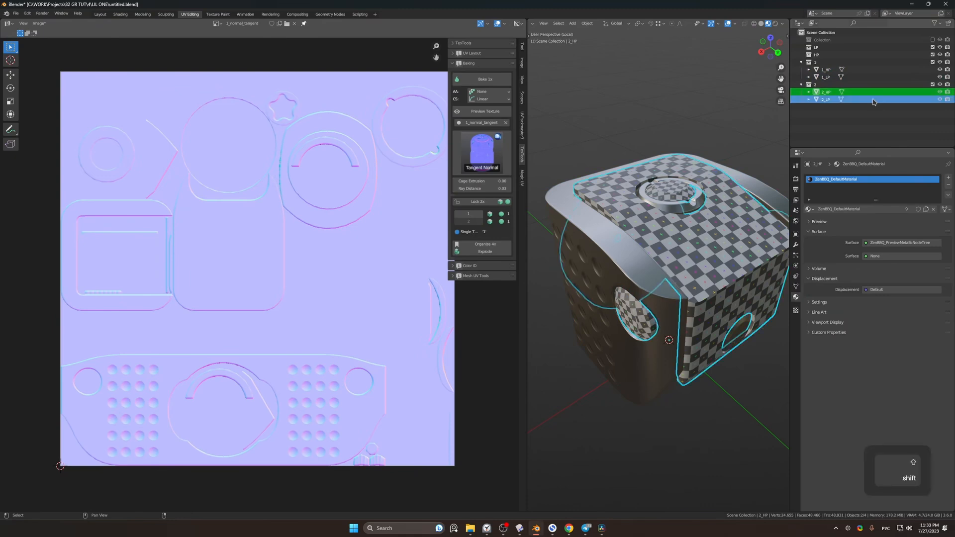
left_click(796, 179)
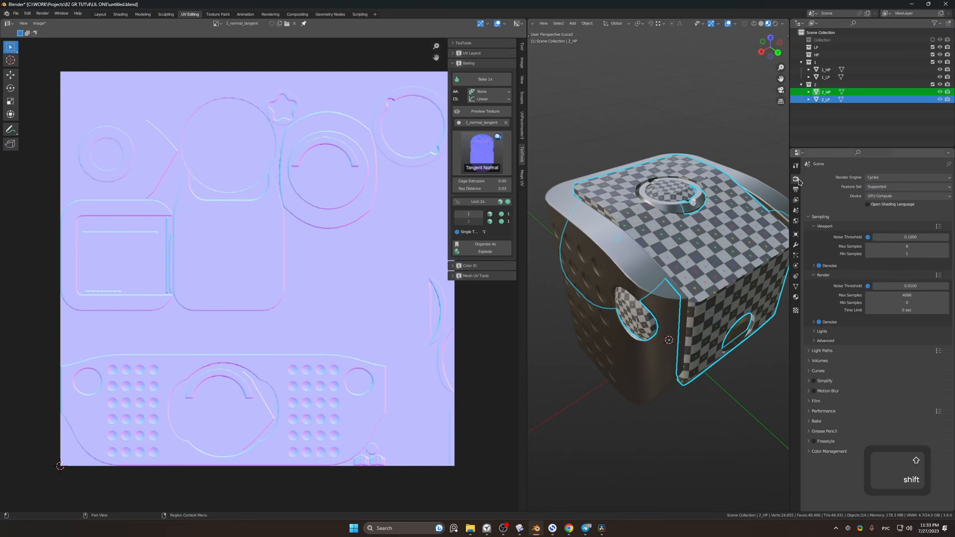
left_click(817, 421)
scroll(876, 423, "down", 5)
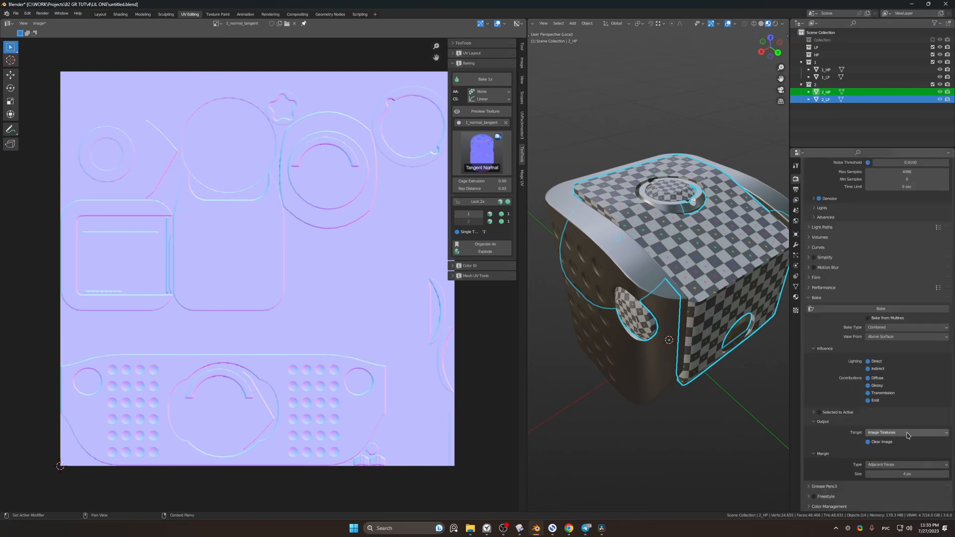
left_click(887, 328)
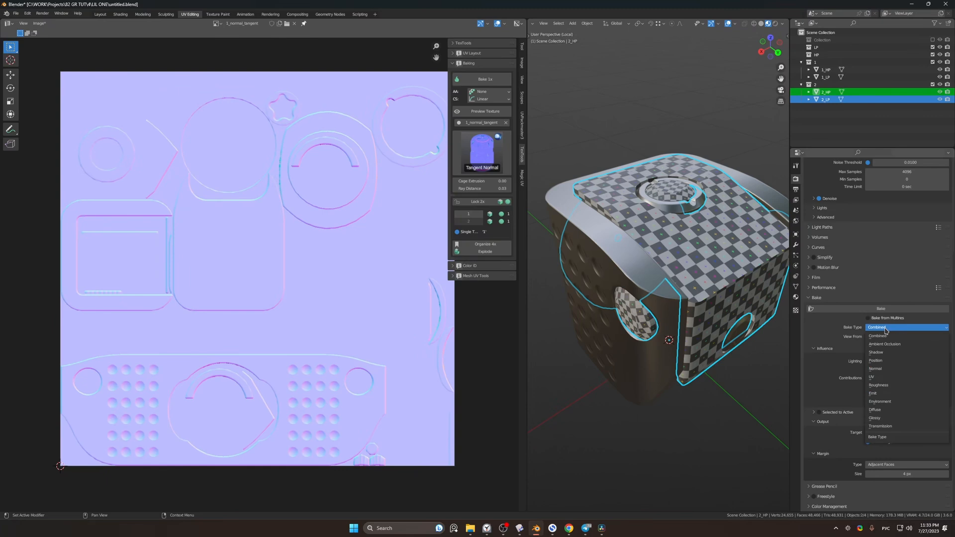
left_click(885, 369)
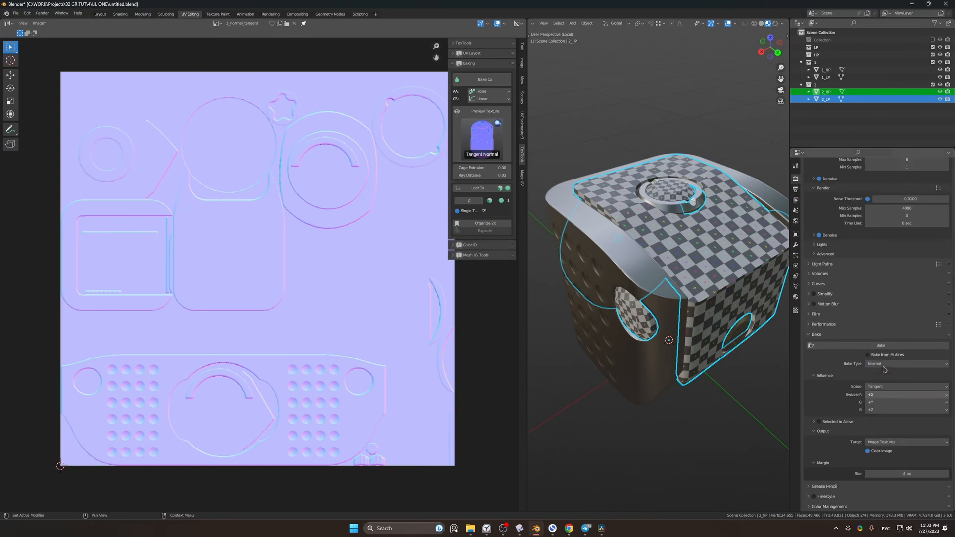
Step: Select the HP and LP objects of both pairs and set the TexTools texture size to 4096 with padding 8
left_click(455, 43)
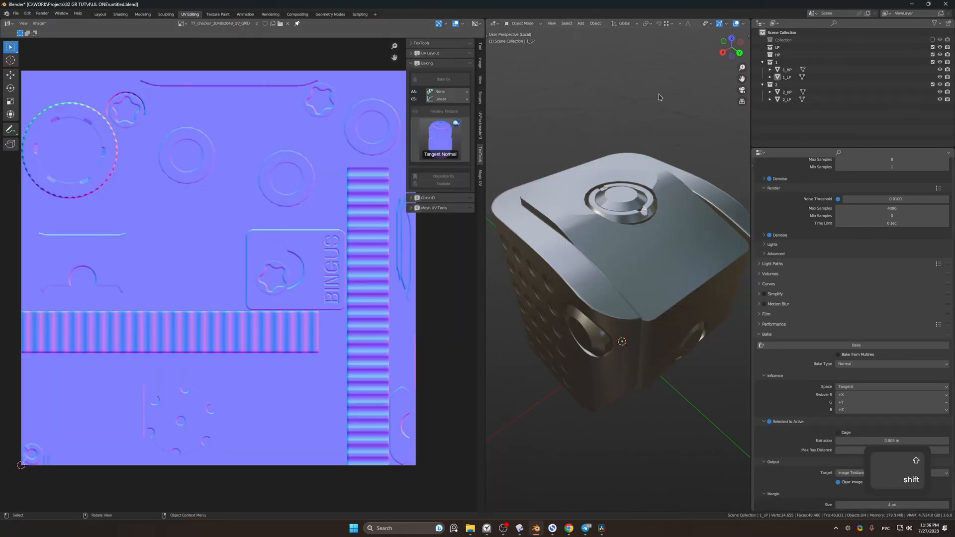
left_click(808, 70)
left_click(828, 99, "shift")
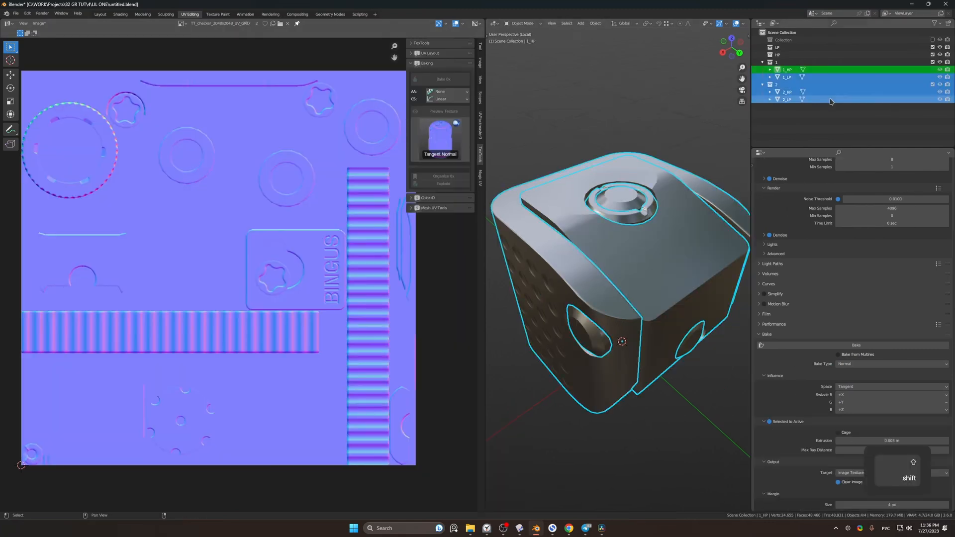
left_click(411, 44)
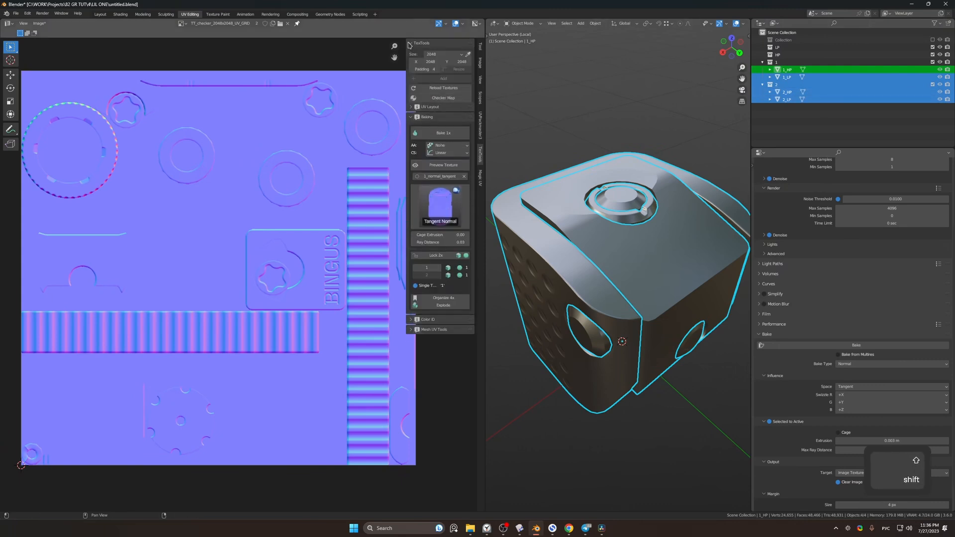
left_click(443, 55)
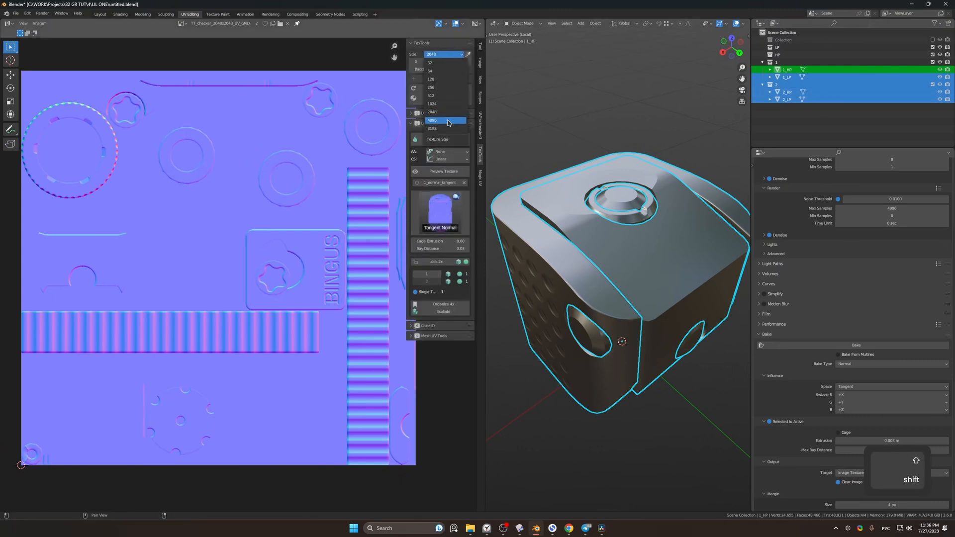
left_click(449, 121)
left_click(430, 69)
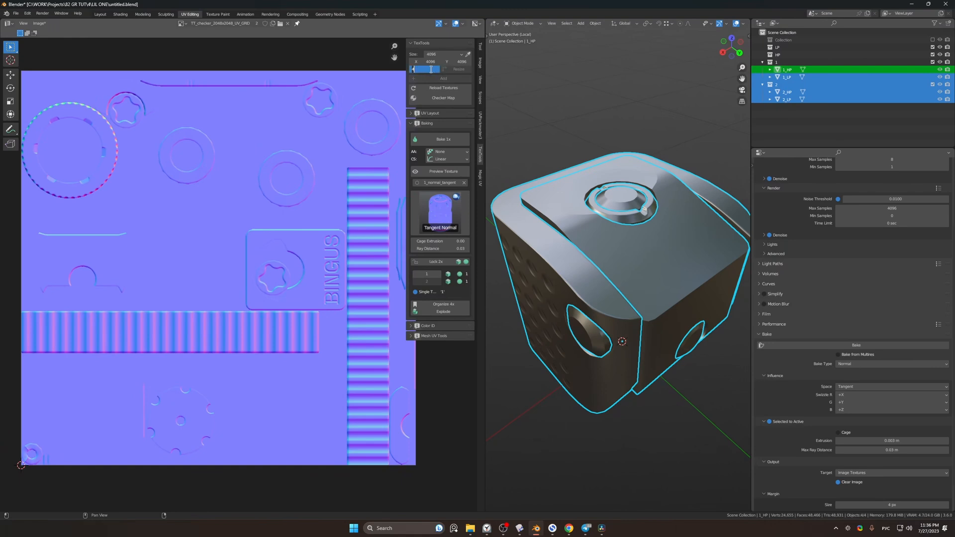
type("8")
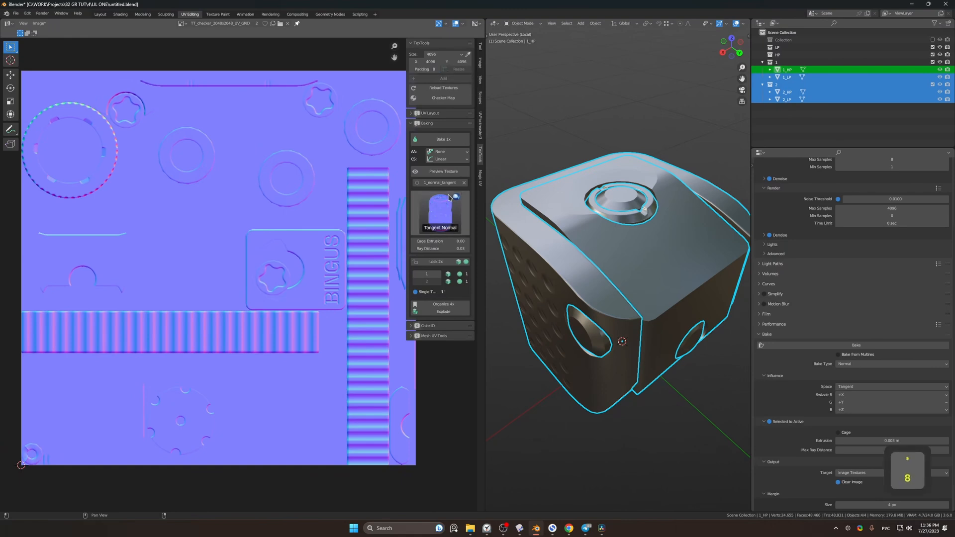
Step: Bake the tangent normal map for both pairs, deselect the objects and inspect the result on the model
left_click(454, 143)
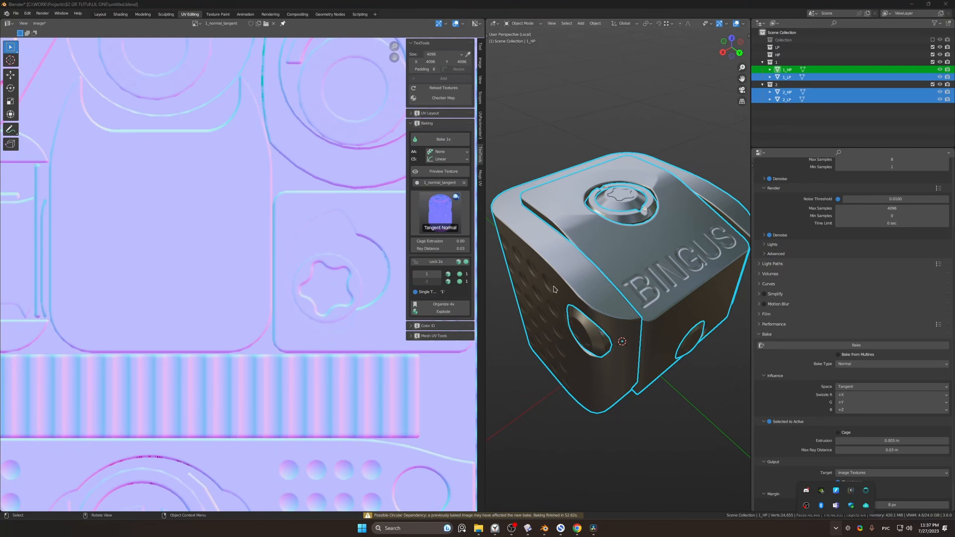
scroll(554, 290, "down", 3)
left_click(641, 179)
middle_click_drag(641, 178, 619, 258)
middle_click_drag(613, 175, 608, 199, "shift")
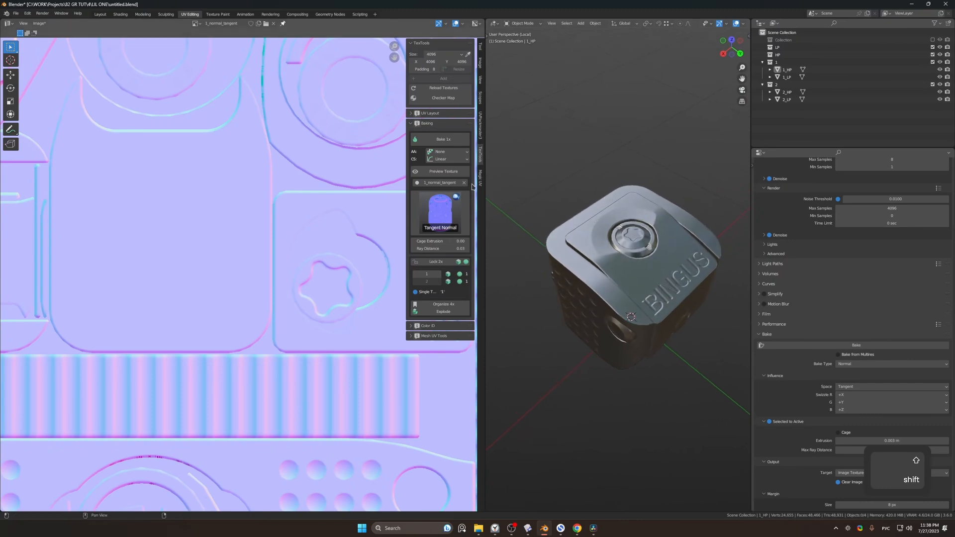
Step: Reselect all four HP and LP objects and bake an Object Normal map for them
left_click(841, 100)
left_click(844, 63, "shift")
left_click(844, 71)
left_click(846, 101, "shift")
left_click(445, 203)
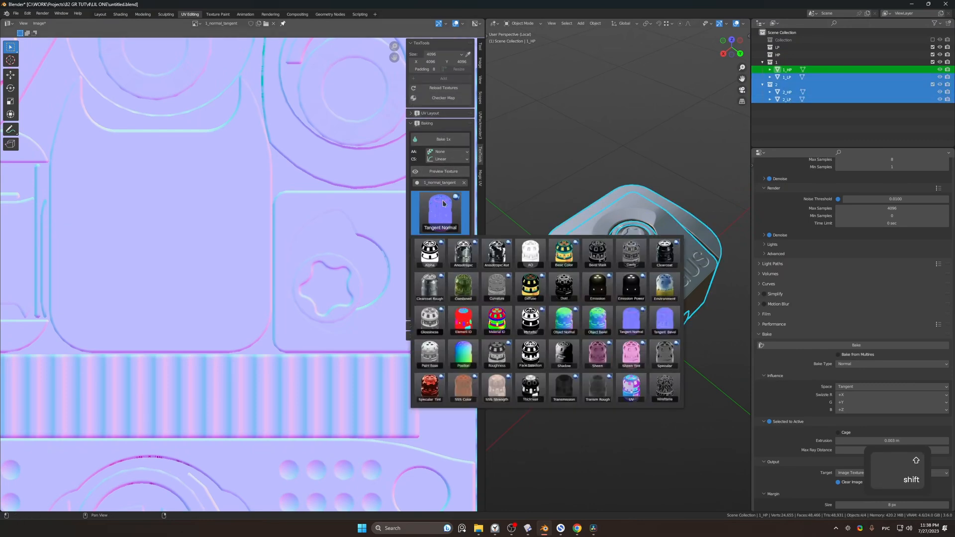
left_click(567, 320)
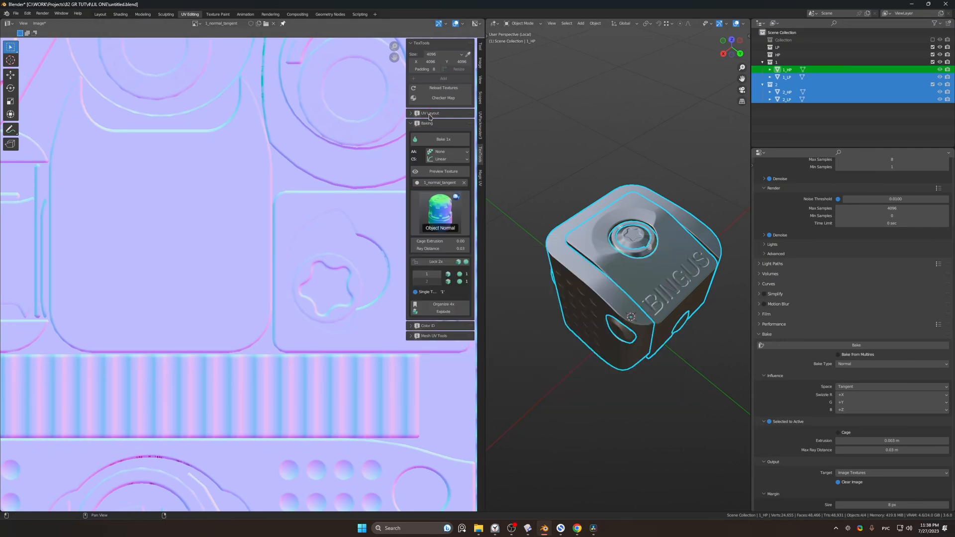
left_click(451, 144)
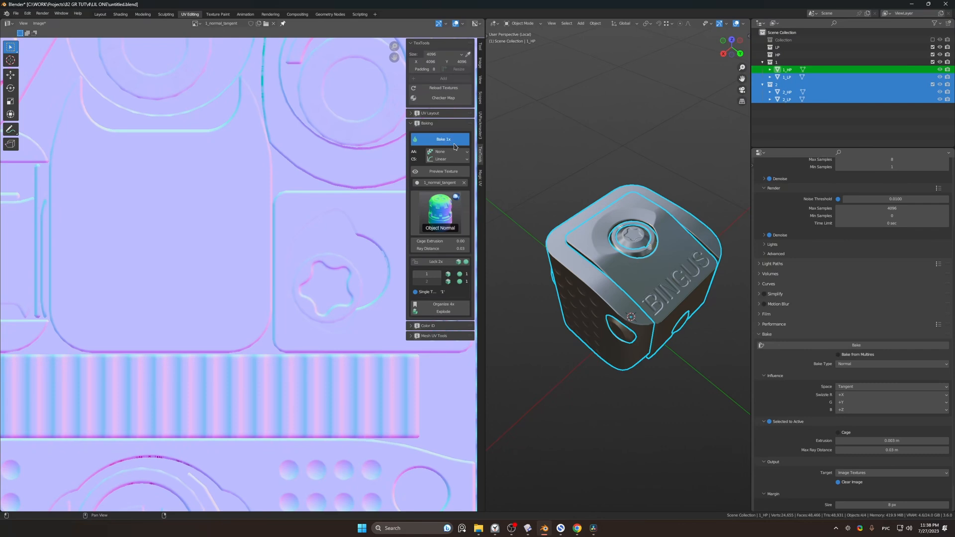
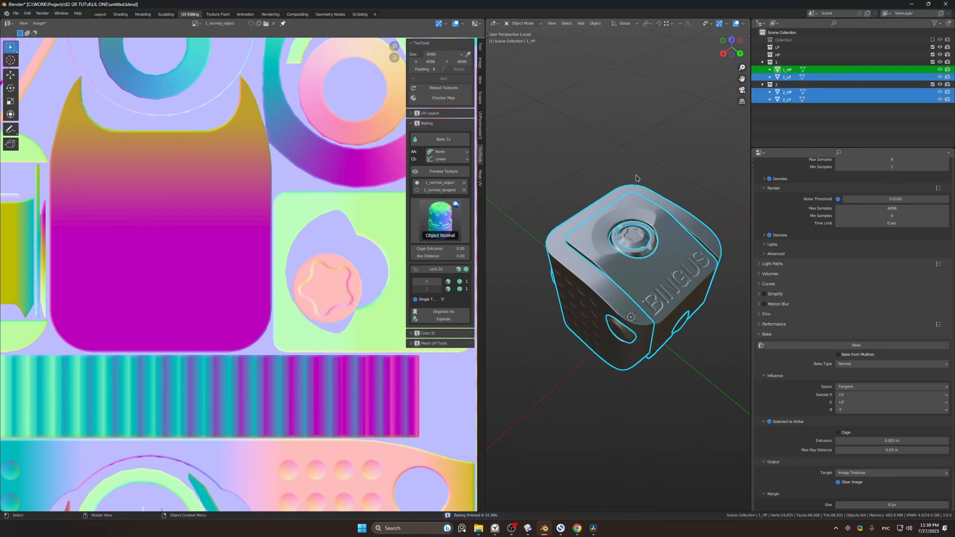
Step: Change the bake mode to Element ID and bake that map for the selected objects
left_click(447, 223)
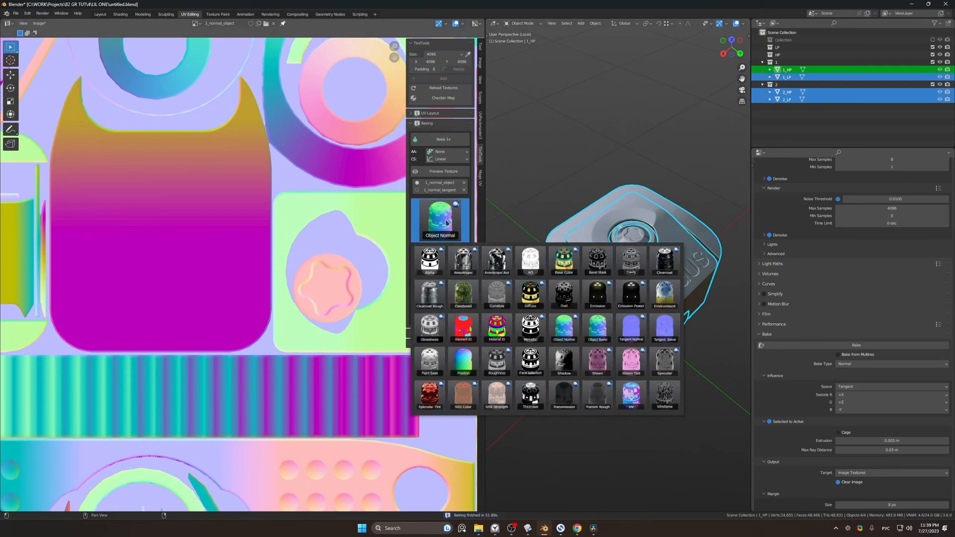
left_click(465, 329)
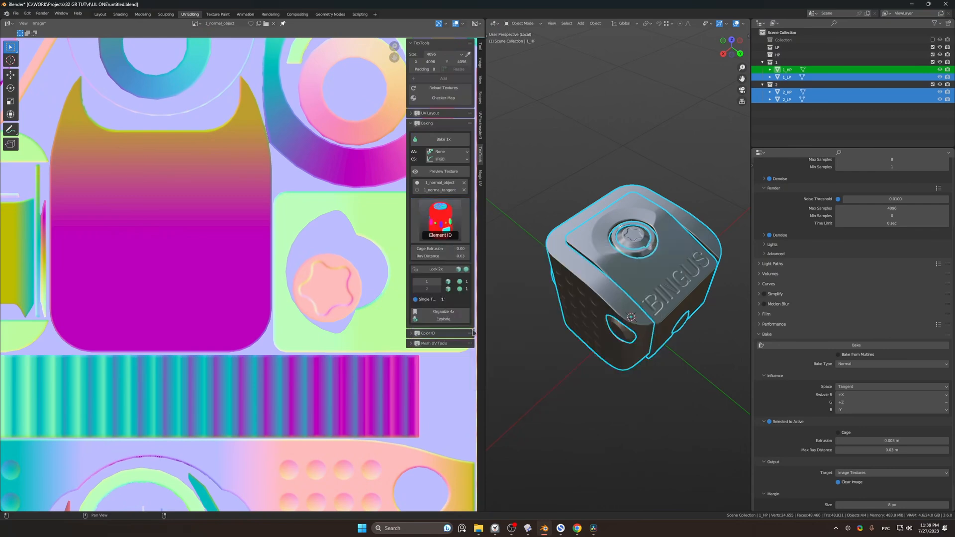
left_click(453, 140)
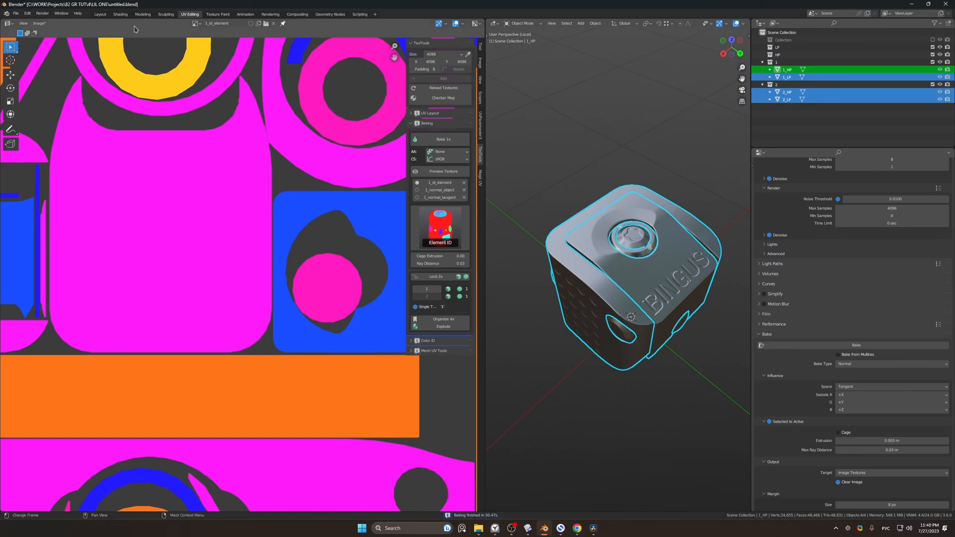
Step: Show 1_normal_tangent in the Rendering workspace and save it as 1_normal_tangent.tga in the LIL ONE folder
left_click(271, 14)
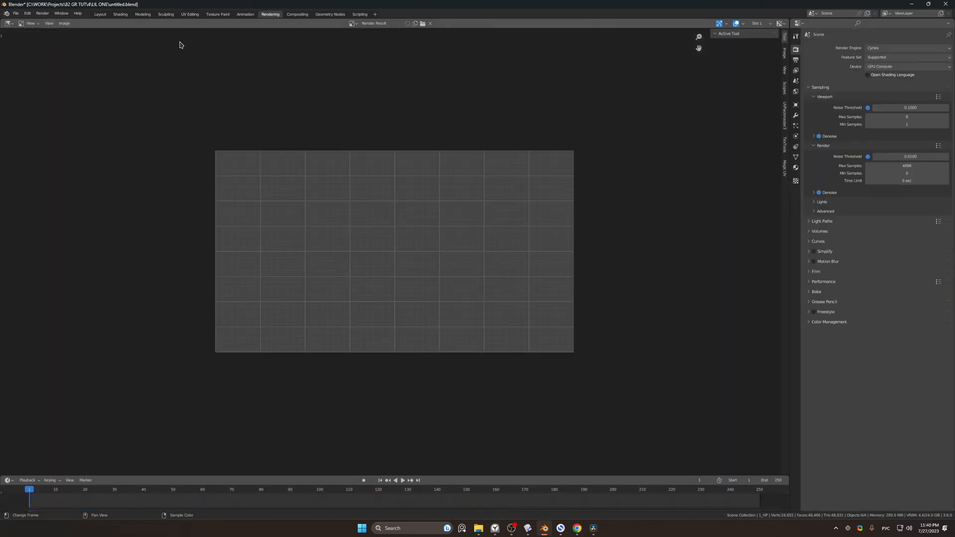
left_click(352, 24)
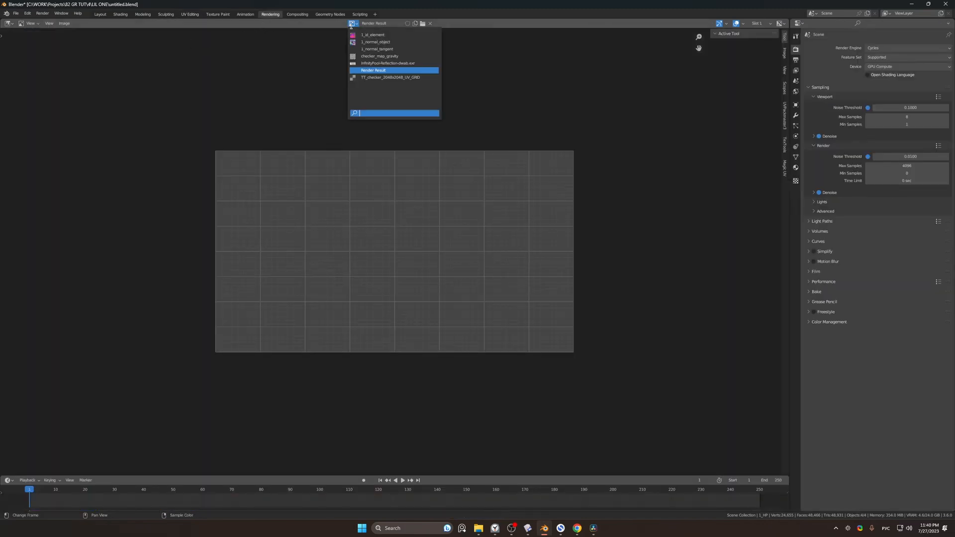
left_click(385, 49)
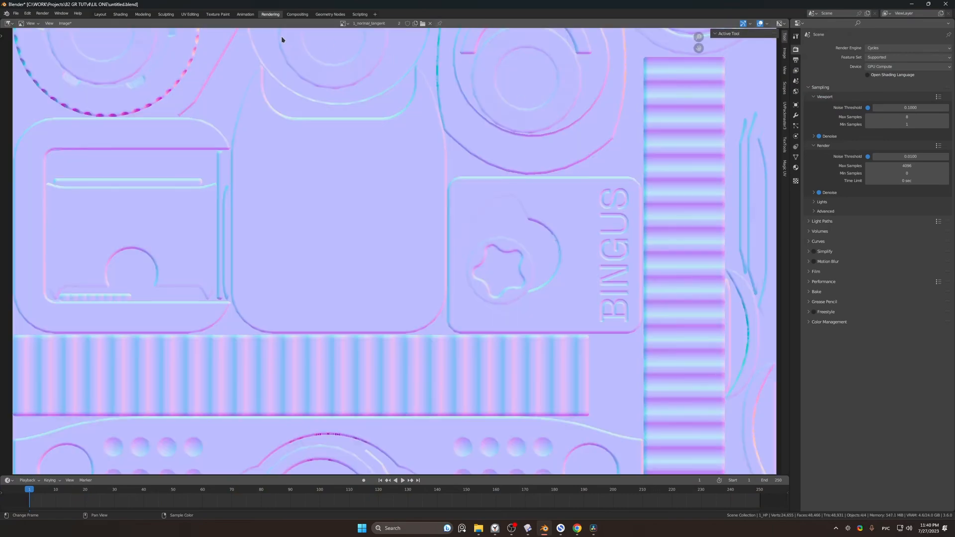
left_click(64, 24)
left_click(79, 112)
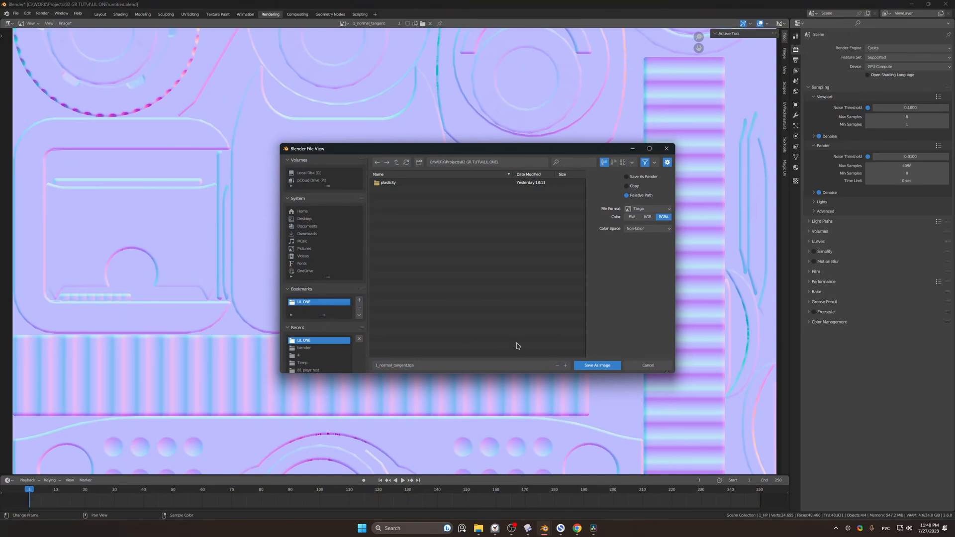
left_click(592, 366)
Step: Save the 1_normal_object and 1_id_element images as Targa files in the LIL ONE folder
left_click(343, 24)
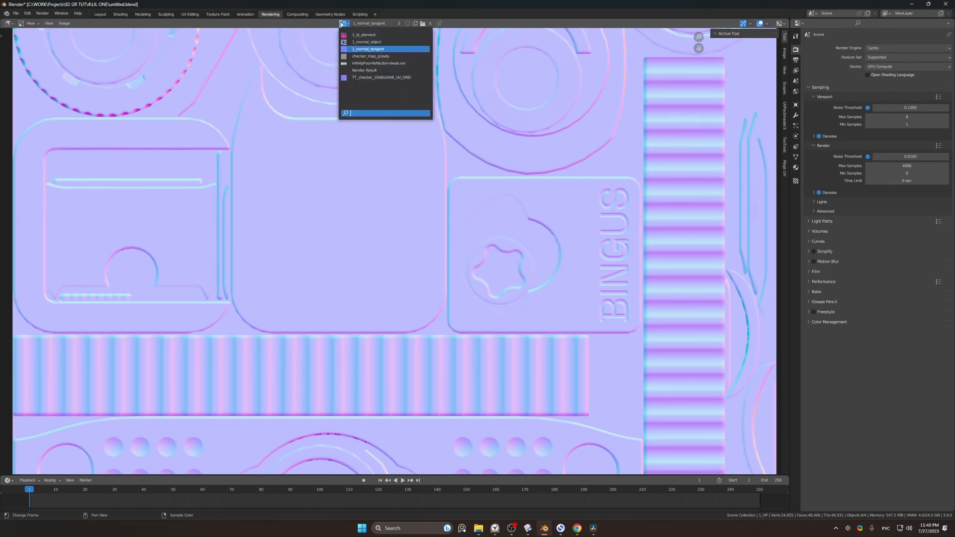
left_click(369, 44)
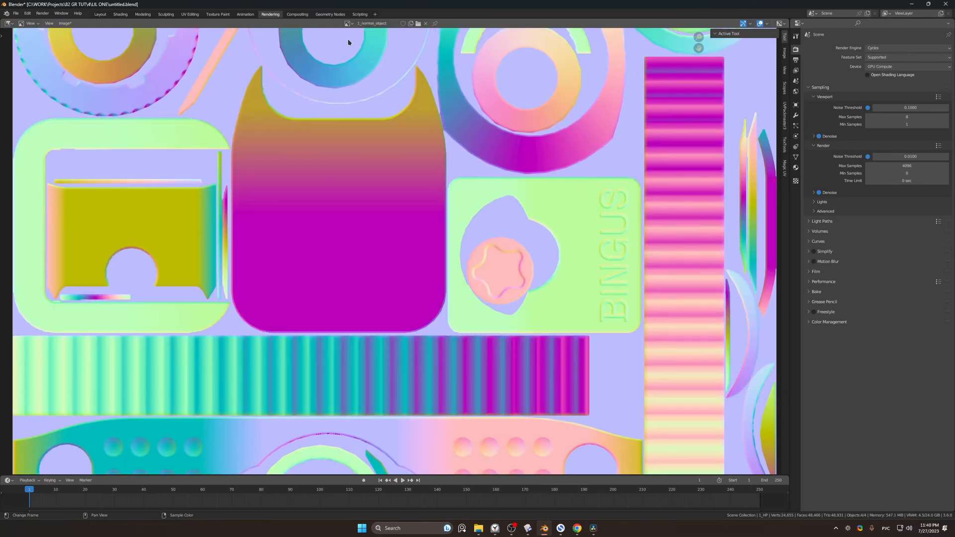
key("alt+shift+s")
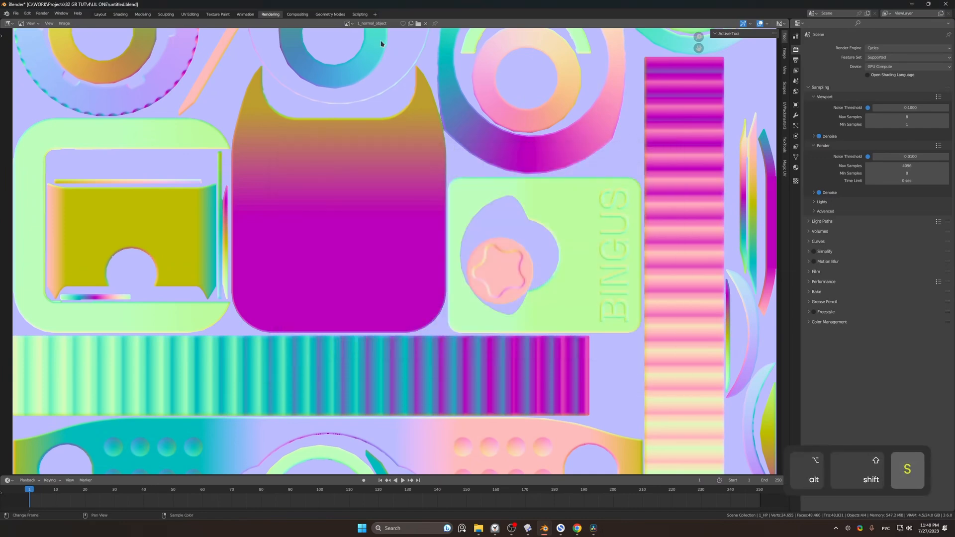
left_click(348, 23)
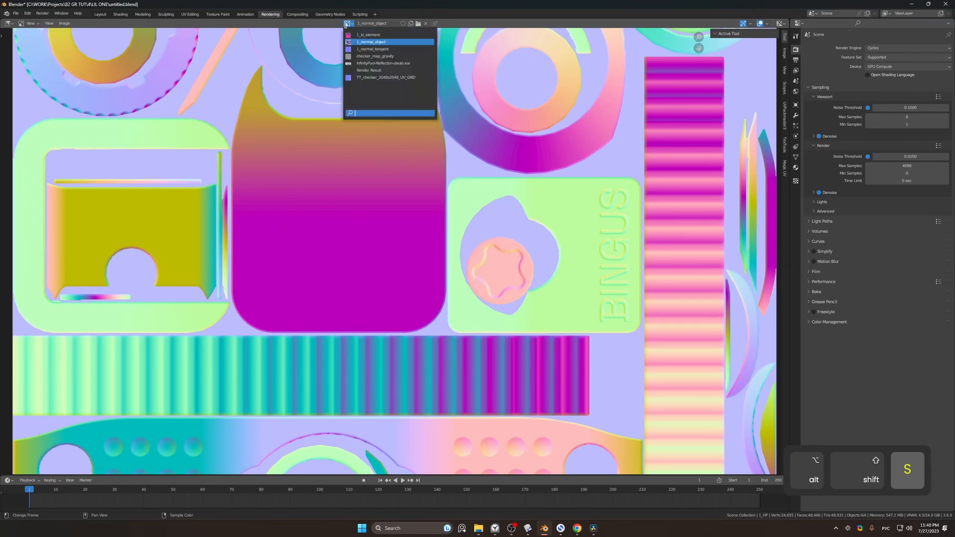
key("Return")
key("alt+shift+s")
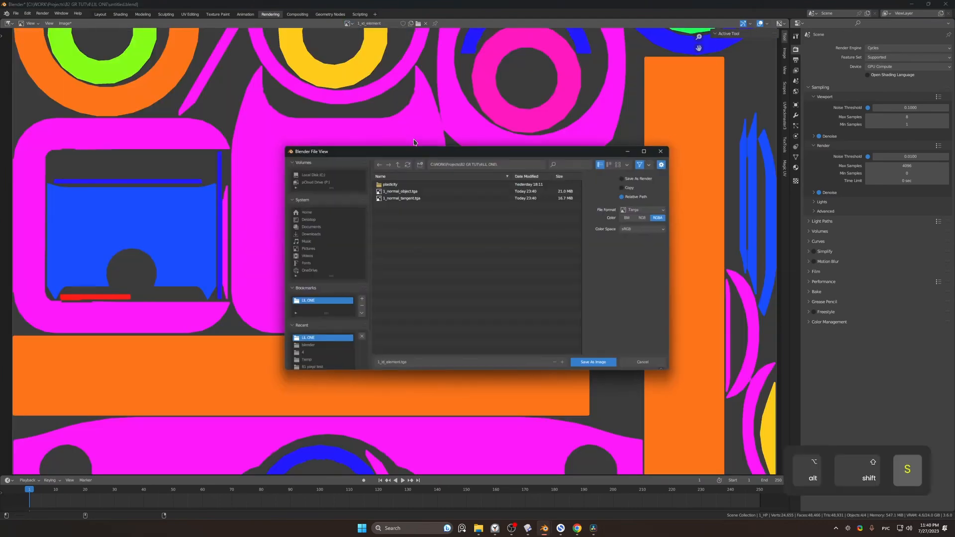
left_click(588, 368)
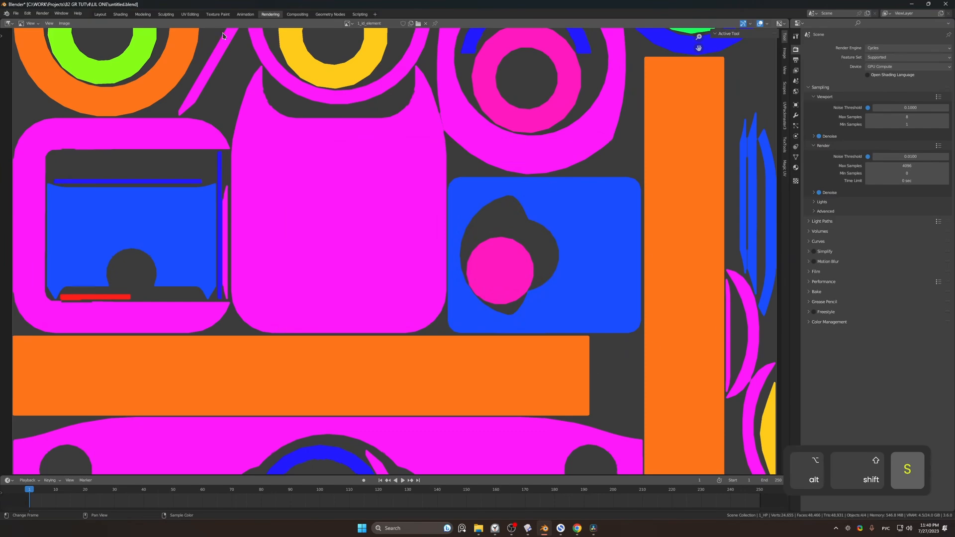
Step: In the Layout workspace, join 2_LP into 1_LP as a single low-poly object
left_click(100, 15)
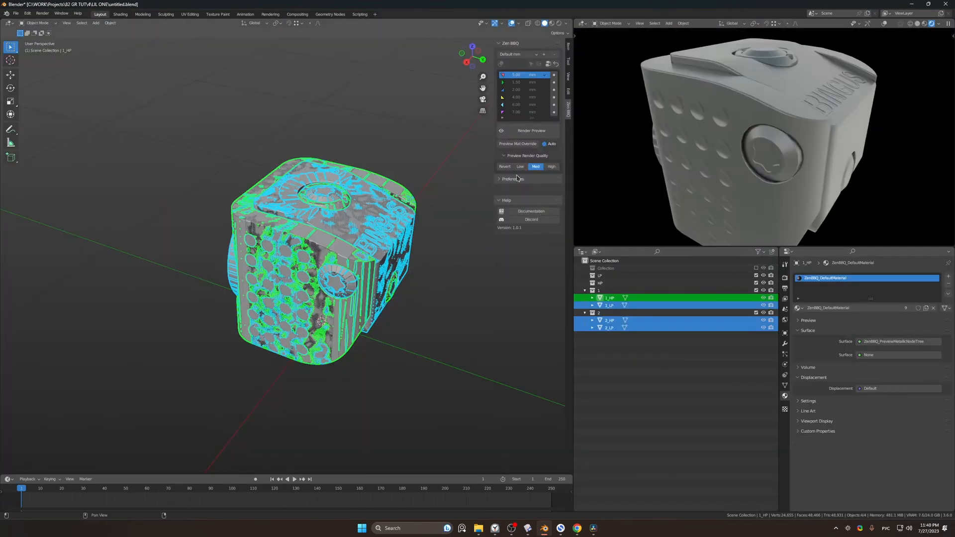
left_click(652, 348)
left_click(650, 329)
left_click(648, 306, "ctrl")
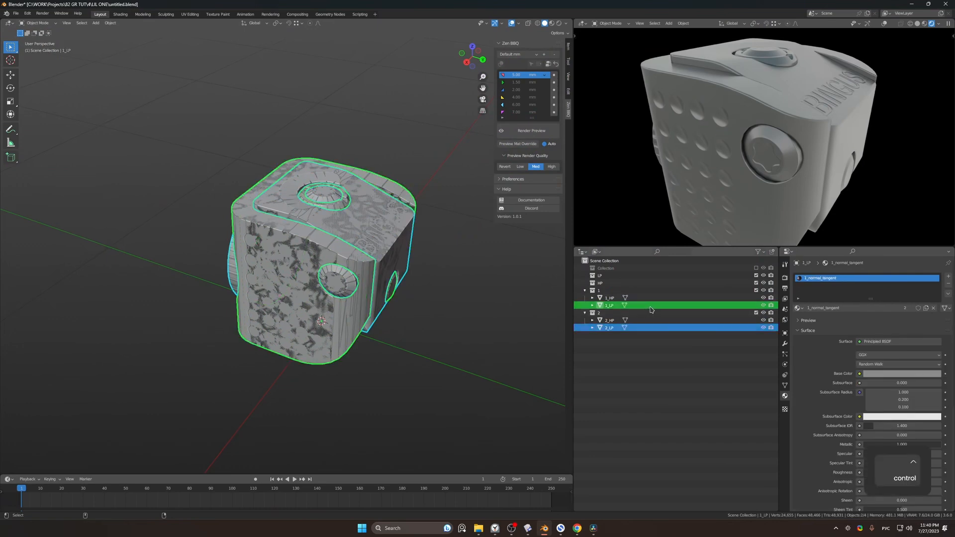
key("ctrl+j")
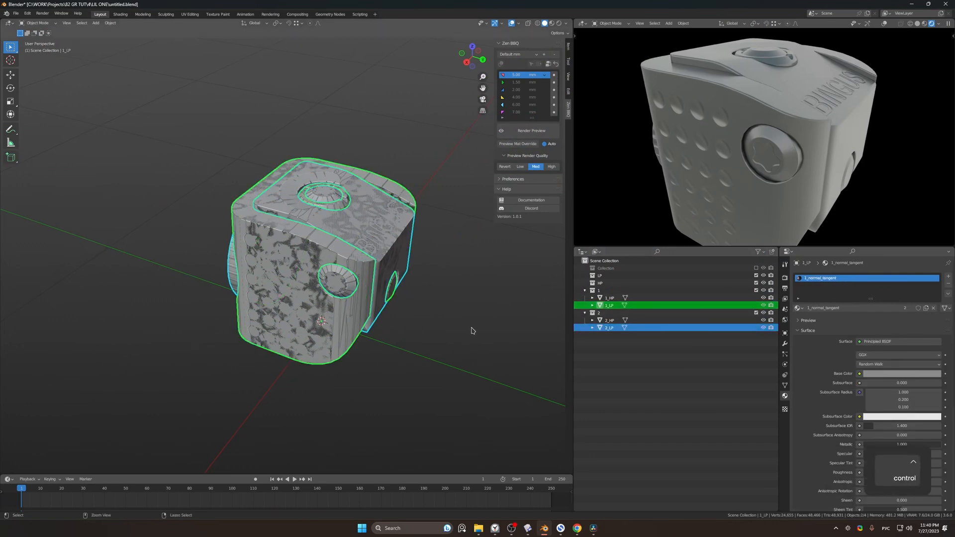
key("ctrl+j")
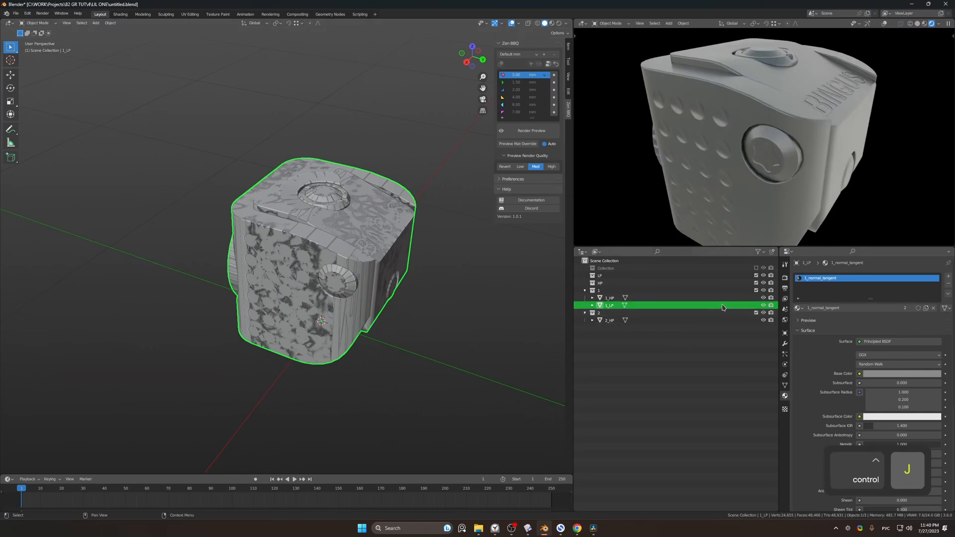
Step: Isolate the joined 1_LP, triangulate all of its faces and return to Object Mode
key("slash")
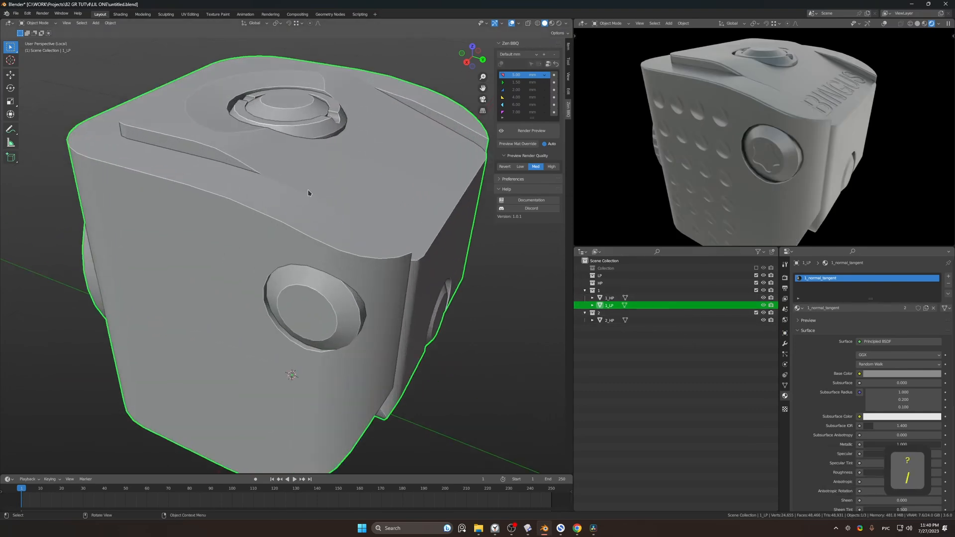
scroll(310, 194, "down", 5)
middle_click_drag(314, 189, 399, 149)
key("Tab")
key("a")
key("ctrl+t")
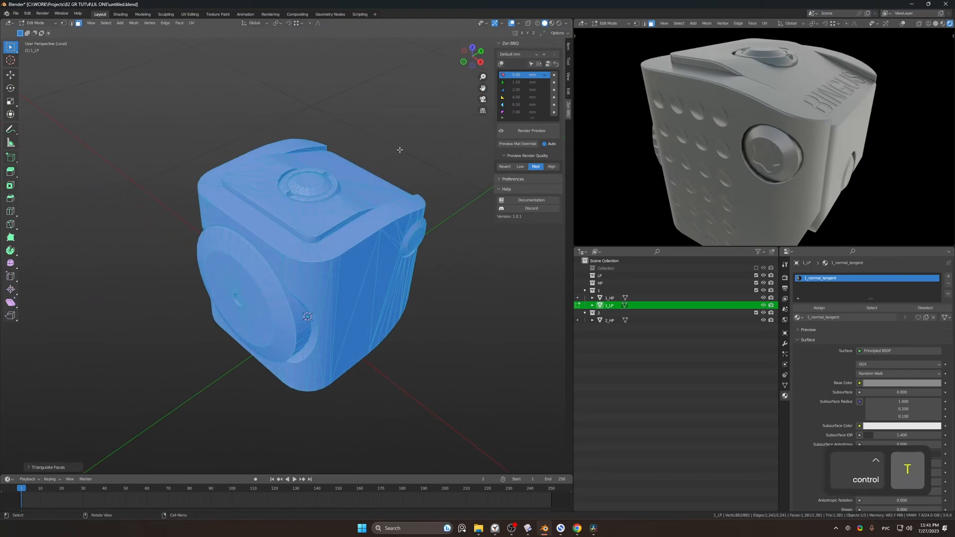
left_click(399, 150)
mouse_move(392, 151)
middle_mouse_down()
mouse_move(418, 141)
mouse_move(383, 154)
middle_mouse_up()
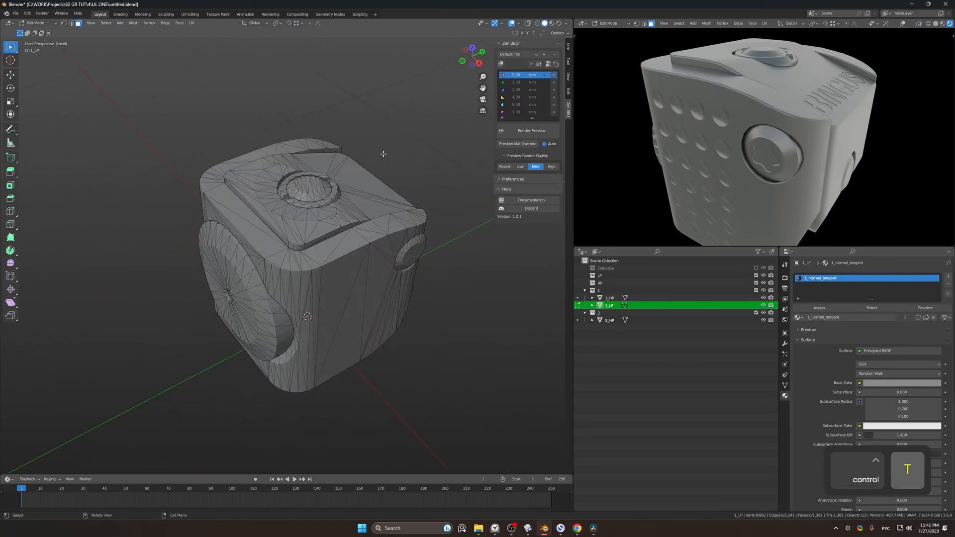
key("Tab")
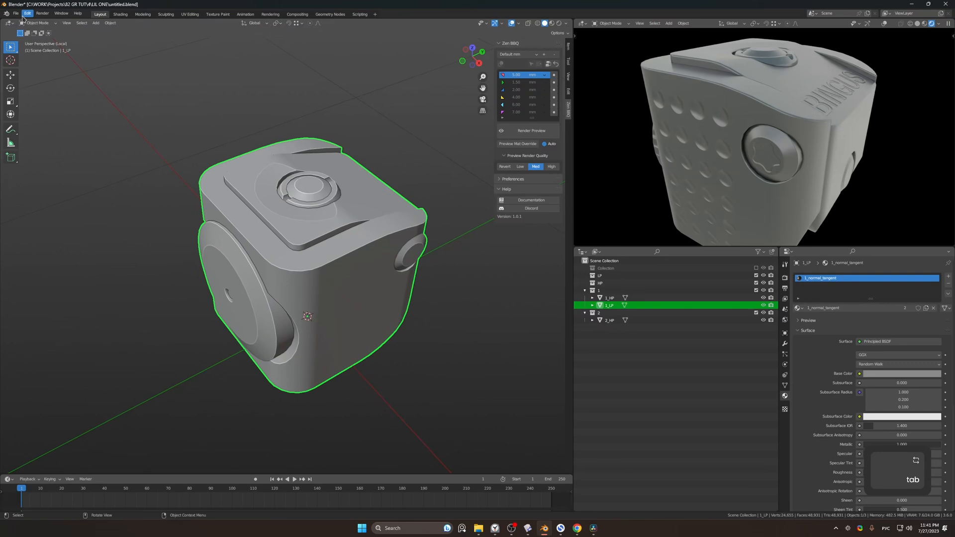
Step: Set up an FBX export of 1_LP in the LIL ONE folder with the file name FOR SUBSTANCE.fbx
left_click(16, 14)
mouse_move(32, 125)
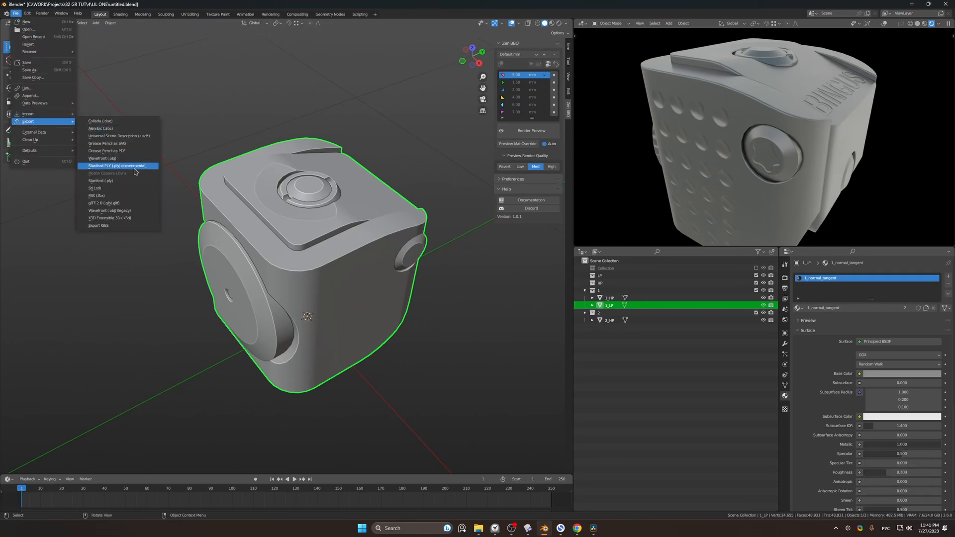
left_click(117, 198)
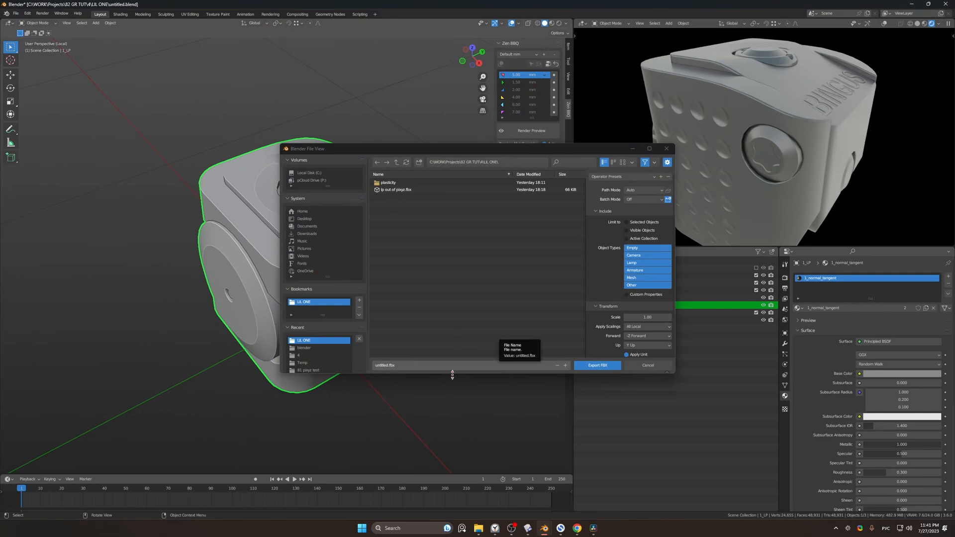
left_click(393, 367)
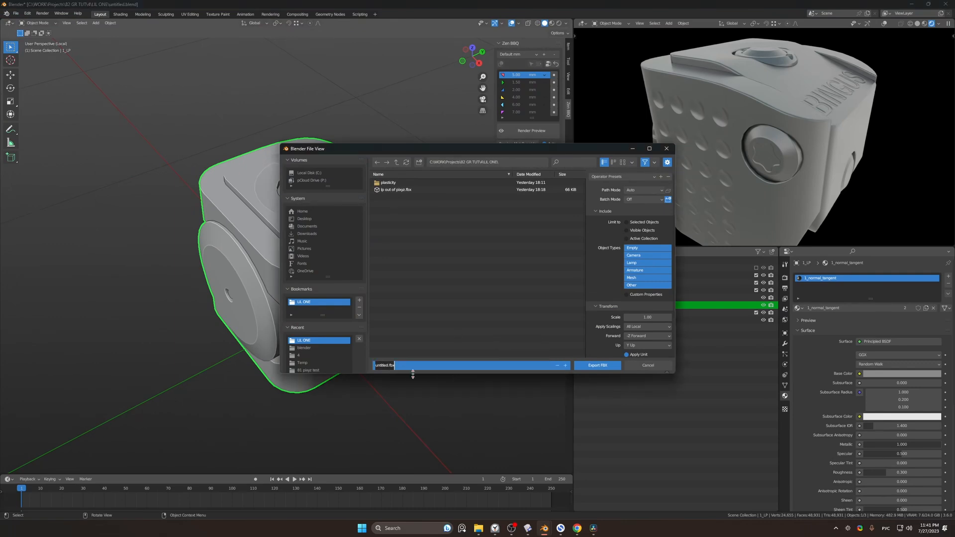
left_click(388, 366)
left_click_drag(387, 366, 349, 367)
type("АЩК ЫГ")
key("BackSpace")
key("BackSpace")
key("BackSpace")
key("BackSpace")
key("BackSpace")
key("BackSpace")
key("alt+shift")
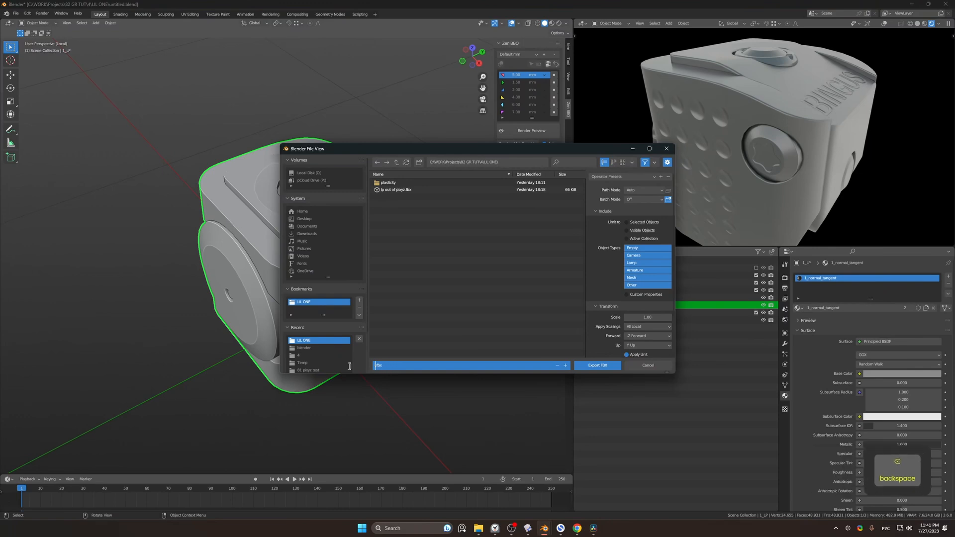
type("FOR SUBSTANCE")
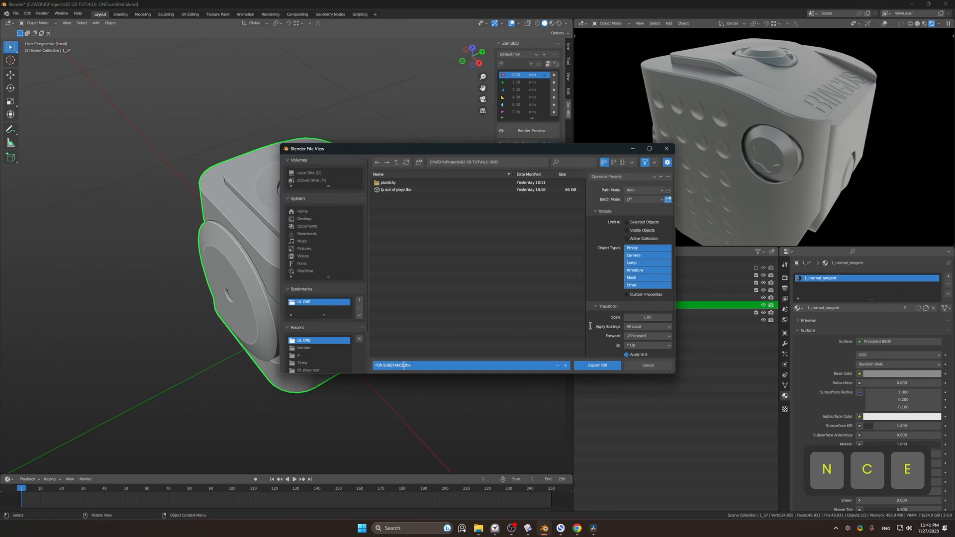
Step: Limit the FBX export to selected objects and export the file
left_click(626, 222)
left_click(627, 222)
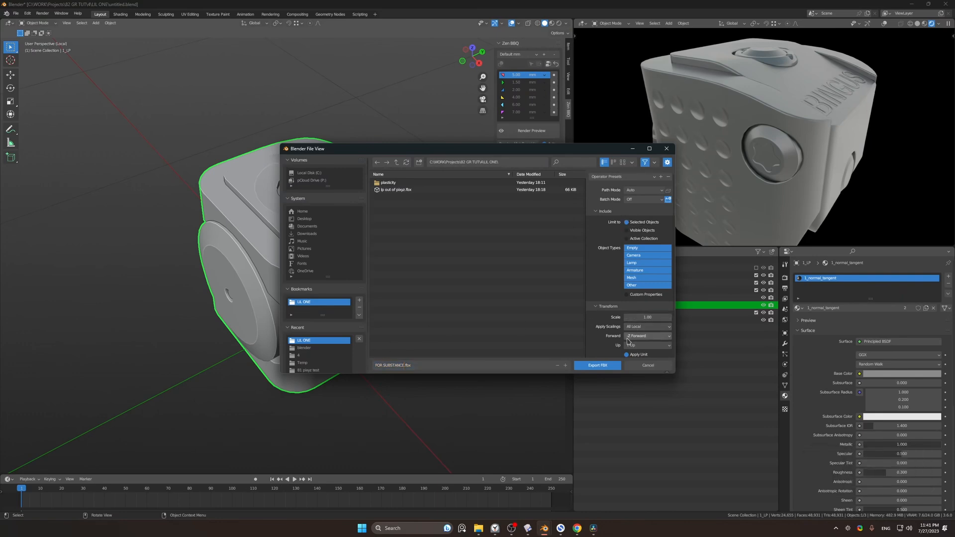
left_click(604, 366)
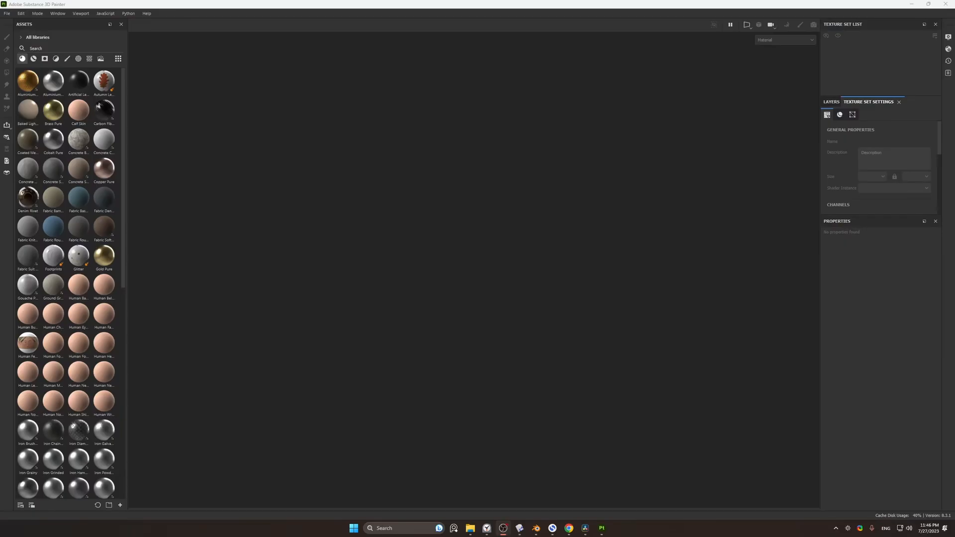
Step: In Substance 3D Painter, start a new project from FOR SUBSTANCE.fbx in the LIL ONE folder
left_click(470, 529)
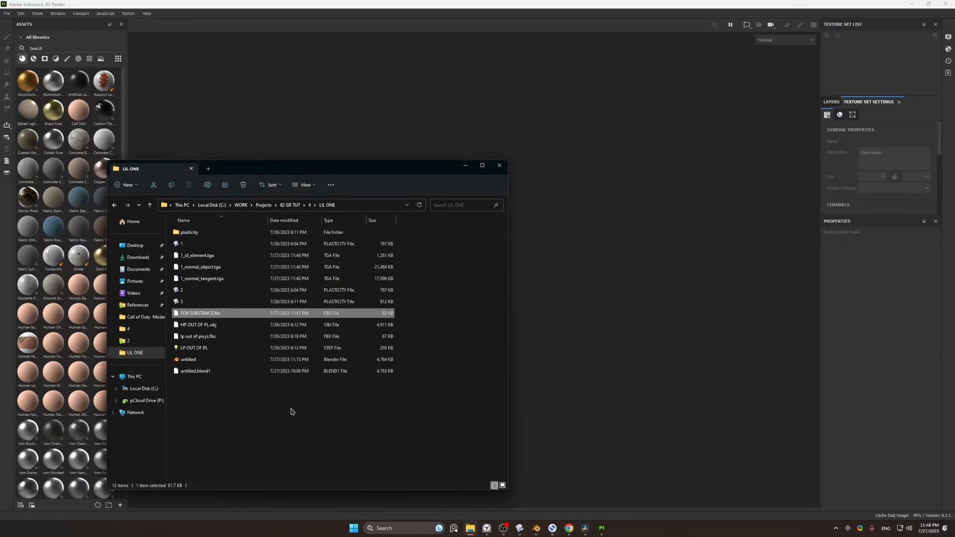
mouse_move(203, 315)
left_mouse_down()
mouse_move(594, 317)
mouse_move(580, 312)
left_mouse_up()
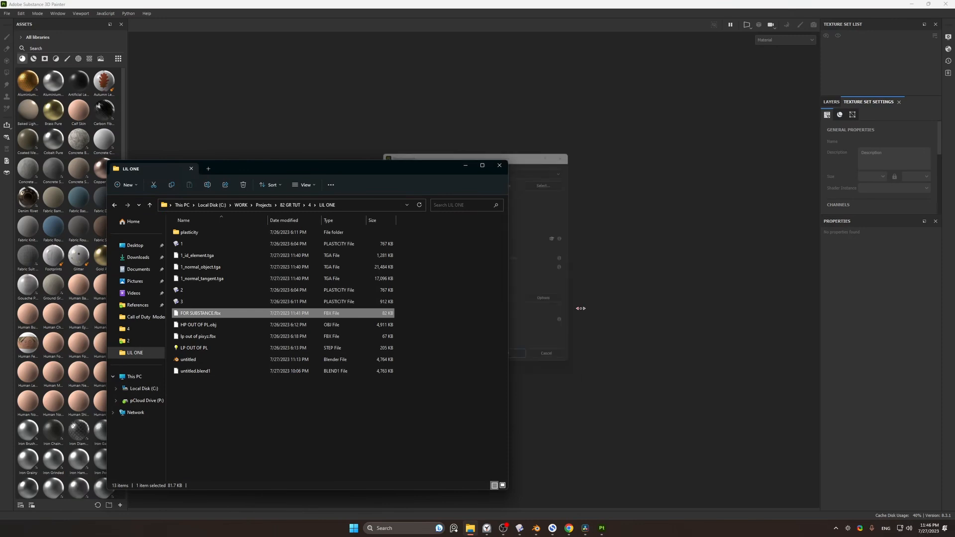
left_click(463, 165)
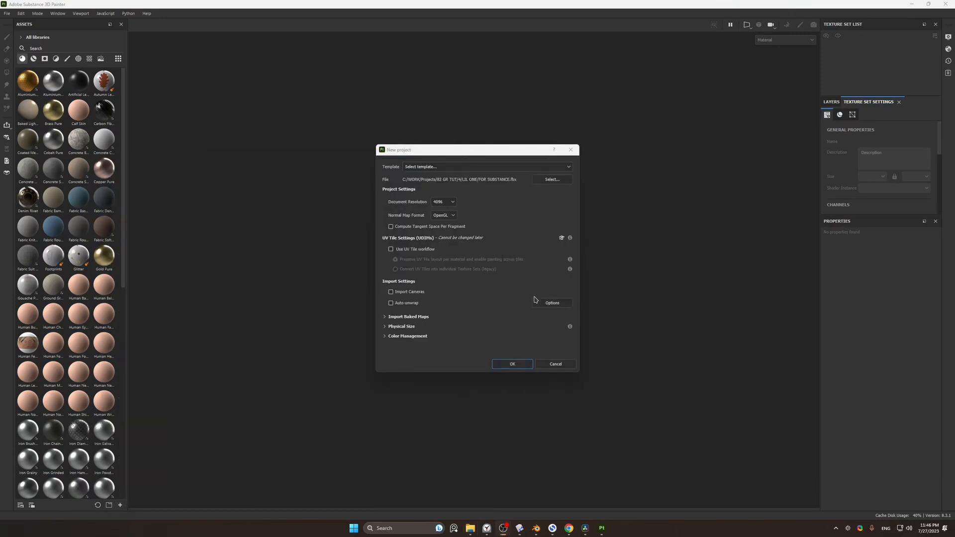
Step: Add 1_id_element.tga, 1_normal_object.tga and 1_normal_tangent.tga as the new project's baked maps and create the project
left_click(404, 318)
left_click(519, 335)
left_click(408, 336)
left_click(486, 229)
left_click(487, 251, "shift")
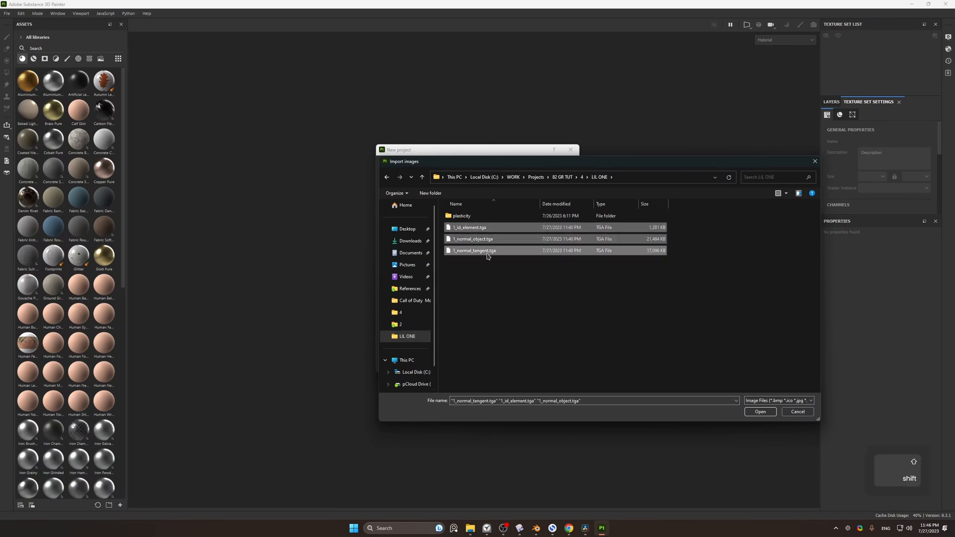
left_click(761, 412)
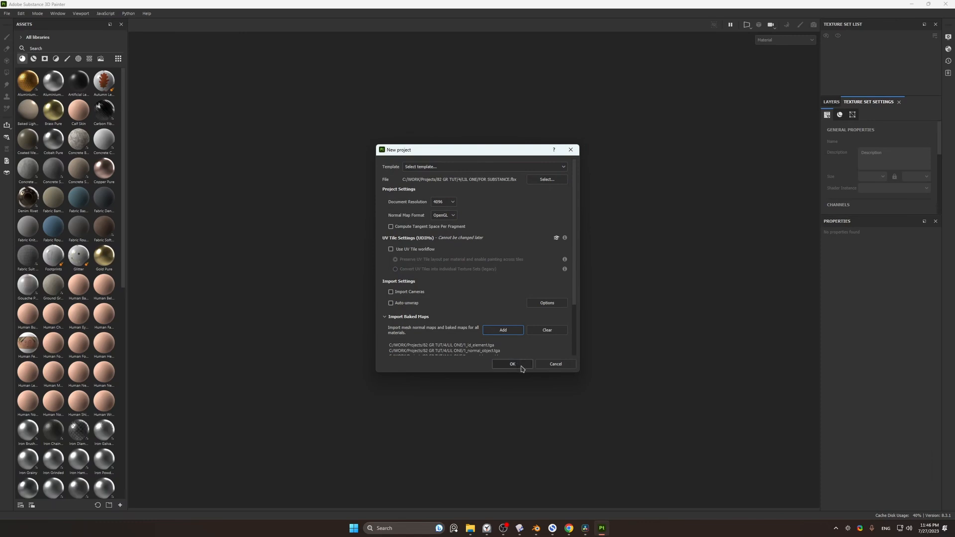
left_click(521, 363)
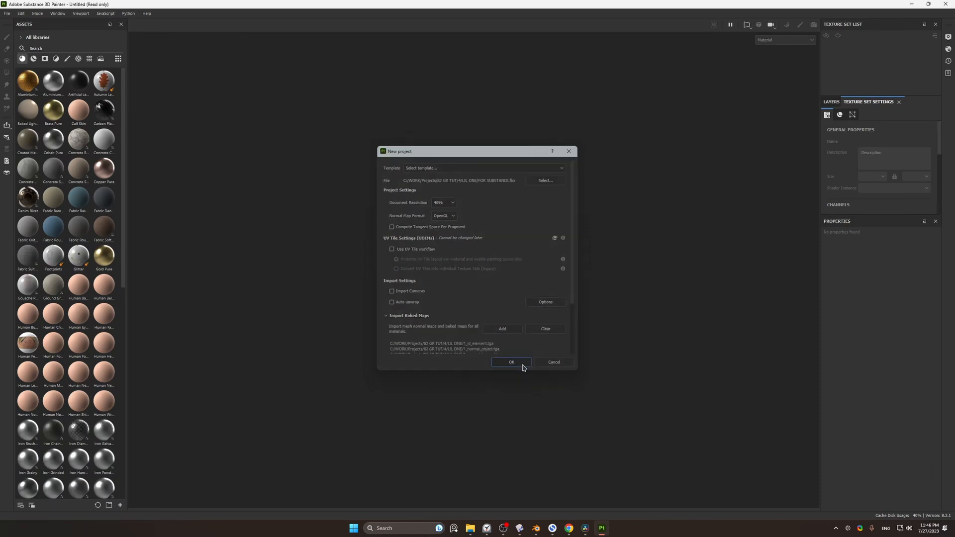
Step: Assign 1_normal_tangent as the Normal mesh map, 1_normal_object as World space normal and 1_id_element as ID
scroll(932, 198, "down", 3)
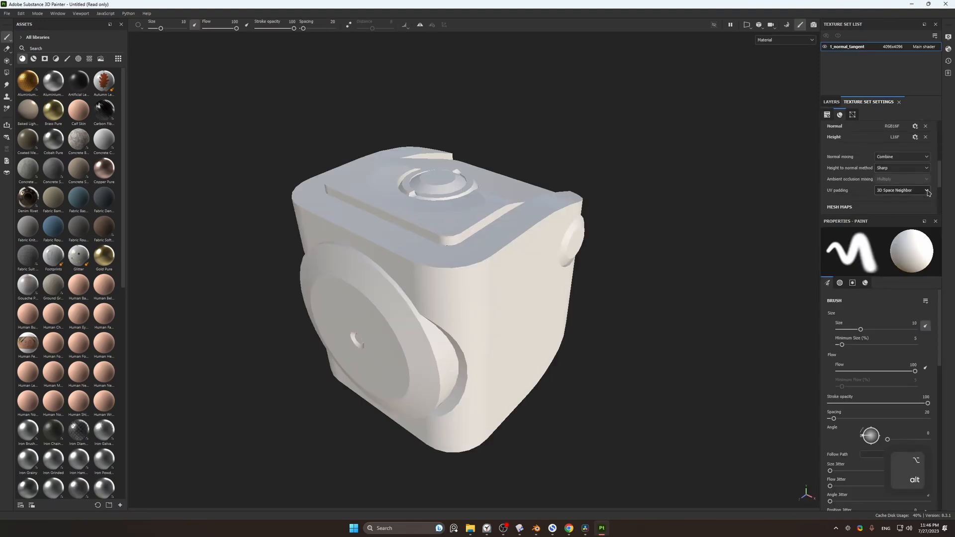
left_click_drag(912, 215, 912, 279)
left_click(892, 228)
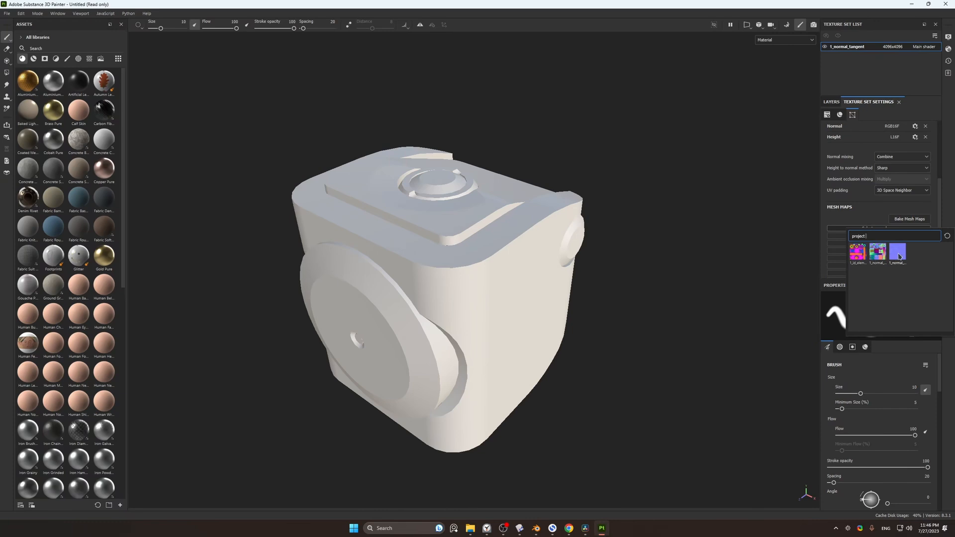
left_click(899, 253)
left_click(899, 246)
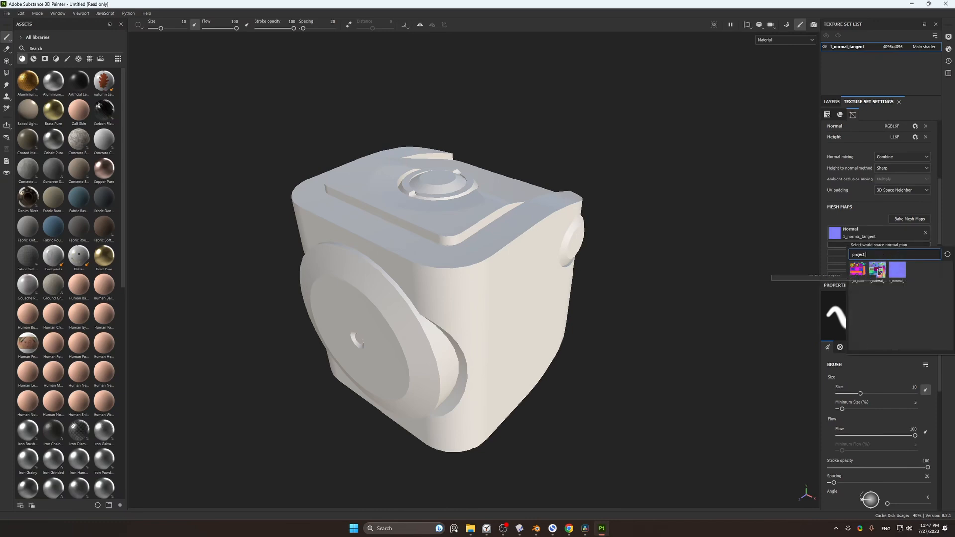
mouse_move(880, 271)
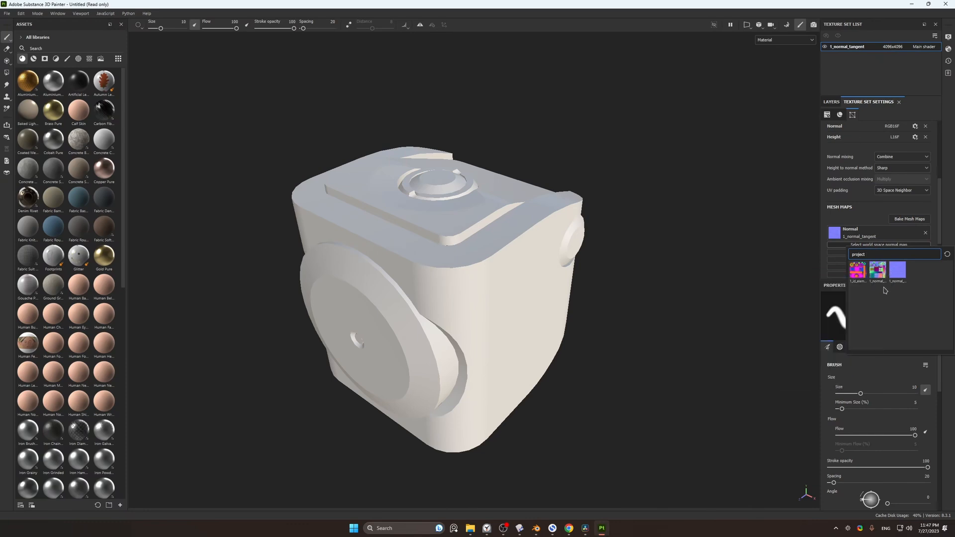
left_click(879, 273)
left_click(888, 261)
left_click(859, 286)
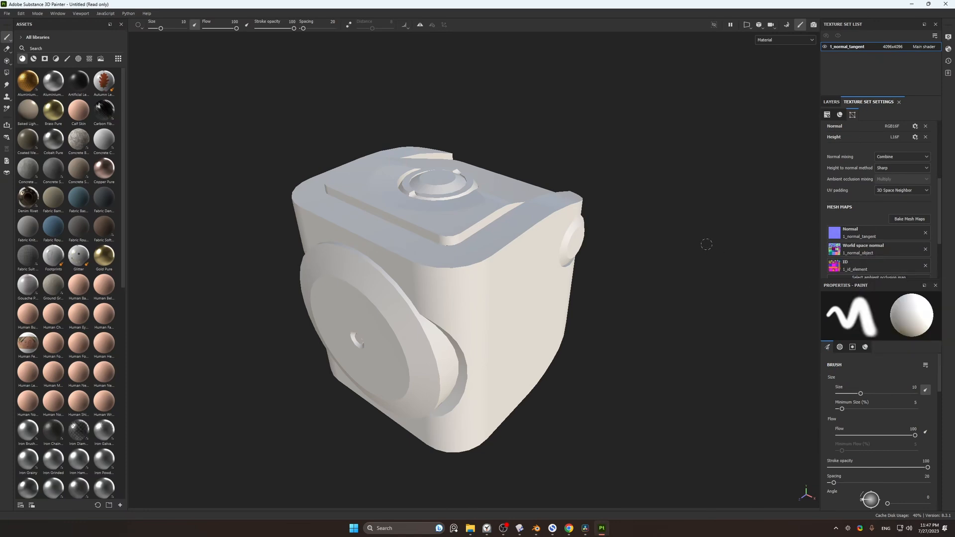
left_click_drag(697, 207, 649, 203, "alt")
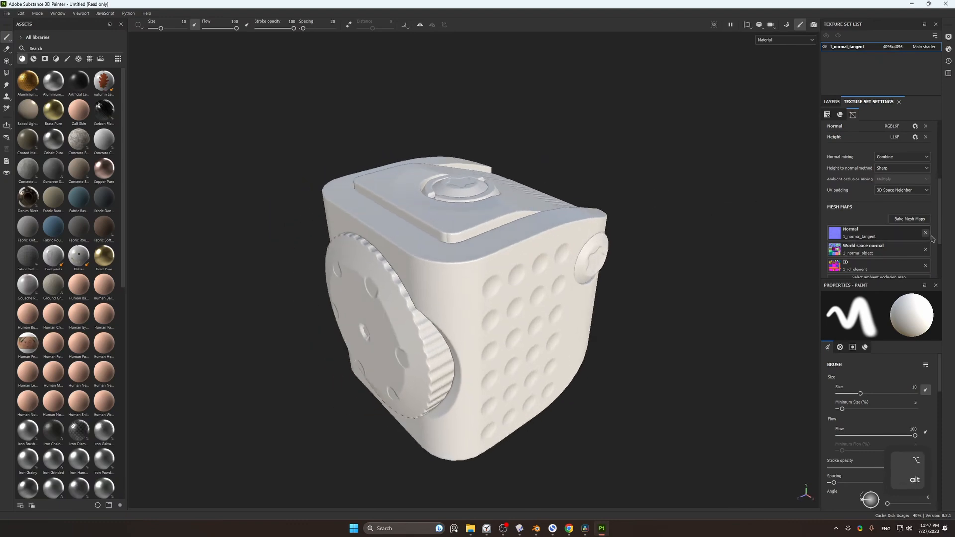
Step: Open the mesh map baking, exclude Normal, World space normal and ID from the bake, and choose a larger output size
left_click(910, 220)
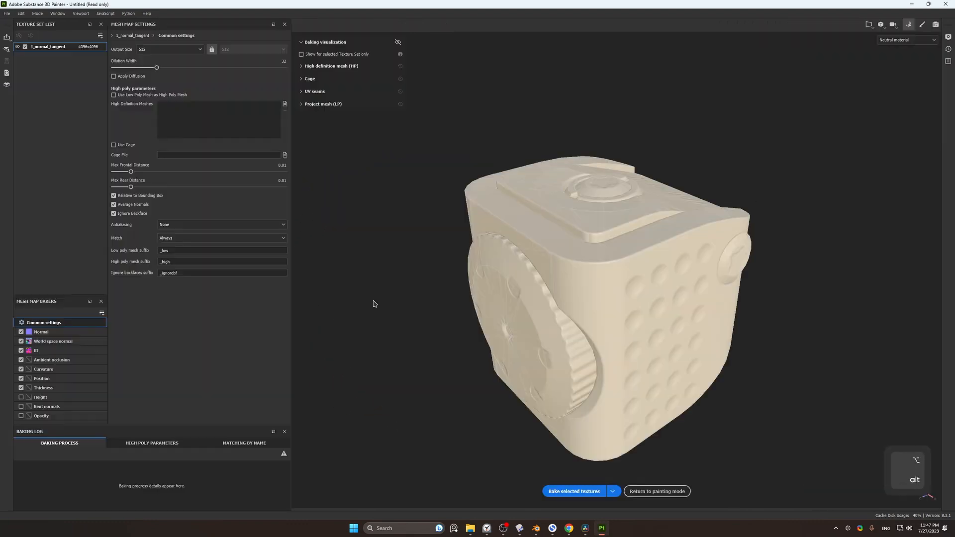
left_click(20, 332)
left_click(21, 342)
left_click(21, 351)
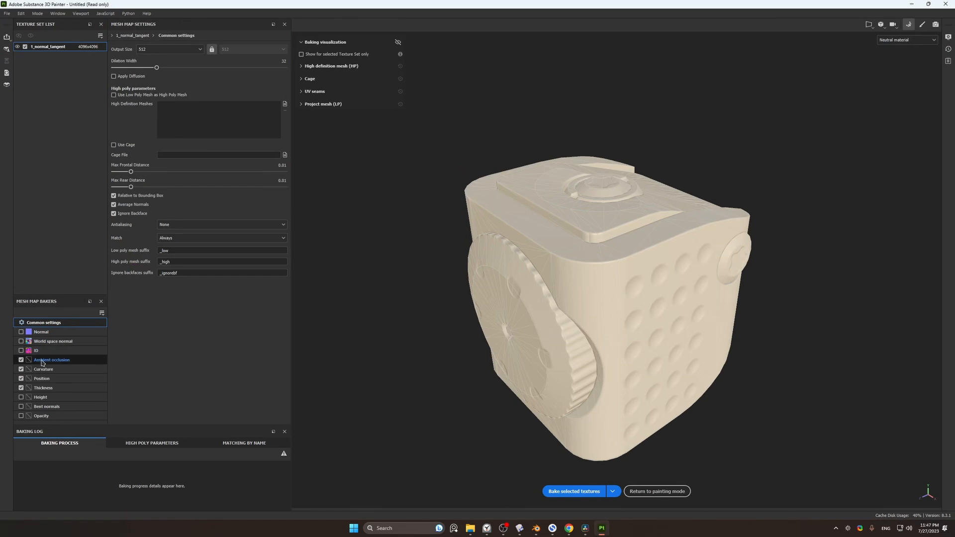
left_click(169, 49)
left_click(151, 111)
Step: Set the ambient occlusion baker's Ignore Backface to Always and the curvature method to Generate from Normal Map (Deprecated)
left_click(52, 359)
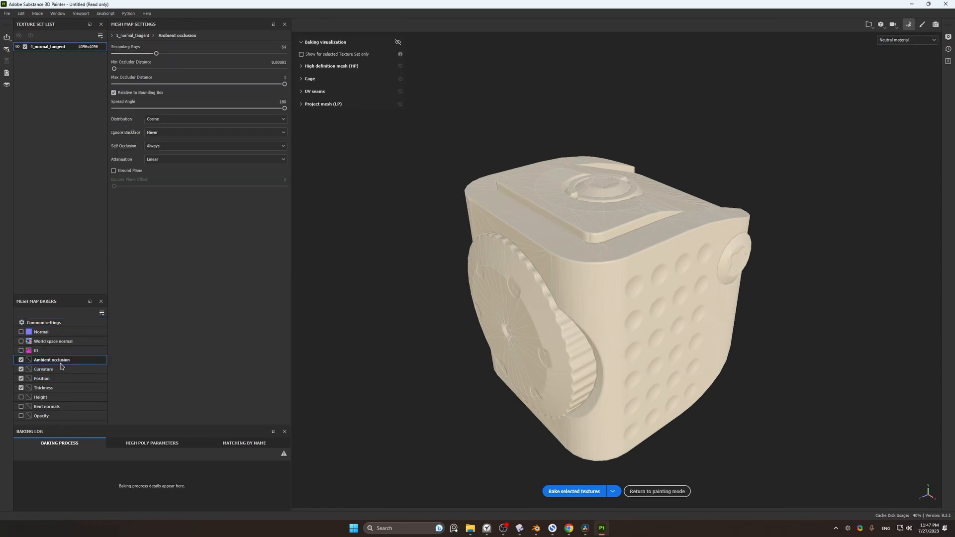
left_click(181, 132)
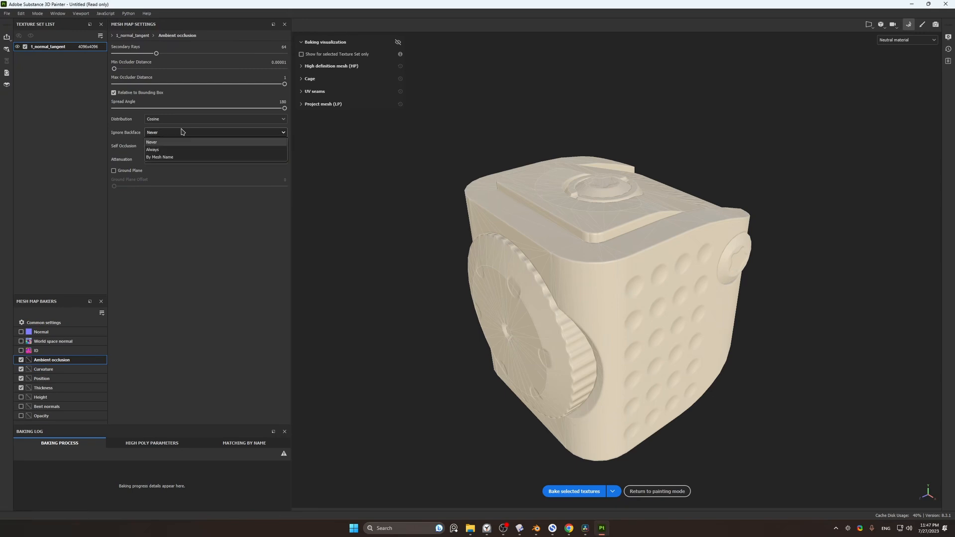
left_click(168, 152)
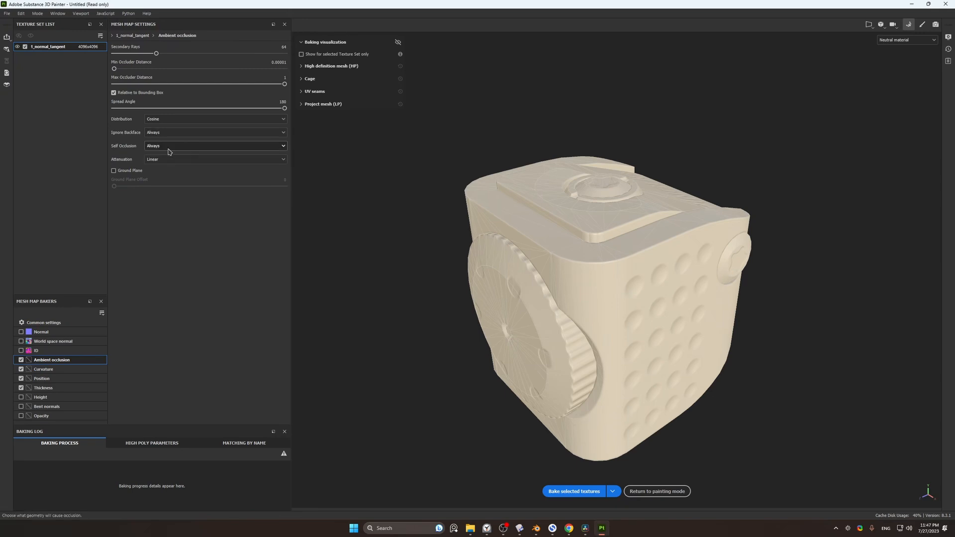
left_click(56, 371)
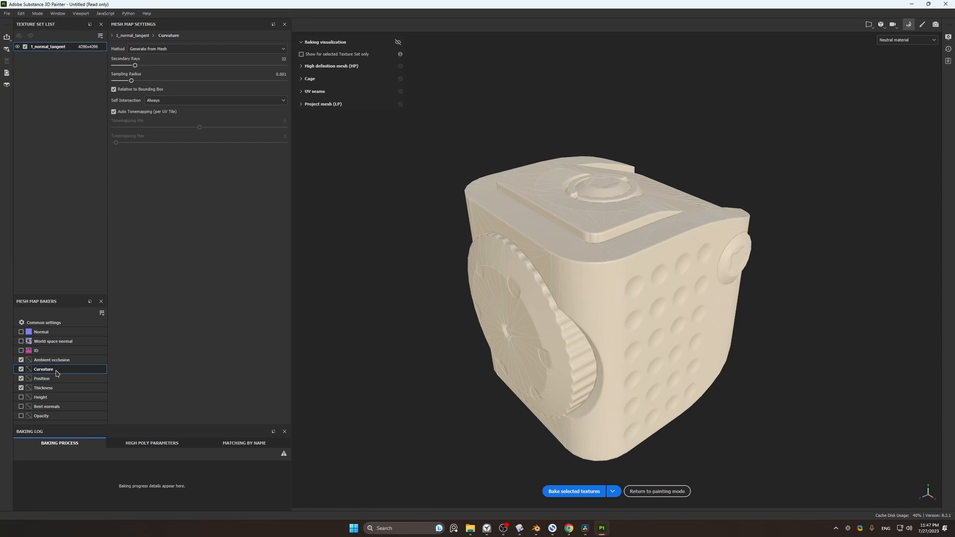
left_click(182, 52)
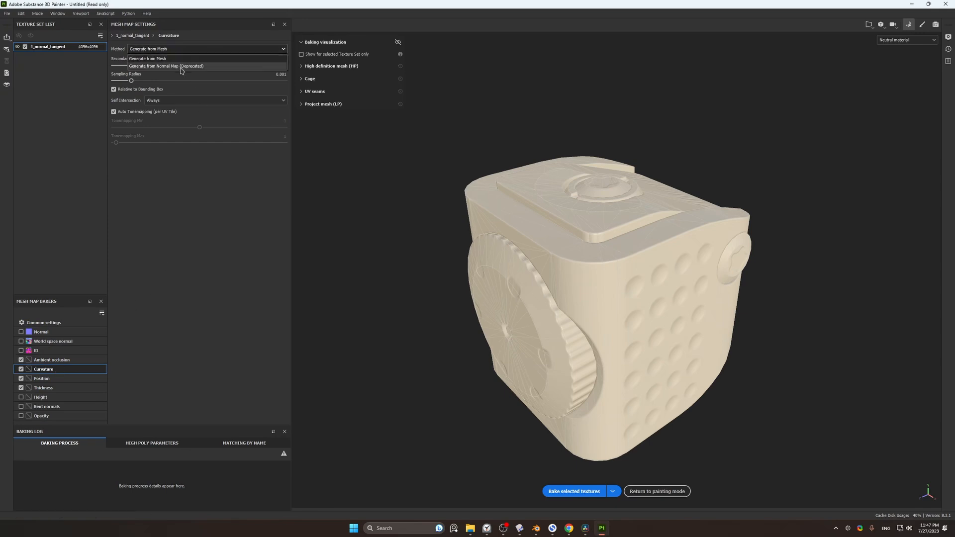
left_click(181, 66)
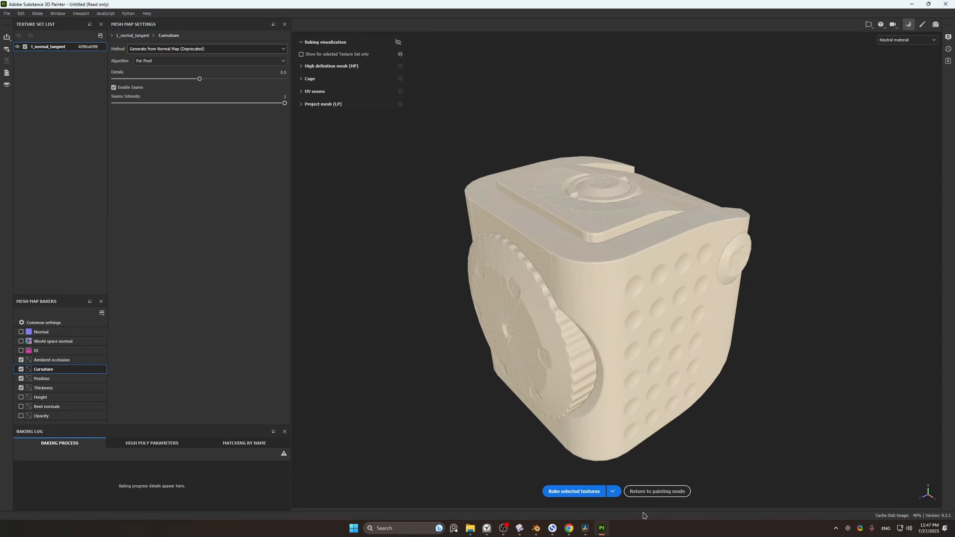
Step: Bake the ambient occlusion, curvature, position and thickness maps and return to painting mode to inspect the model
left_click(574, 492)
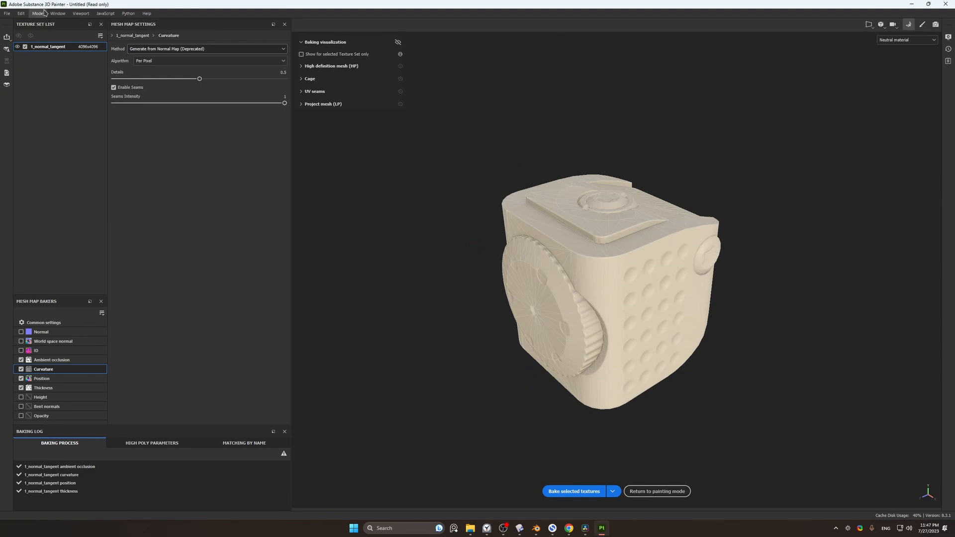
left_click(922, 26)
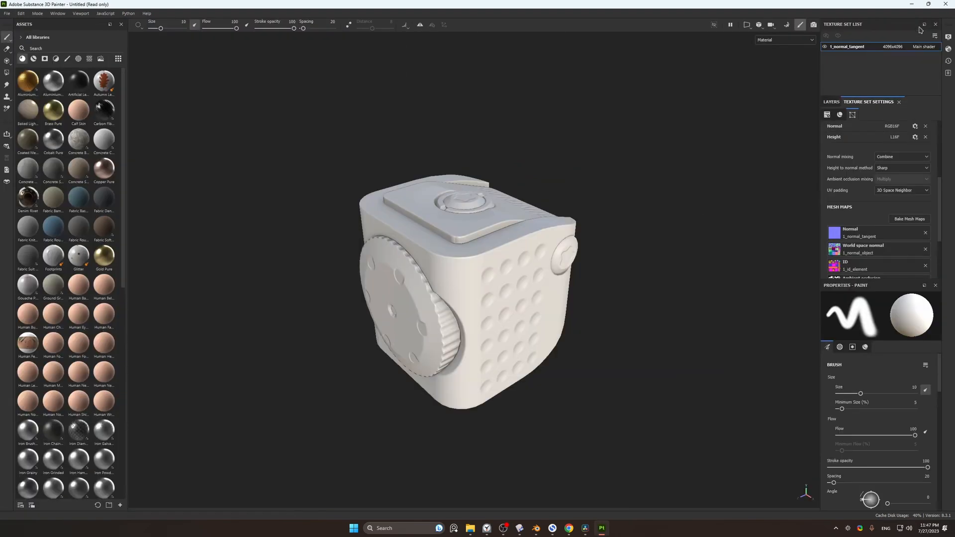
left_click_drag(528, 141, 396, 164, "alt")
left_click_drag(699, 153, 554, 134, "alt")
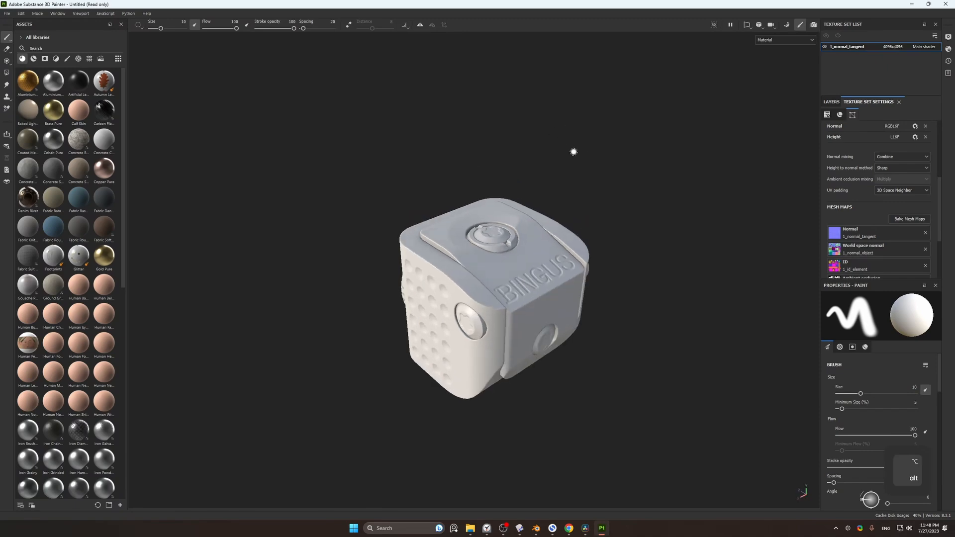
Step: Apply the Steel Gun Matte smart material to the dimpled body only, masked by its ID colour
left_click(33, 59)
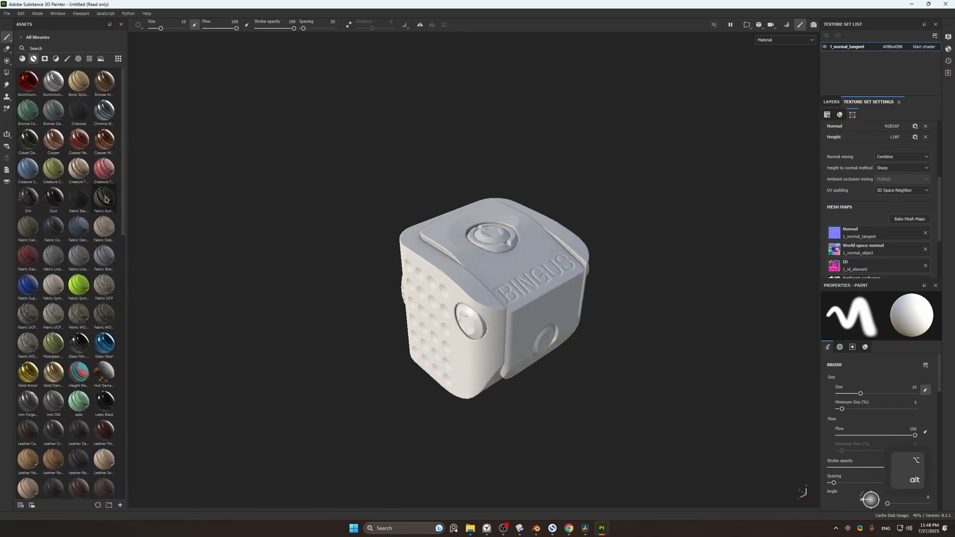
scroll(97, 250, "down", 3)
scroll(94, 264, "down", 15)
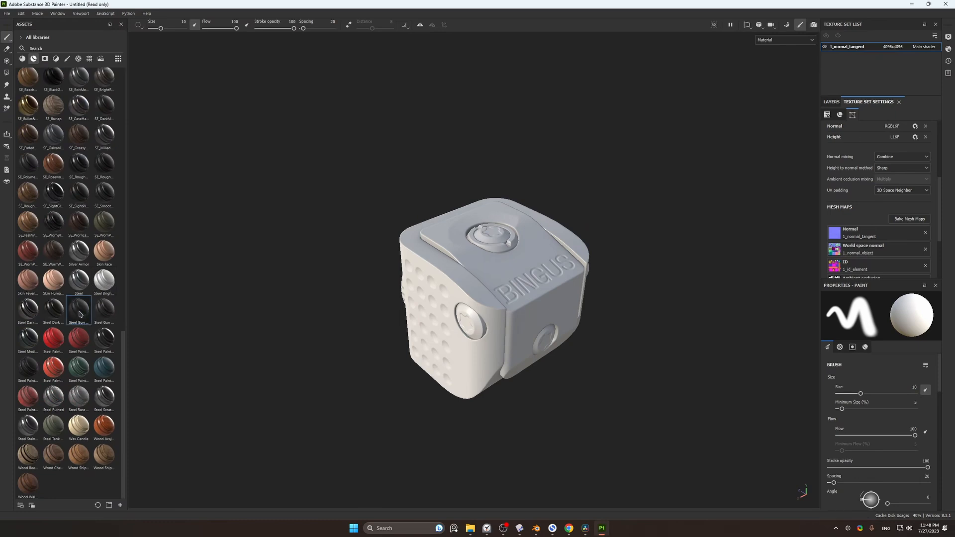
left_click_drag(75, 313, 481, 321, "ctrl")
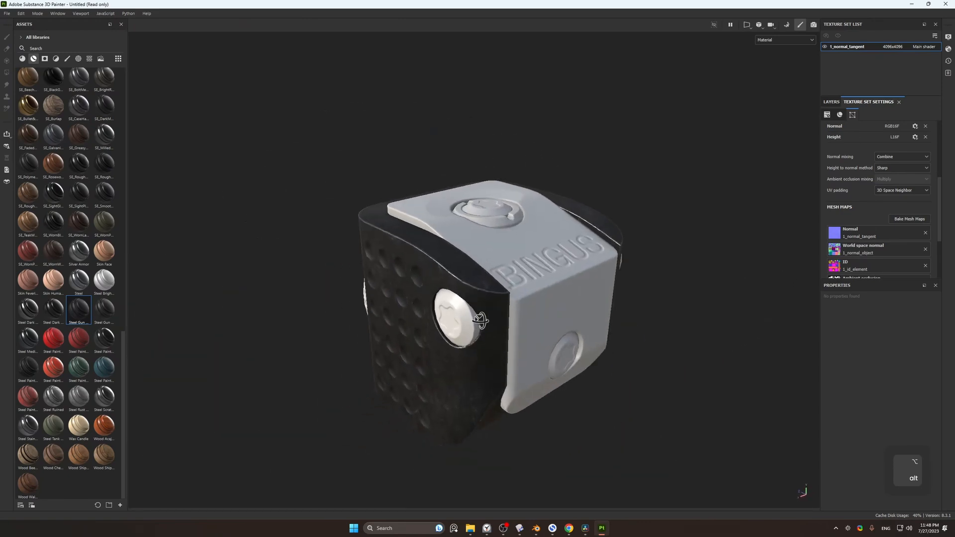
Step: Open the color selection on the Steel Gun Matte layer's mask and adjust its tolerance
left_click(834, 104)
left_click(854, 131)
left_click(870, 145)
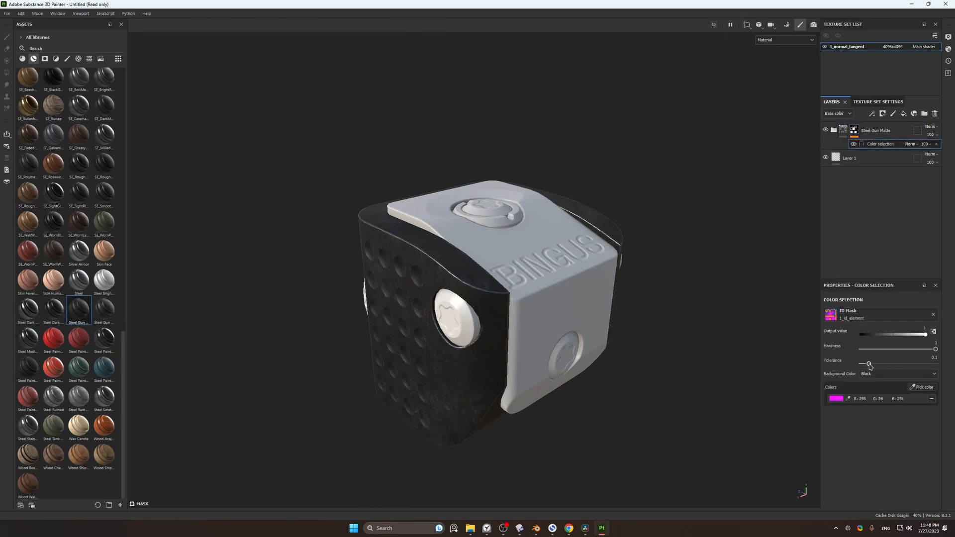
left_click_drag(899, 366, 871, 367)
Step: Apply the red Steel Painted Chipped Dirty smart material to the BINGUS cover part, masked by its ID colour
mouse_move(79, 345)
left_mouse_down("ctrl")
mouse_move(535, 297)
mouse_move(604, 304)
left_mouse_up("ctrl")
mouse_move(655, 269)
left_mouse_down("alt")
mouse_move(542, 288)
mouse_move(388, 295)
mouse_move(254, 249)
mouse_move(566, 311)
mouse_move(360, 264)
mouse_move(543, 299)
mouse_move(518, 287)
left_mouse_up("alt")
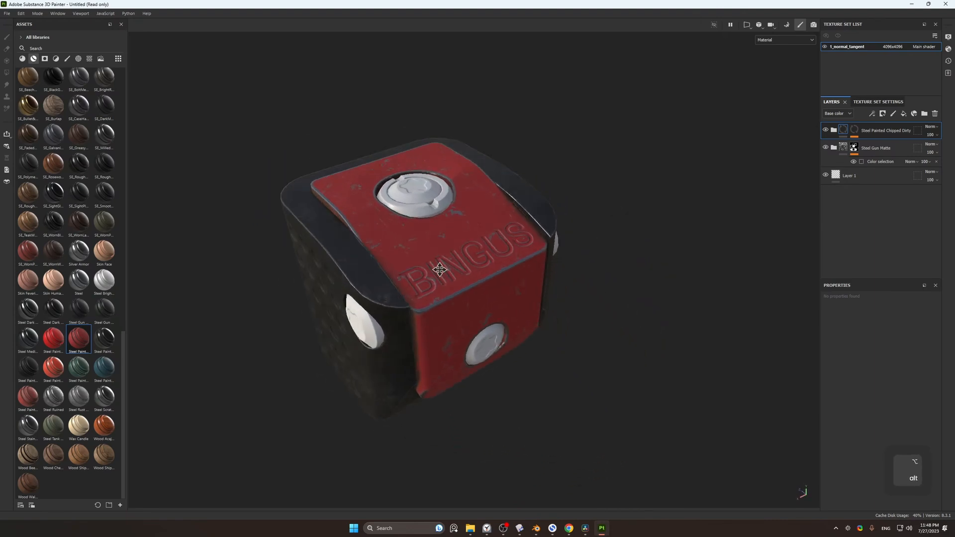
Step: Apply the blue Steel Painted Stained smart material to the ring around the top screw, masked by its ID colour
middle_click_drag(436, 270, 508, 292, "alt")
mouse_move(111, 373)
left_mouse_down()
mouse_move(386, 285)
mouse_move(513, 226)
left_mouse_up()
left_click(501, 235)
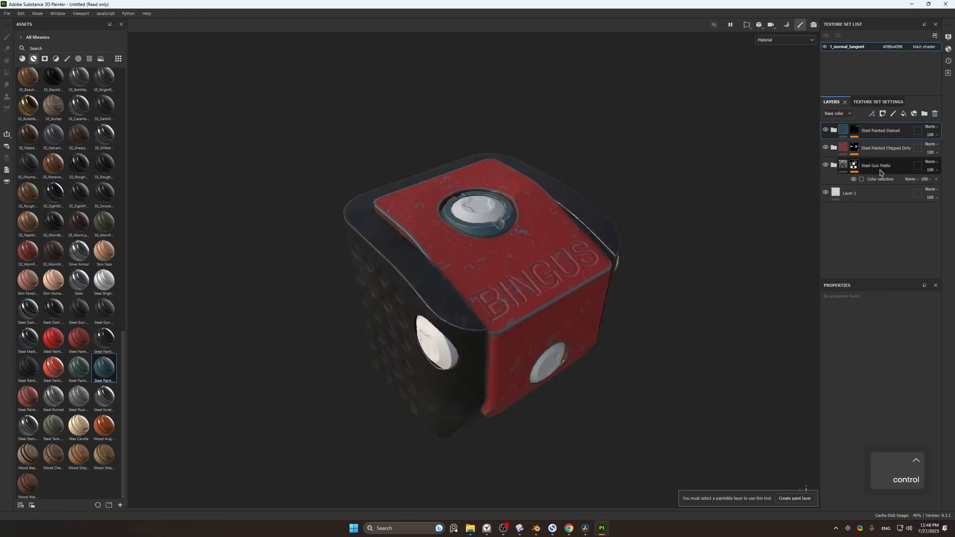
left_click(858, 171)
left_click(881, 179)
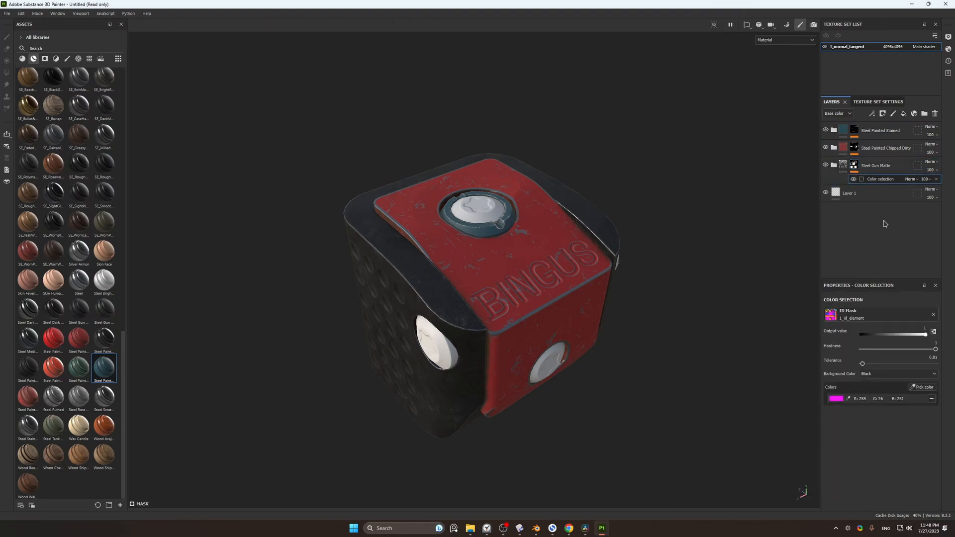
left_click(928, 390)
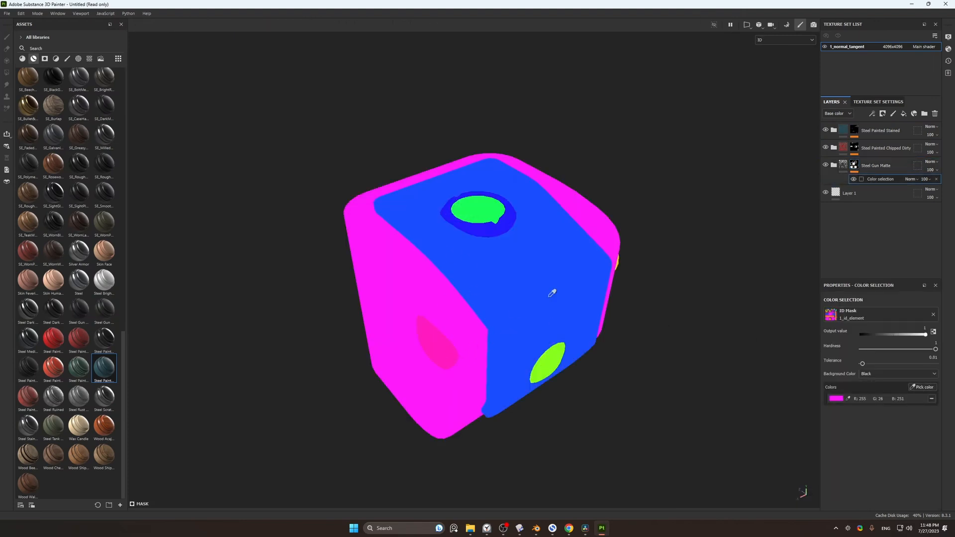
key("Escape")
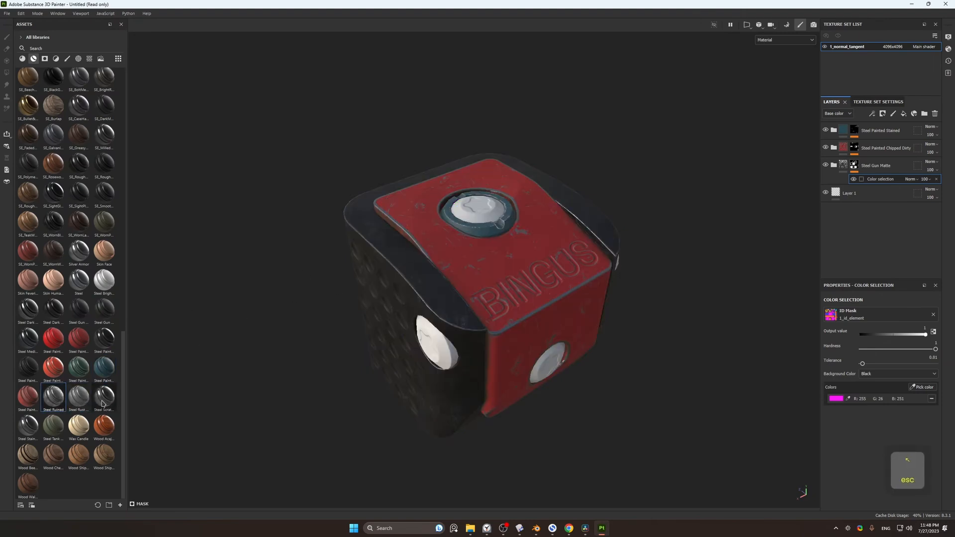
Step: Apply the Steel Scratched smart material to the top screw head only, masked by its green ID colour
left_click_drag(103, 406, 380, 281)
left_click_drag(475, 218, 486, 216, "ctrl")
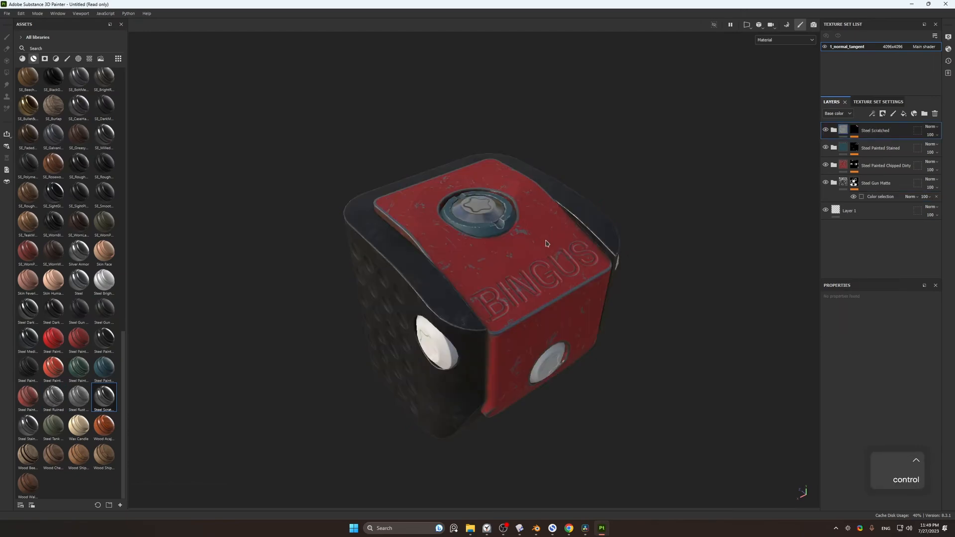
left_click(881, 189)
Step: Add the pink, lime green and yellow ID colours of the remaining side screws to the Steel Scratched layer's mask
left_click(879, 133)
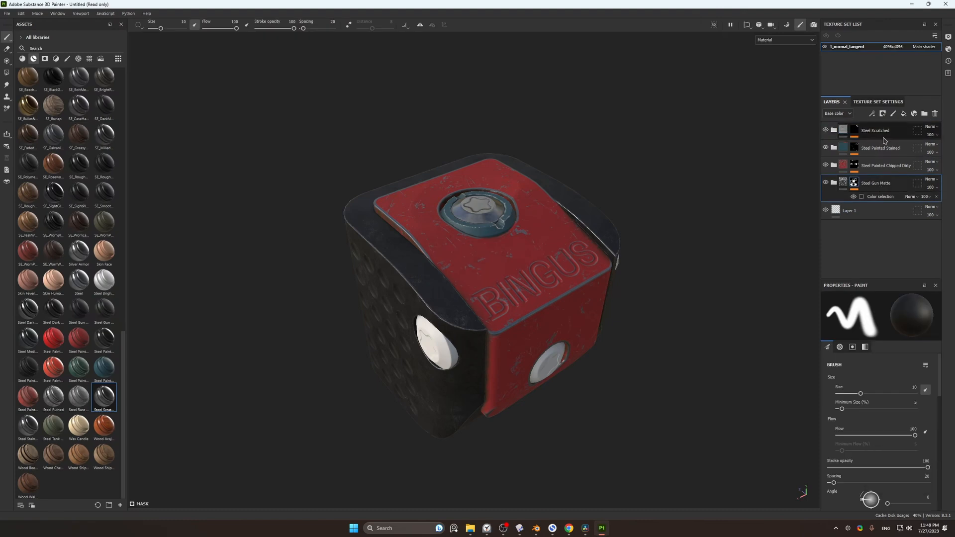
left_click(855, 135)
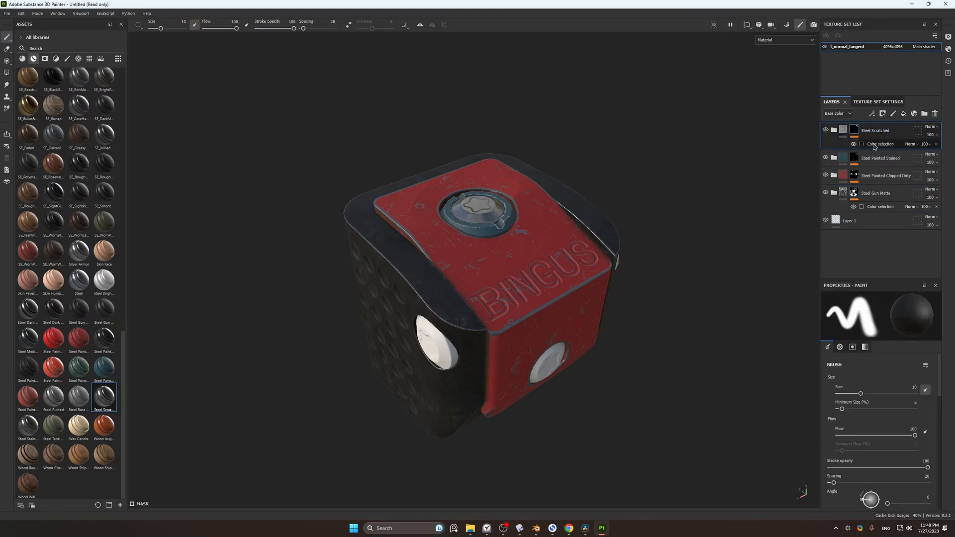
left_click(874, 145)
left_click(926, 388)
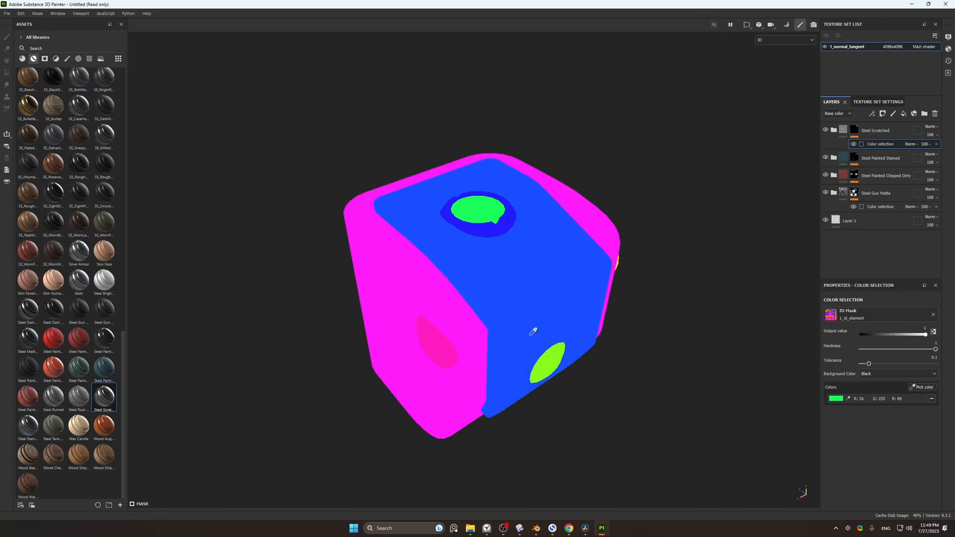
left_click(438, 340)
left_click(932, 387)
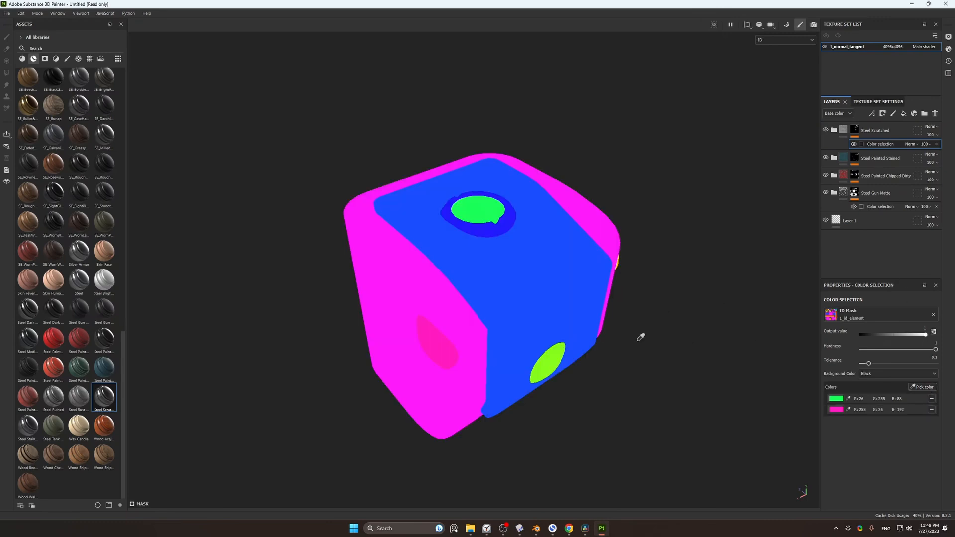
left_click(555, 357)
scroll(642, 269, "down", 2)
left_click_drag(625, 252, 521, 327, "alt")
left_click(922, 387)
left_click(615, 363)
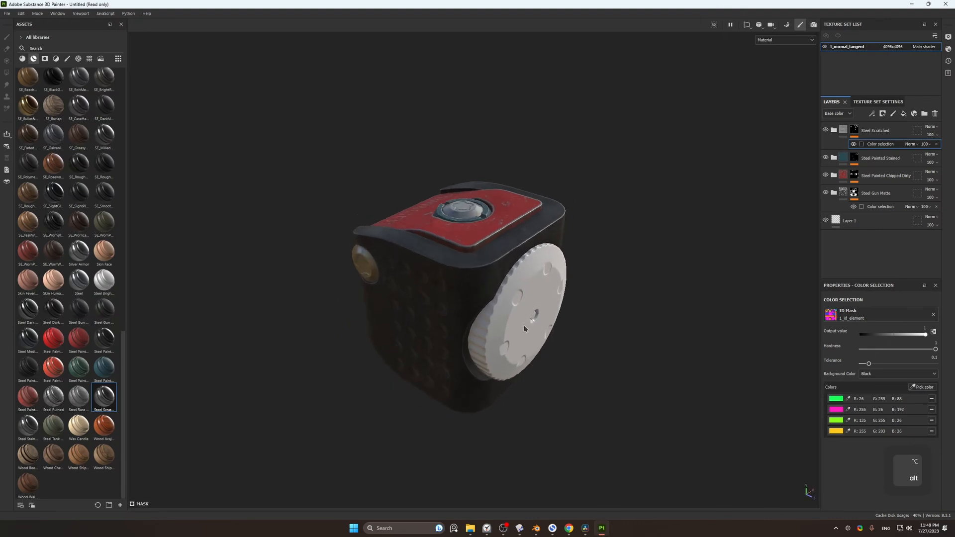
Step: Add the large side dial's orange ID colour to the Steel Painted Chipped Dirty layer's mask color selection
left_click(881, 176)
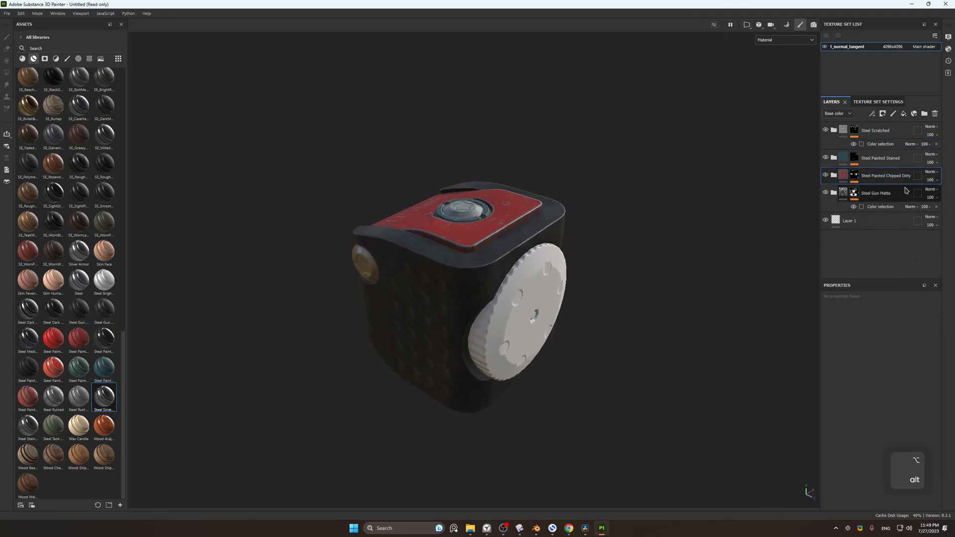
left_click(855, 178)
left_click(878, 190)
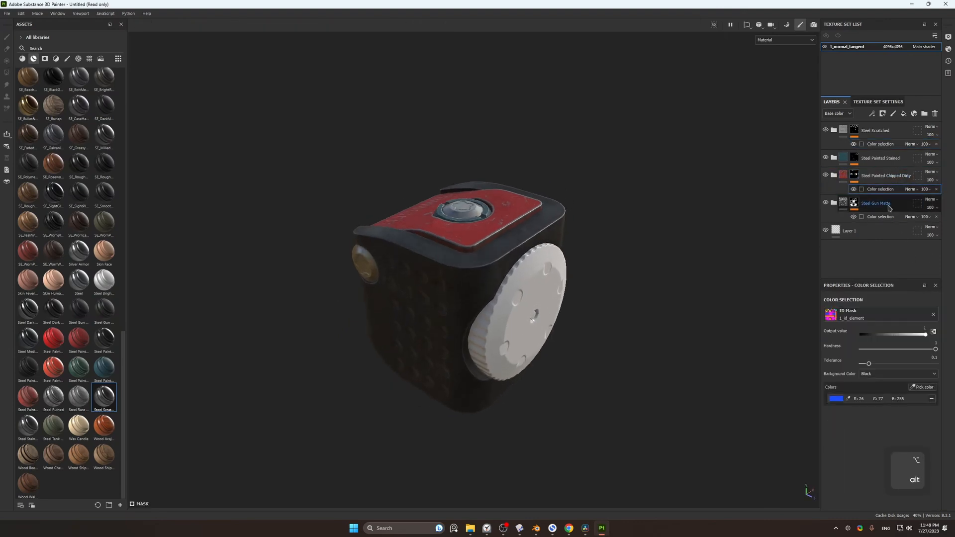
left_click(925, 388)
left_click(539, 274)
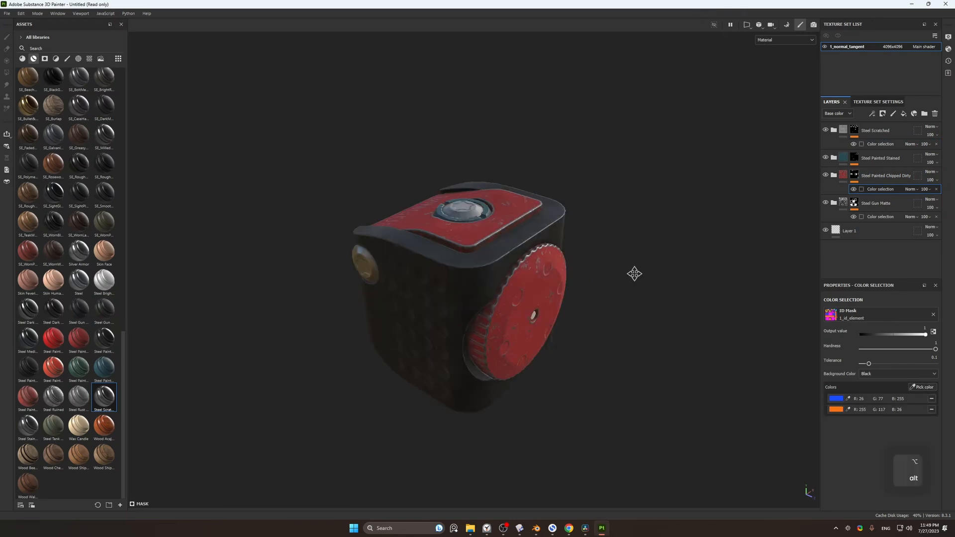
Step: Add the red ID colour of the dial's small centre part to the Steel Scratched layer's mask
left_click_drag(642, 275, 597, 275, "alt")
left_click(855, 129)
left_click(881, 144)
left_click(926, 387)
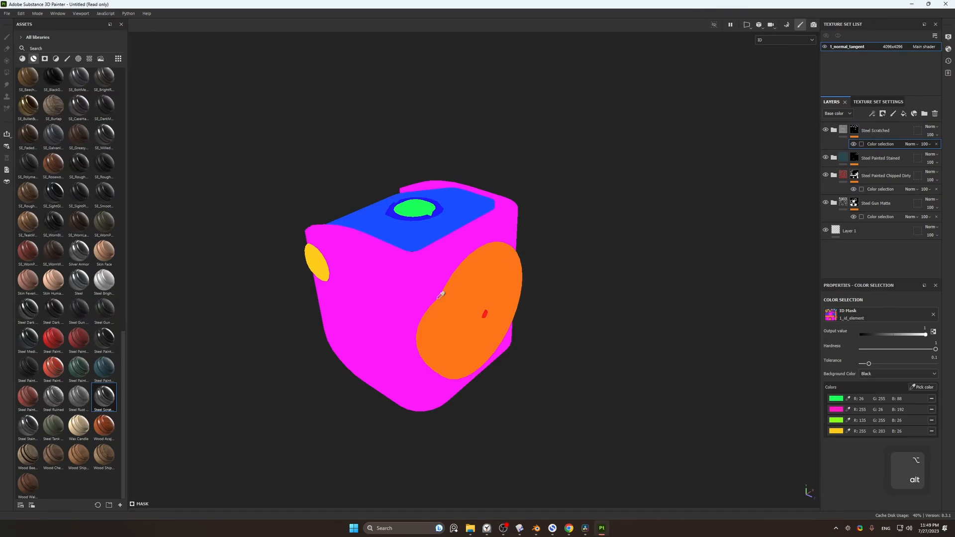
left_click(486, 319)
Step: Inspect the textured model from all sides, including a close-up of the dimpled body and a side screw
left_click_drag(597, 249, 639, 251, "alt")
left_click_drag(608, 295, 549, 241, "alt")
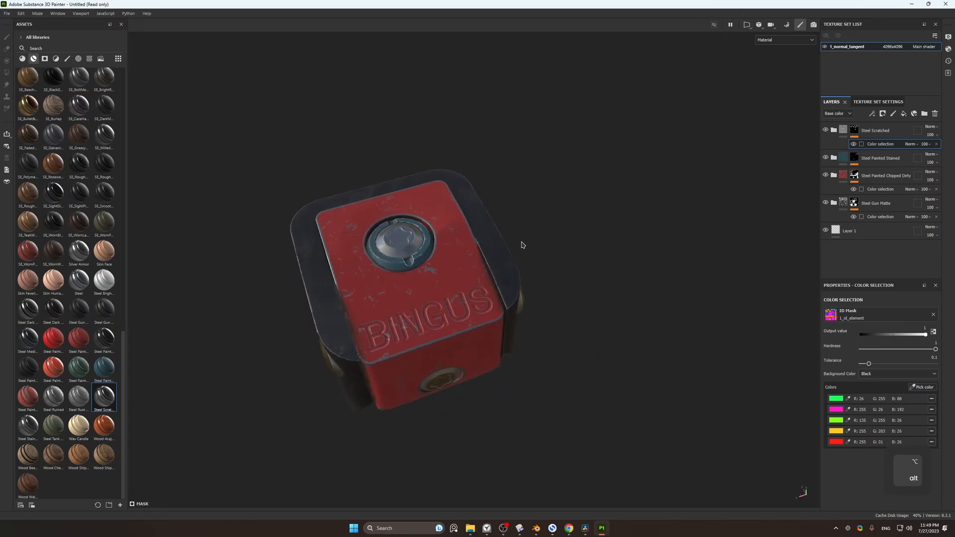
mouse_move(604, 163)
left_mouse_down("alt")
mouse_move(619, 158)
mouse_move(611, 160)
left_mouse_up("alt")
scroll(500, 259, "up", 5)
left_click_drag(500, 256, 590, 190, "alt")
scroll(589, 190, "down", 2)
middle_click_drag(558, 226, 729, 72, "alt")
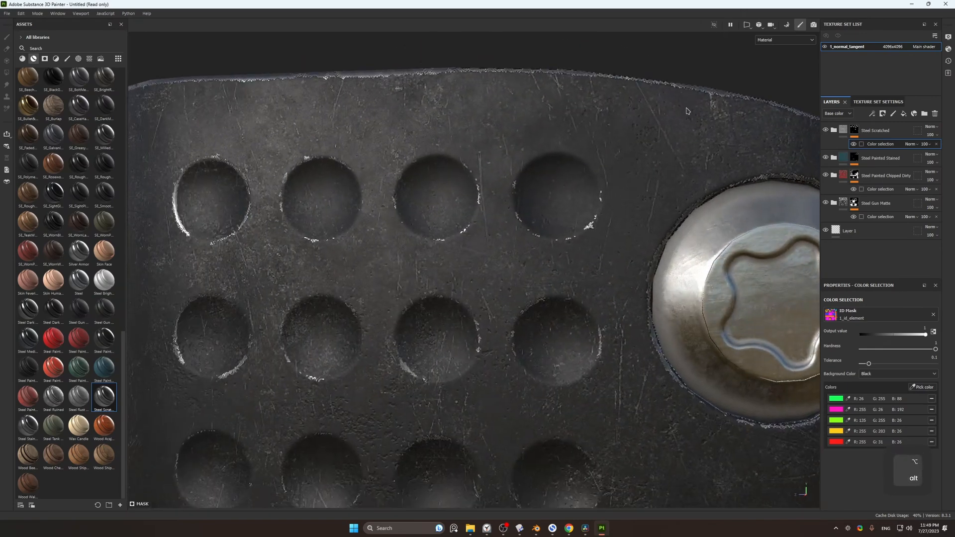
scroll(622, 149, "down", 2)
middle_click_drag(622, 148, 670, 134, "alt")
left_click_drag(670, 134, 642, 159, "alt")
scroll(637, 166, "down", 2)
left_click_drag(560, 171, 649, 233, "alt")
scroll(494, 198, "down", 3)
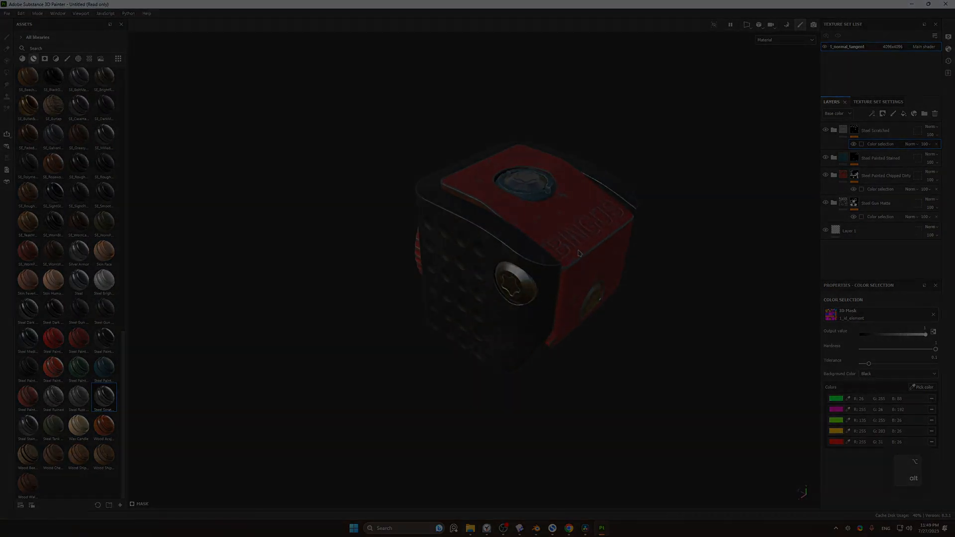